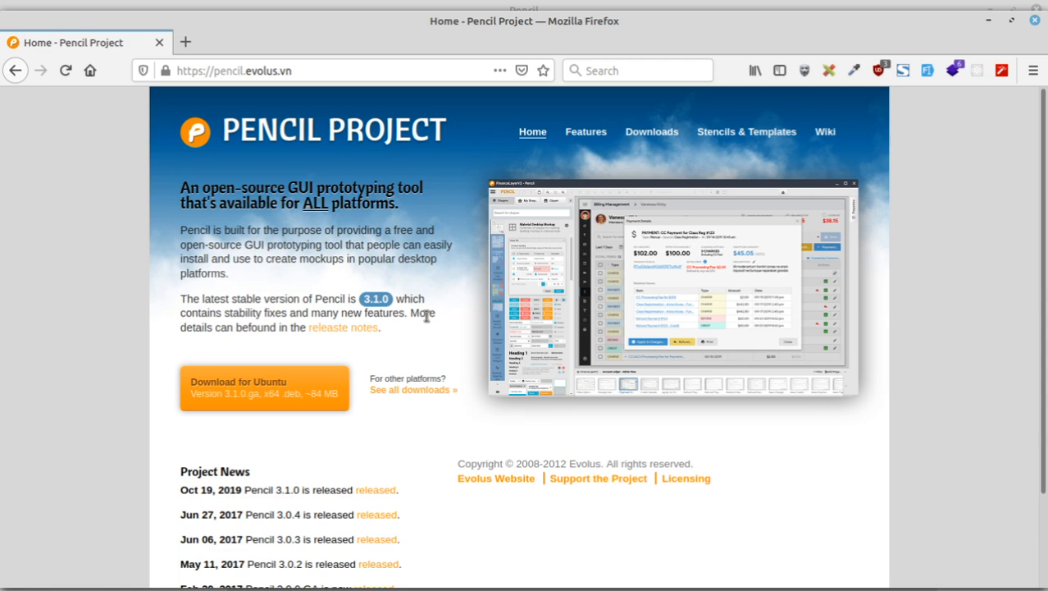
Step: Open the Pencil Project downloads page in a background Firefox tab
scroll(426, 316, down, 2)
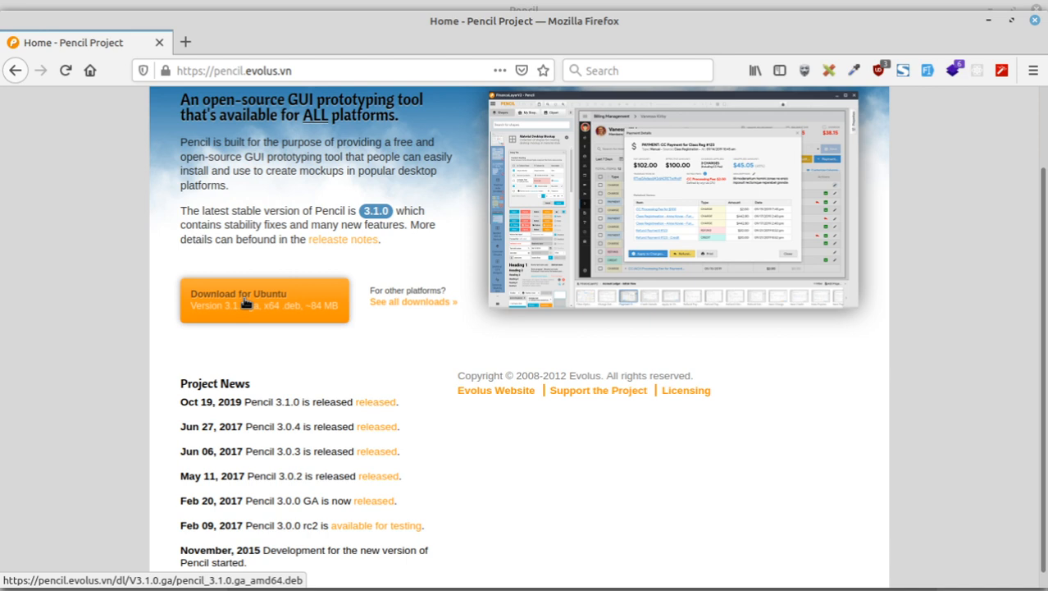
middle_click(409, 303)
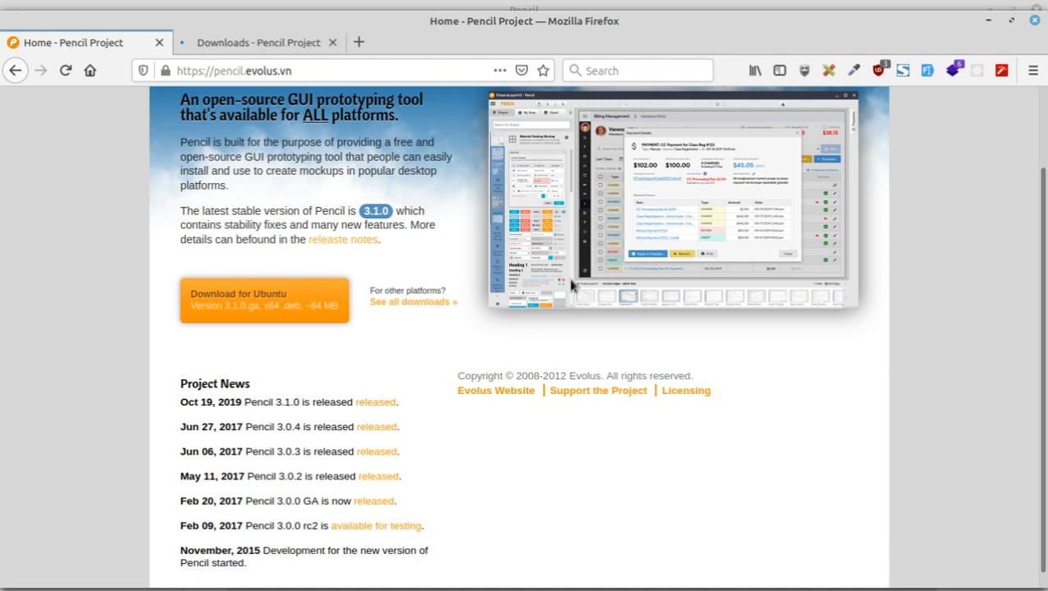
right_click(630, 233)
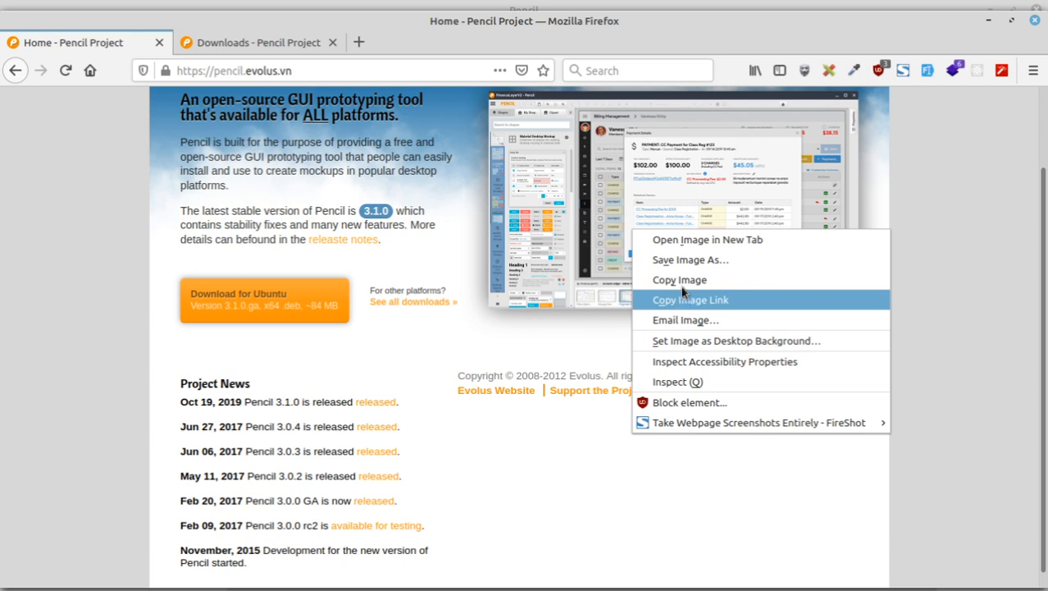
click(904, 205)
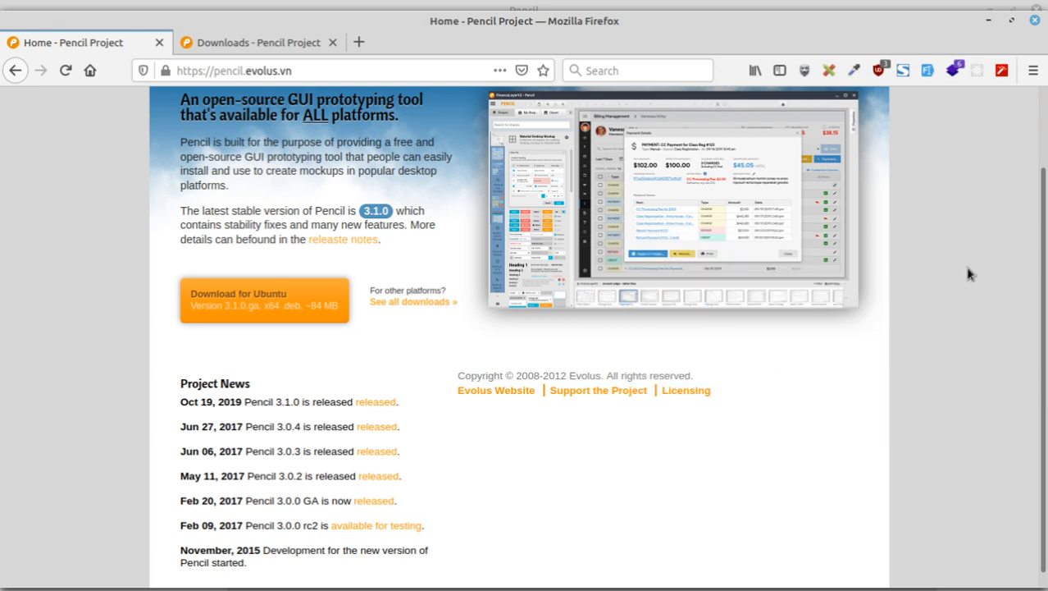
scroll(985, 278, up, 2)
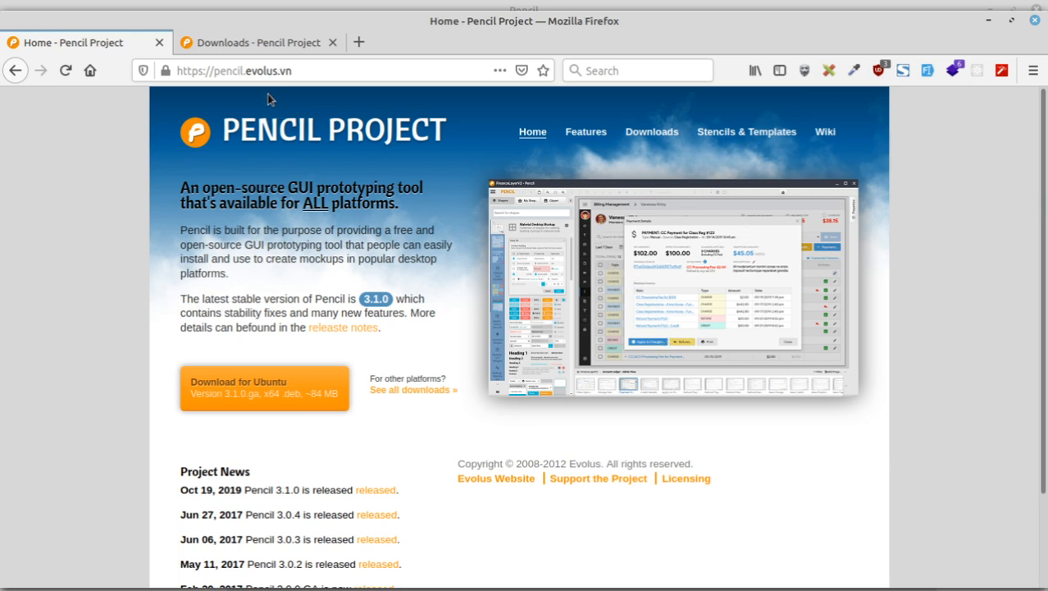
Step: Review the downloads page, return to the Pencil Project home page, and maximize Firefox
click(252, 45)
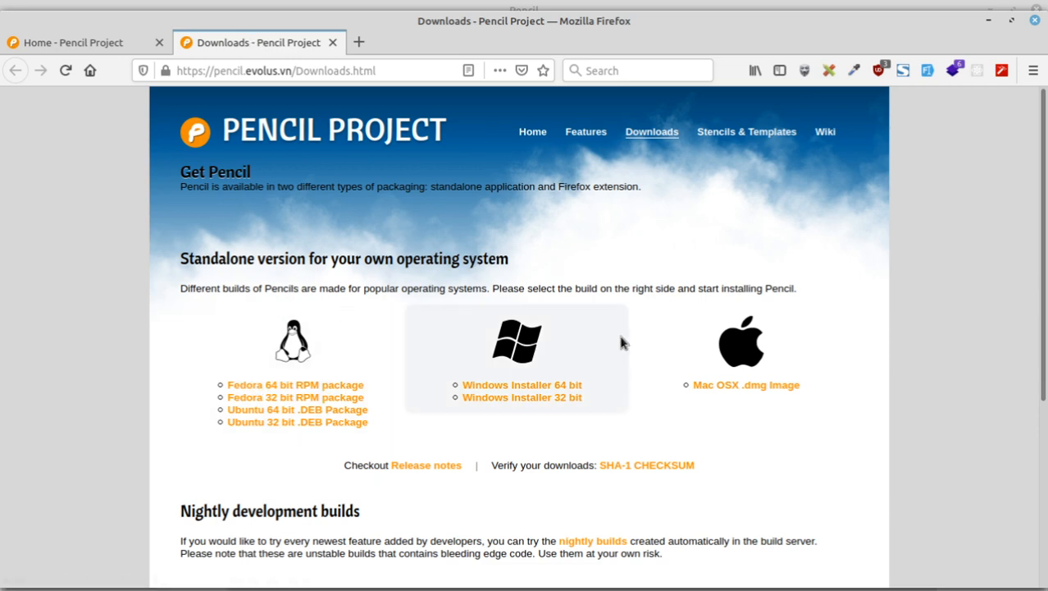
scroll(650, 394, down, 6)
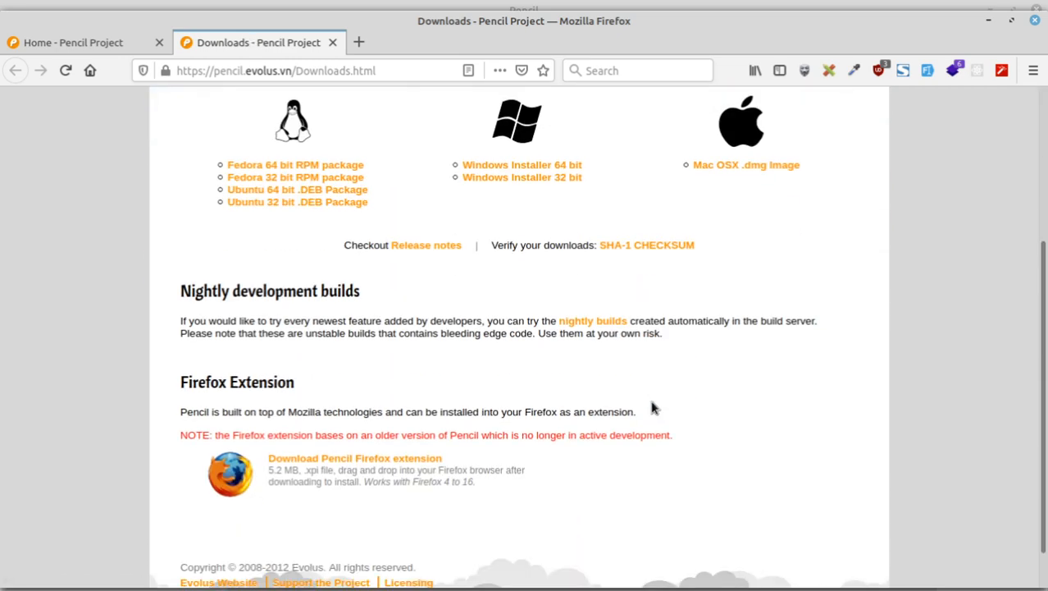
scroll(650, 395, up, 1)
scroll(650, 394, up, 5)
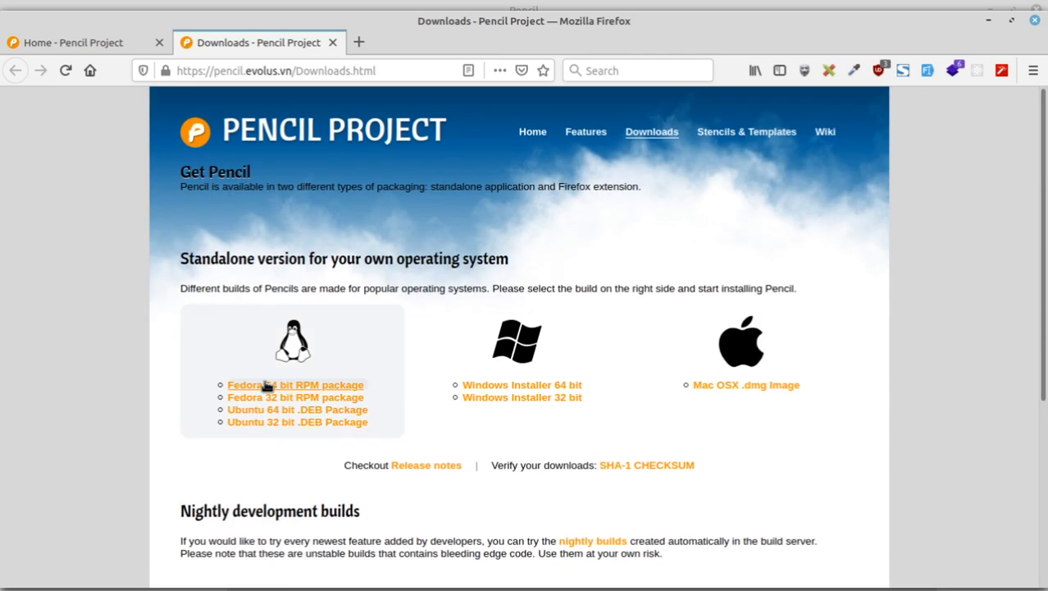
click(66, 42)
click(1012, 20)
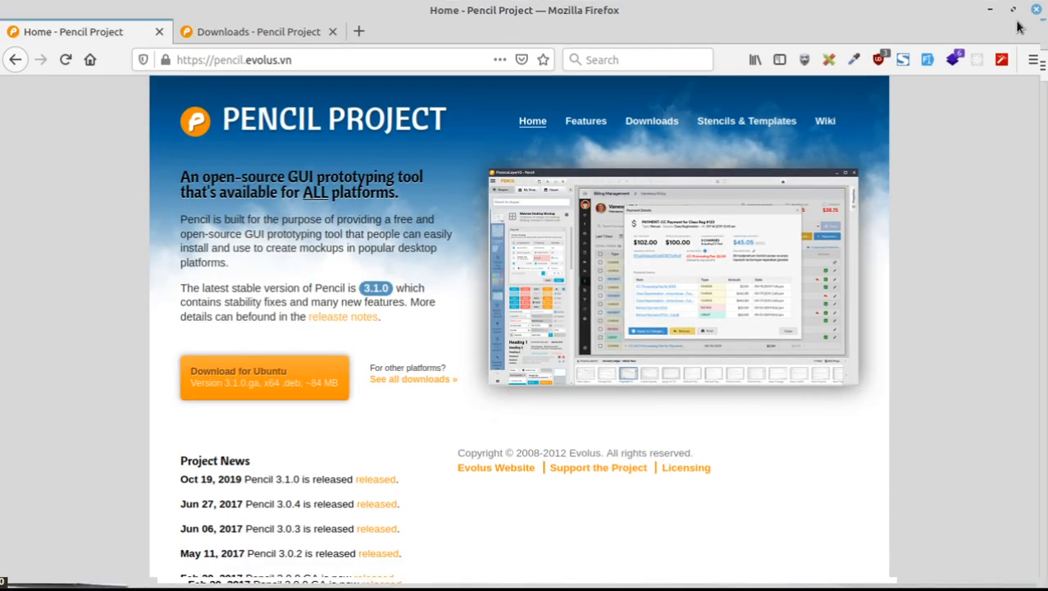
mouse_move(172, 585)
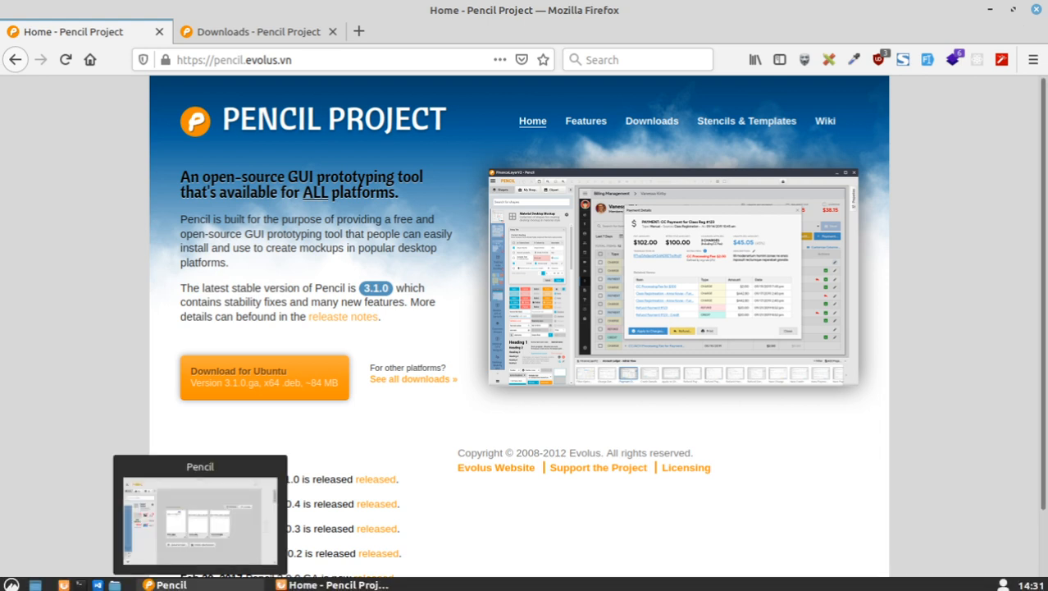
Step: Open Google Drive in a new tab via the 'driv' suggestion, then bring Pencil forward
click(172, 585)
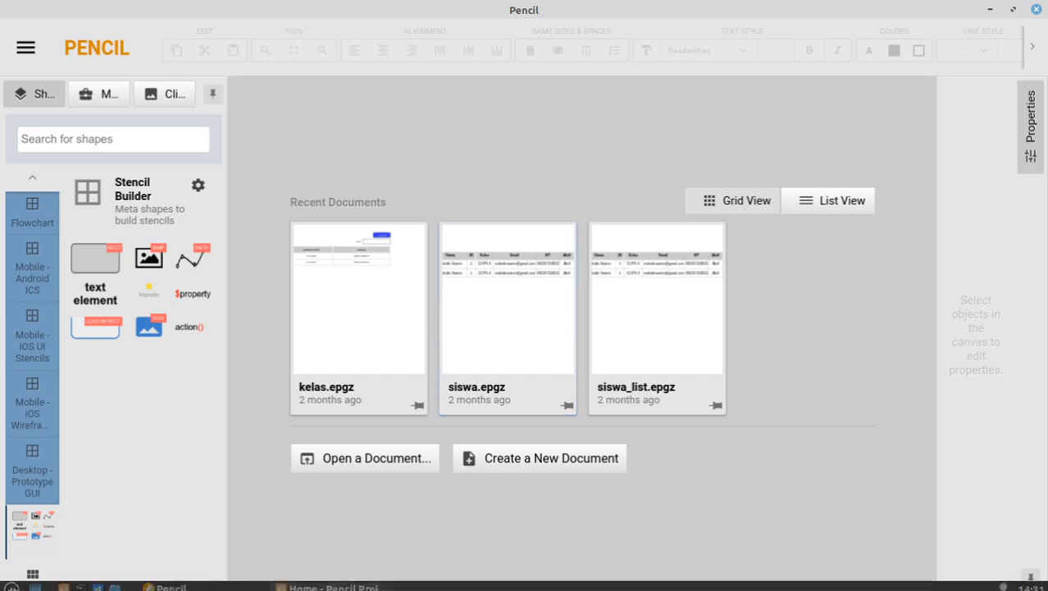
click(326, 587)
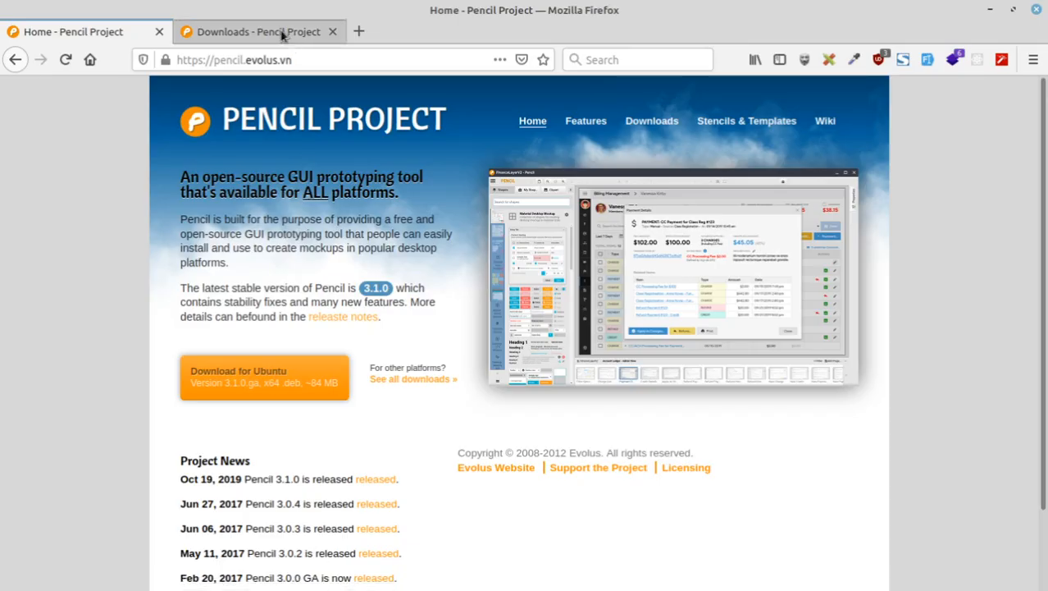
click(282, 33)
click(359, 31)
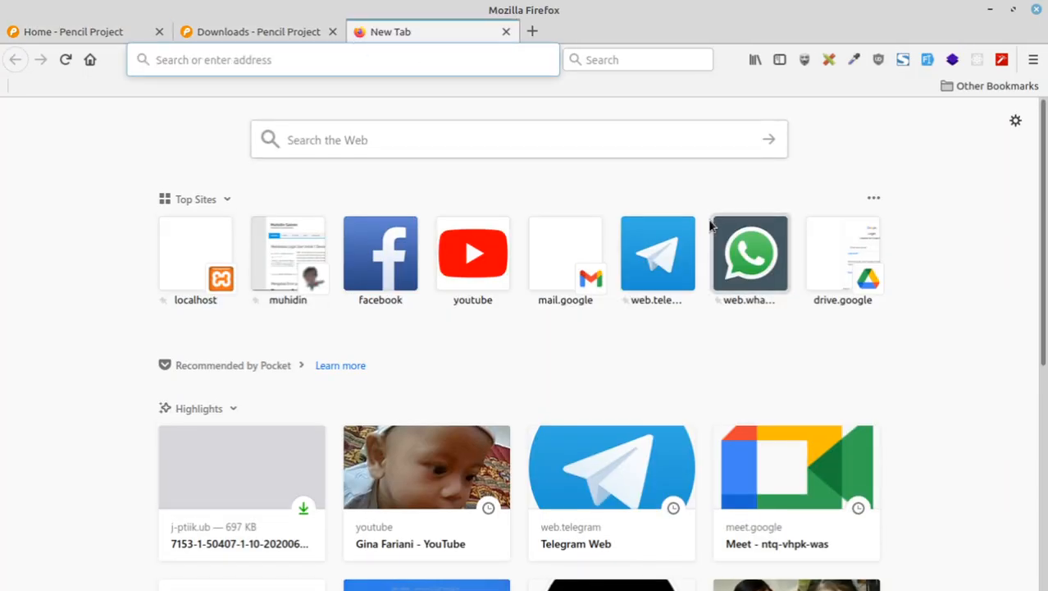
mouse_move(711, 225)
text(driv)
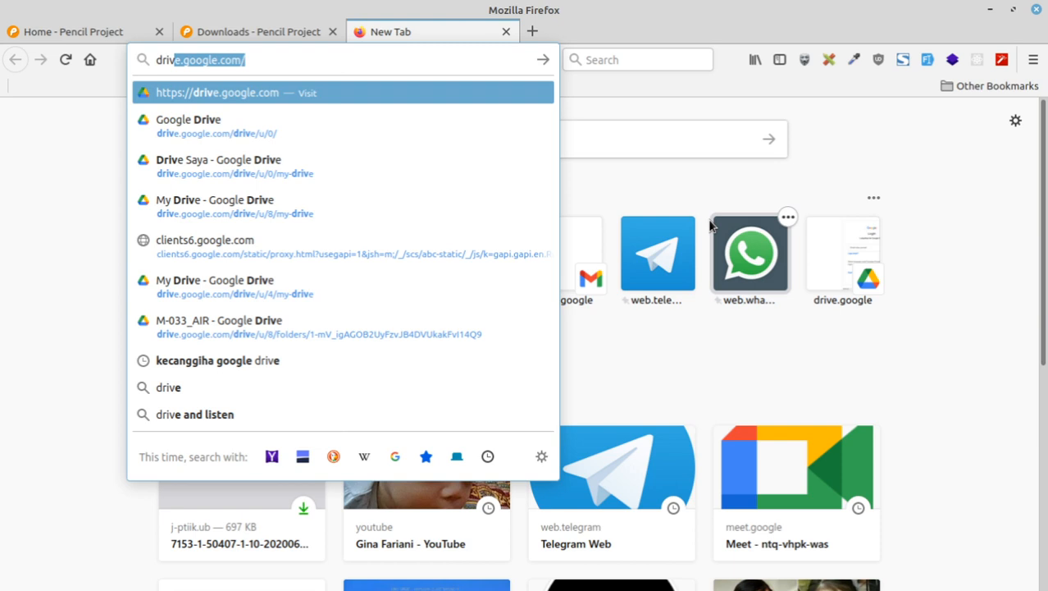
key(Return)
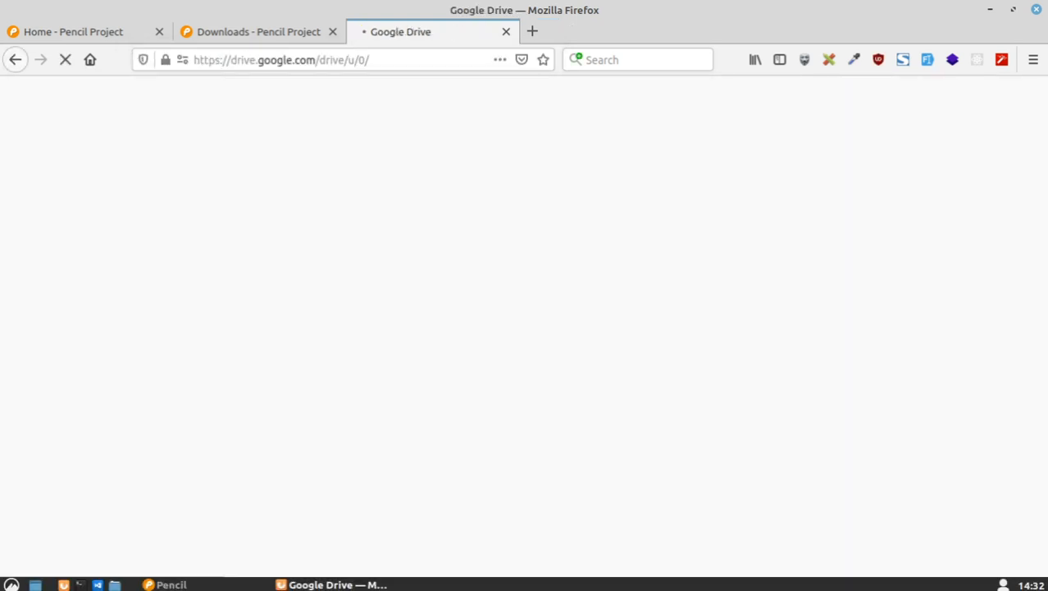
click(164, 584)
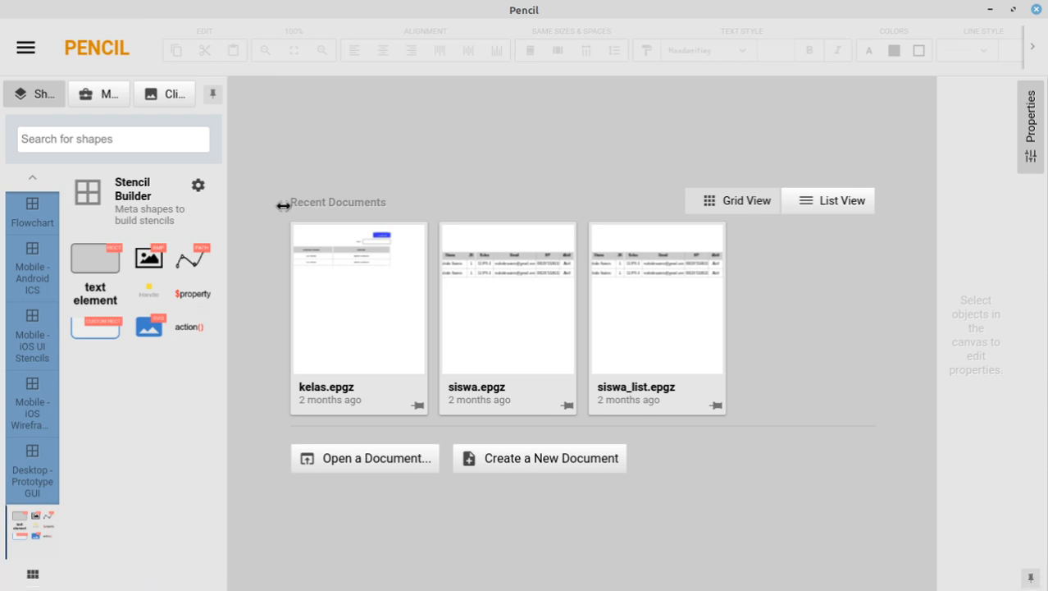
Step: Open kelas.epgz and browse its list, add and edit pages, ending on Edit Kelas
click(335, 392)
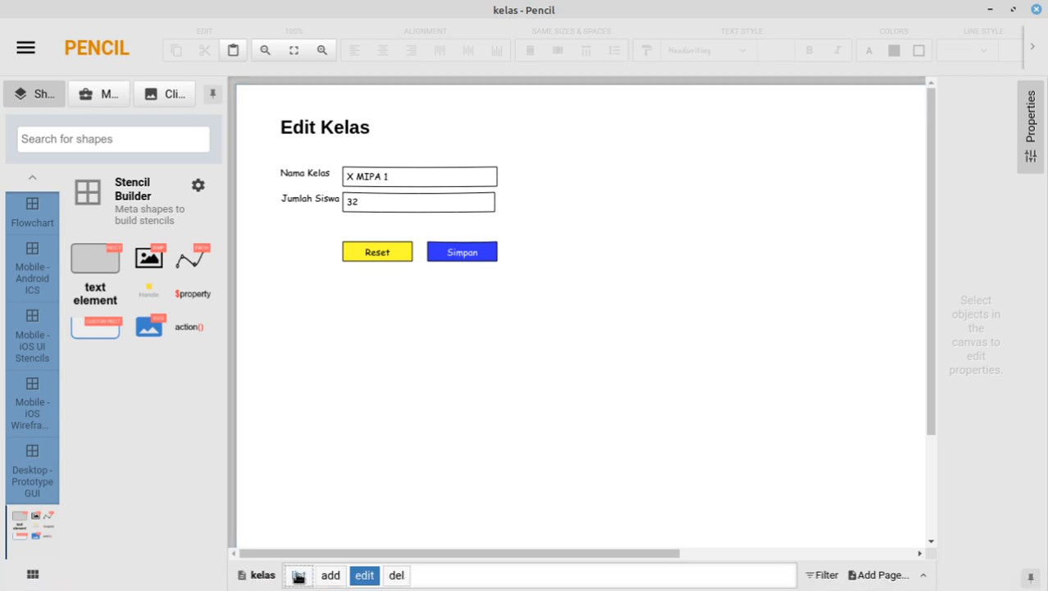
click(298, 575)
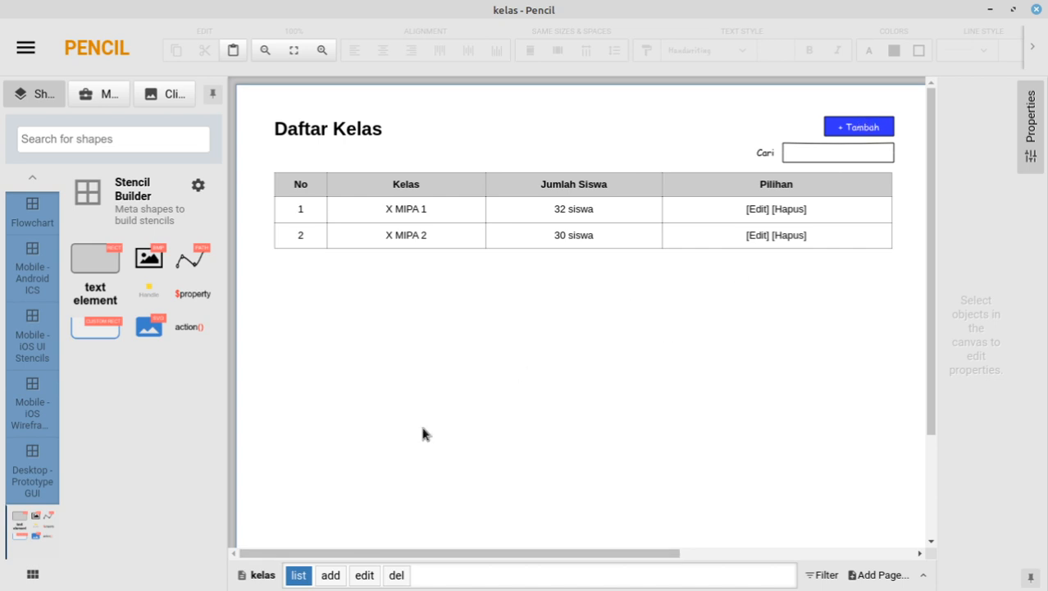
click(322, 574)
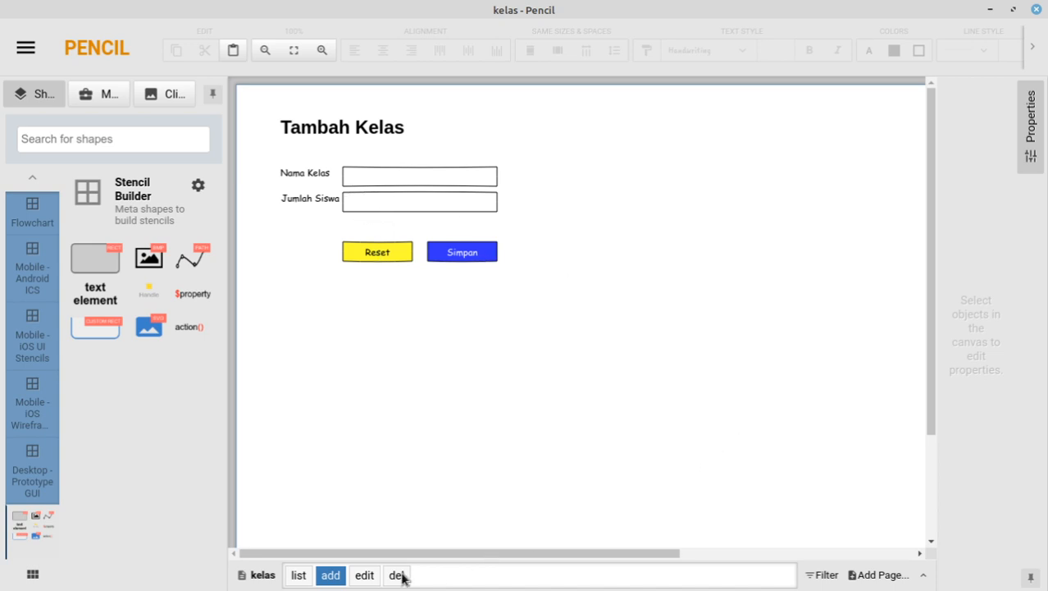
click(298, 574)
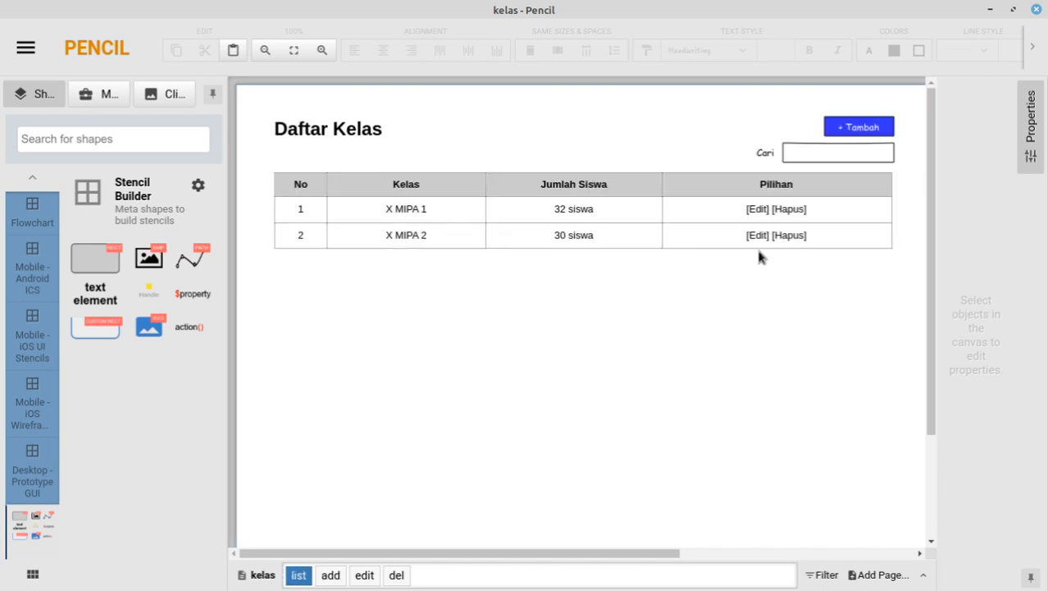
click(369, 575)
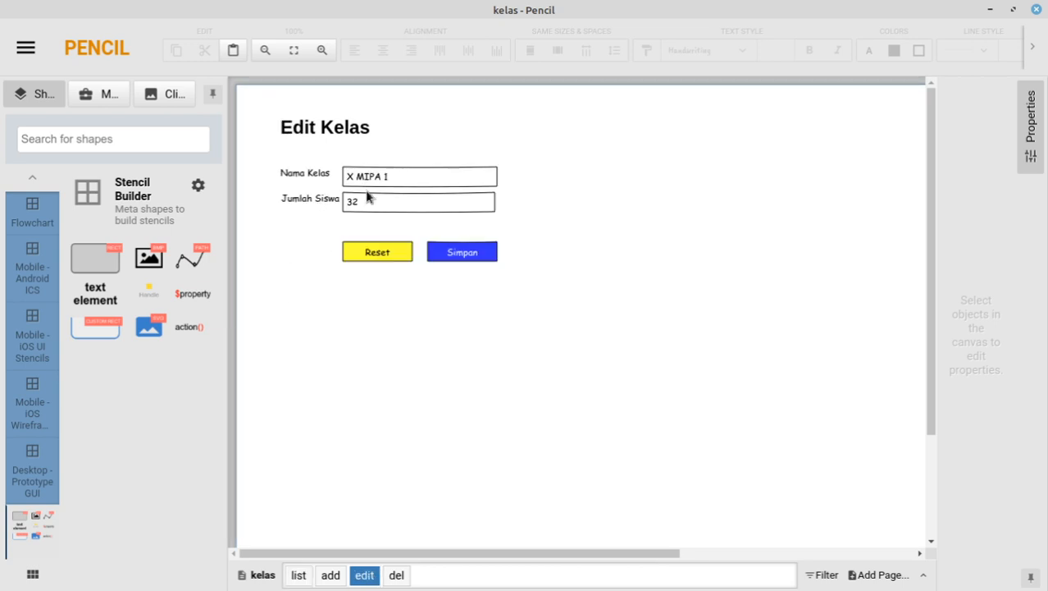
click(299, 575)
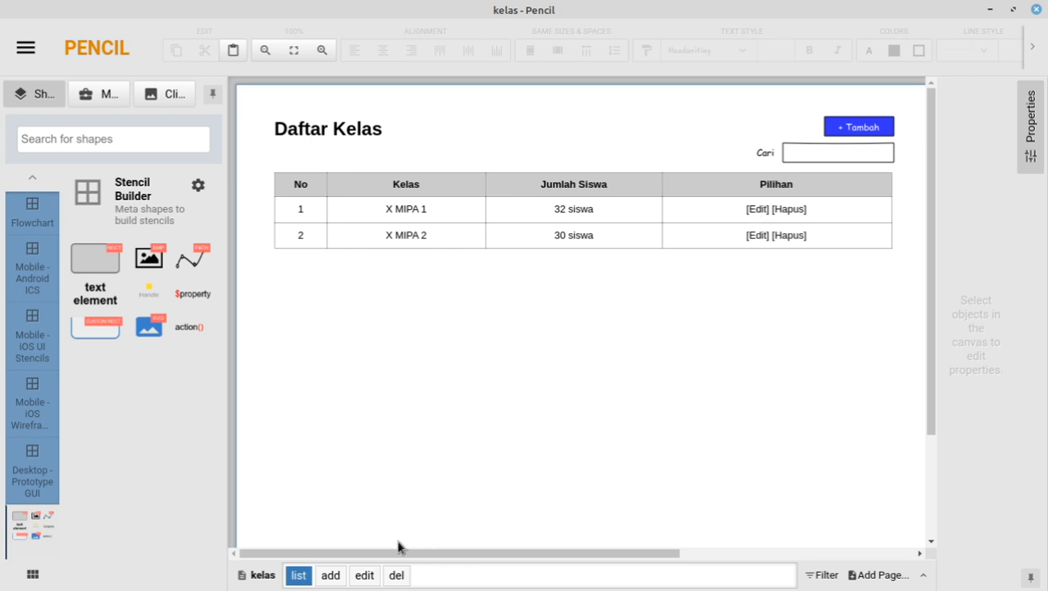
click(364, 575)
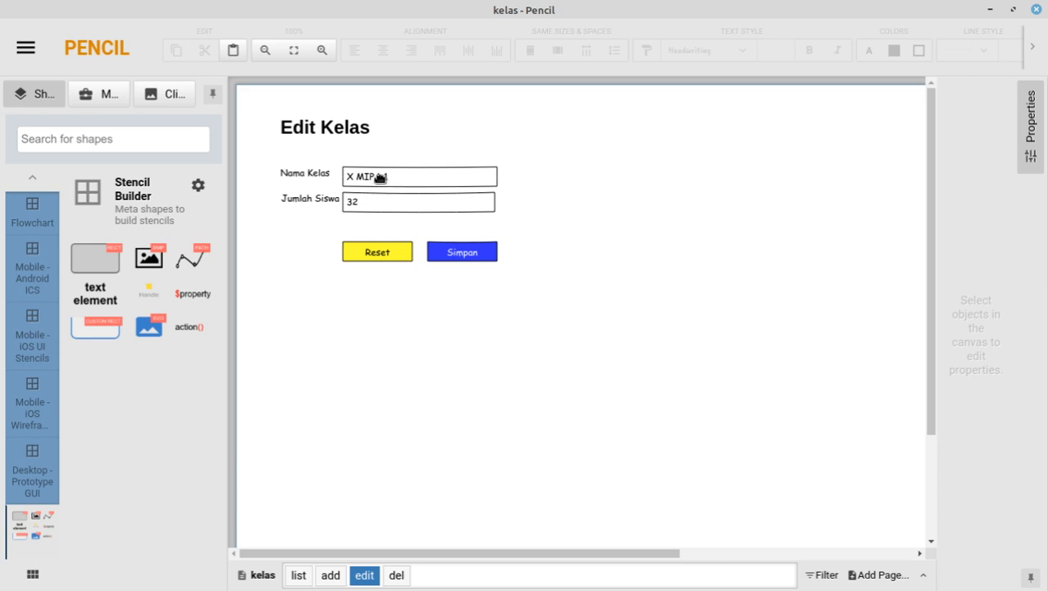
Step: Relabel the Edit Kelas form's blue Simpan button to 'Update'
click(461, 257)
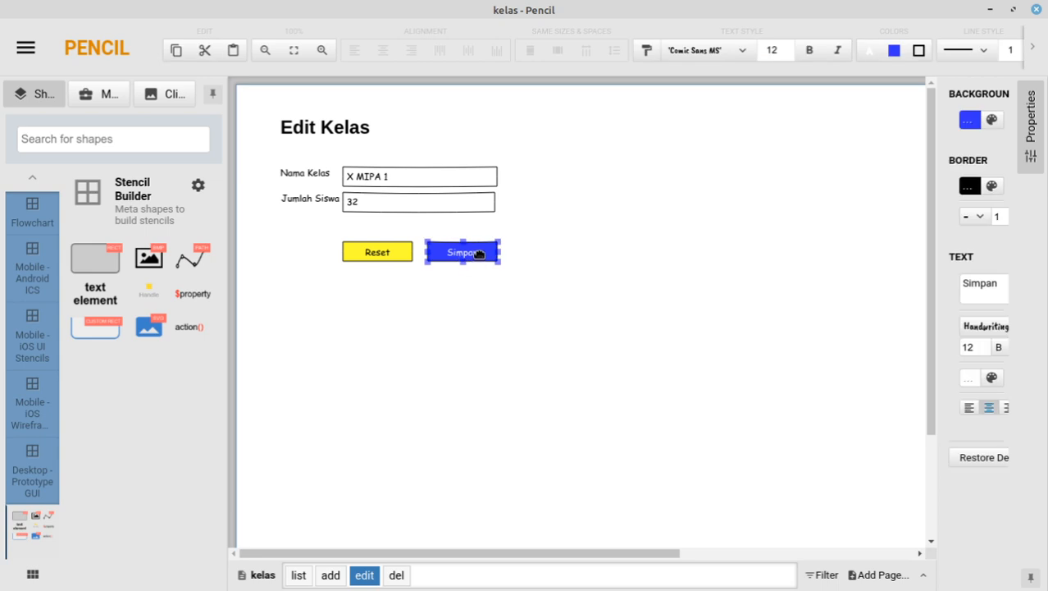
double_click(483, 254)
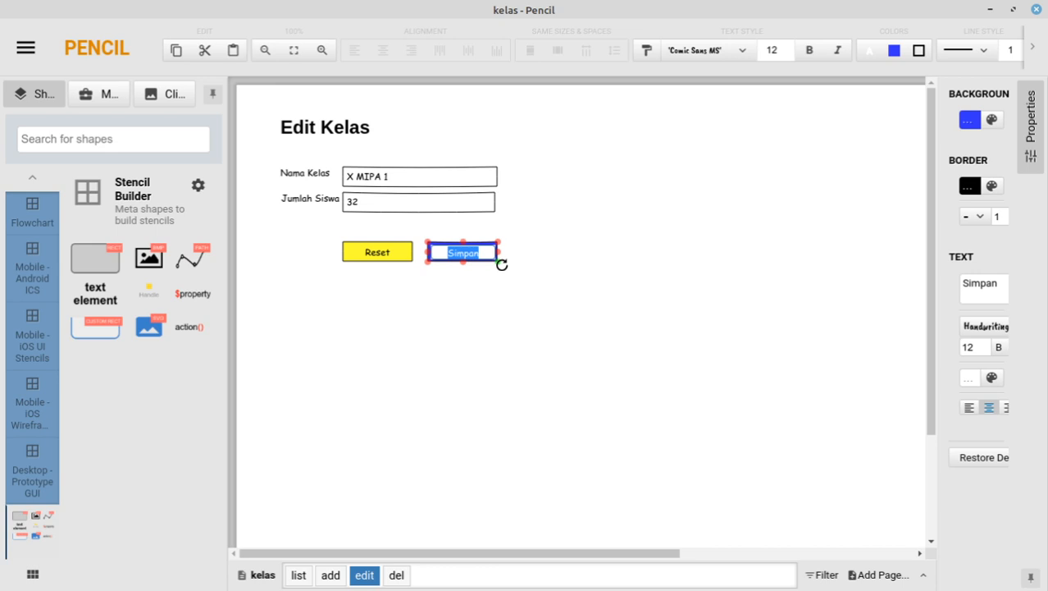
key(BackSpace)
text(Update)
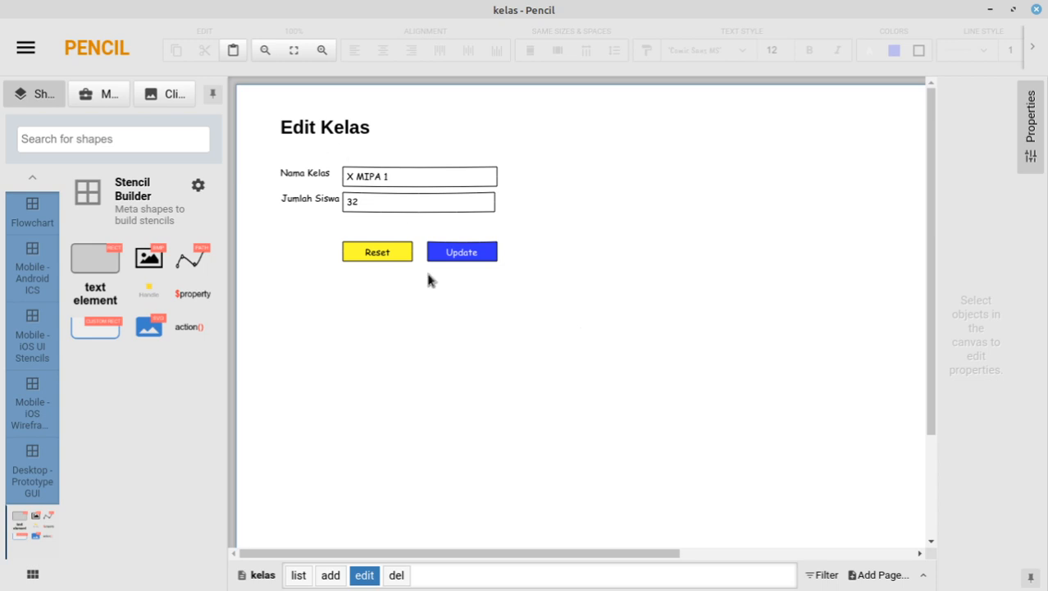
Step: Go to the del page and edit the 'Yakin akan dihapus?' confirmation popup's text
click(390, 577)
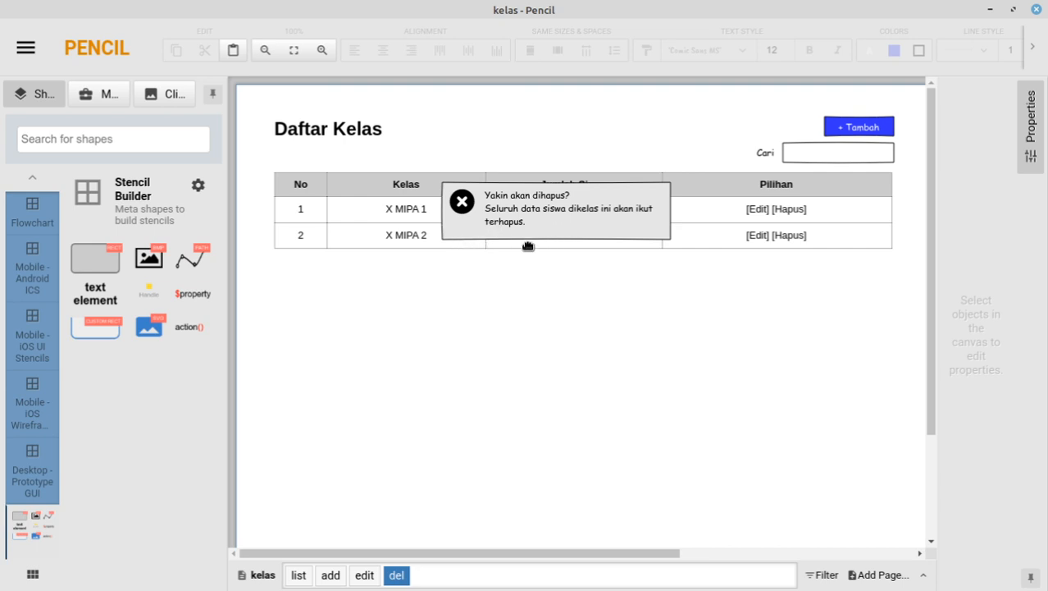
click(584, 235)
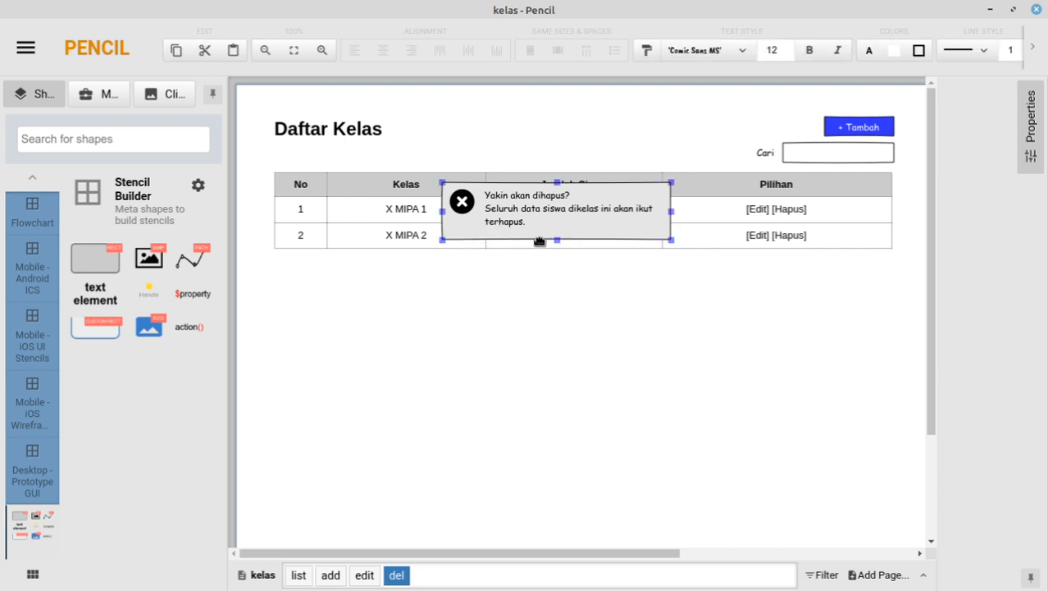
double_click(575, 218)
click(457, 228)
double_click(455, 230)
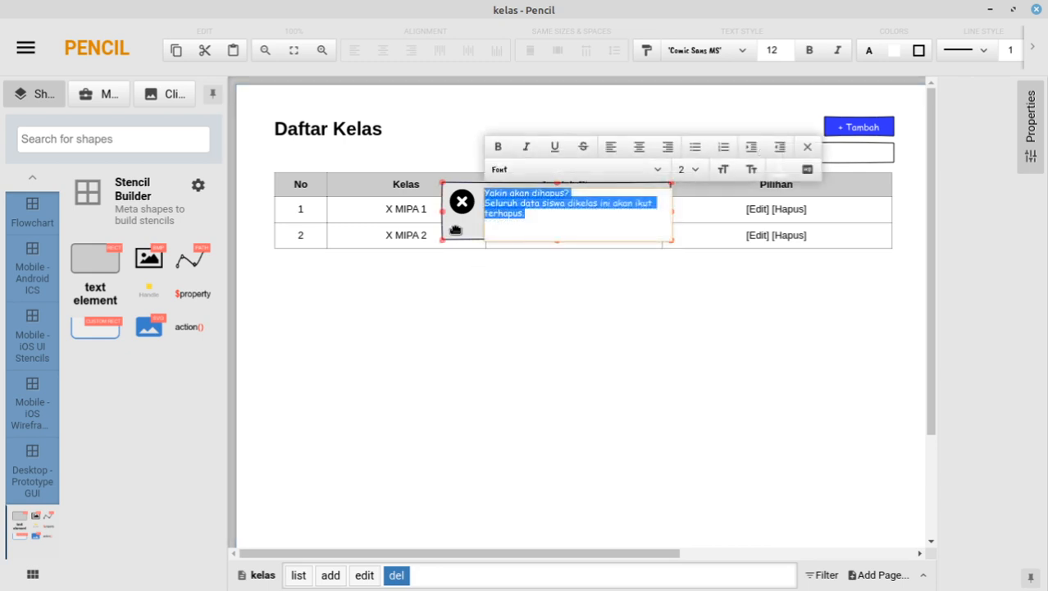
click(456, 230)
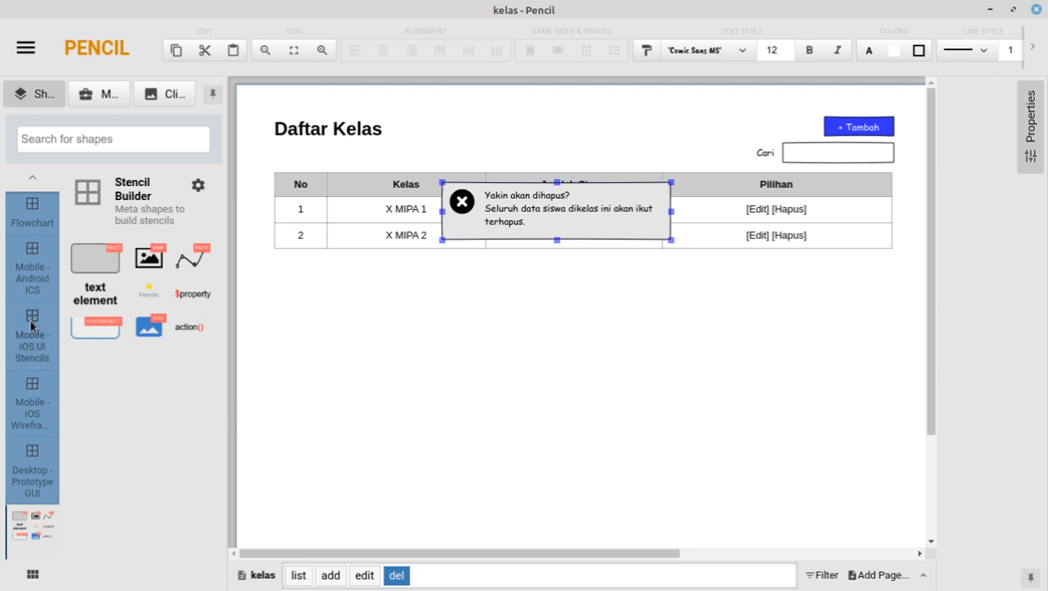
Step: Show the Common Shapes stencil collection and scroll through its shapes
scroll(40, 385, up, 5)
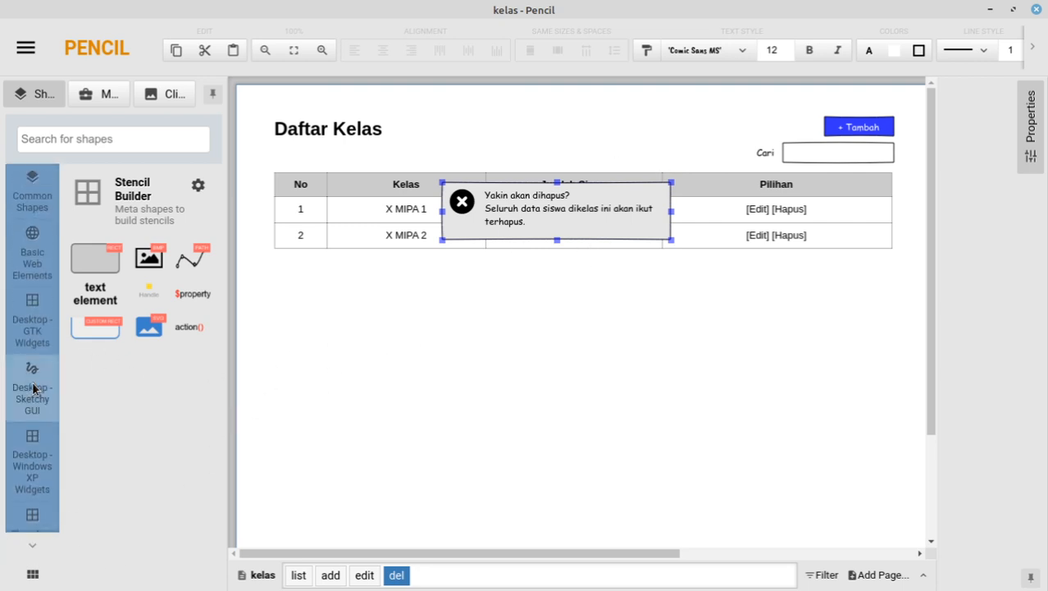
click(20, 203)
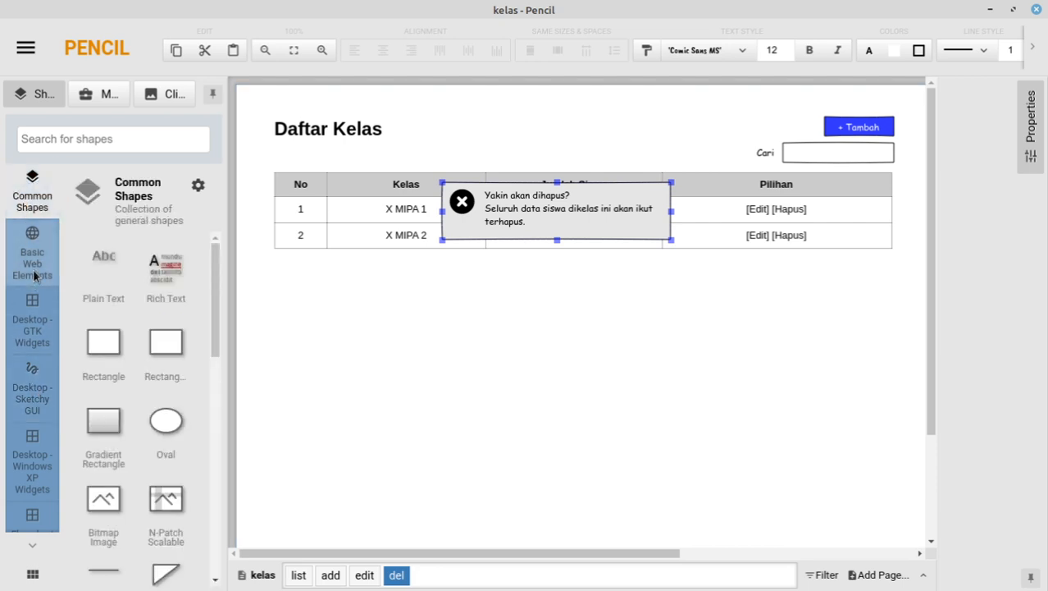
scroll(123, 332, down, 5)
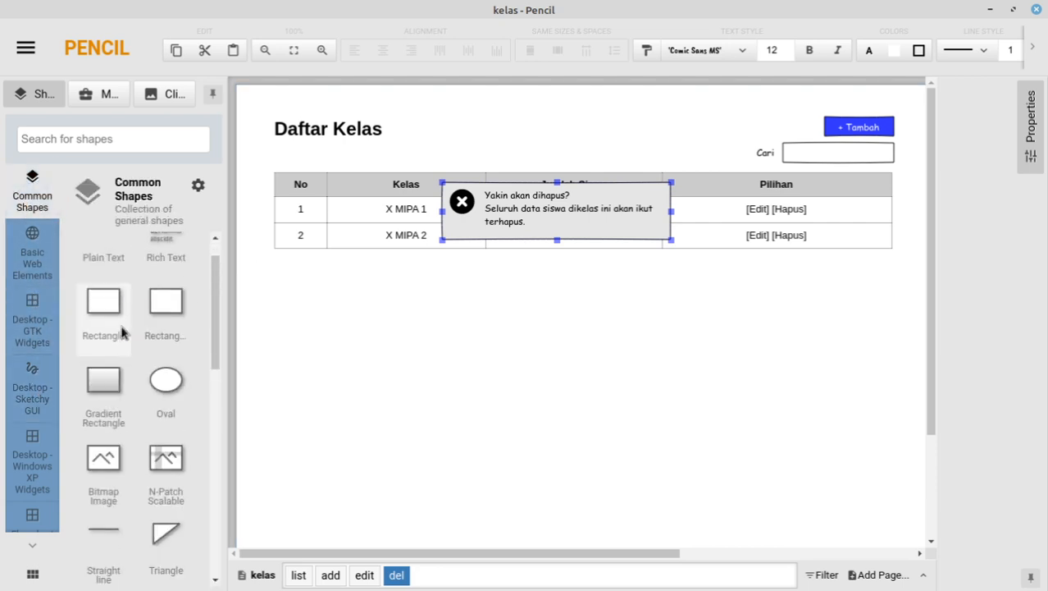
scroll(123, 332, down, 10)
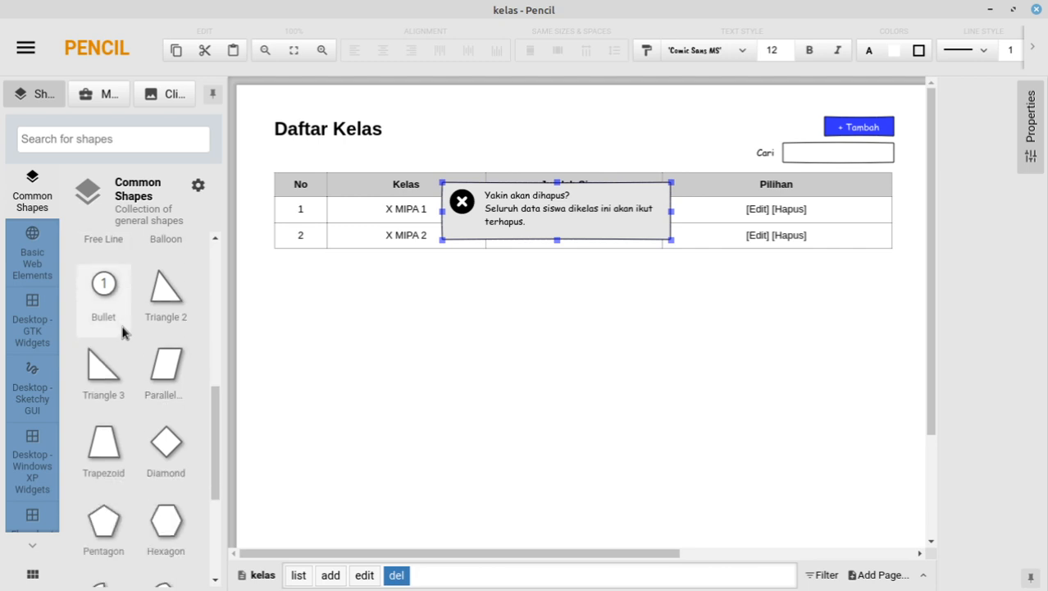
scroll(123, 331, up, 10)
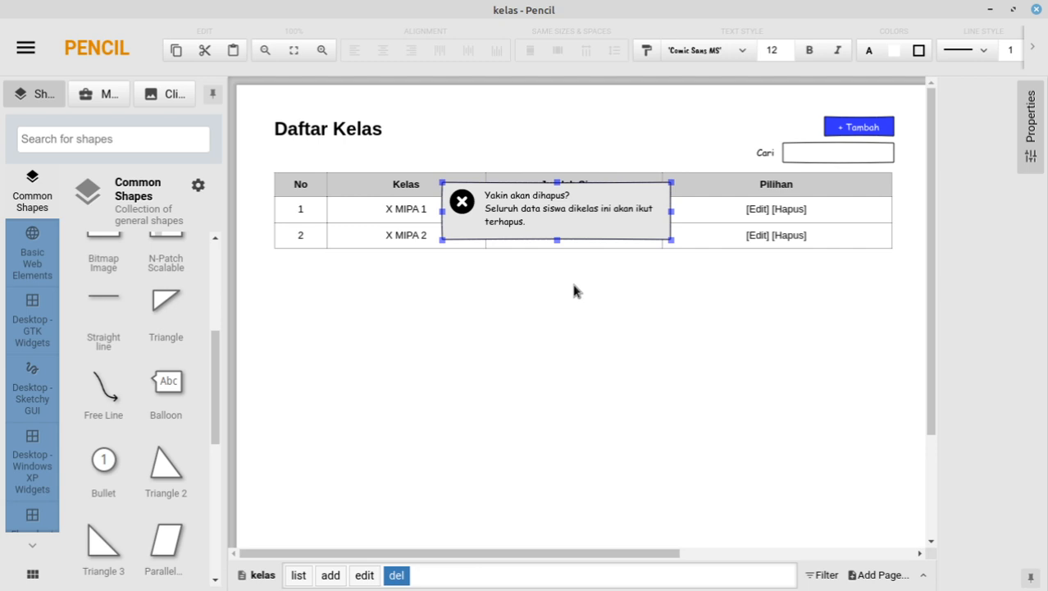
Step: Make the del page's delete-confirmation box taller
click(365, 575)
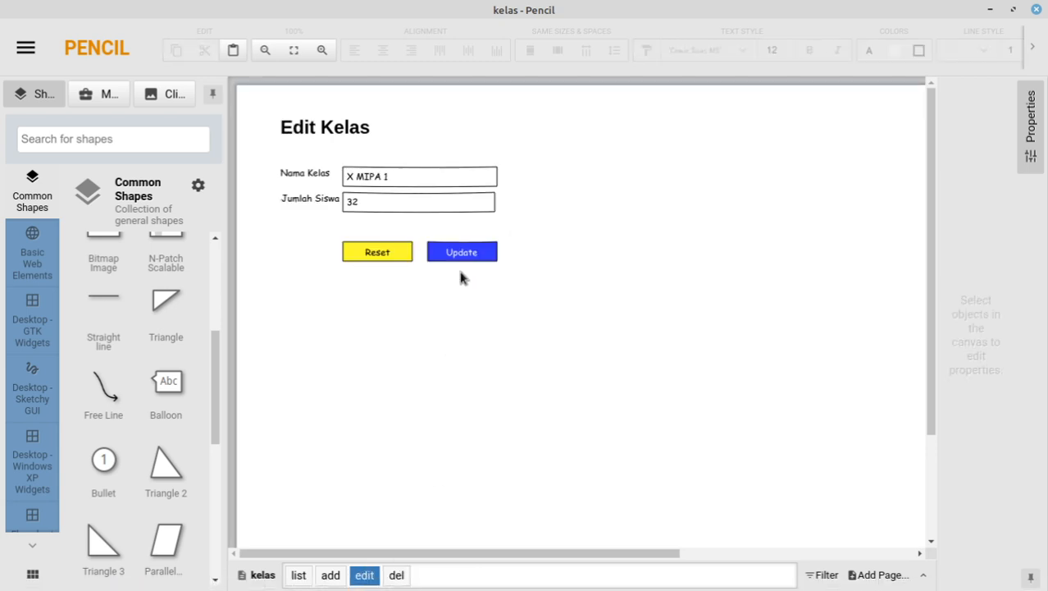
click(396, 574)
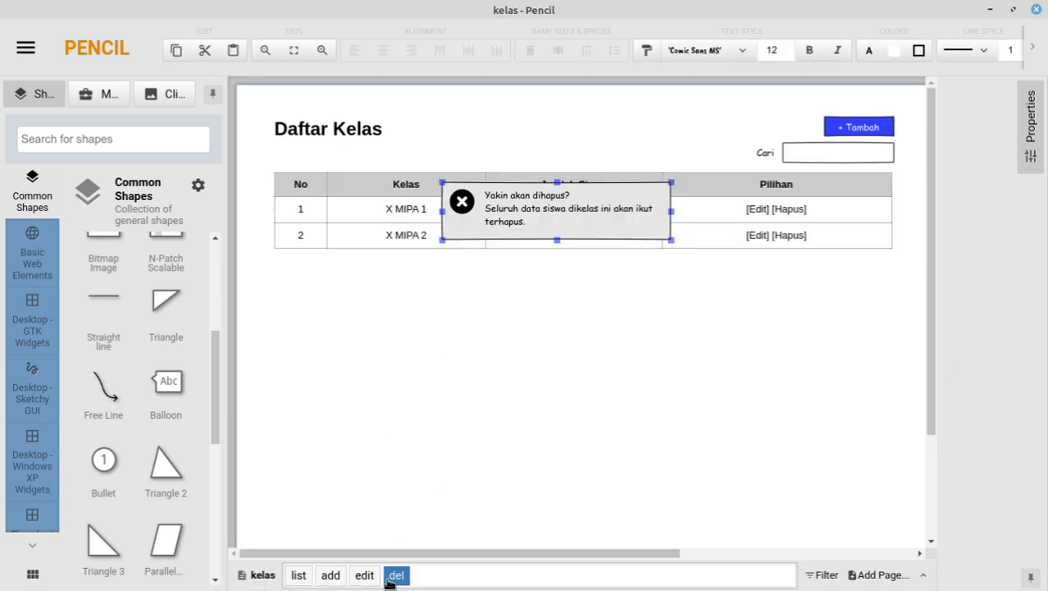
drag(558, 239, 557, 261)
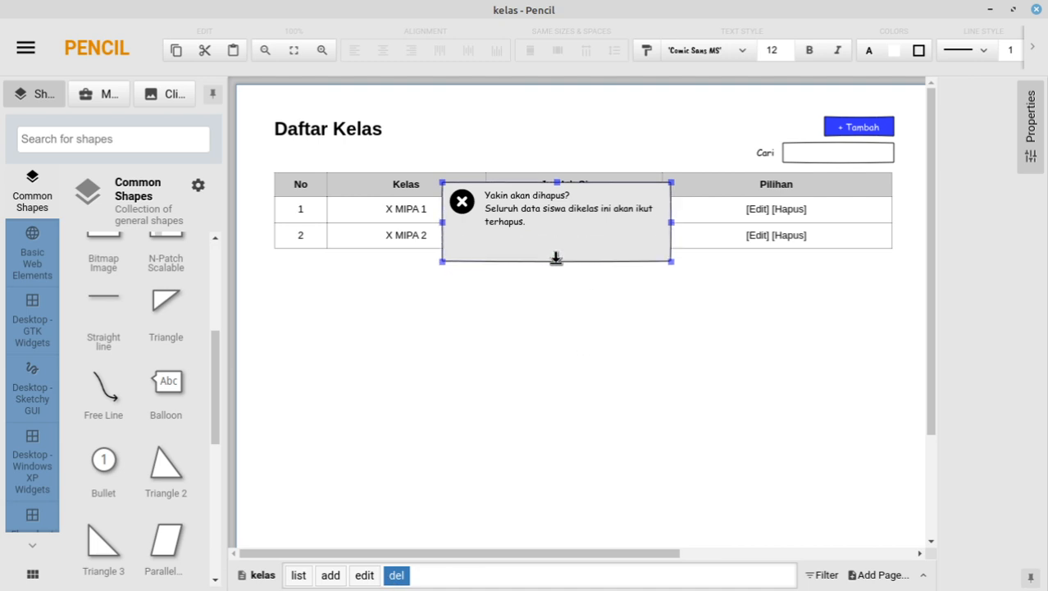
Step: Copy the blue Update button into the confirmation box and relabel it 'Yes'
click(365, 575)
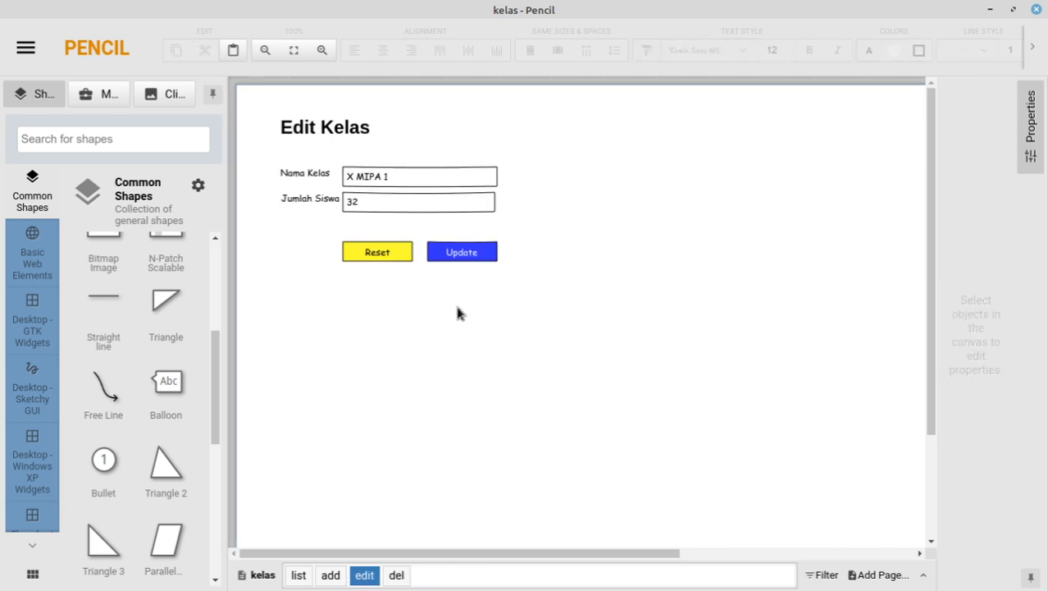
click(462, 255)
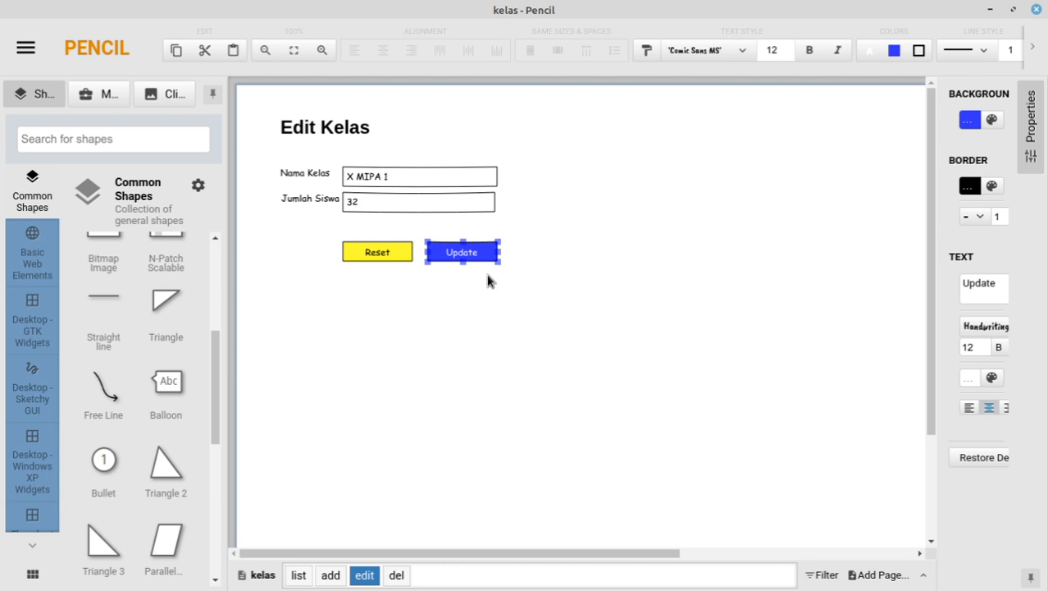
click(397, 574)
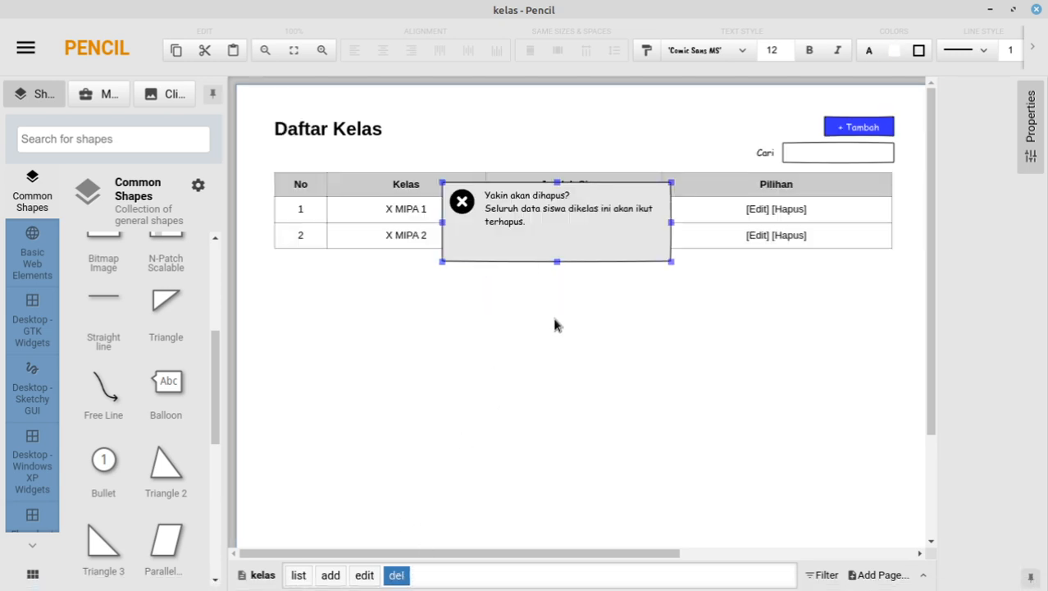
key(ctrl+v)
drag(503, 251, 629, 251)
key(Up)
key(Up)
key(Up)
key(Up)
key(Up)
key(Up)
key(Up)
key(Up)
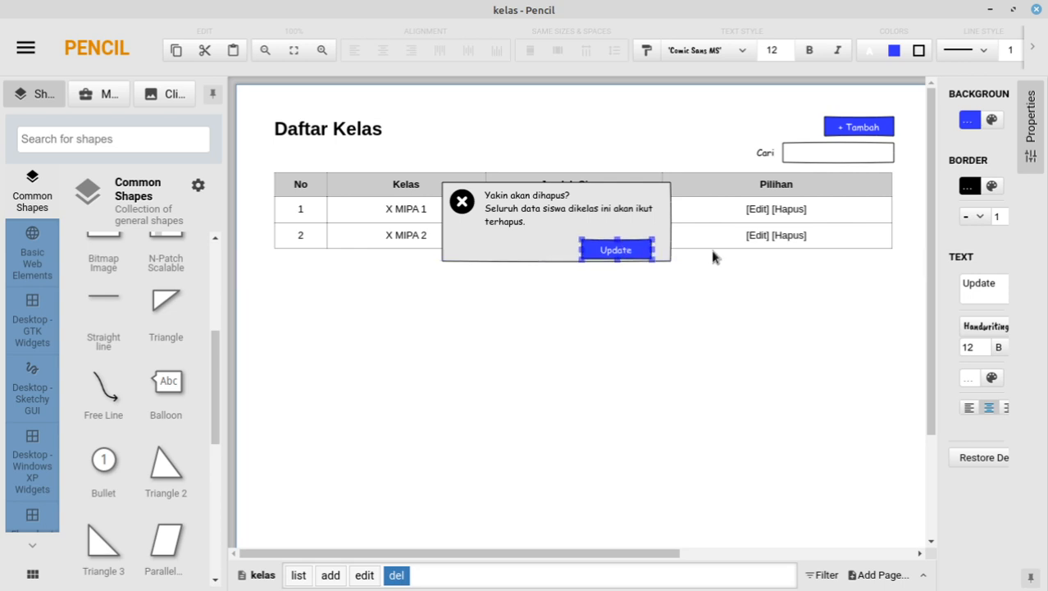
key(Right)
key(Right)
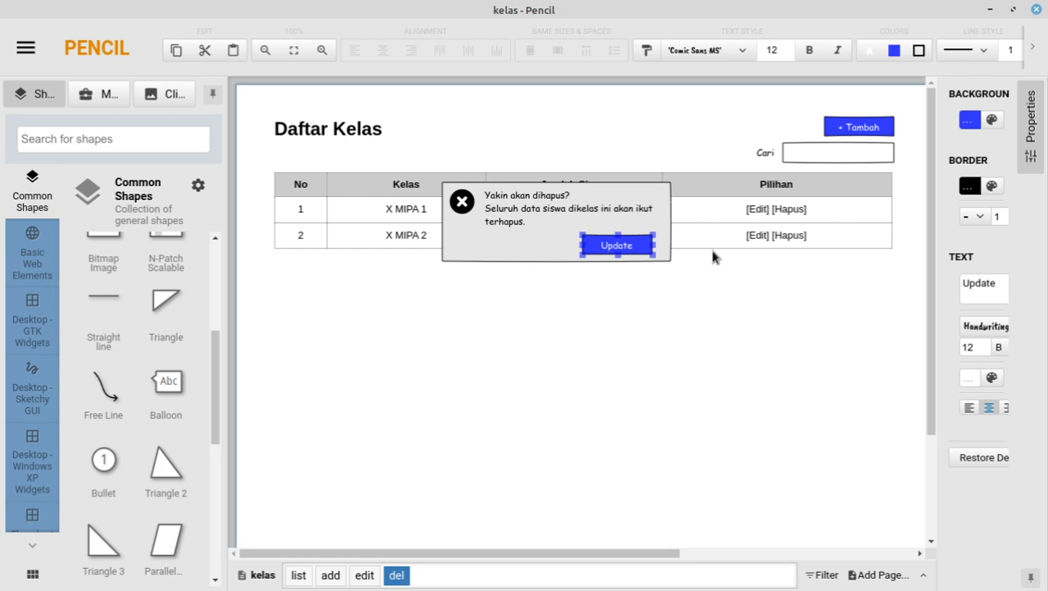
double_click(611, 246)
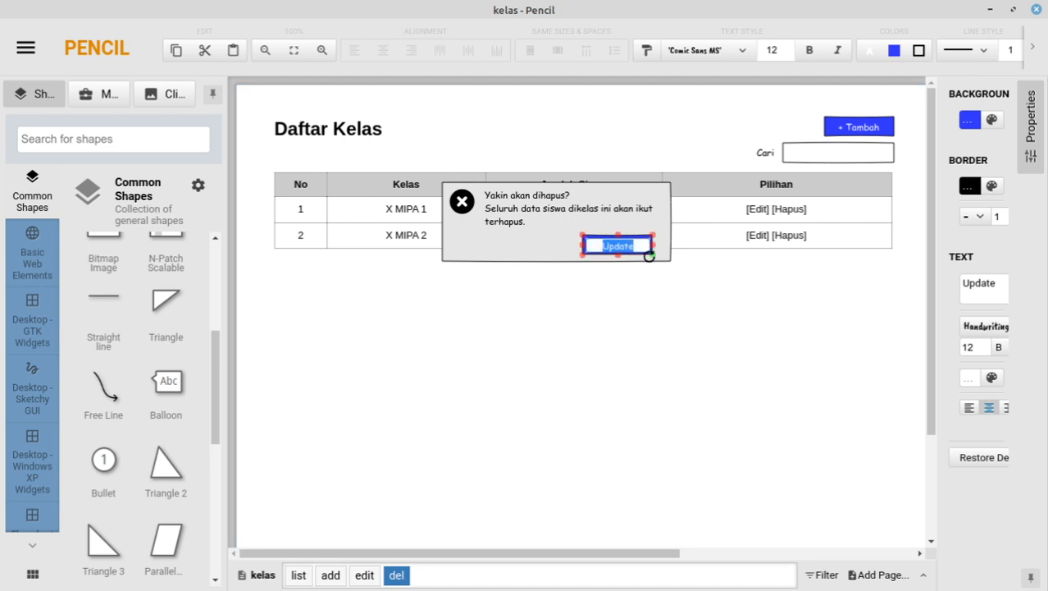
text(Yes)
click(453, 361)
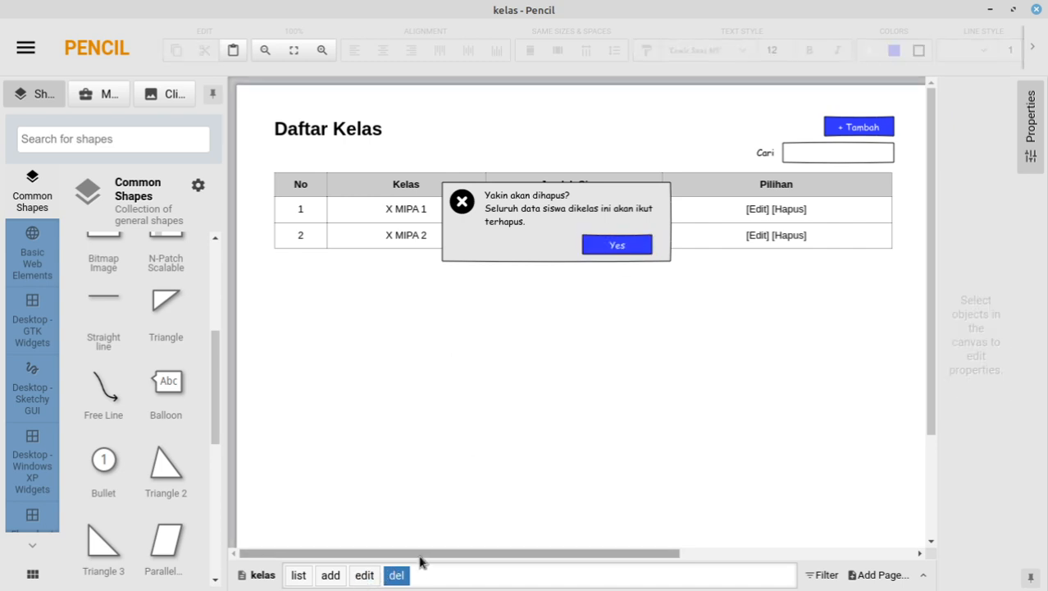
Step: Copy the yellow Reset button into the box left of Yes and relabel it 'No'
click(367, 578)
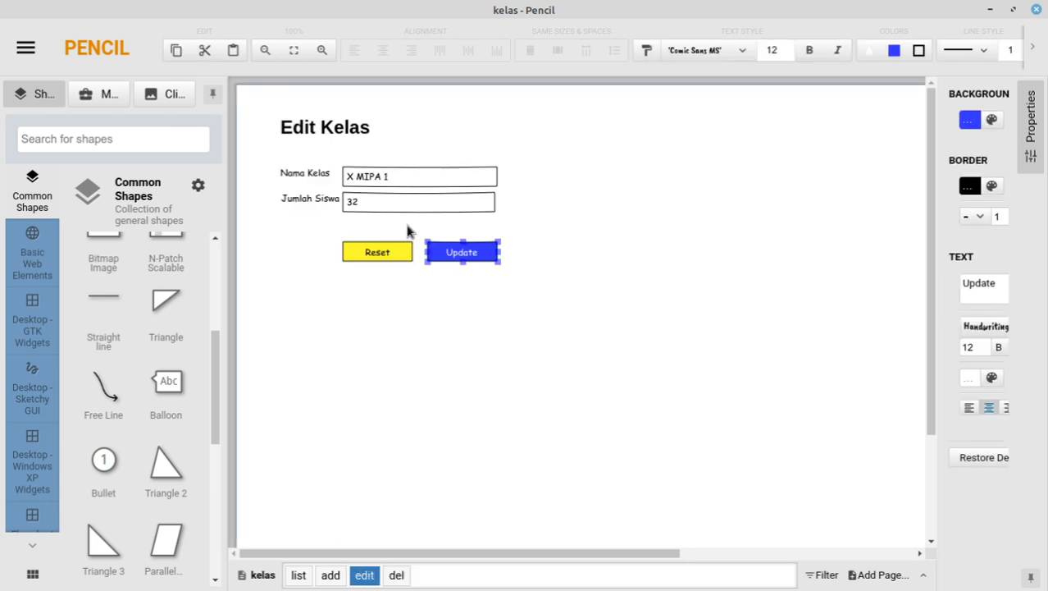
click(395, 258)
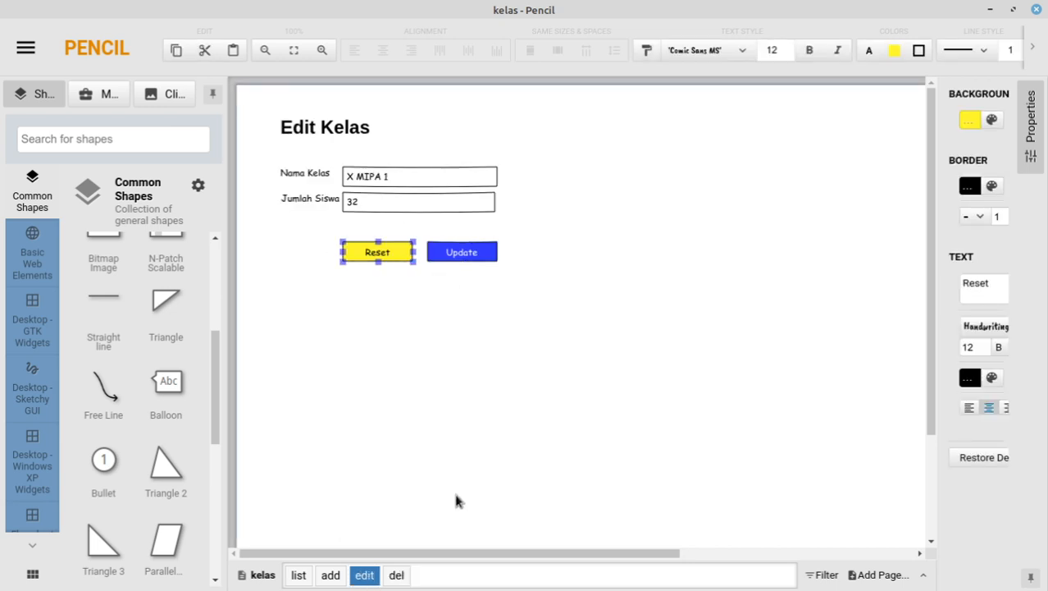
click(397, 575)
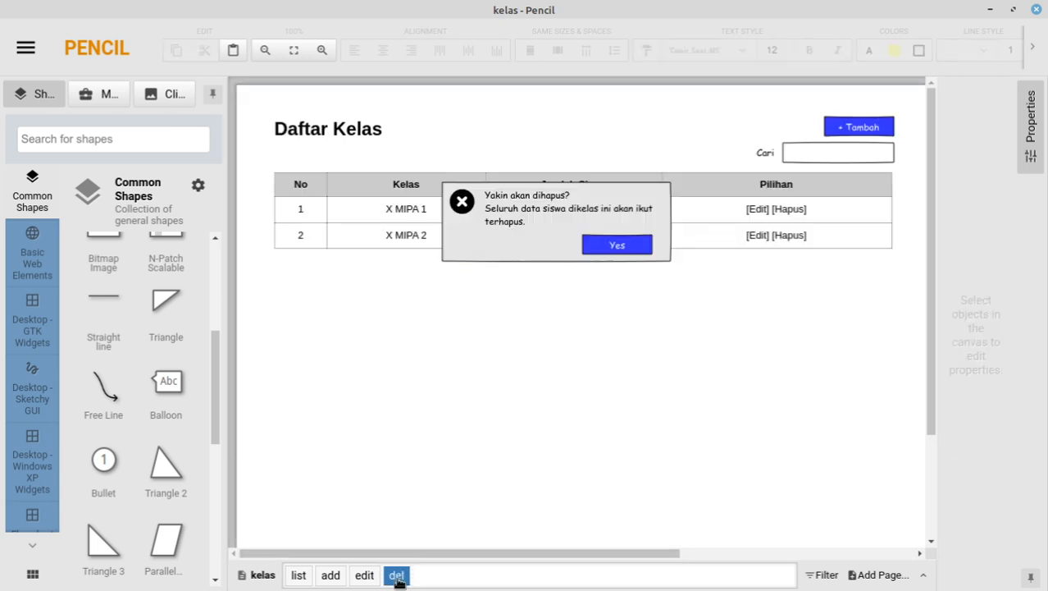
click(516, 248)
key(ctrl+v)
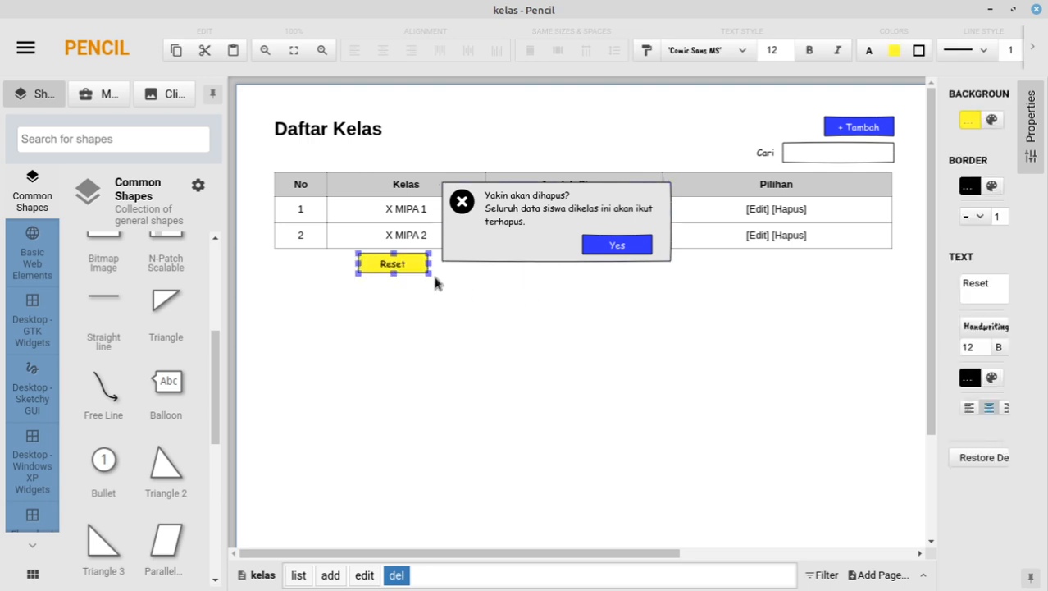
drag(409, 264, 525, 244)
double_click(526, 245)
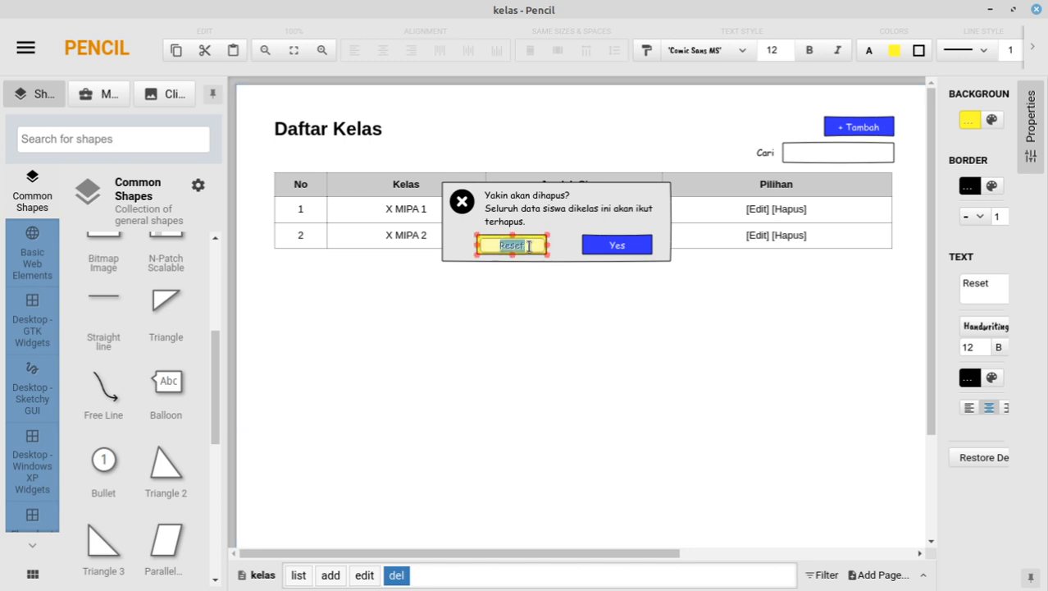
text(No)
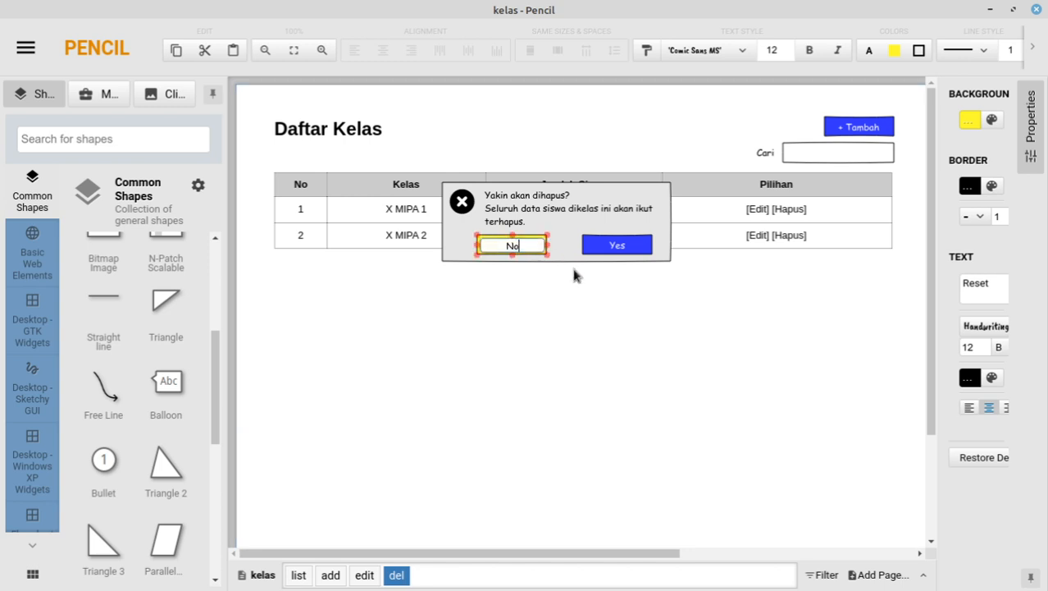
key(Return)
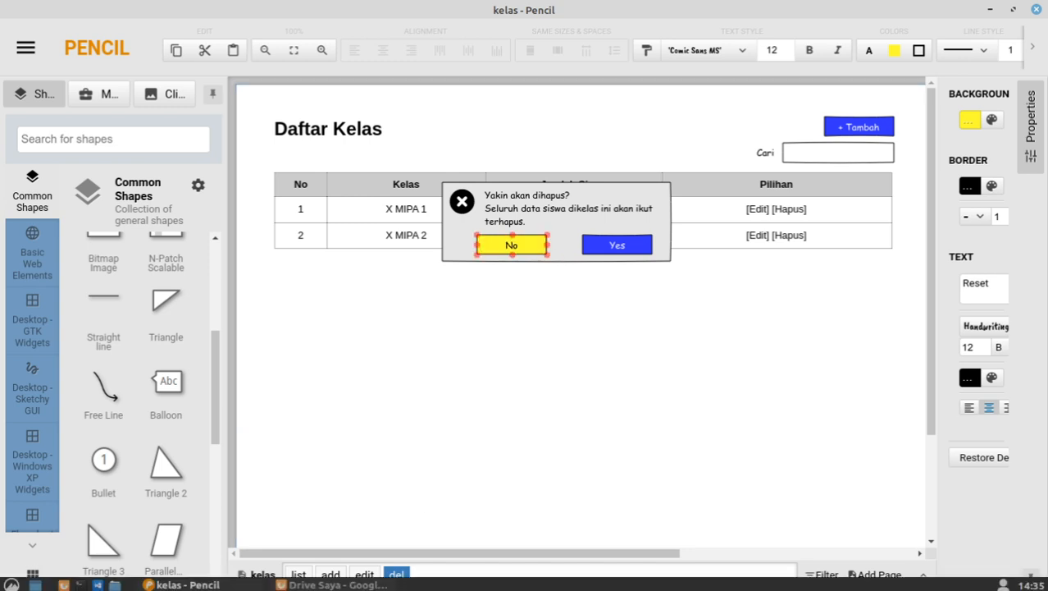
click(337, 583)
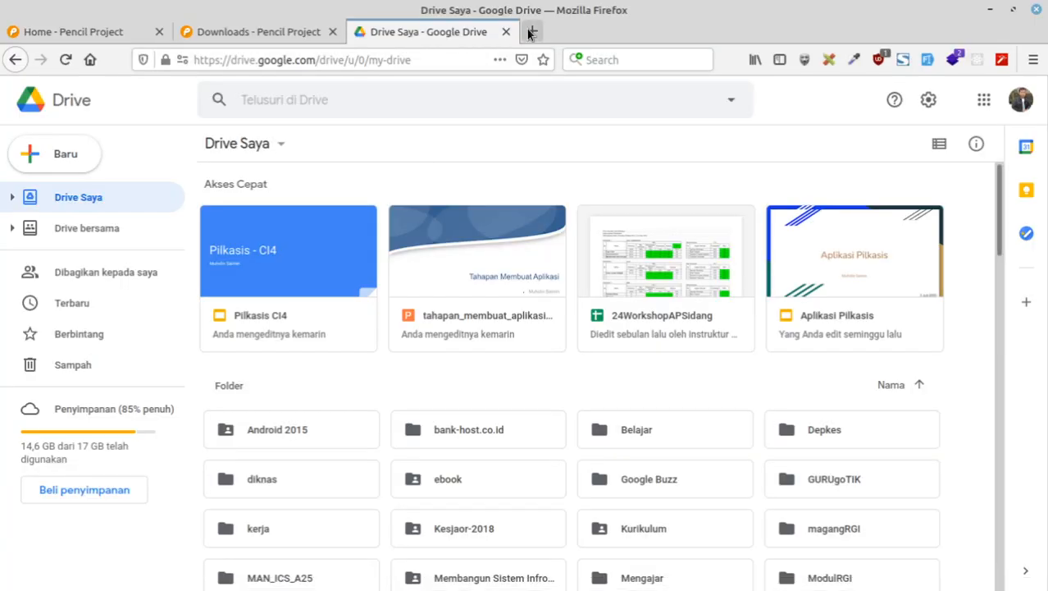
Step: Load localhost/web/pilkasis/admin in a new Firefox tab
click(530, 32)
text(localhost/)
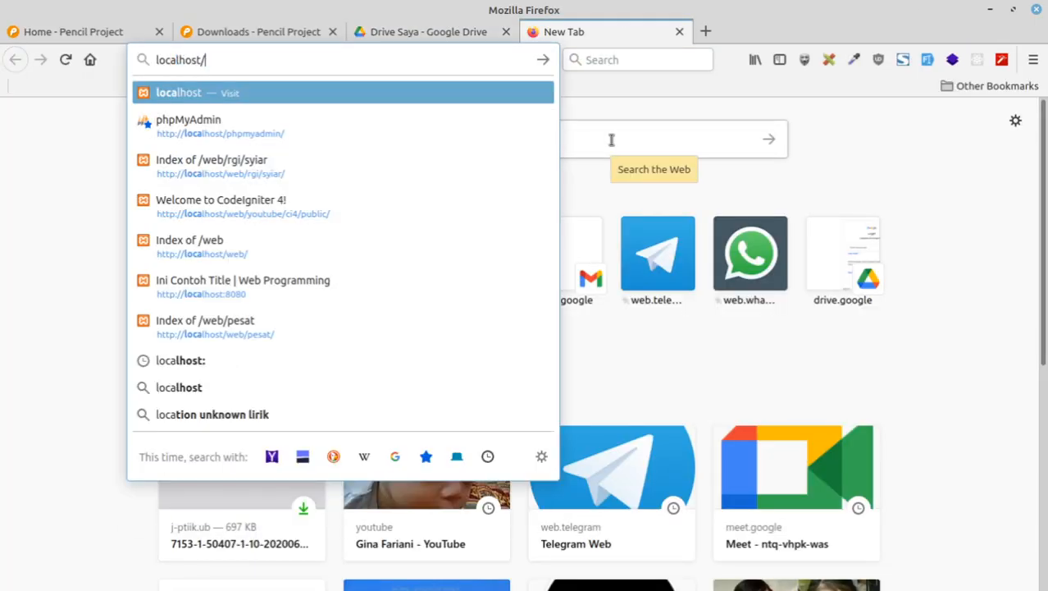
text(web/)
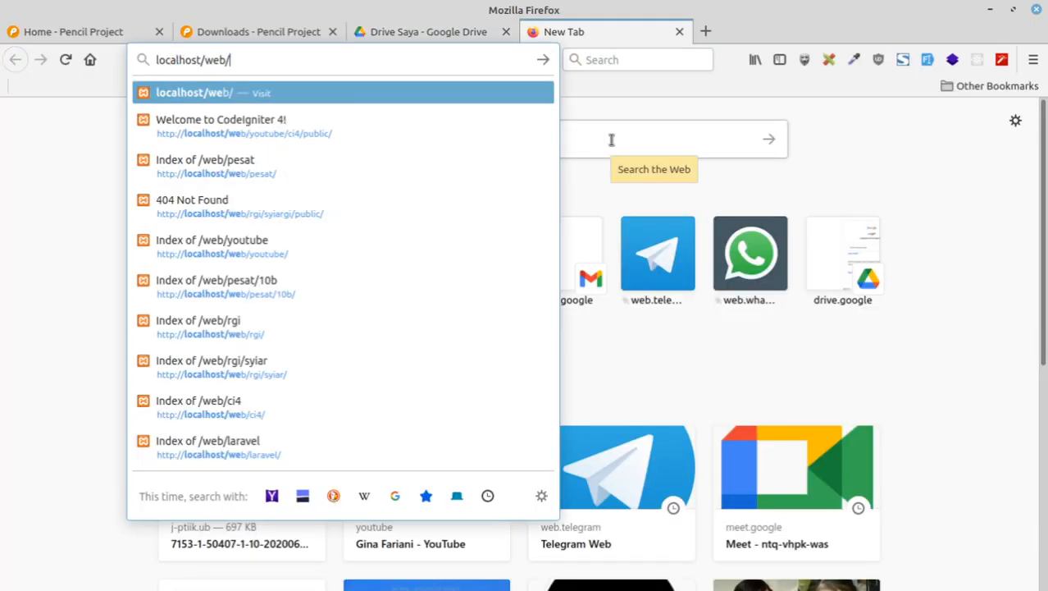
text(pilkasi)
key(Return)
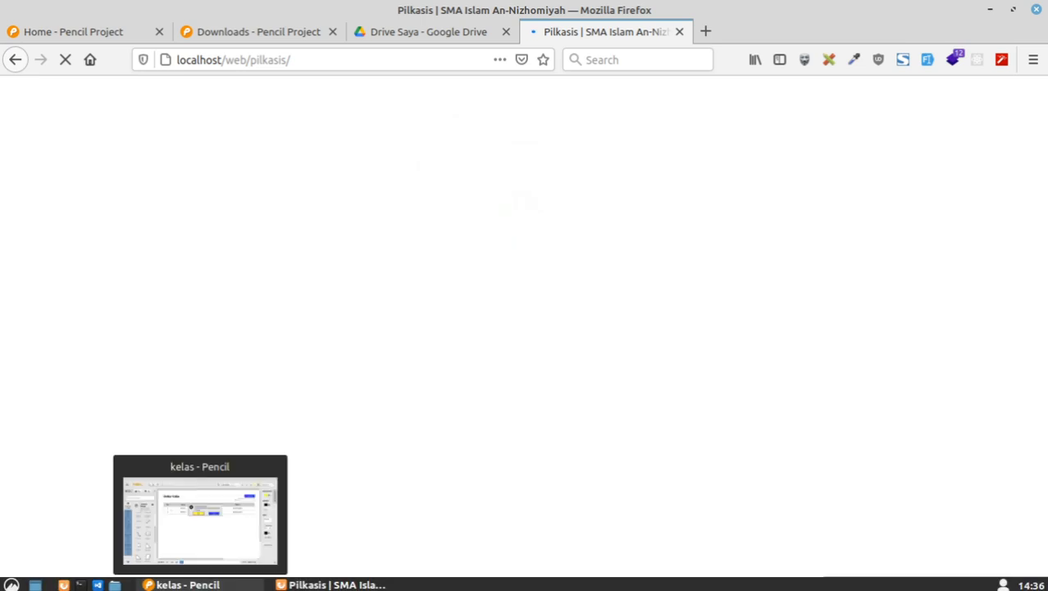
click(350, 57)
click(350, 57)
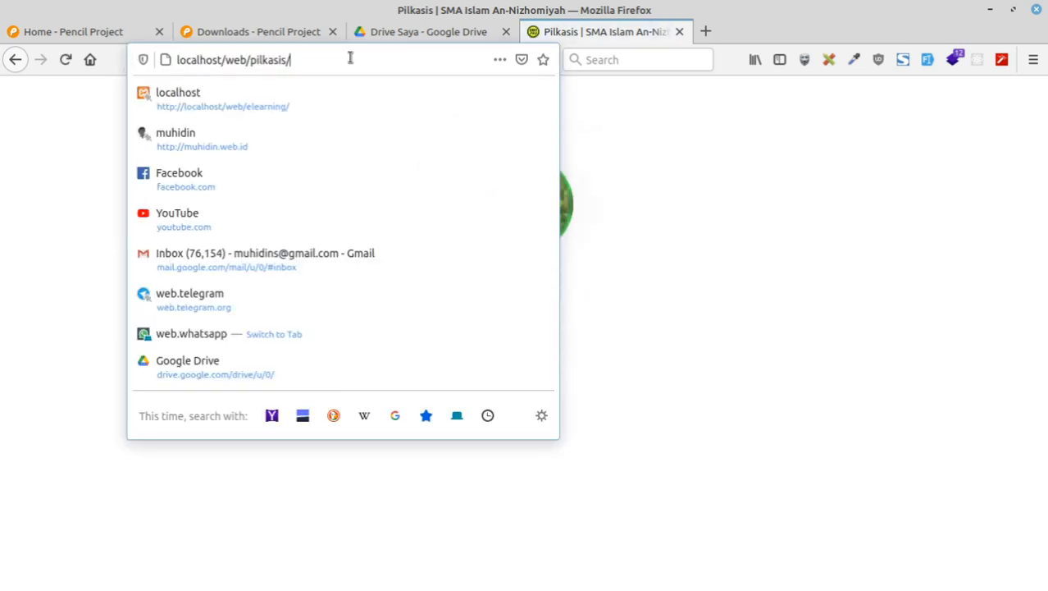
text(admin)
key(Return)
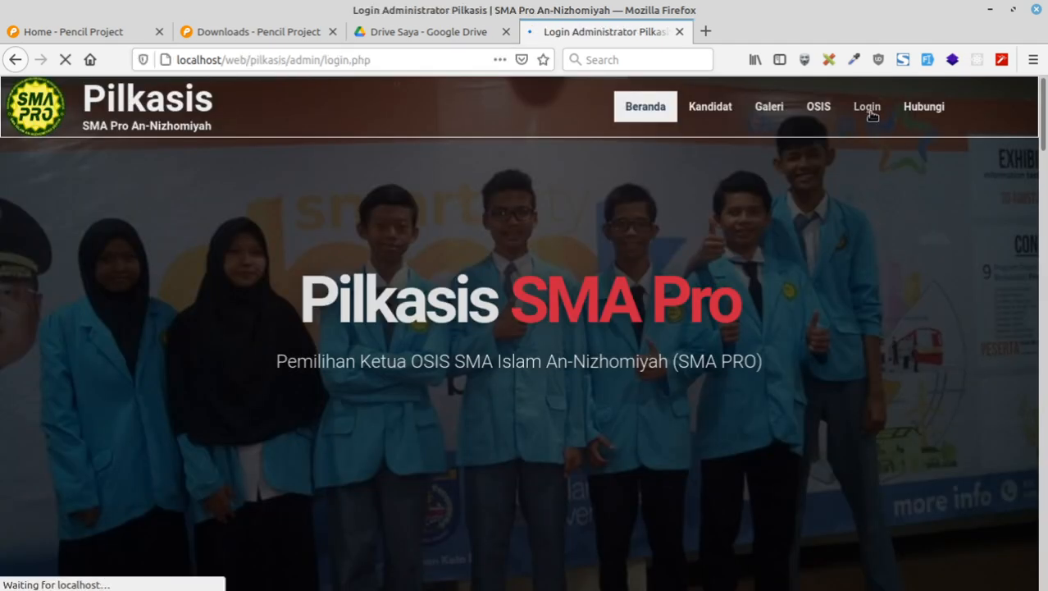
Step: Log in to the Pilkasis admin using the saved login details
click(512, 369)
text(a)
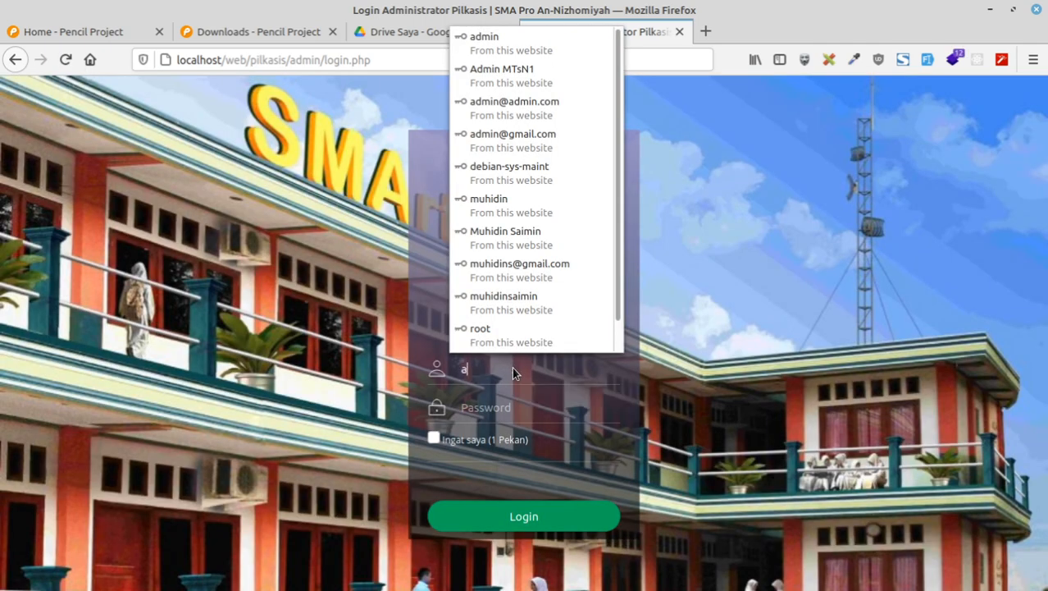
text(dmin)
key(Tab)
key(Return)
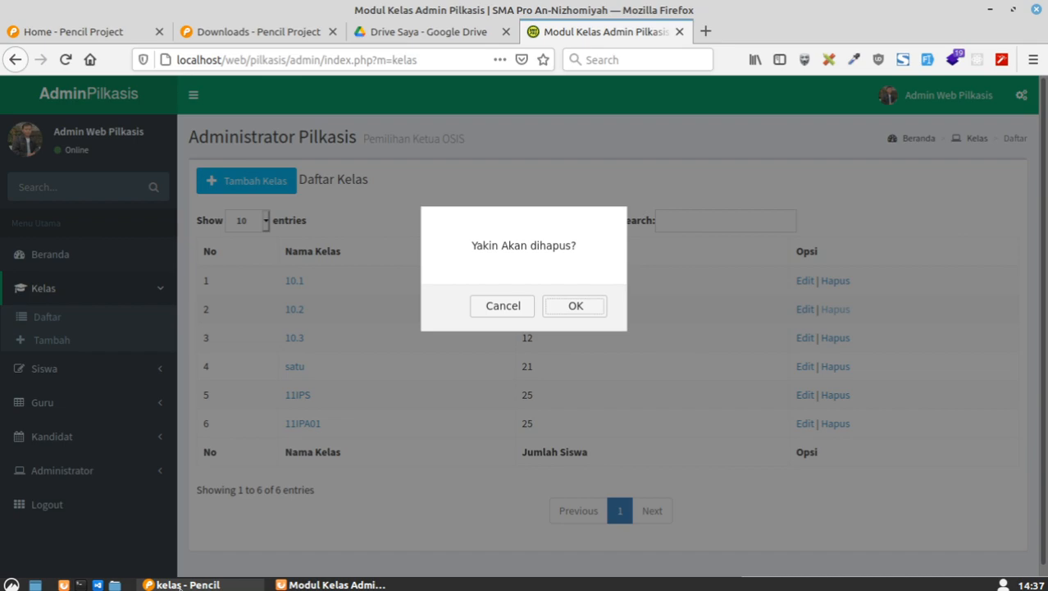
Step: Deselect the dialog's Ok button and save the kelas document from the main menu
click(179, 584)
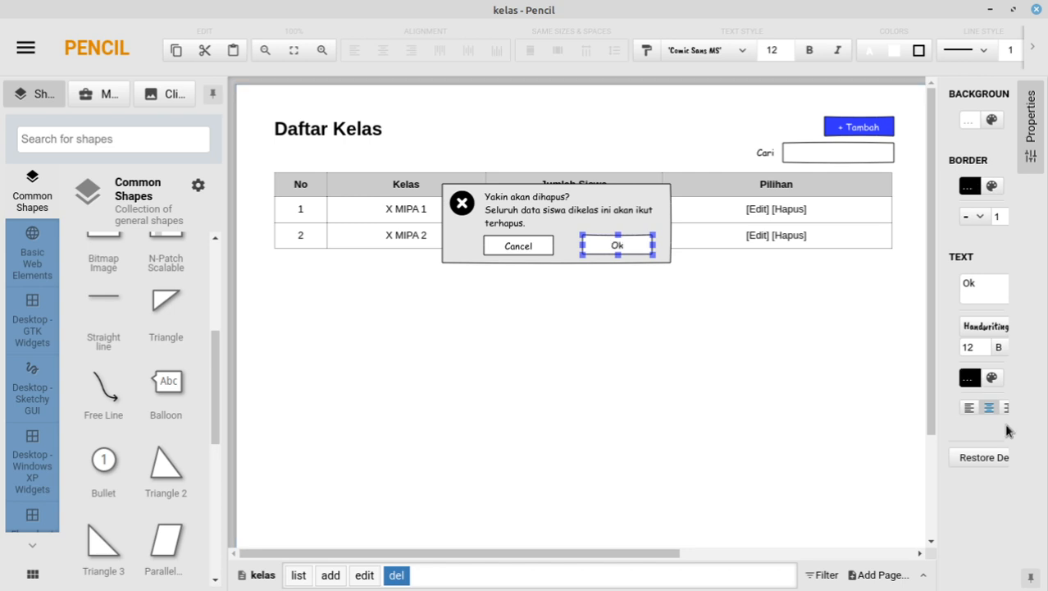
click(539, 273)
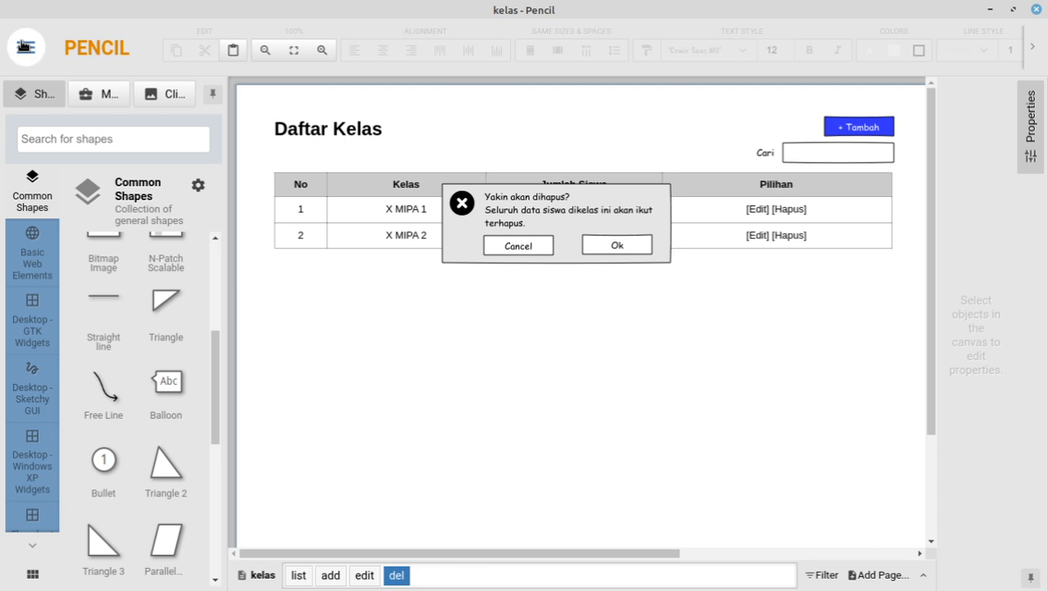
click(23, 46)
click(40, 128)
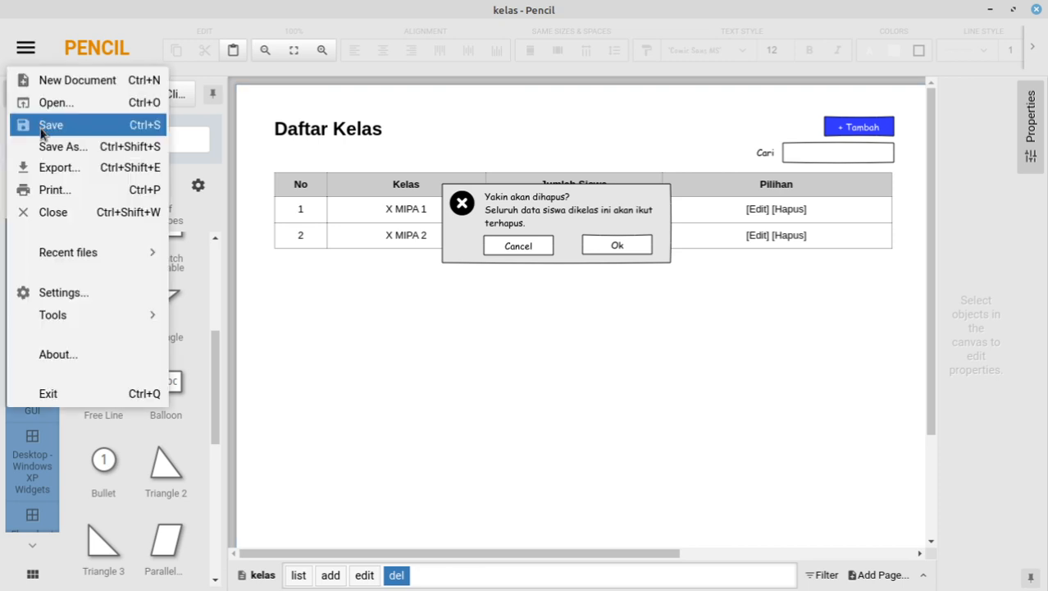
click(22, 49)
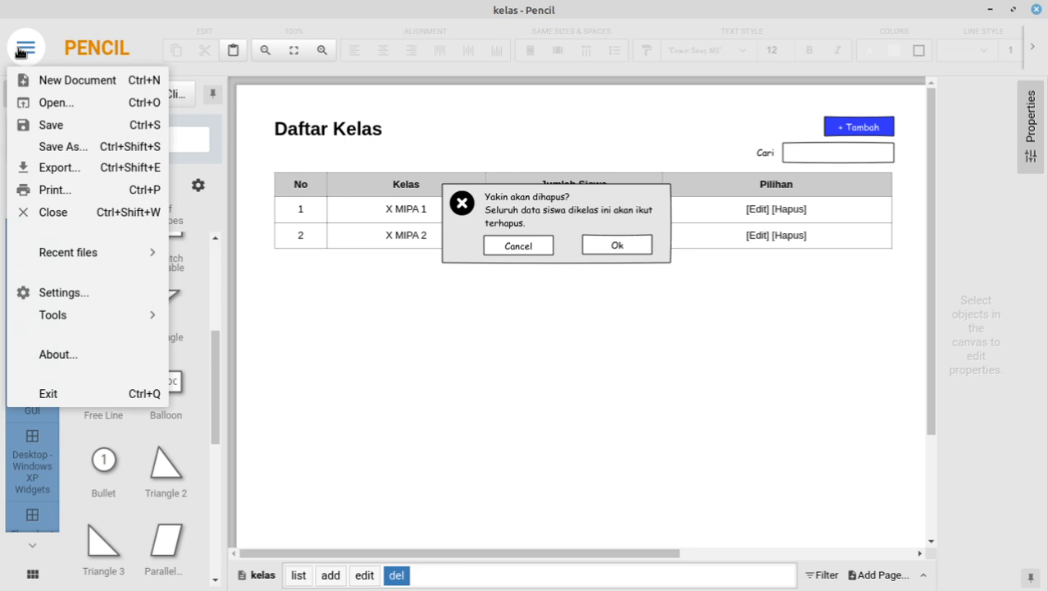
Step: Cancel out of Export, then open siswa.epgz from the pilkasis folder
click(69, 167)
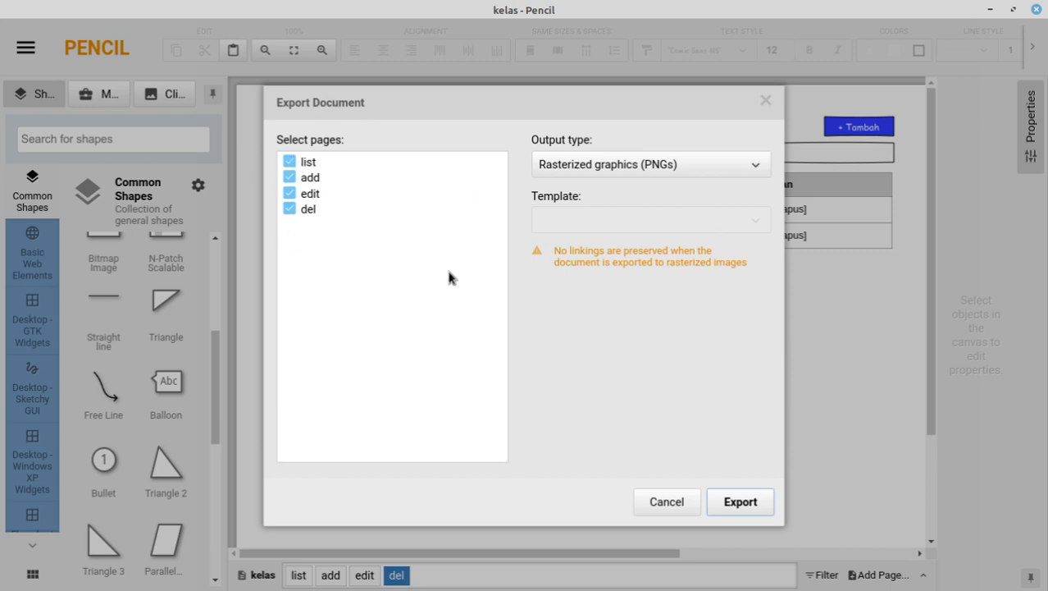
click(681, 503)
click(16, 51)
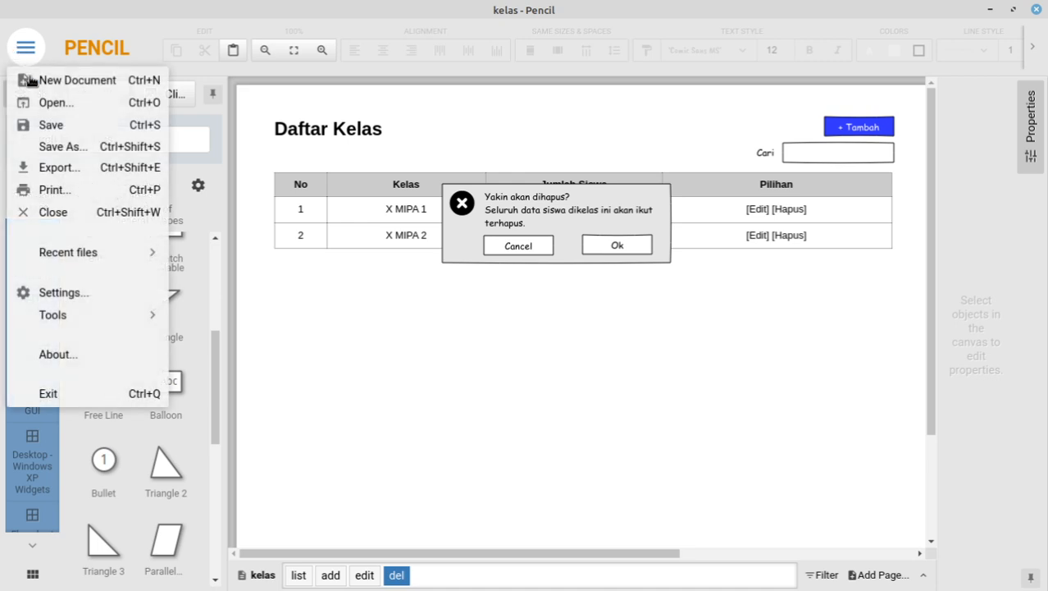
click(46, 105)
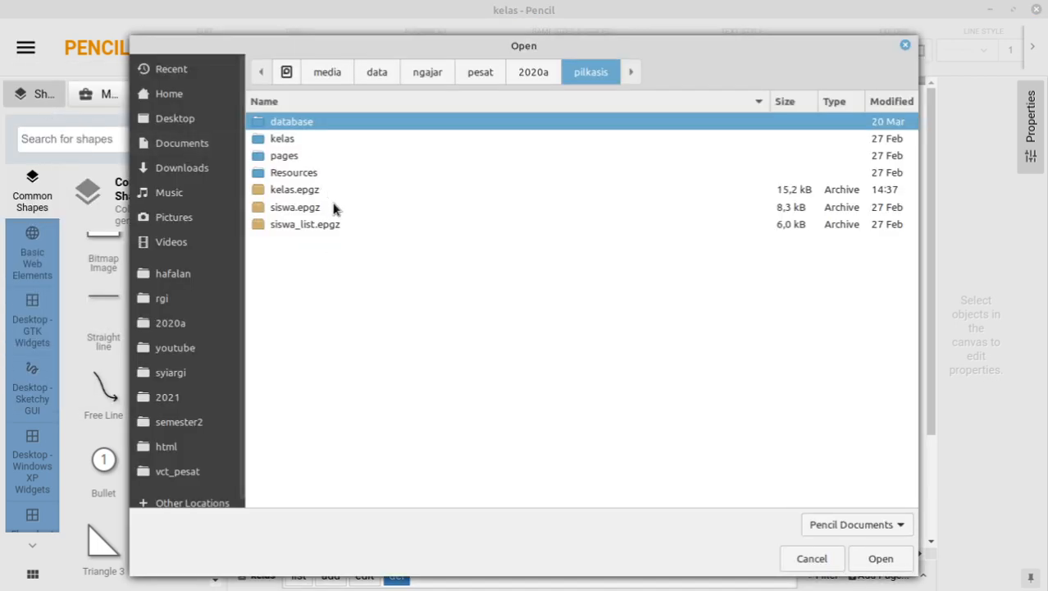
double_click(297, 208)
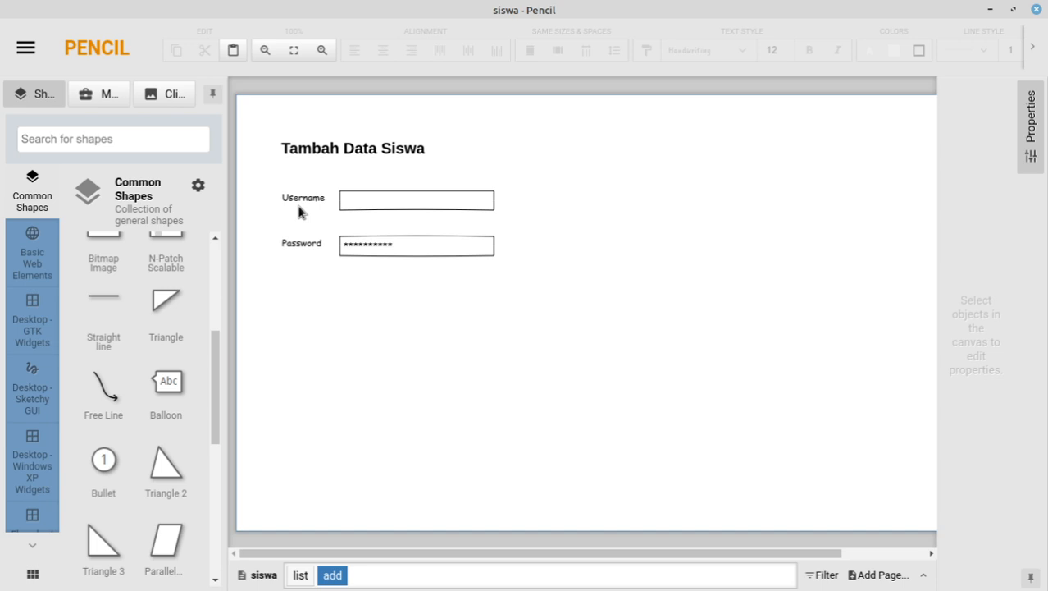
Step: Show the siswa list page's Daftar Siswa table and load the Desktop - GTK Widgets shapes
click(301, 576)
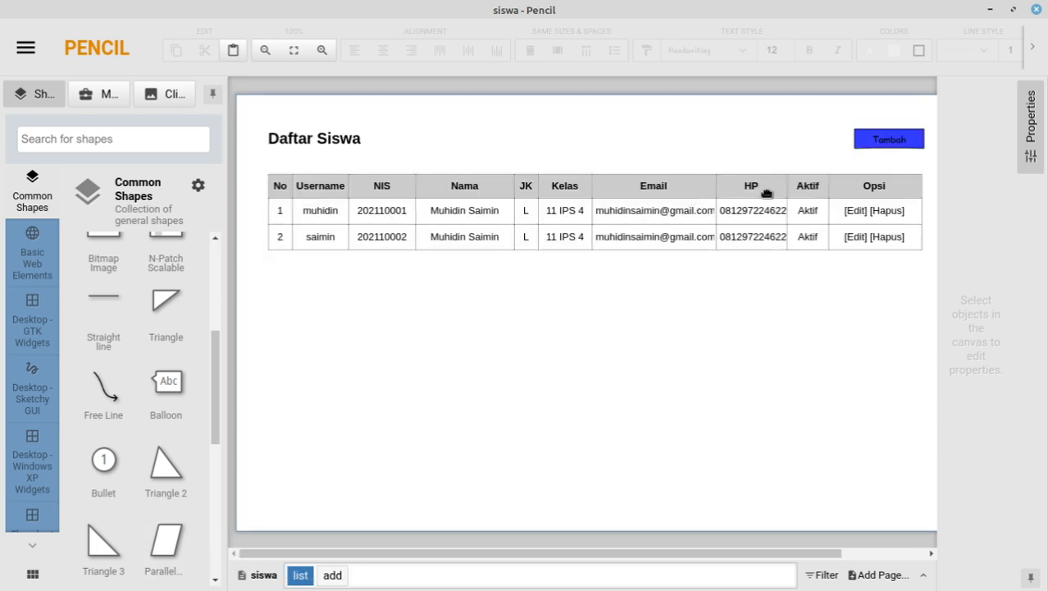
click(889, 136)
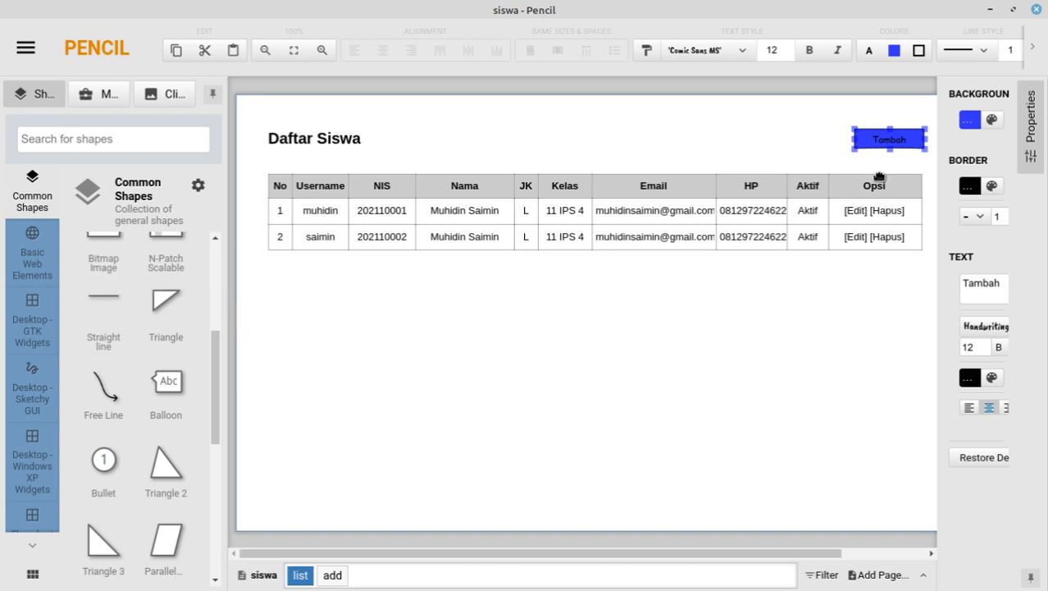
click(30, 267)
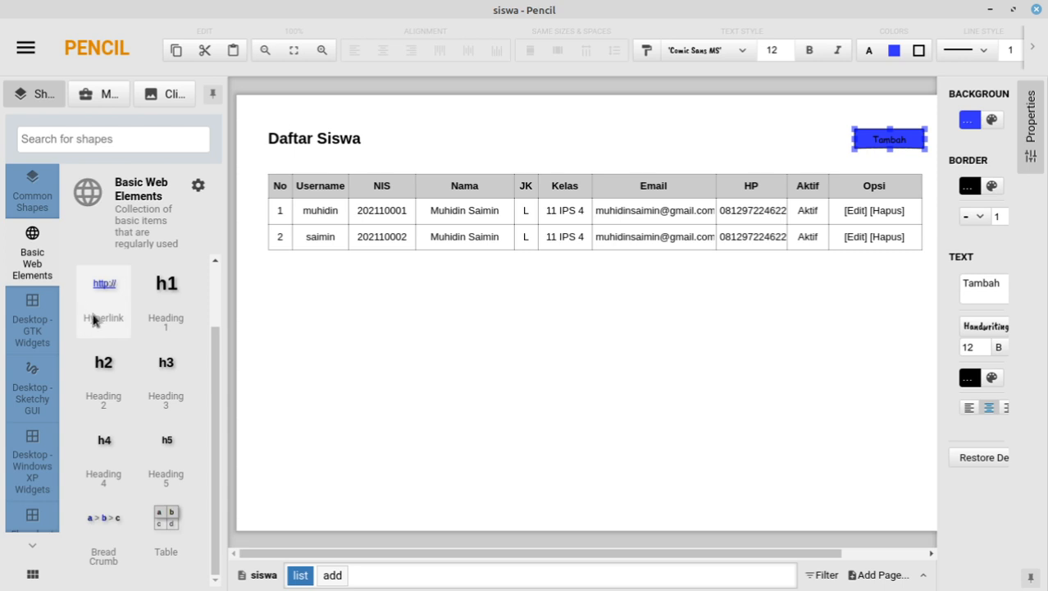
click(24, 323)
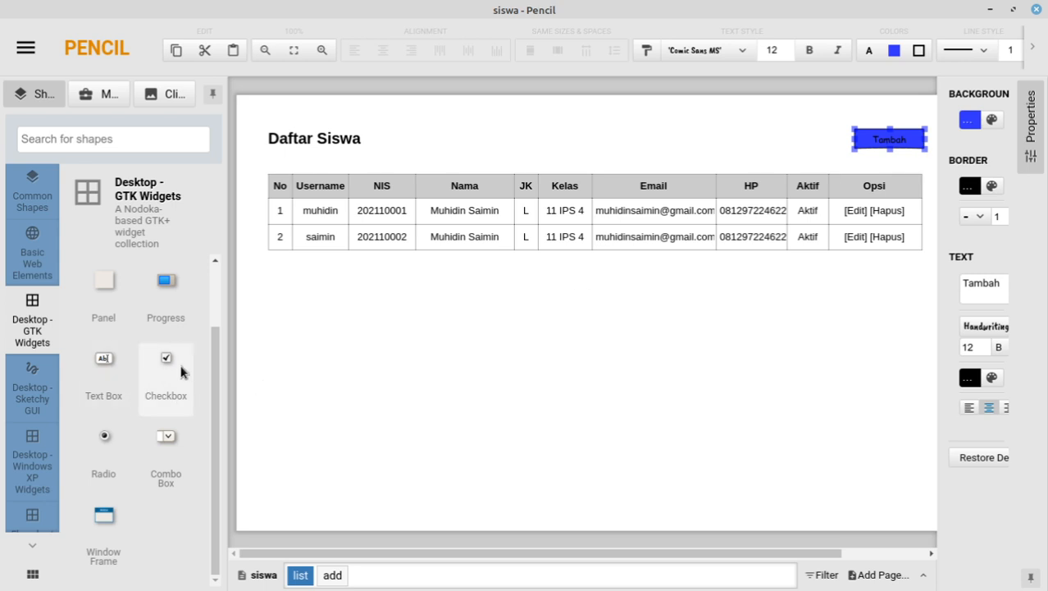
scroll(179, 360, up, 2)
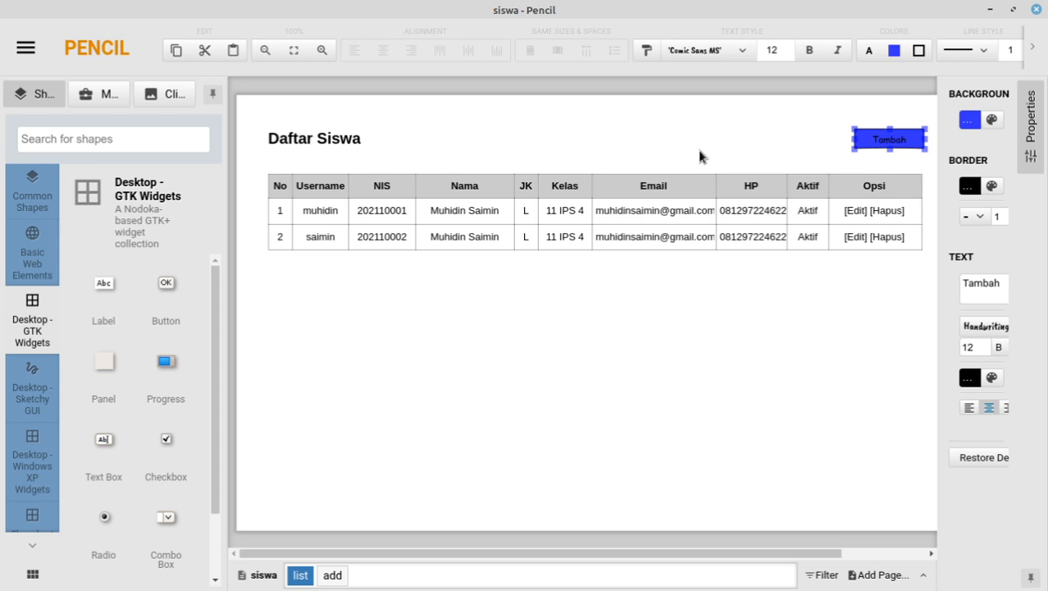
scroll(111, 361, down, 2)
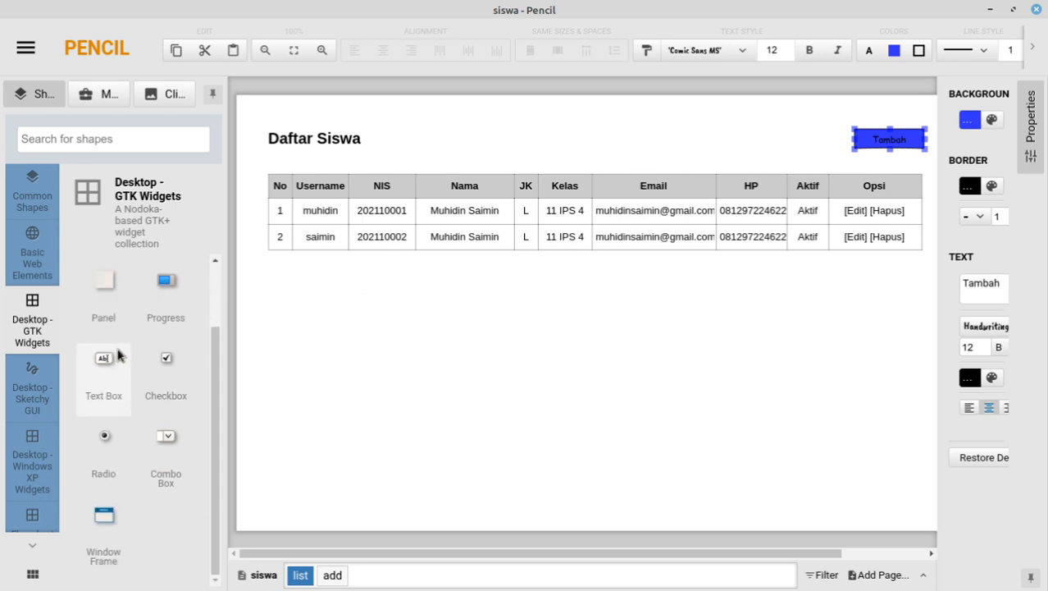
scroll(137, 336, up, 2)
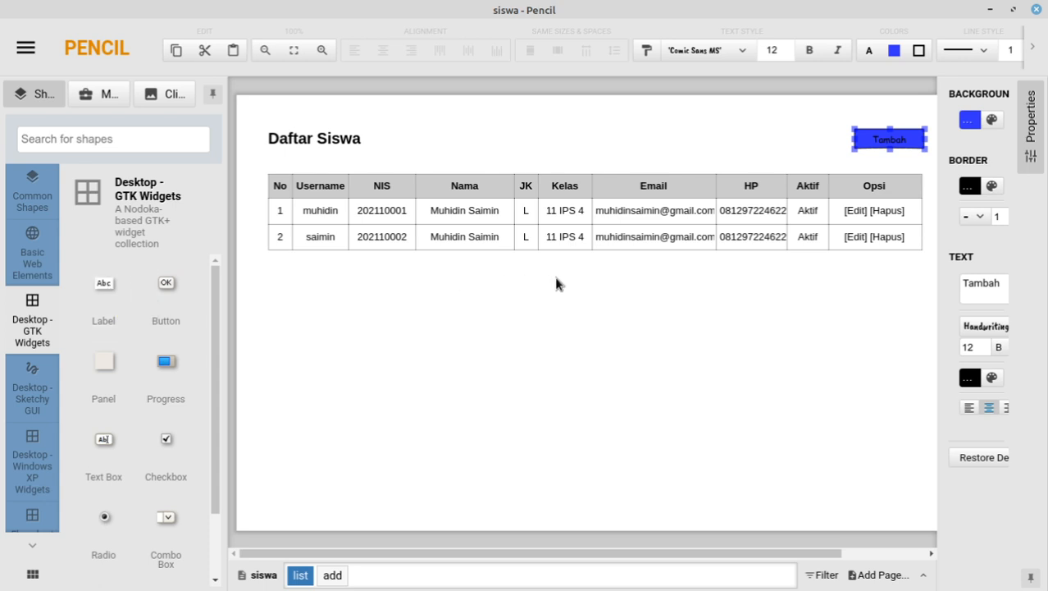
click(699, 163)
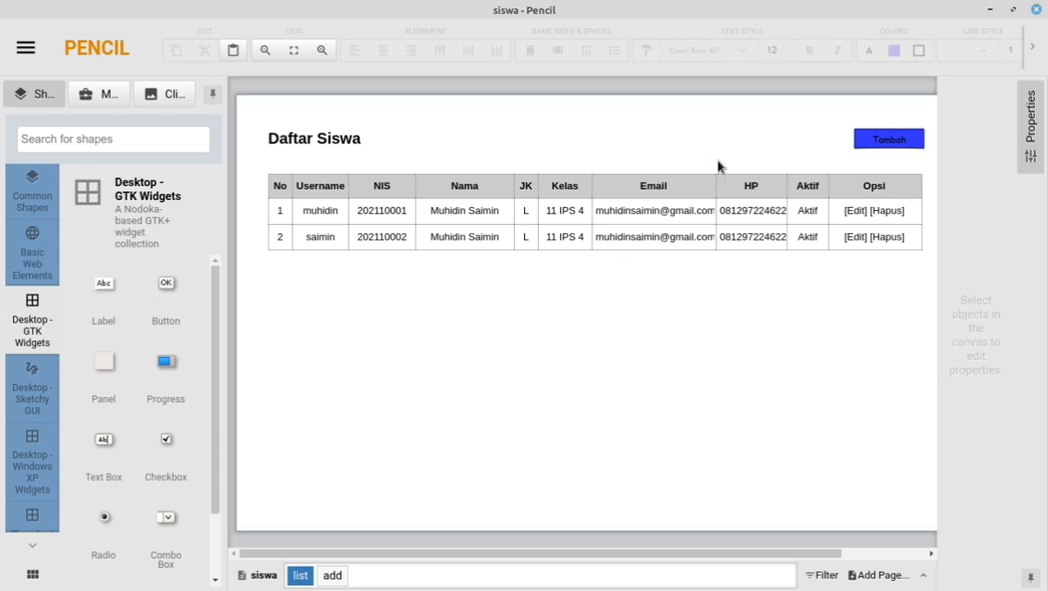
Step: Add a text box reading 'cari ...' above the table, narrow it and place it under Tambah
drag(108, 297, 705, 163)
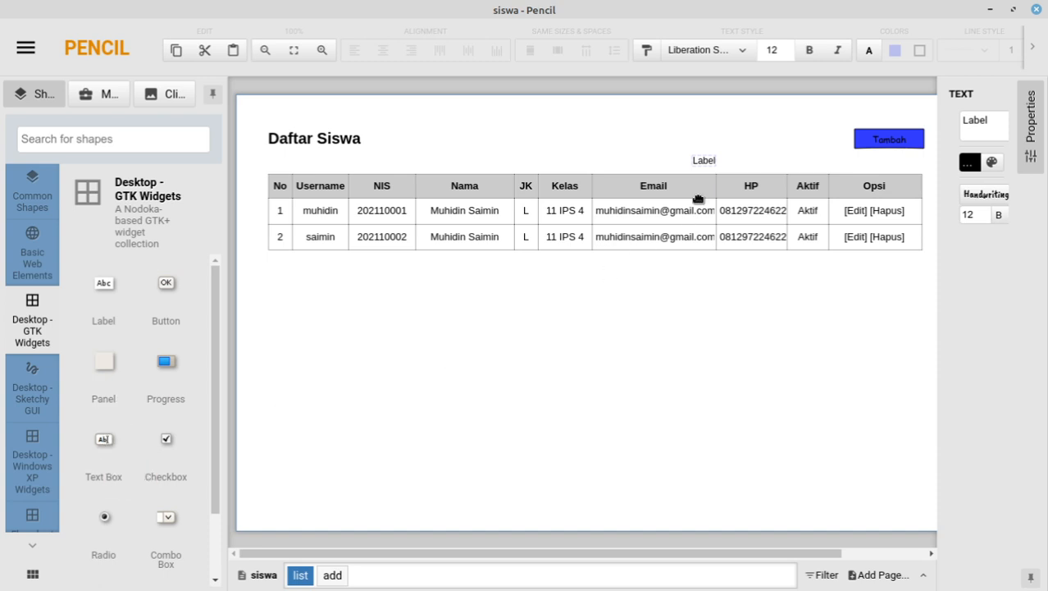
click(710, 159)
key(Delete)
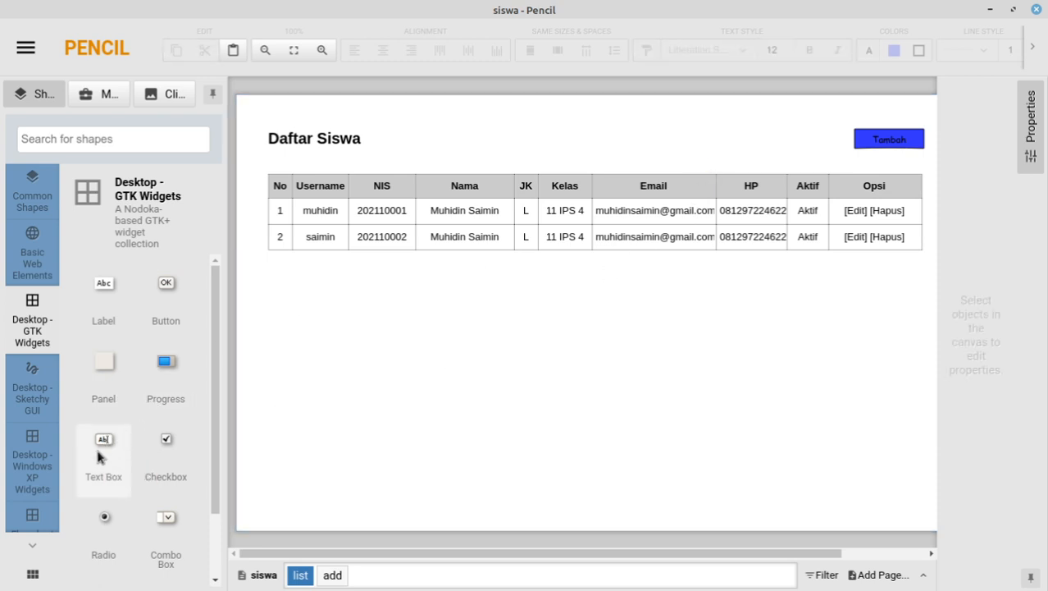
drag(102, 449, 729, 167)
double_click(728, 166)
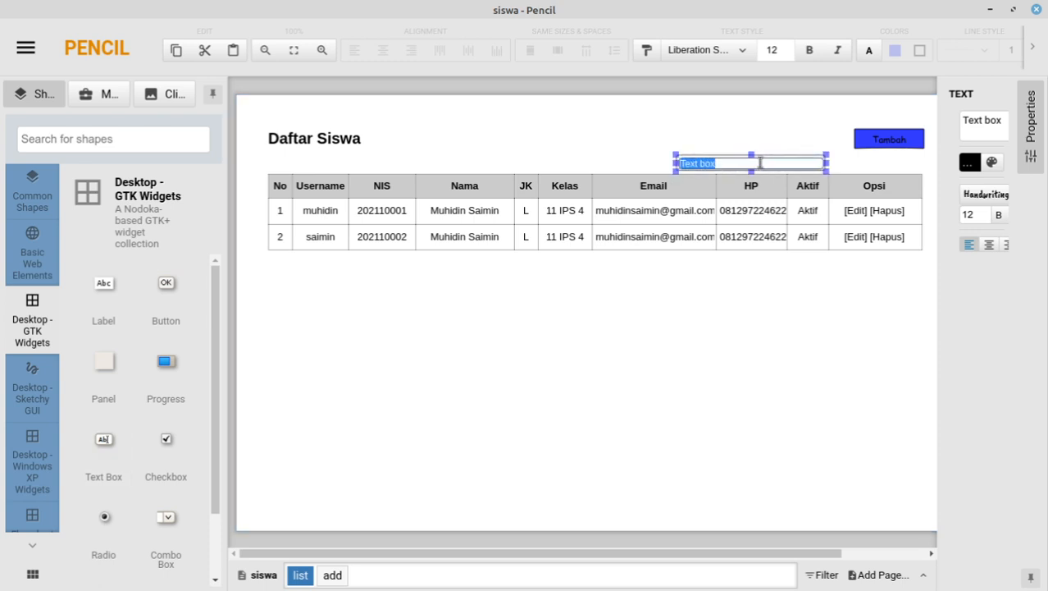
text(cari ...)
drag(826, 162, 731, 163)
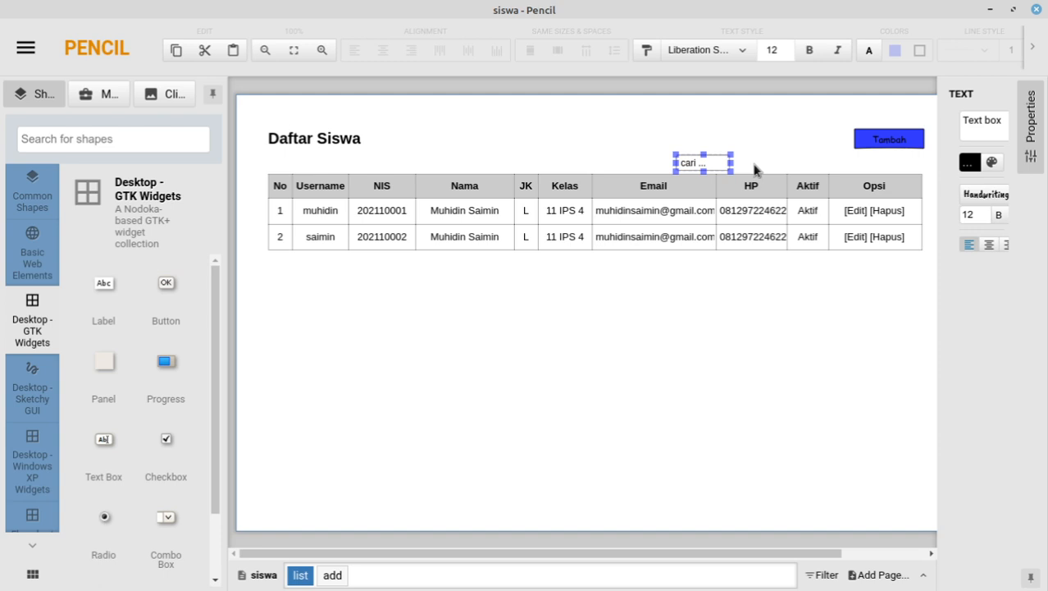
drag(713, 163, 865, 161)
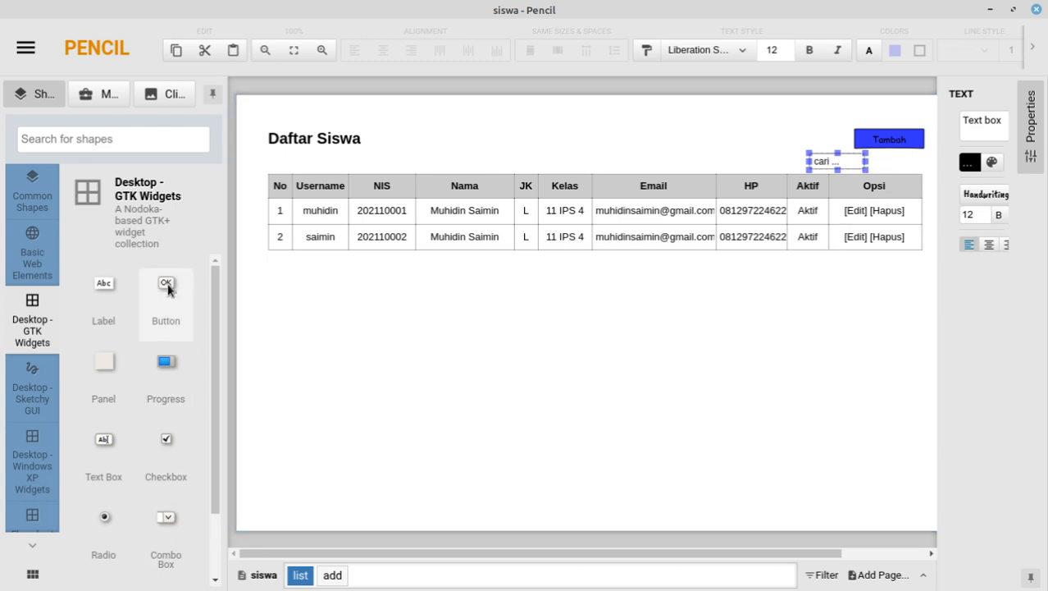
Step: Place a GTK button beside the search box and label it 'Ok'
drag(167, 287, 767, 234)
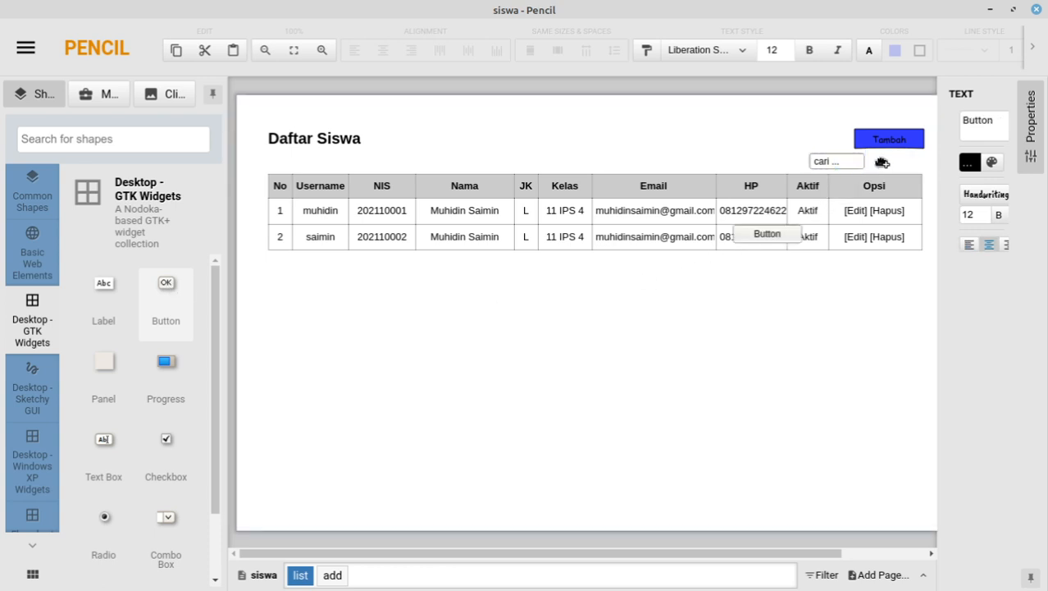
drag(891, 157, 901, 161)
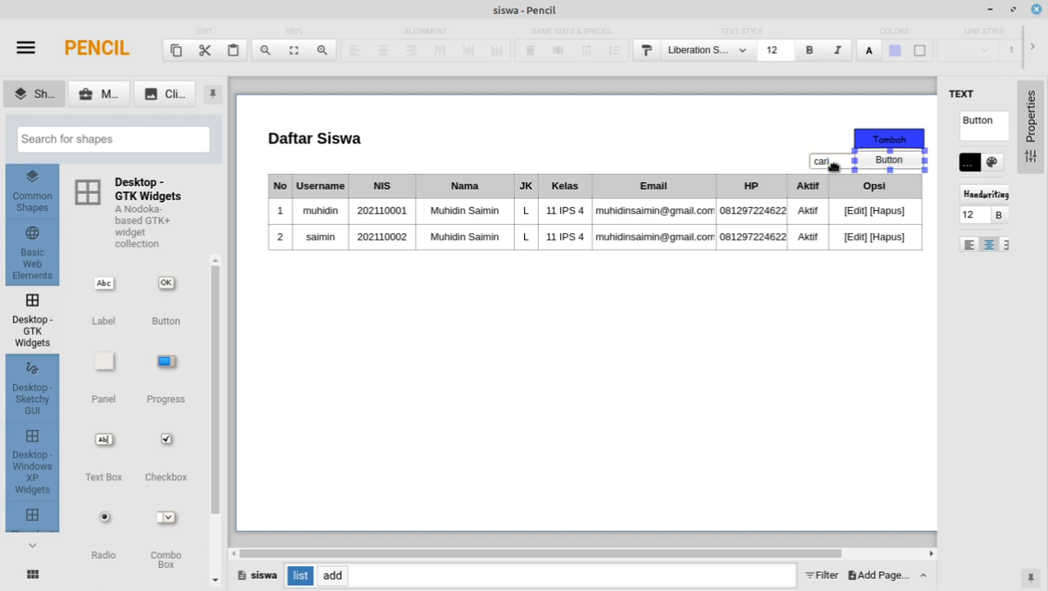
click(824, 164)
mouse_move(825, 164)
mouse_down()
mouse_move(799, 165)
mouse_move(823, 170)
mouse_up()
click(896, 164)
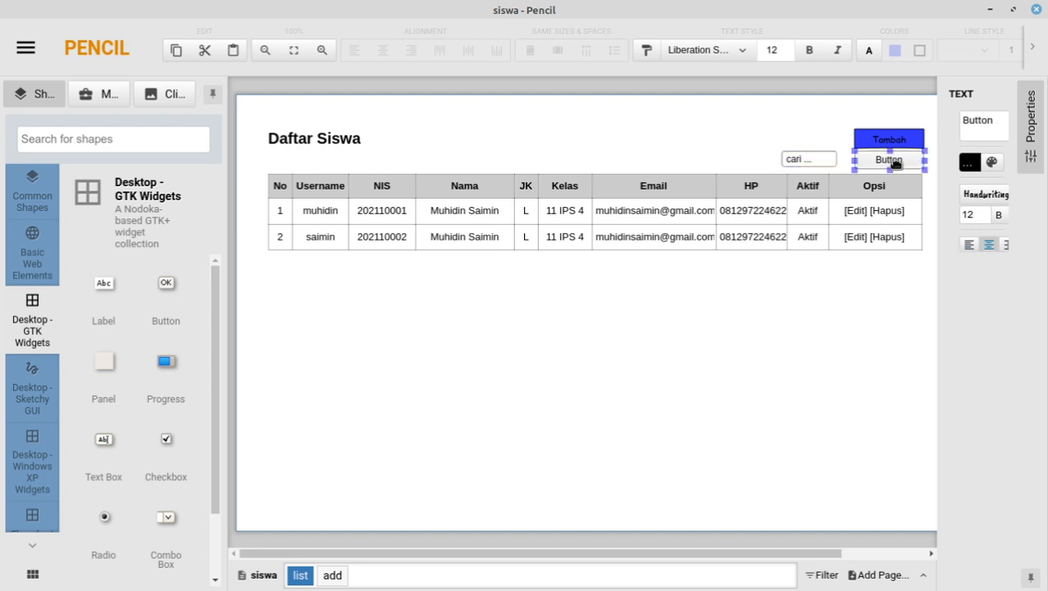
double_click(896, 163)
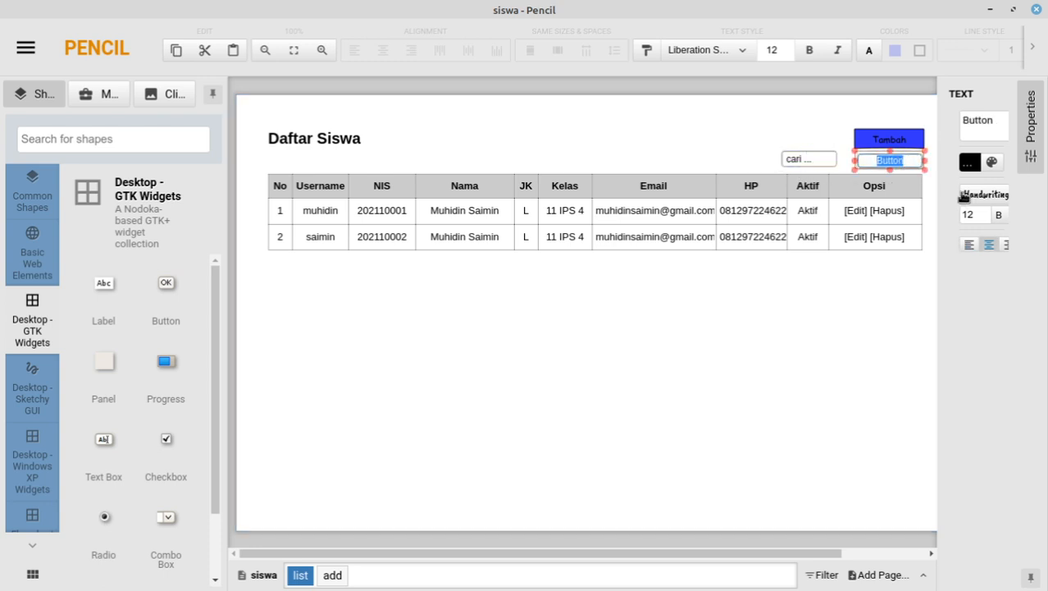
text(Ok)
click(744, 140)
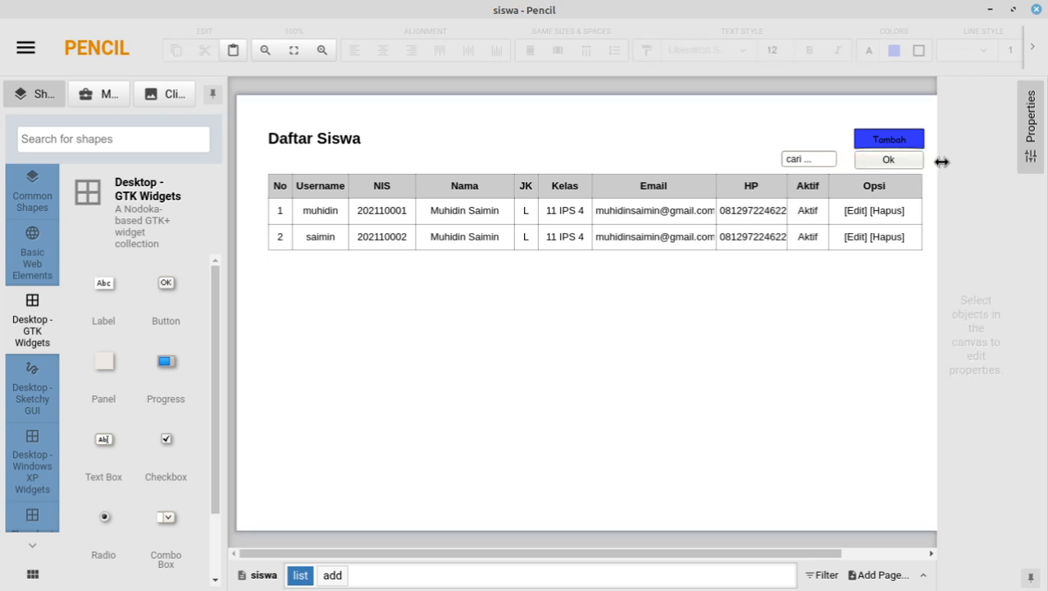
Step: Narrow the Ok button and nudge the 'cari ...' box up against it
click(894, 160)
drag(923, 162, 882, 162)
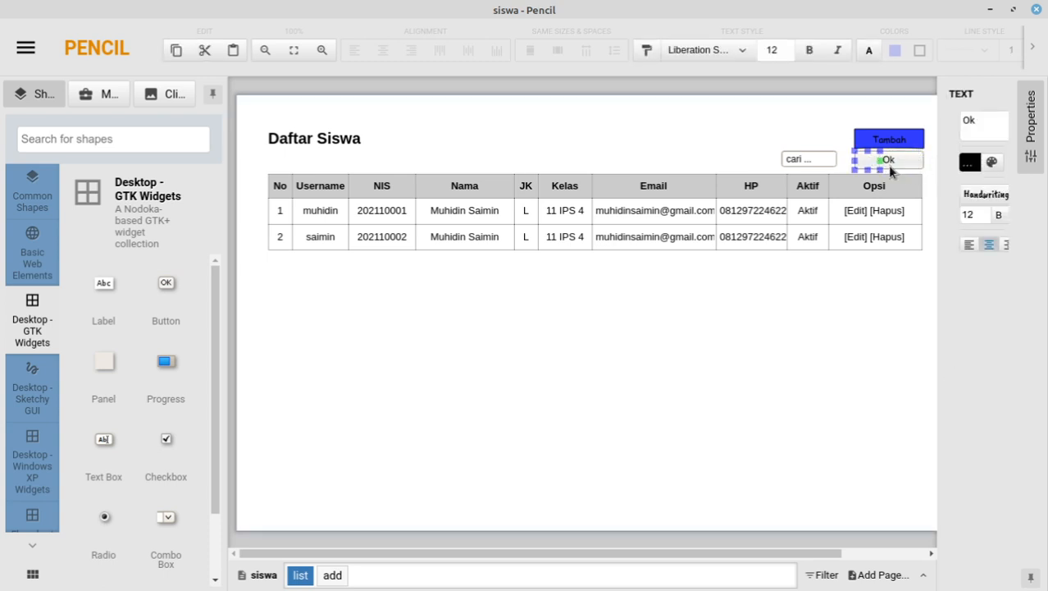
click(727, 141)
drag(822, 165, 826, 165)
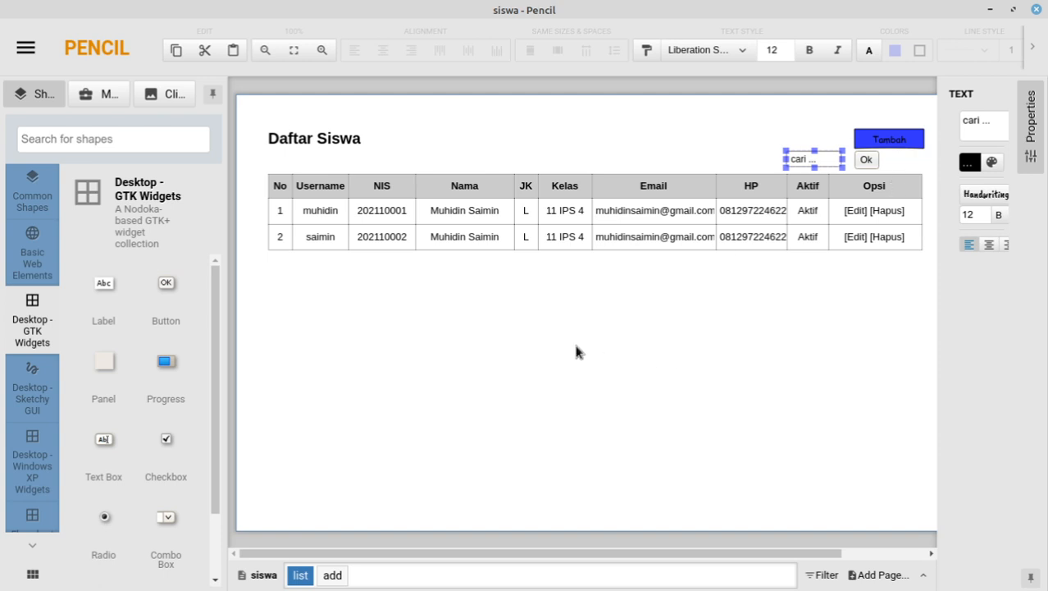
click(911, 271)
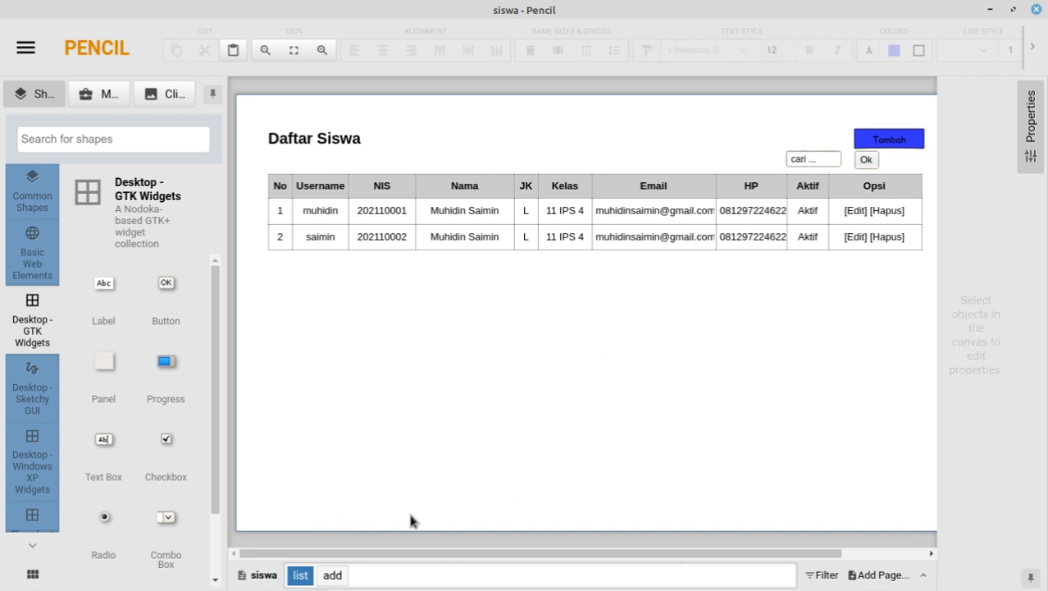
click(504, 249)
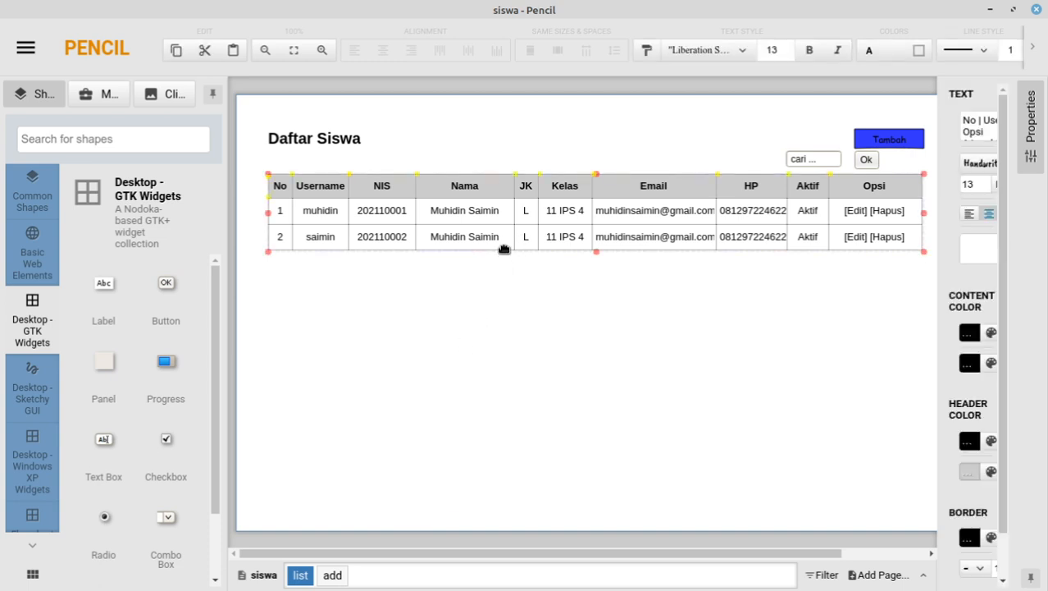
Step: Cancel the pending class deletion in the Pilkasis admin in Firefox
double_click(504, 249)
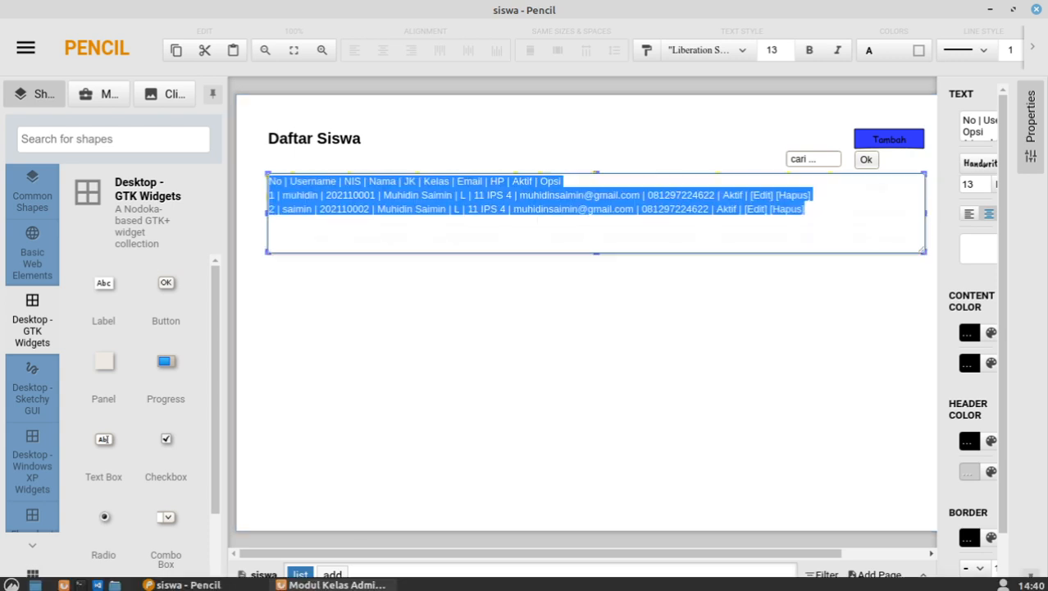
click(332, 584)
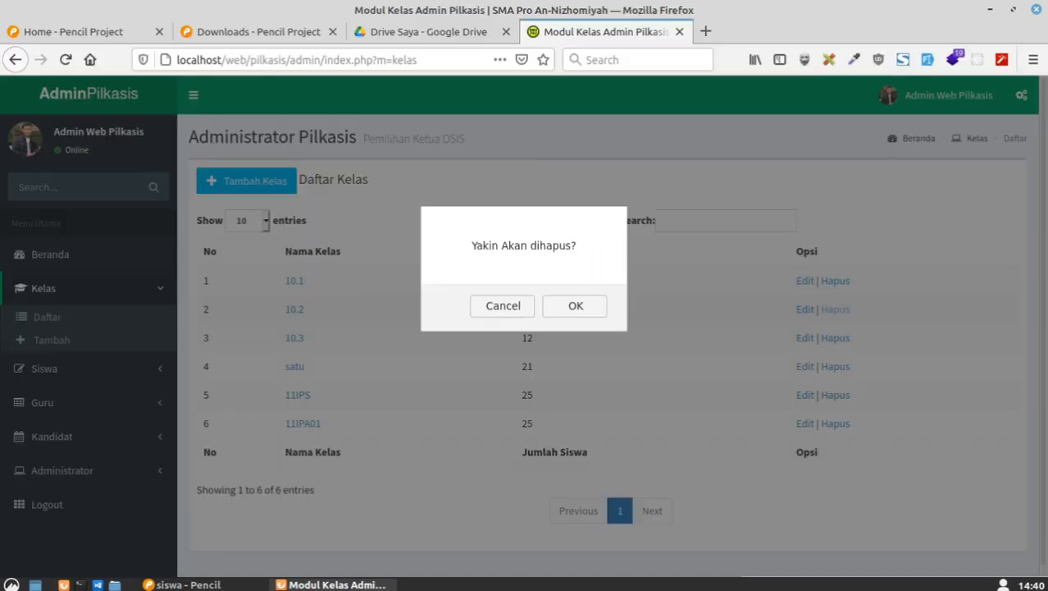
click(513, 302)
Step: Open Siswa > Daftar and view pages 2 and 1 of the student list
click(66, 369)
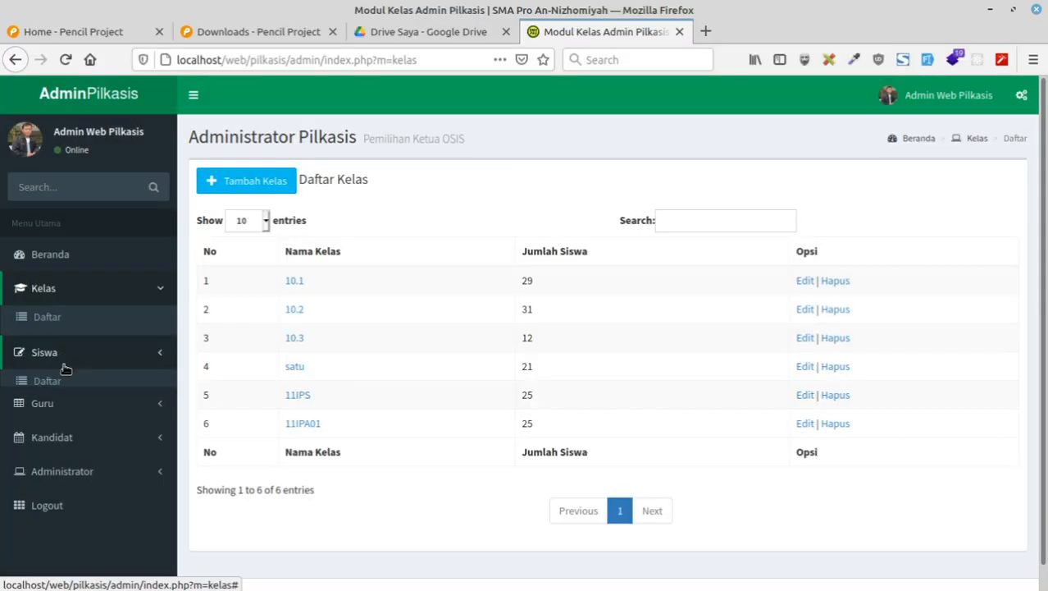
click(64, 353)
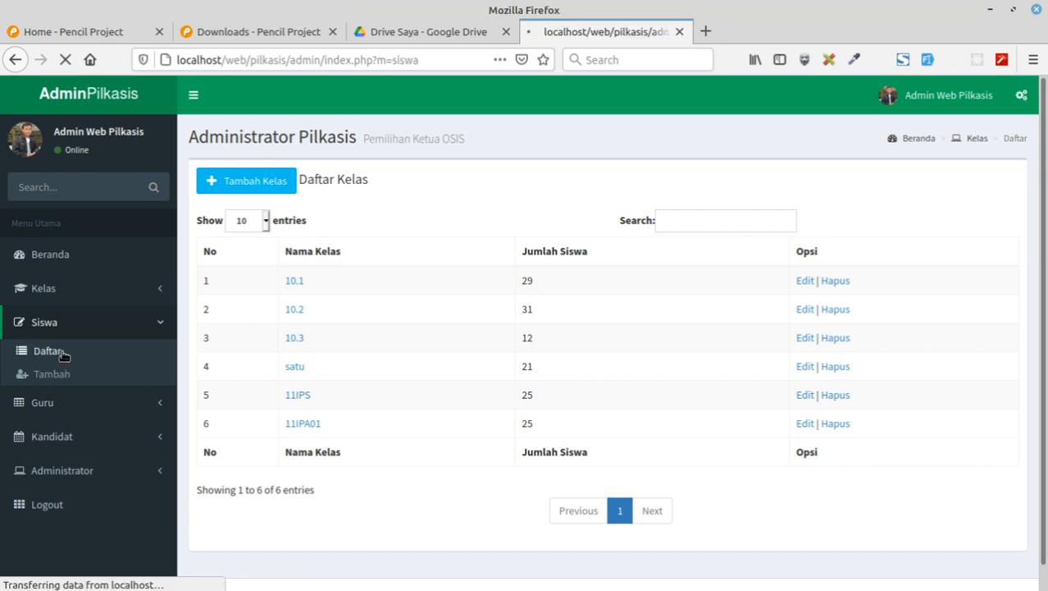
scroll(479, 322, down, 2)
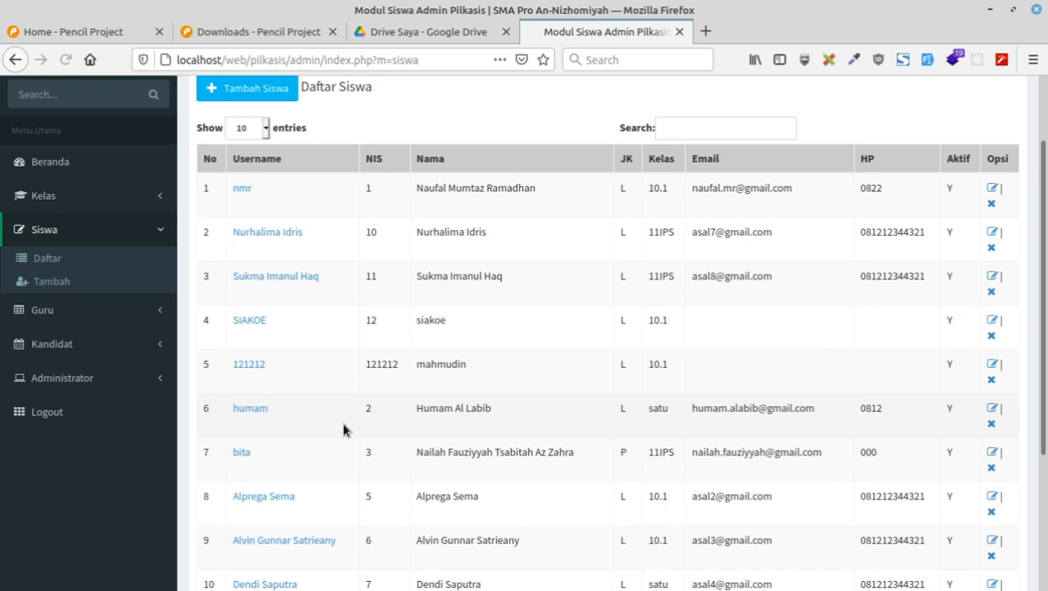
scroll(492, 475, down, 4)
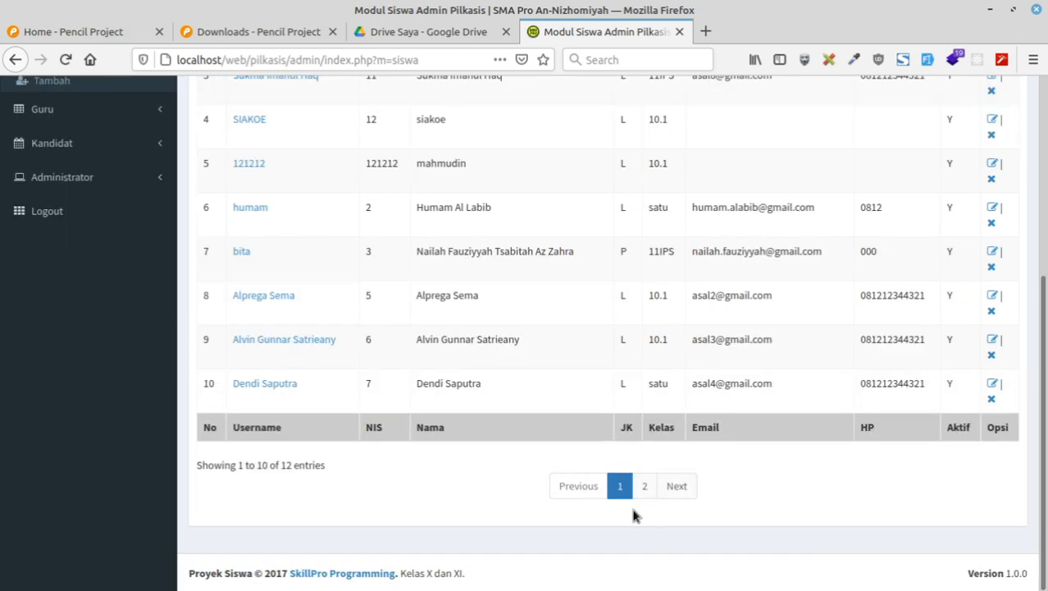
click(645, 486)
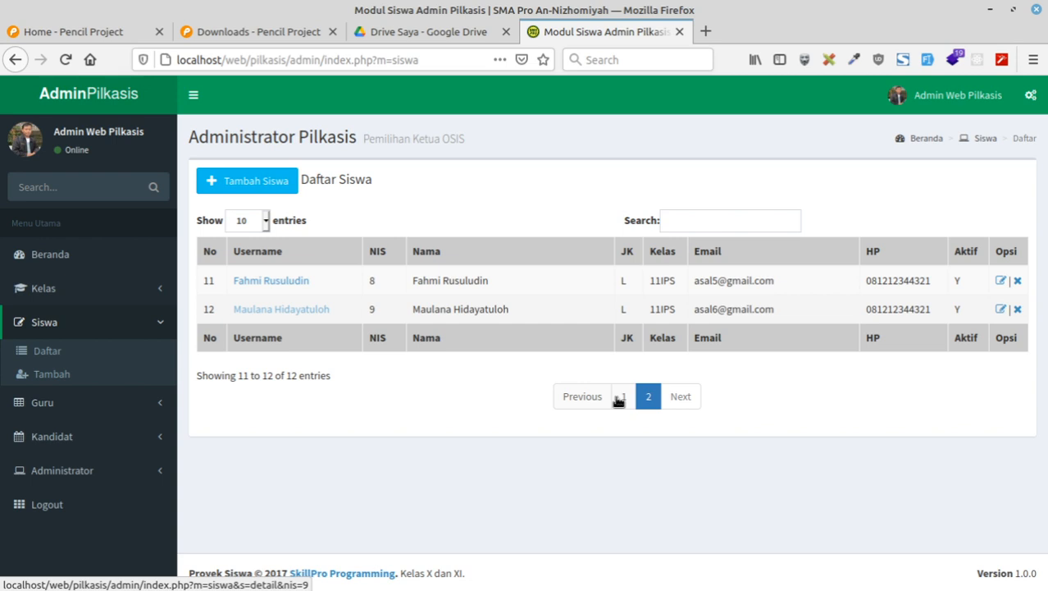
click(621, 396)
scroll(330, 398, down, 4)
scroll(395, 457, up, 4)
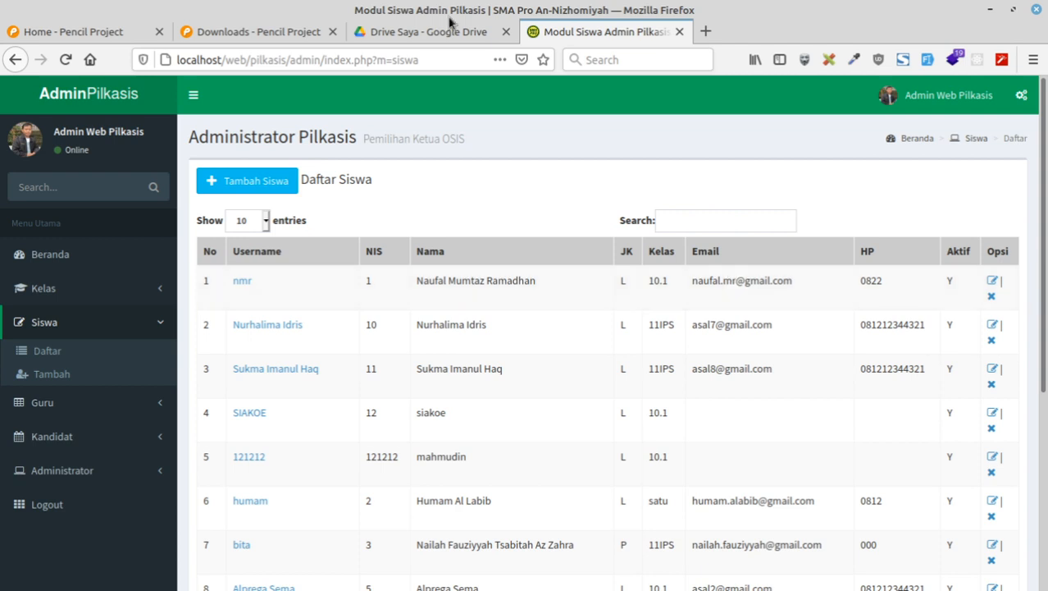
Step: Copy the two student data rows from the Pencil table's text
mouse_move(271, 589)
click(183, 584)
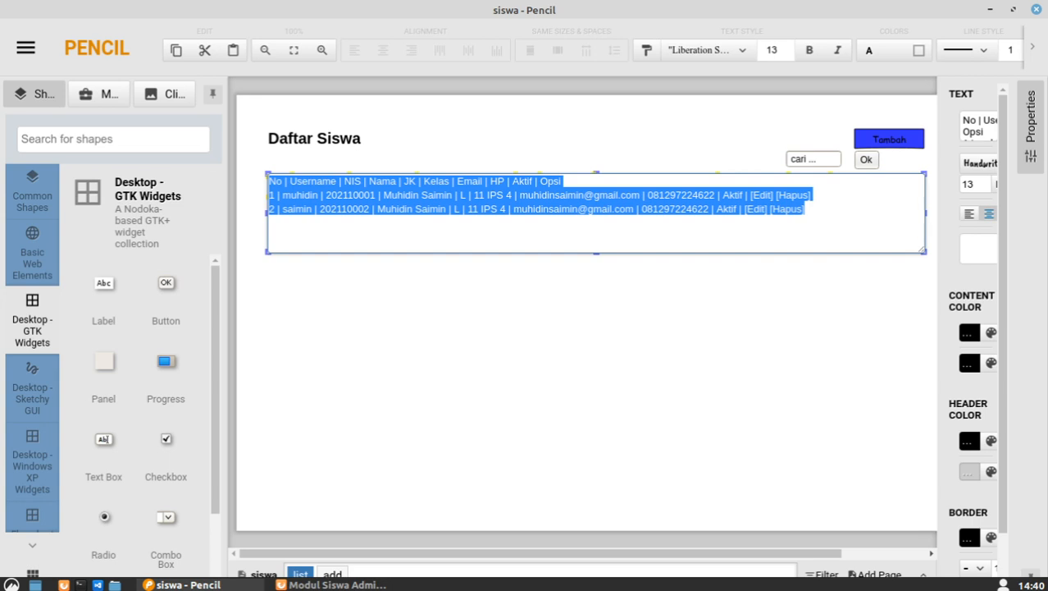
click(824, 212)
click(740, 184)
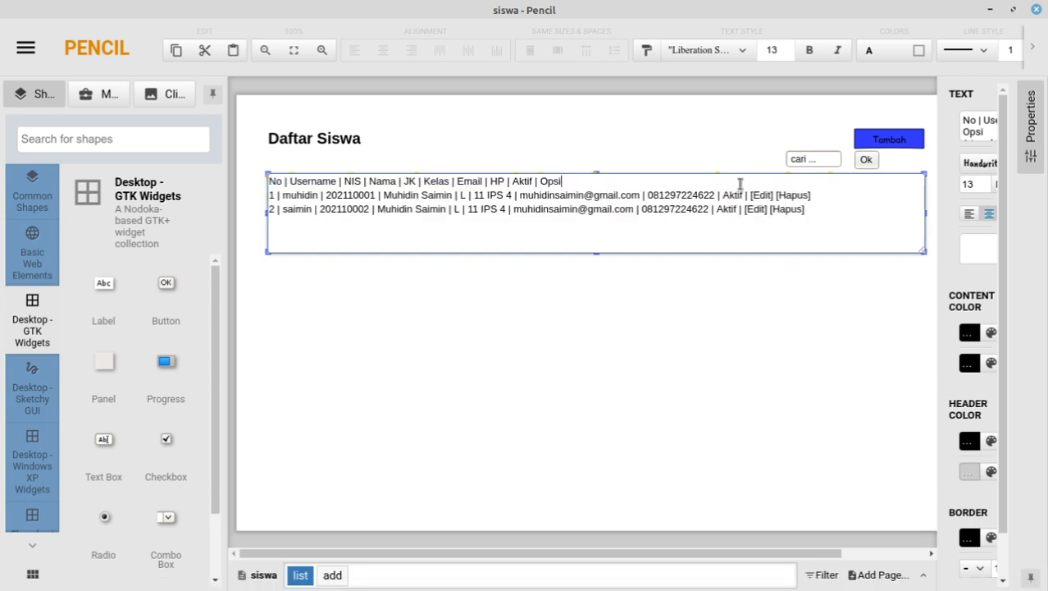
key(Right)
key(shift+Down)
key(shift+Down)
key(ctrl+c)
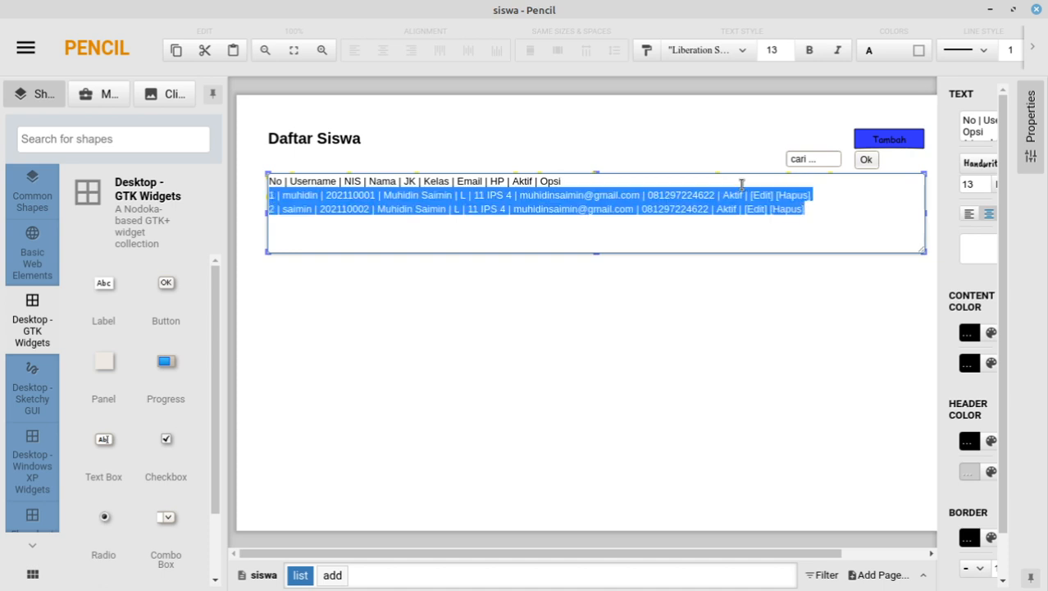
key(Right)
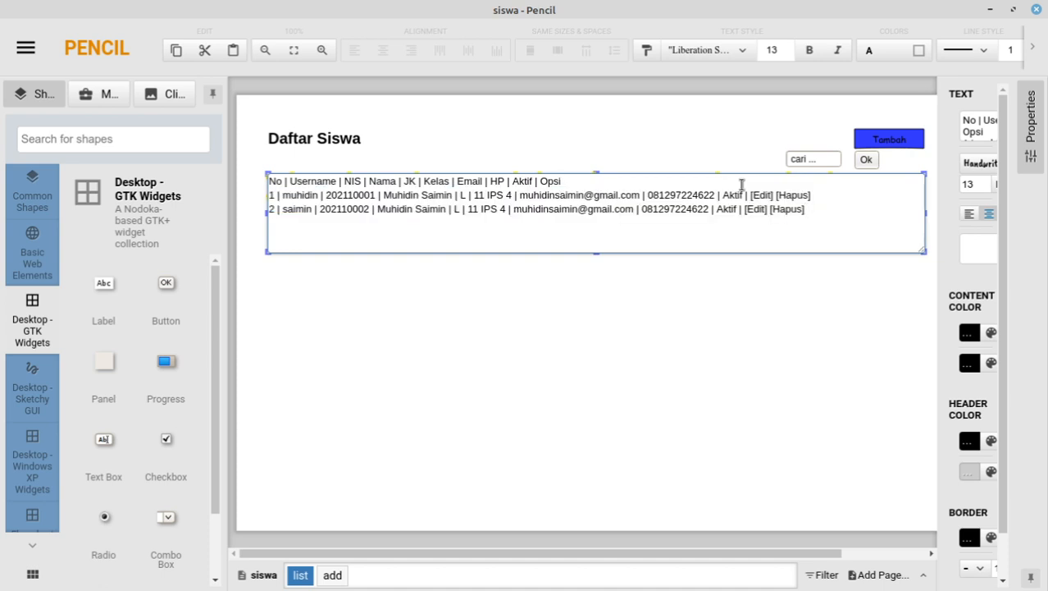
key(ctrl+Return)
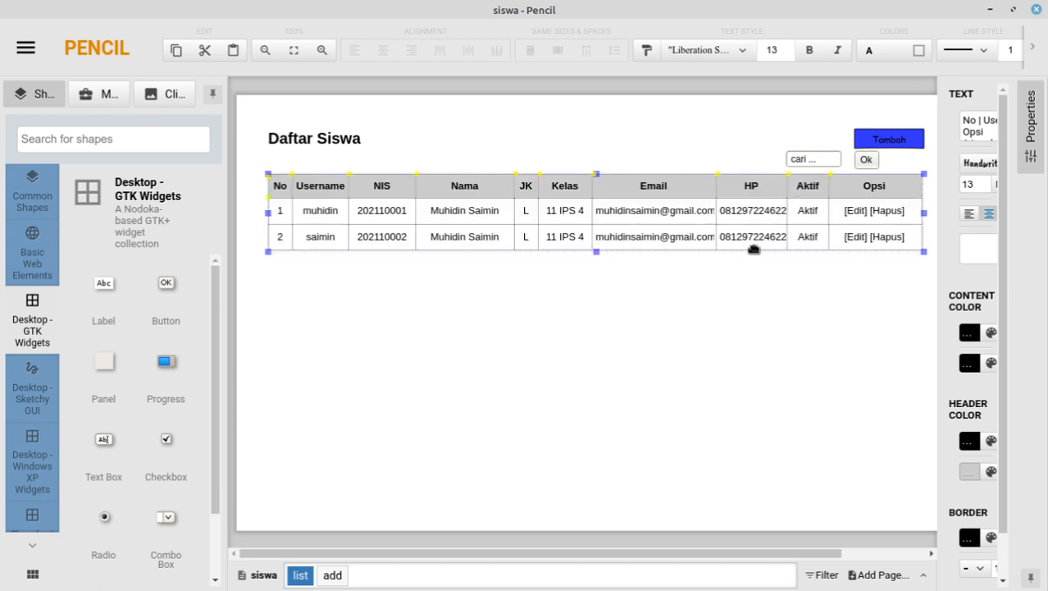
Step: Paste three more copies of the two rows at the end of the table
double_click(702, 246)
click(822, 212)
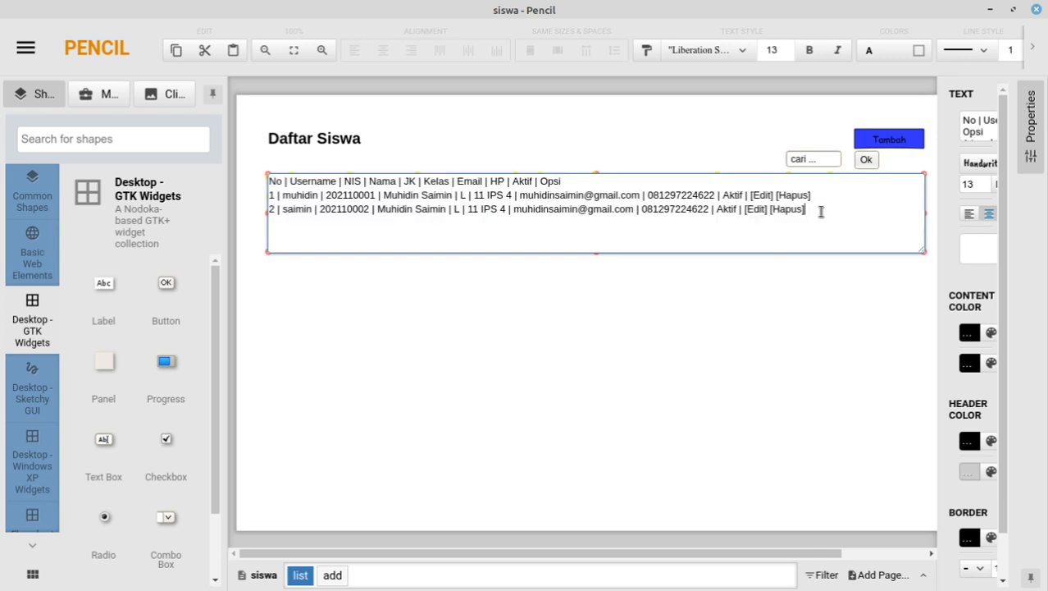
key(Return)
key(ctrl+v)
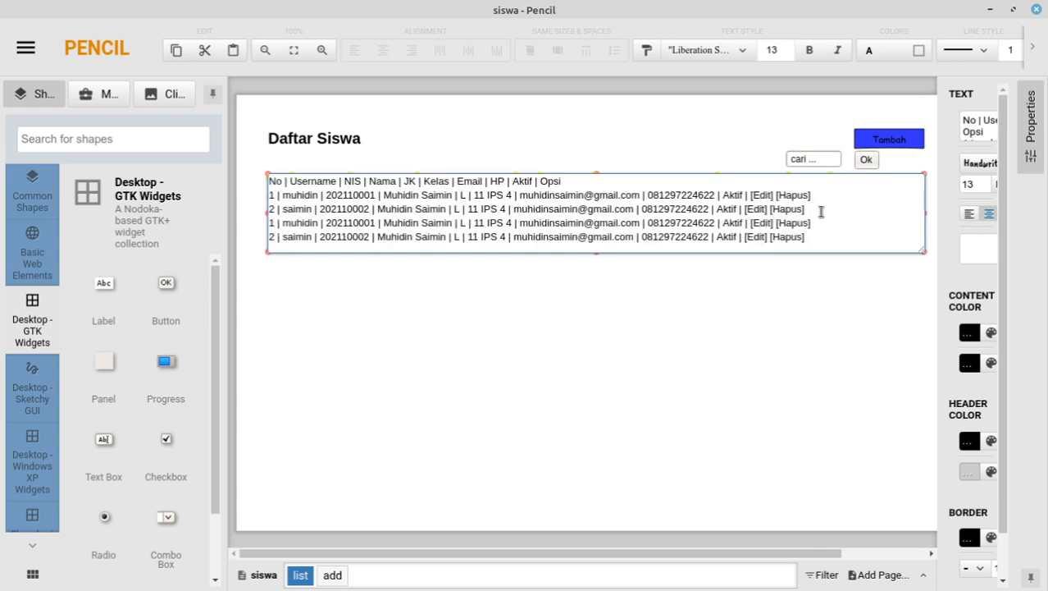
key(Return)
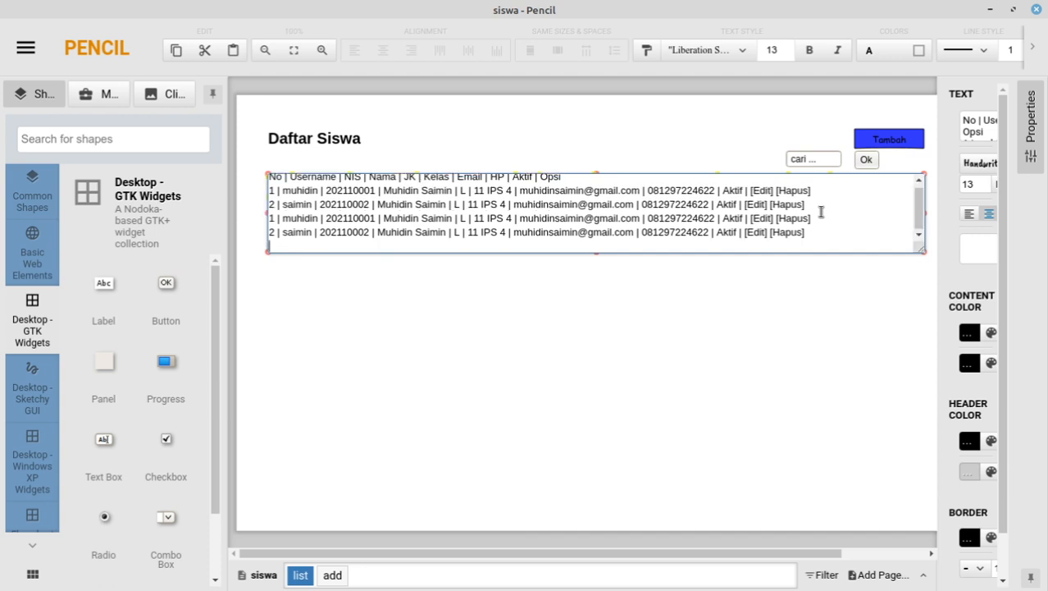
key(ctrl+v)
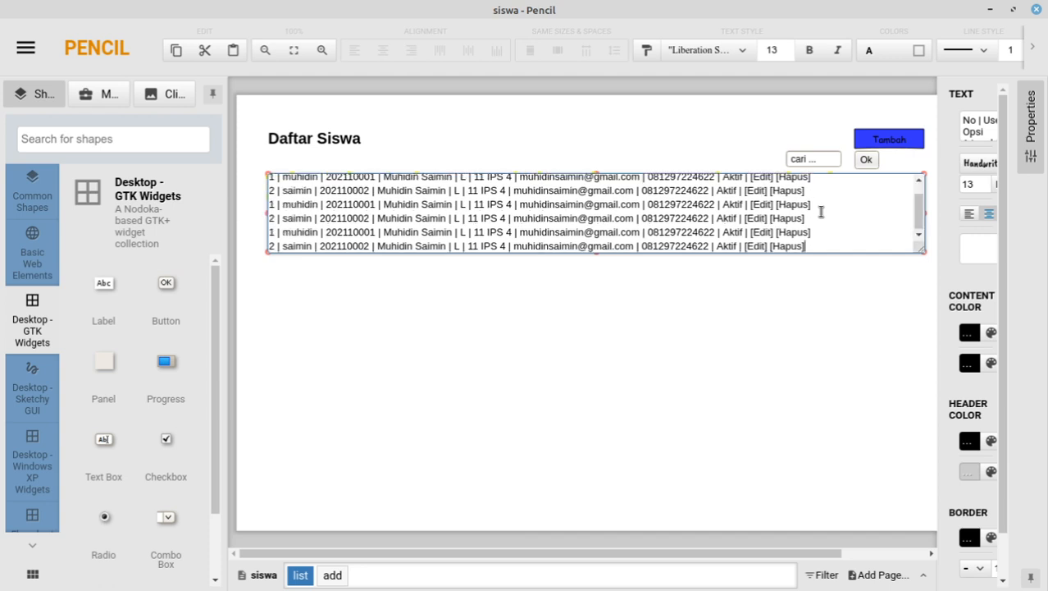
key(Return)
key(BackSpace)
key(Return)
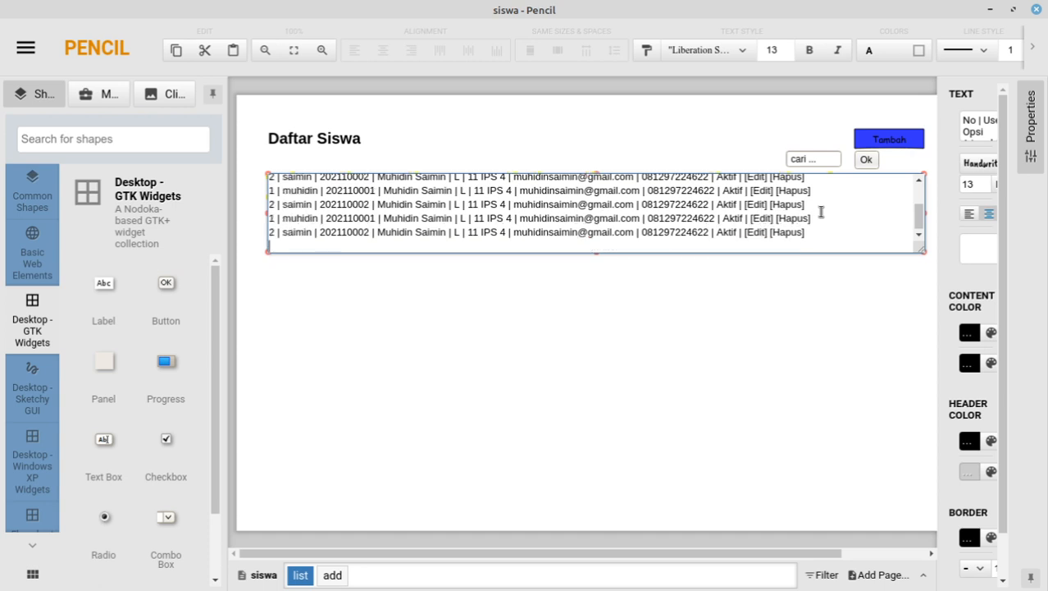
key(ctrl+v)
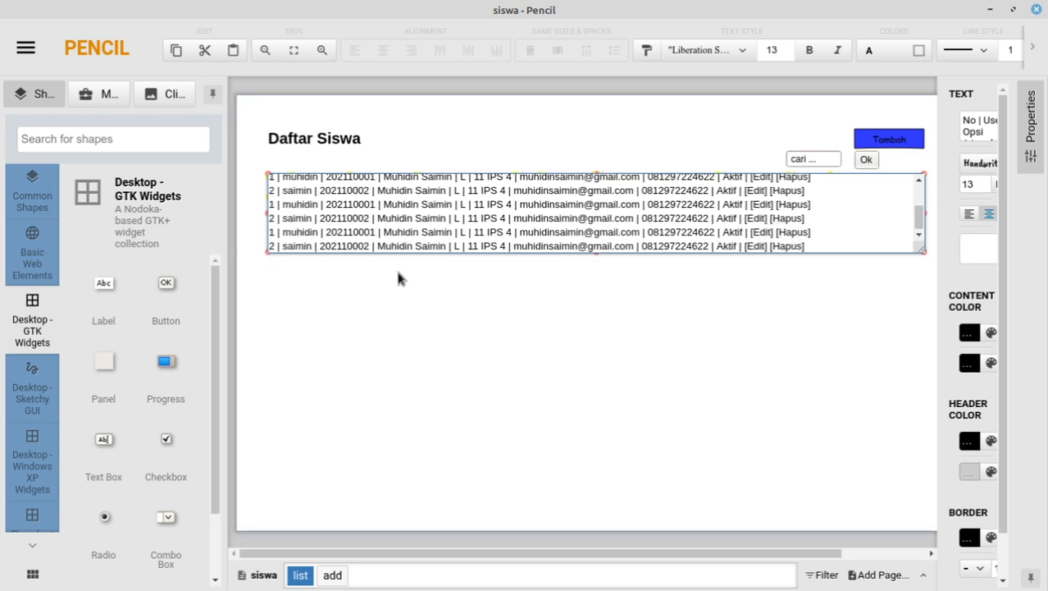
scroll(355, 228, up, 2)
Step: Renumber the pasted rows 3 through 10
click(271, 222)
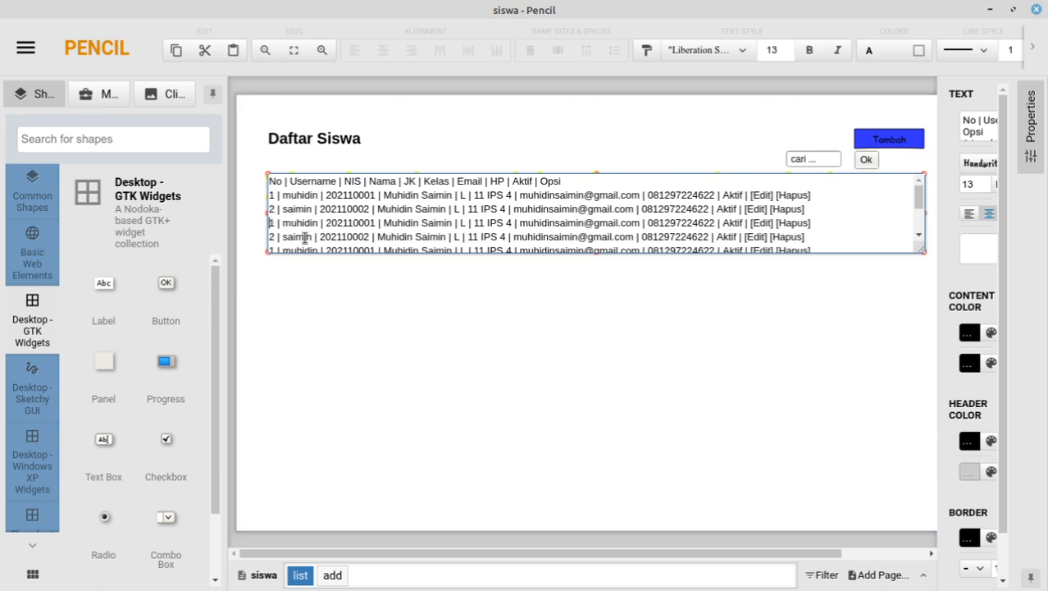
key(Delete)
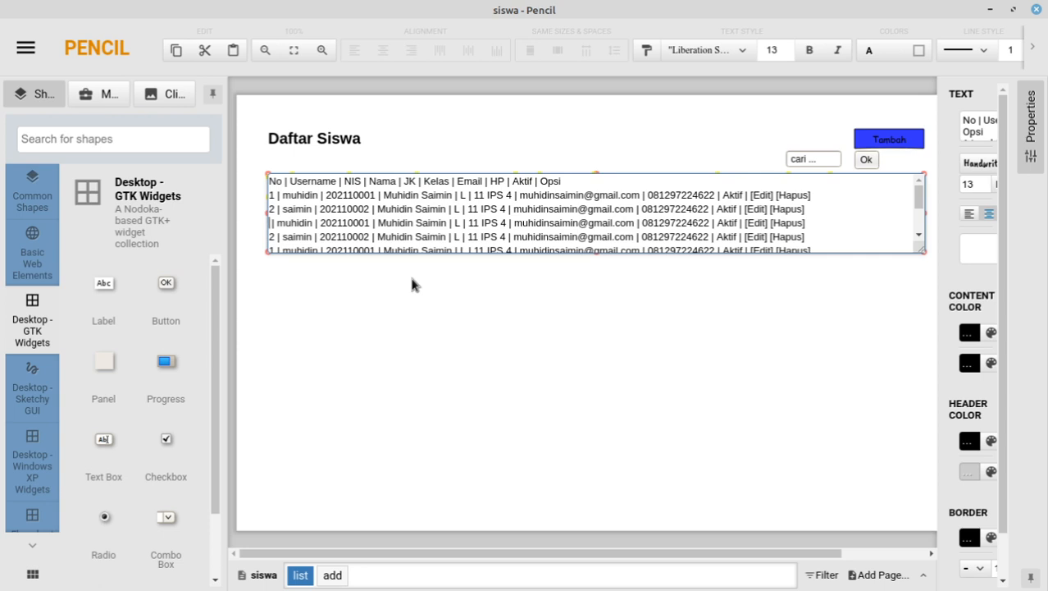
text(3)
key(Down)
key(Home)
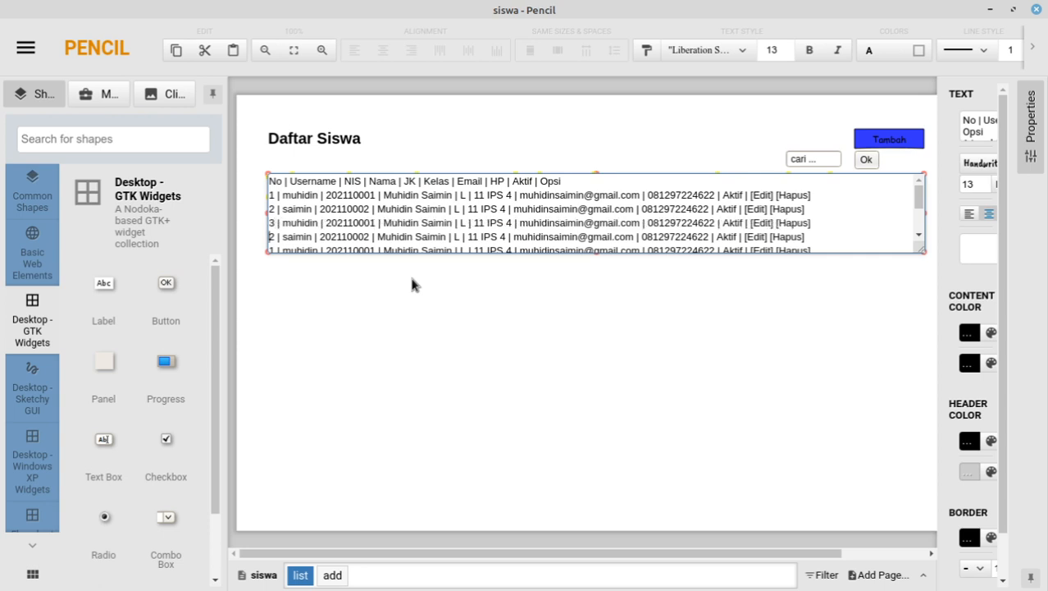
key(Delete)
text(4)
key(Down)
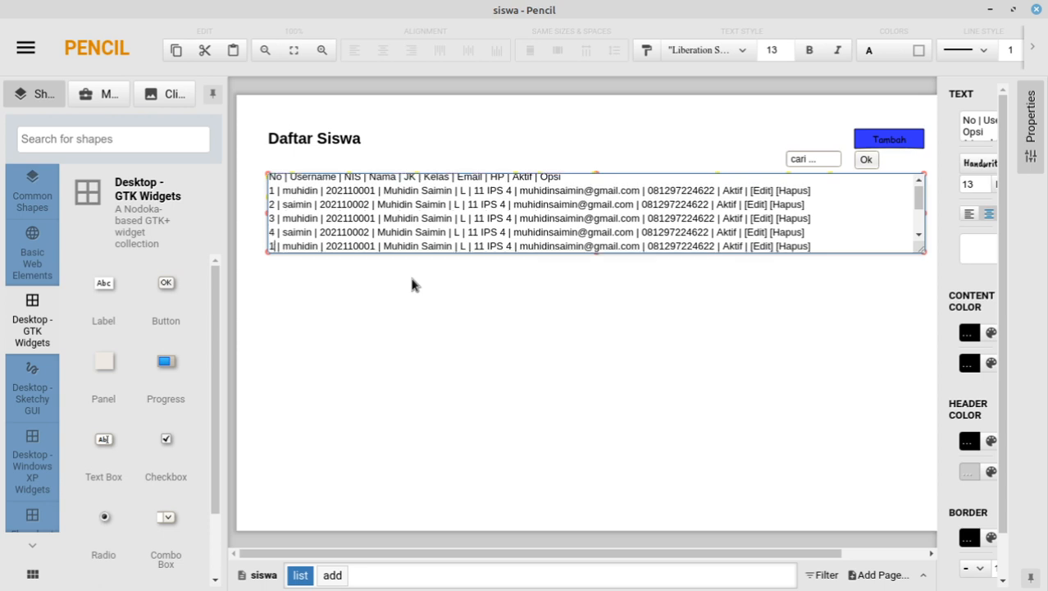
key(BackSpace)
text(5)
key(Down)
key(BackSpace)
text(6)
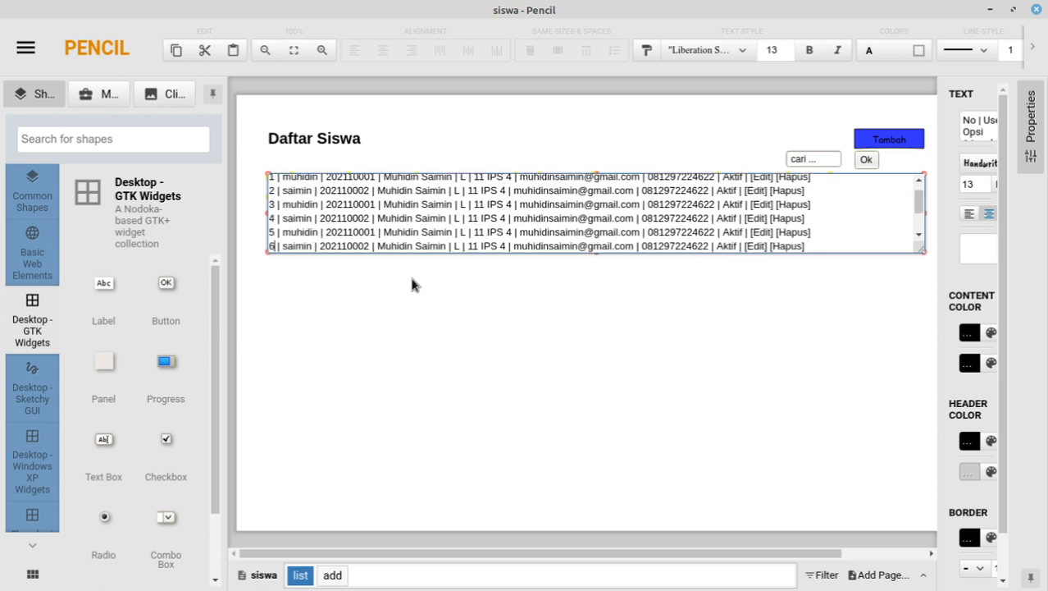
key(Down)
key(BackSpace)
text(7)
key(Down)
key(BackSpace)
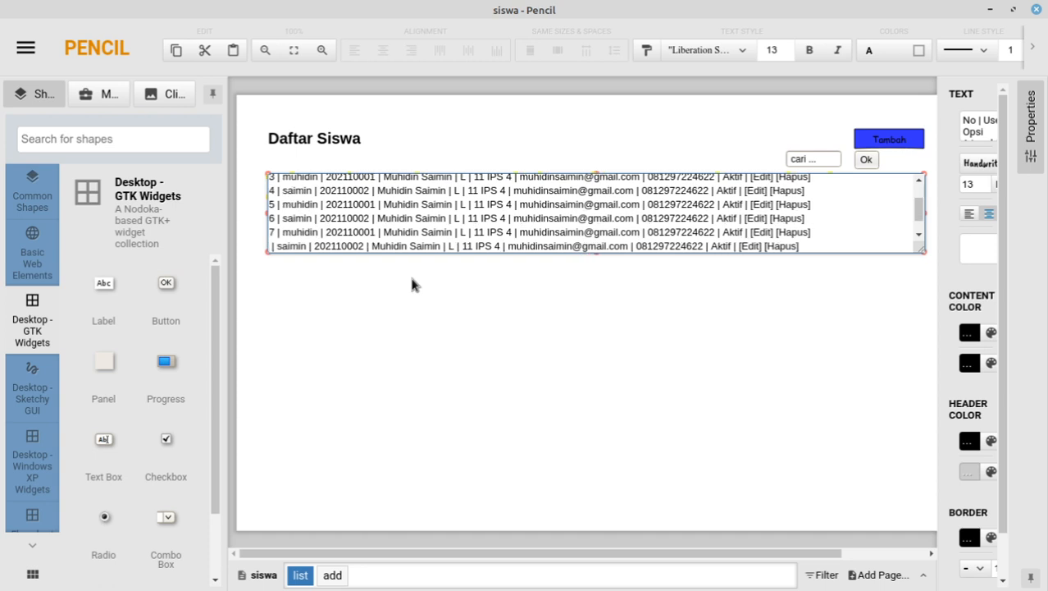
text(8)
key(Down)
key(BackSpace)
text(9)
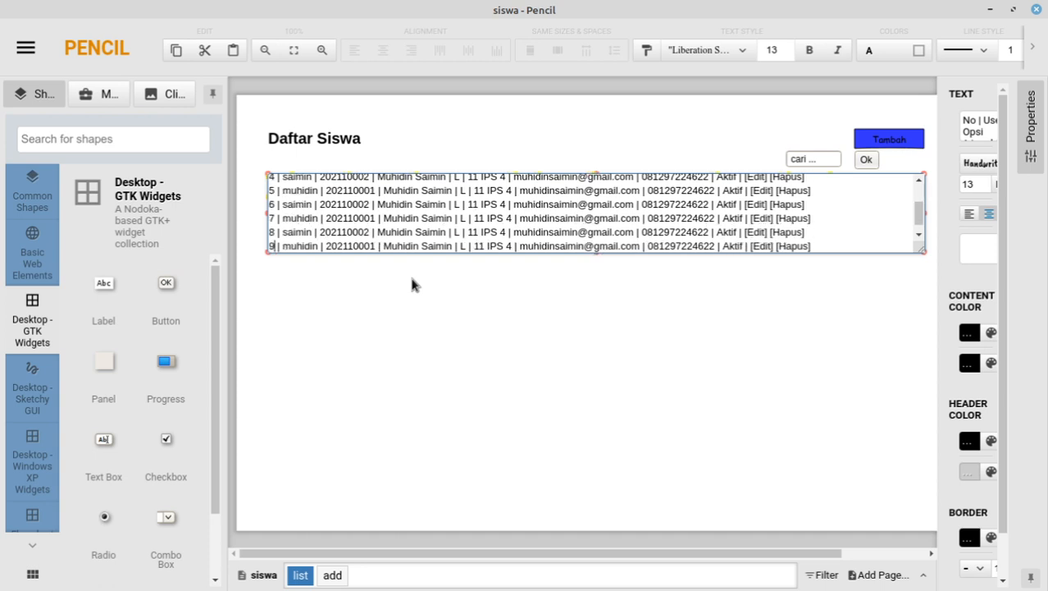
key(Down)
key(BackSpace)
text(10)
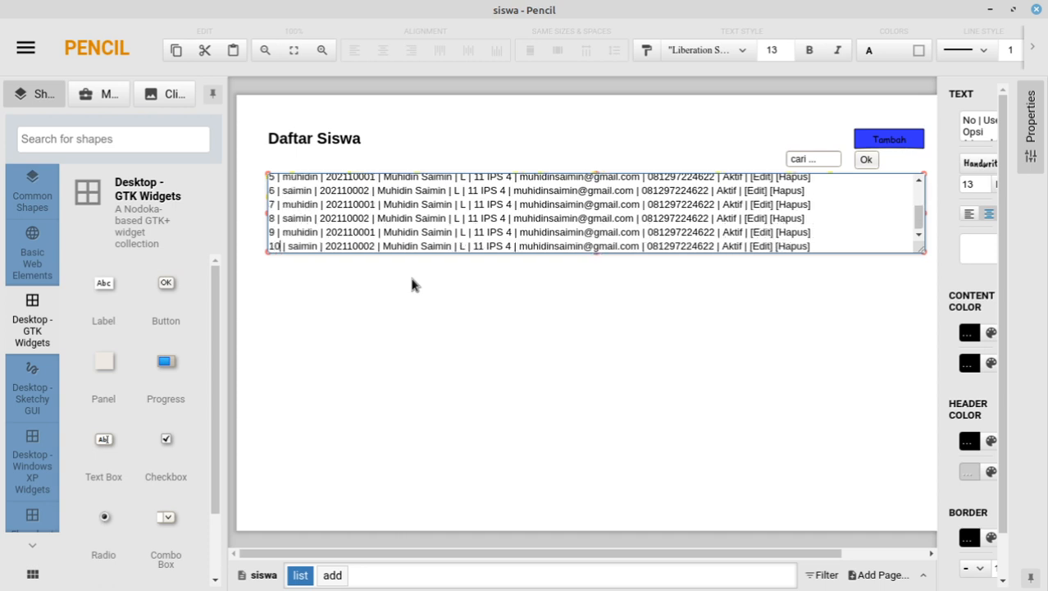
key(End)
key(Up)
key(Left)
key(Left)
key(Left)
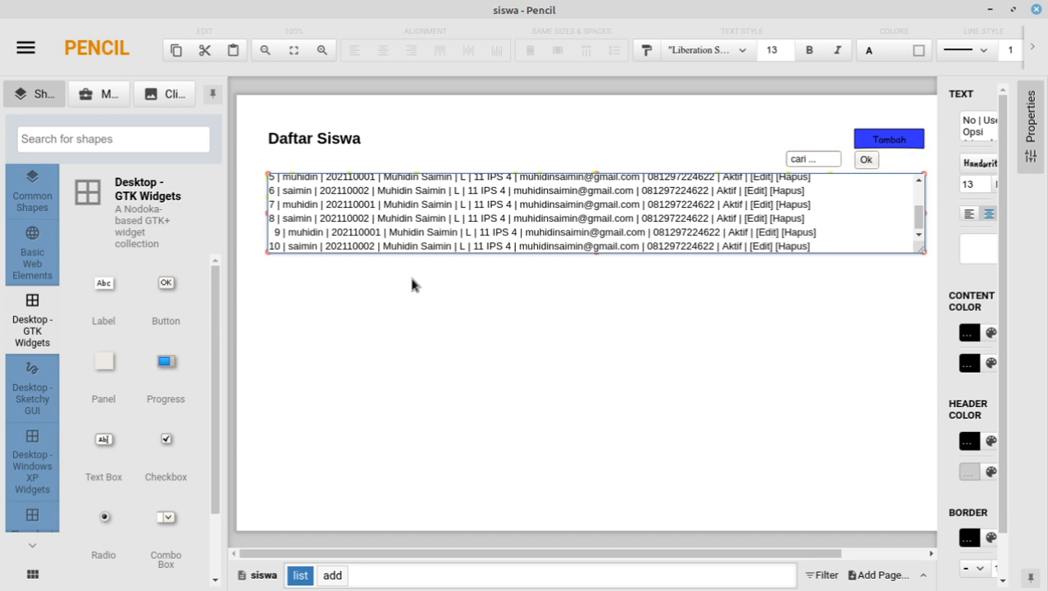
Step: Commit the table edits, stretch the table down to show all ten rows, then return to Firefox
click(412, 324)
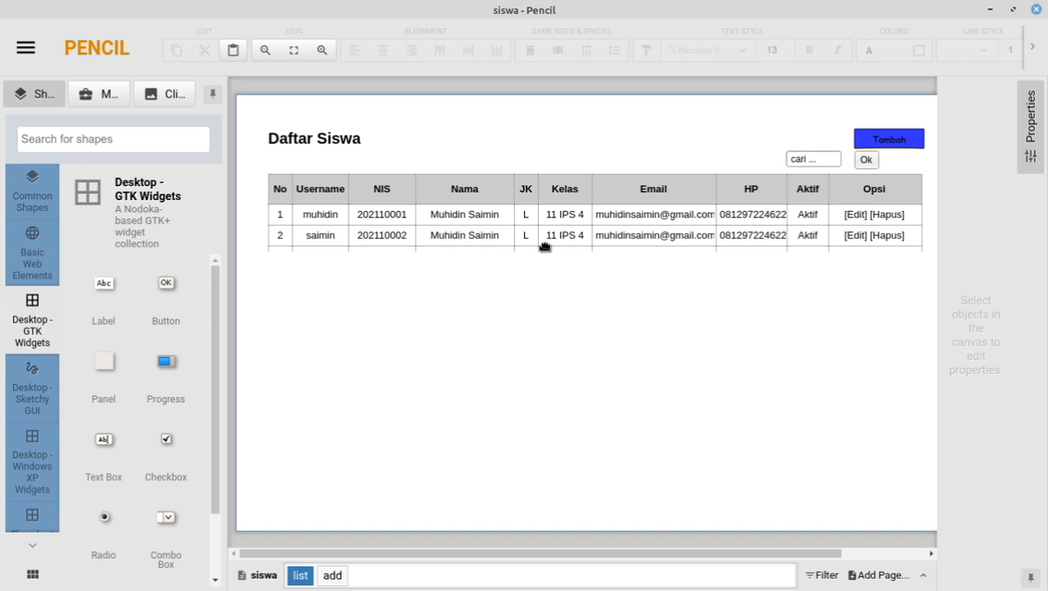
click(571, 195)
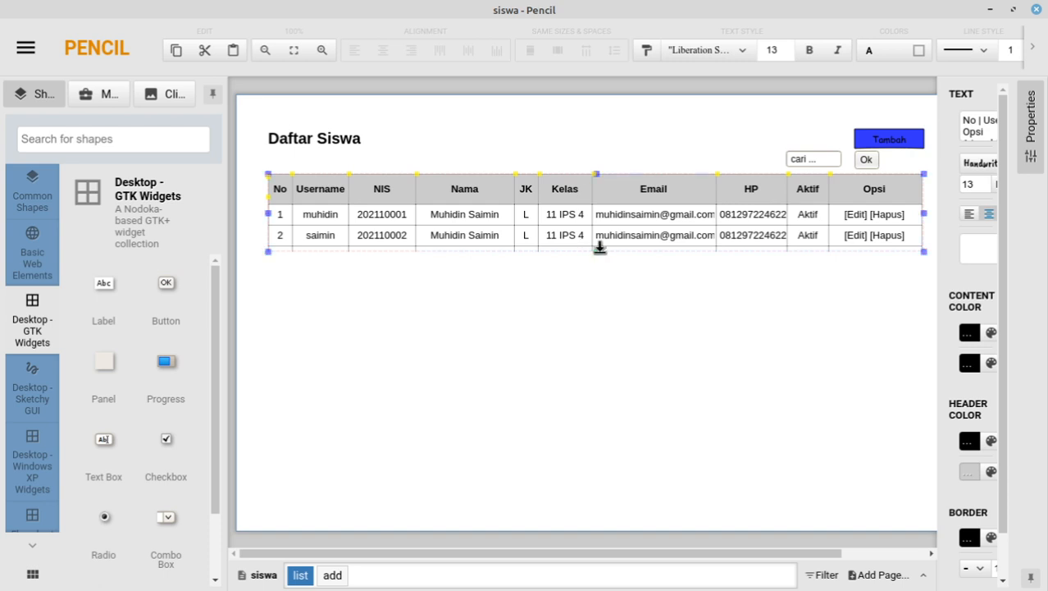
drag(600, 249, 588, 474)
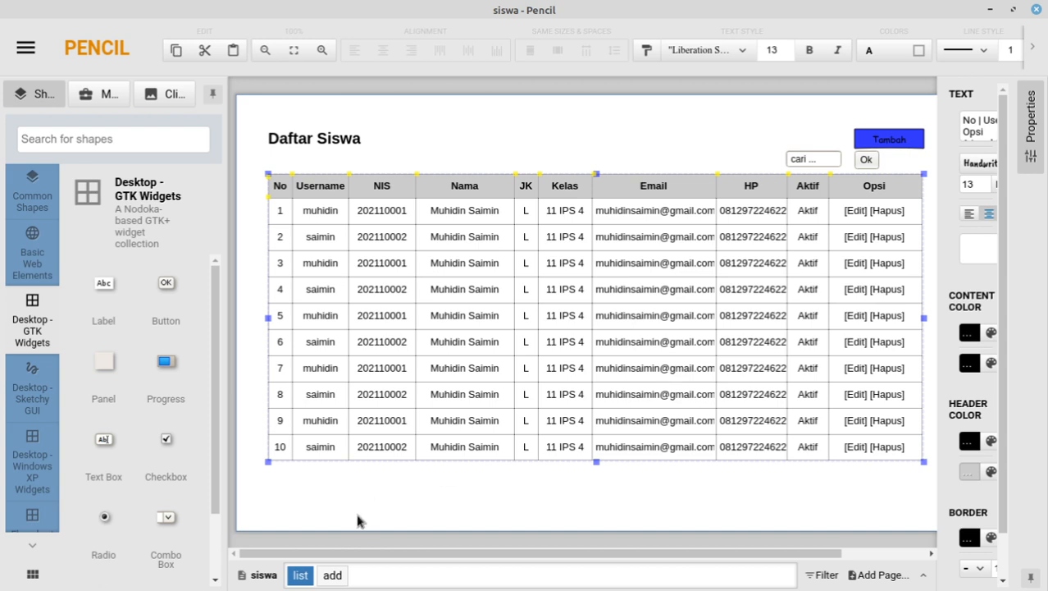
click(332, 584)
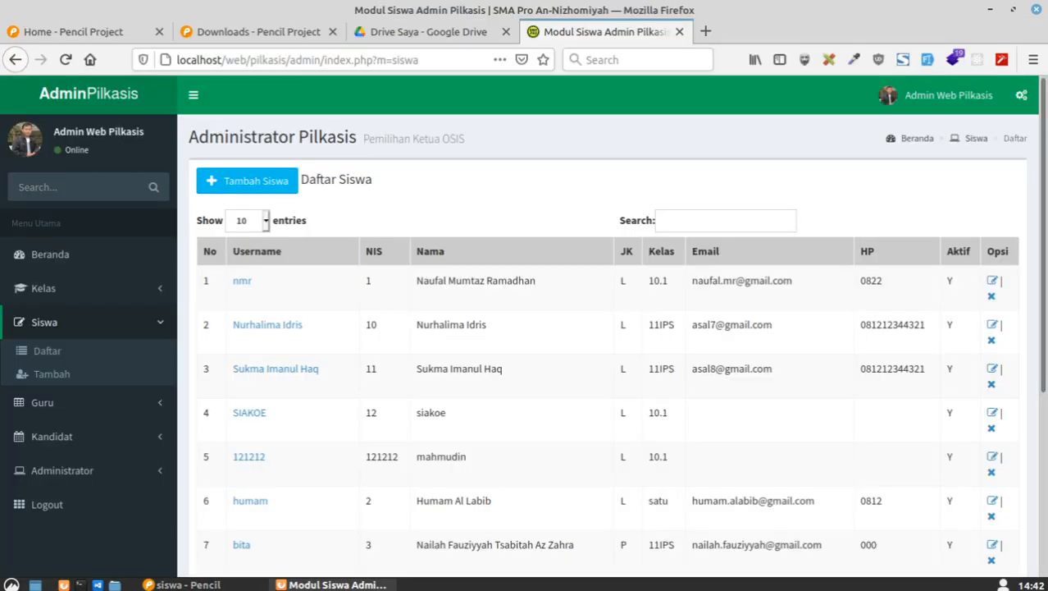
Step: Check the site's pagination footer, then bring the Pencil mockup back
scroll(358, 375, down, 5)
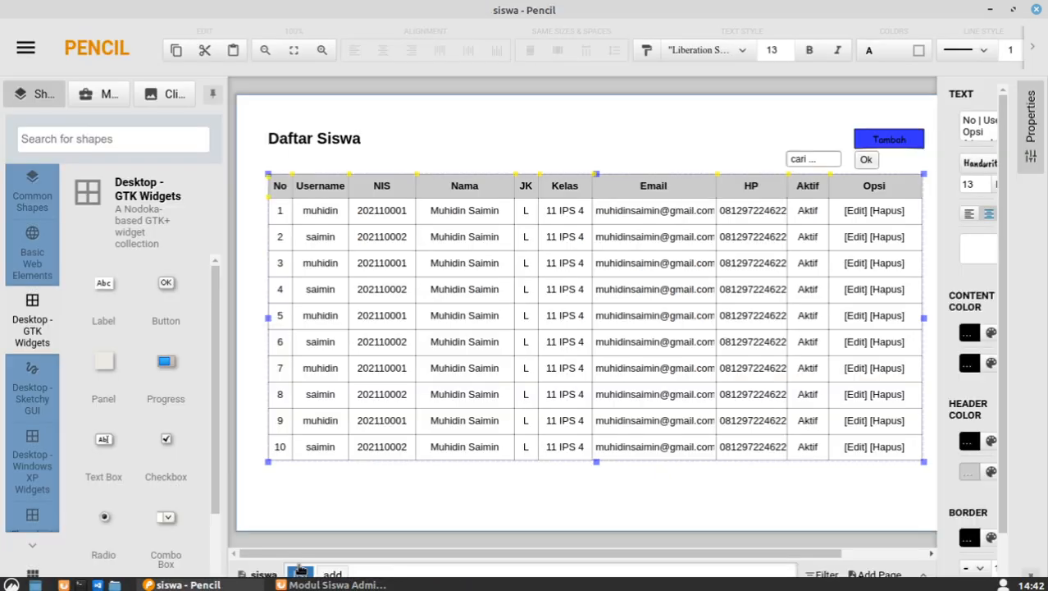
click(187, 584)
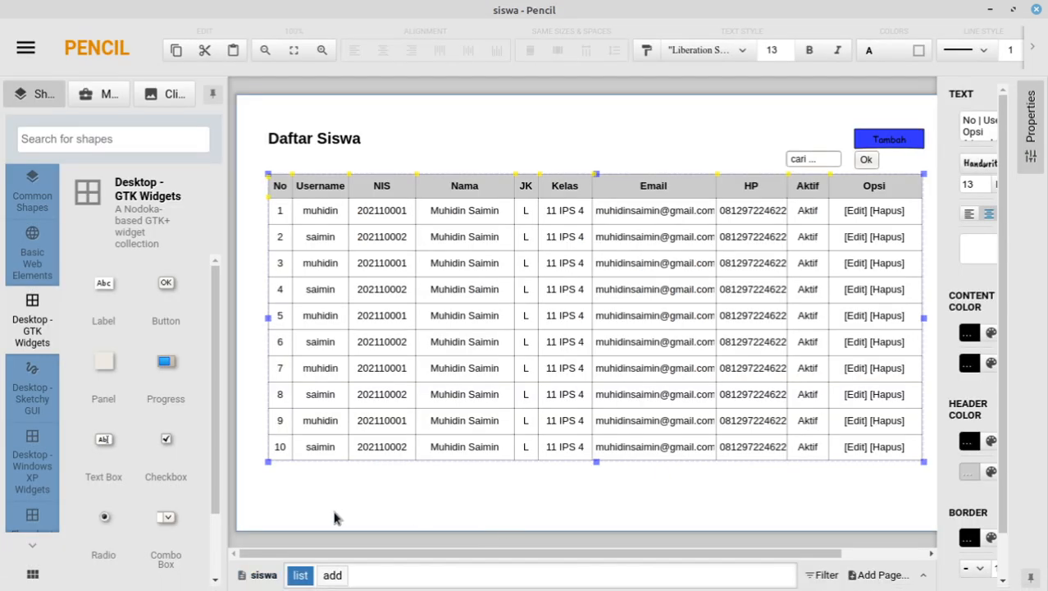
Step: Deselect the table and browse the Basic Web Elements and GTK Widgets shape collections
click(262, 478)
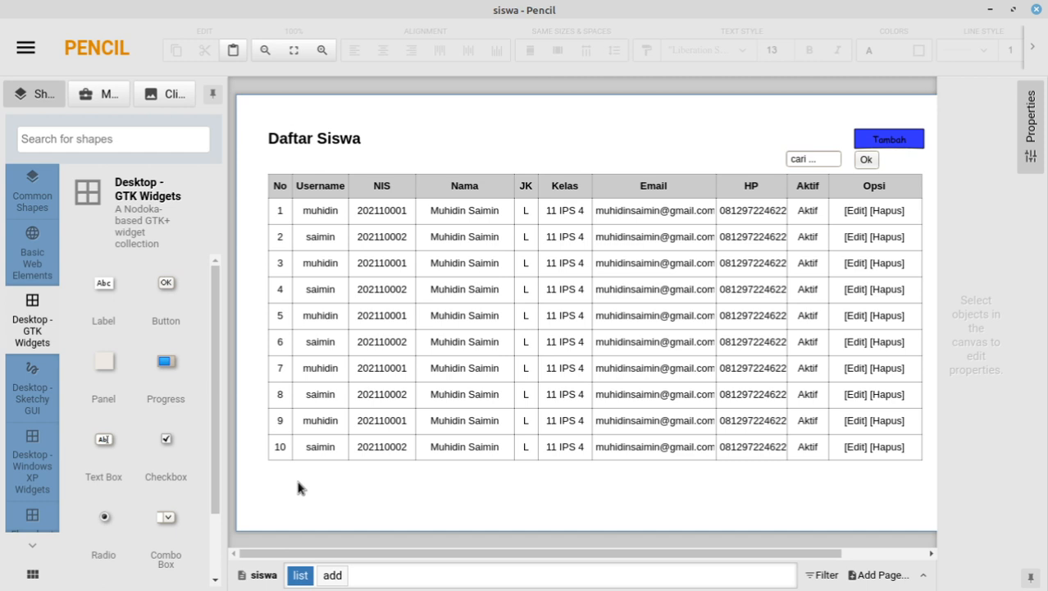
scroll(152, 361, down, 2)
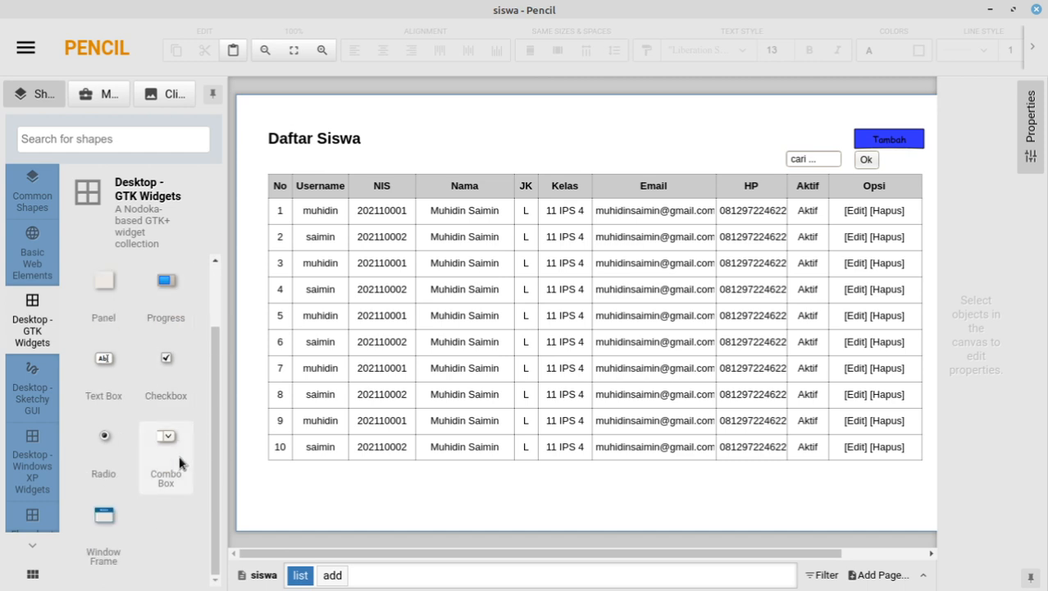
scroll(148, 432, up, 2)
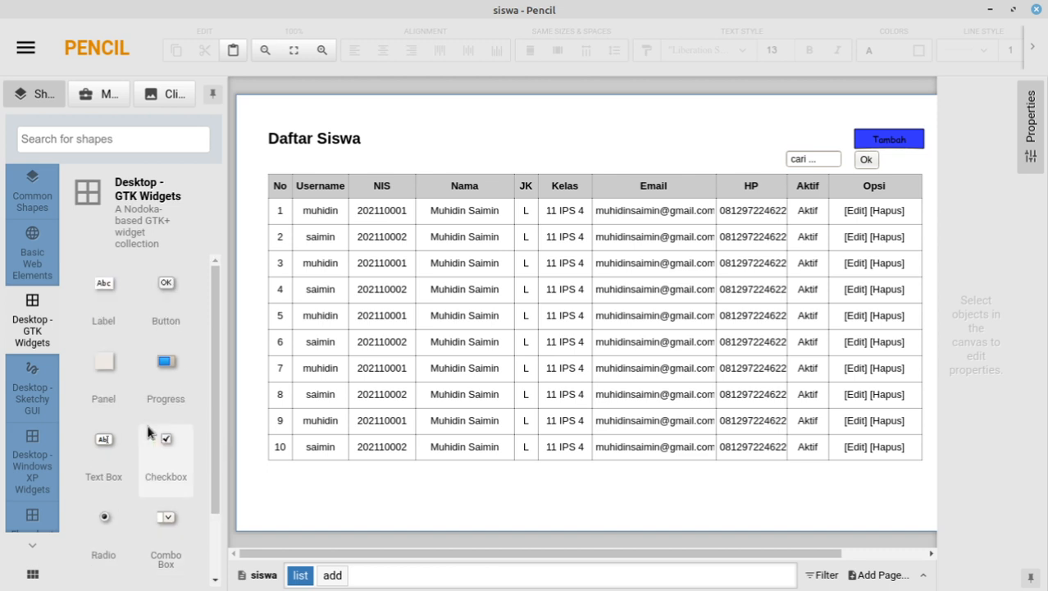
click(40, 262)
scroll(131, 337, down, 2)
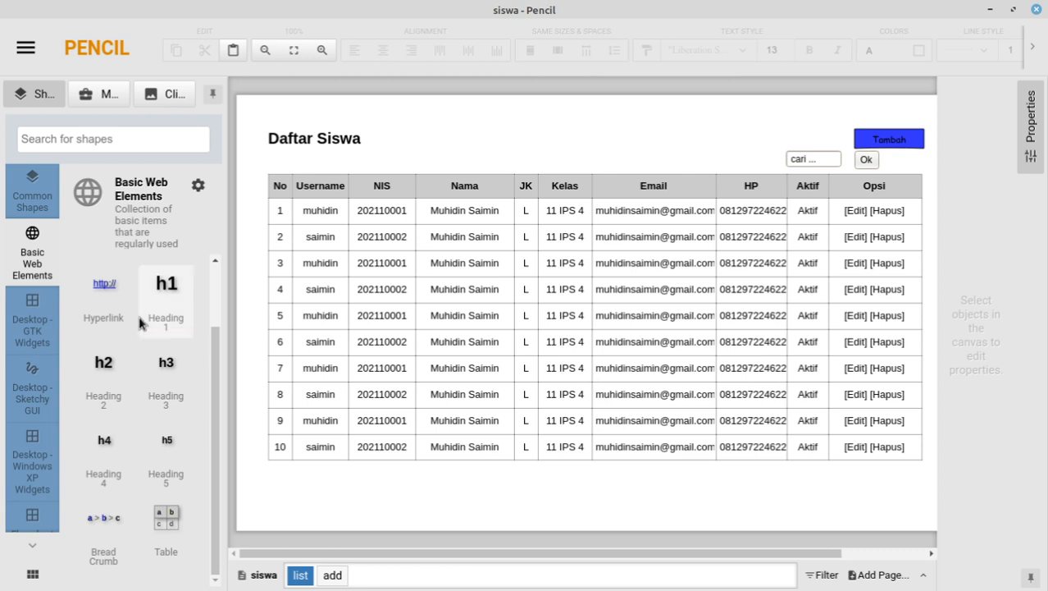
scroll(153, 466, up, 1)
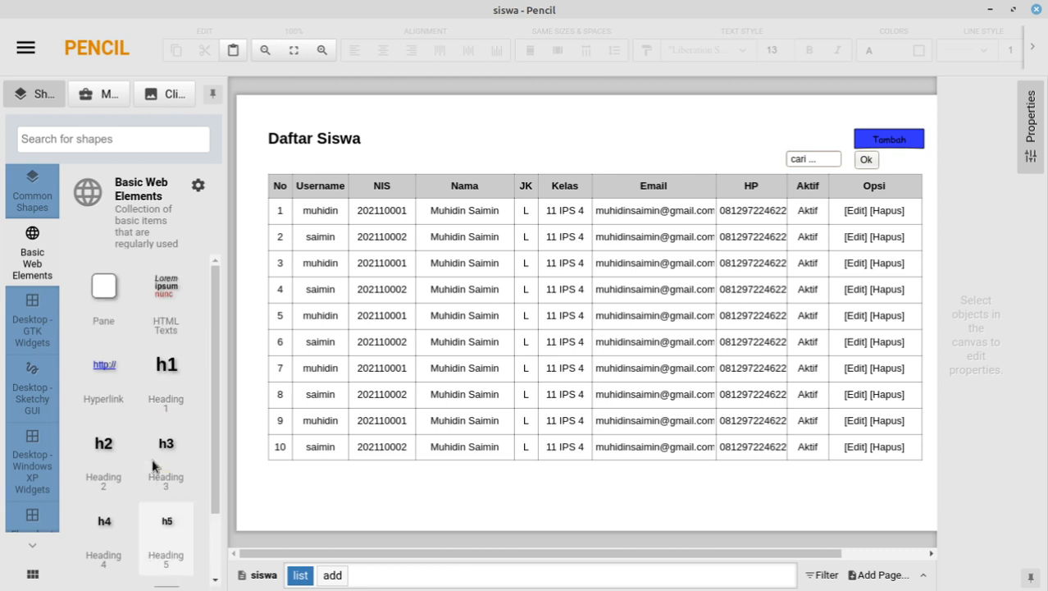
click(33, 308)
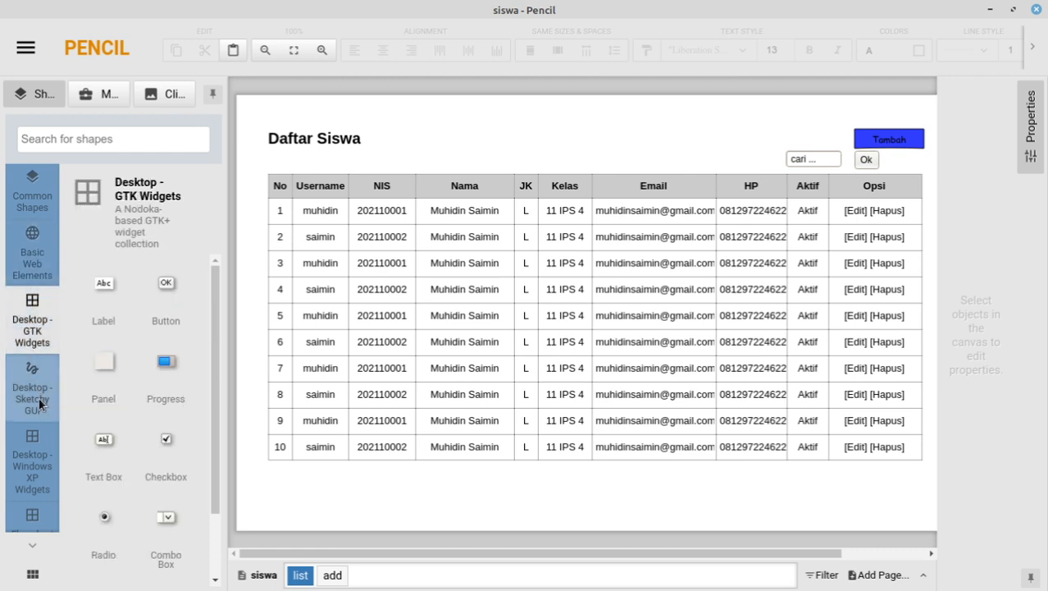
Step: Browse the Sketchy GUI and Windows XP Widgets collections, revealing further categories below
click(39, 402)
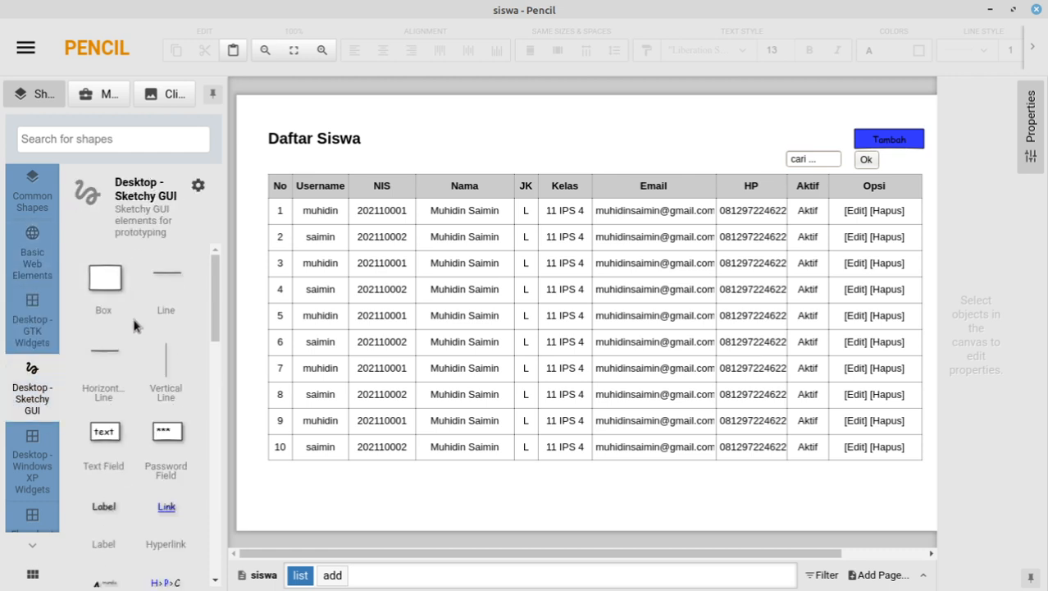
scroll(146, 321, down, 5)
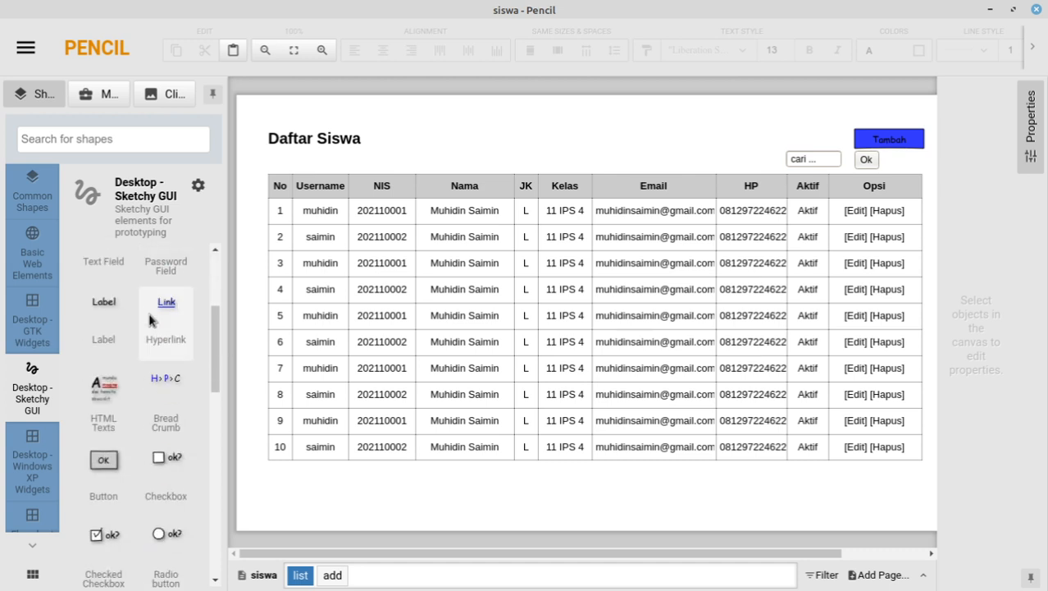
scroll(149, 320, down, 4)
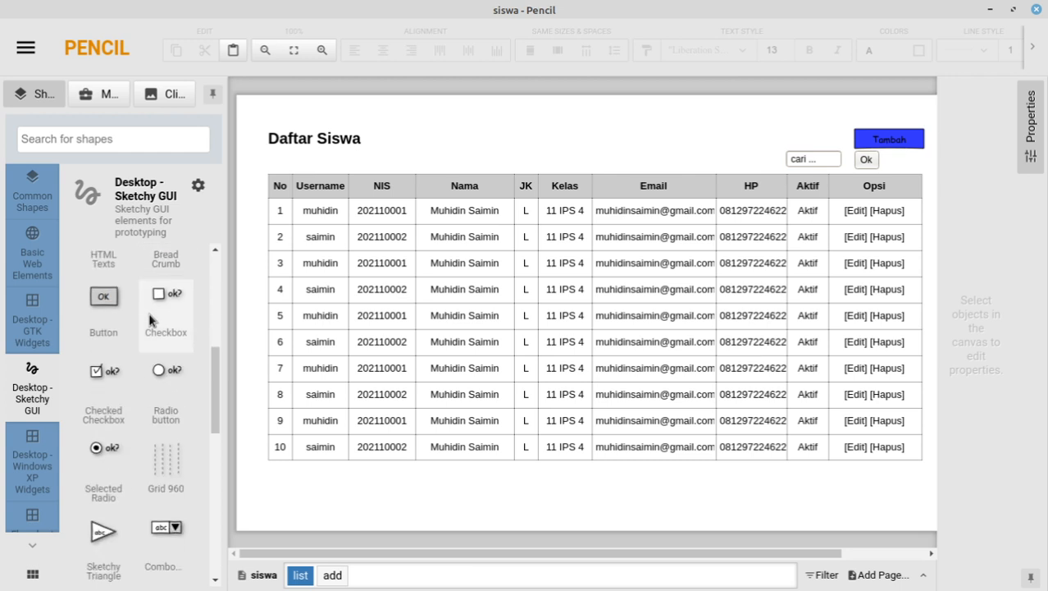
scroll(121, 301, down, 6)
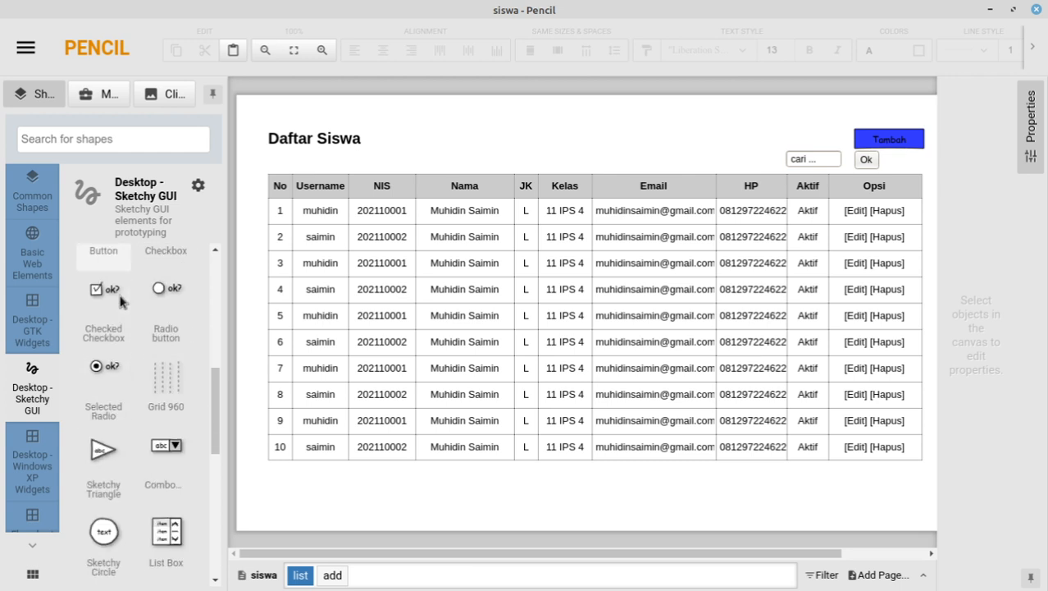
scroll(120, 301, down, 7)
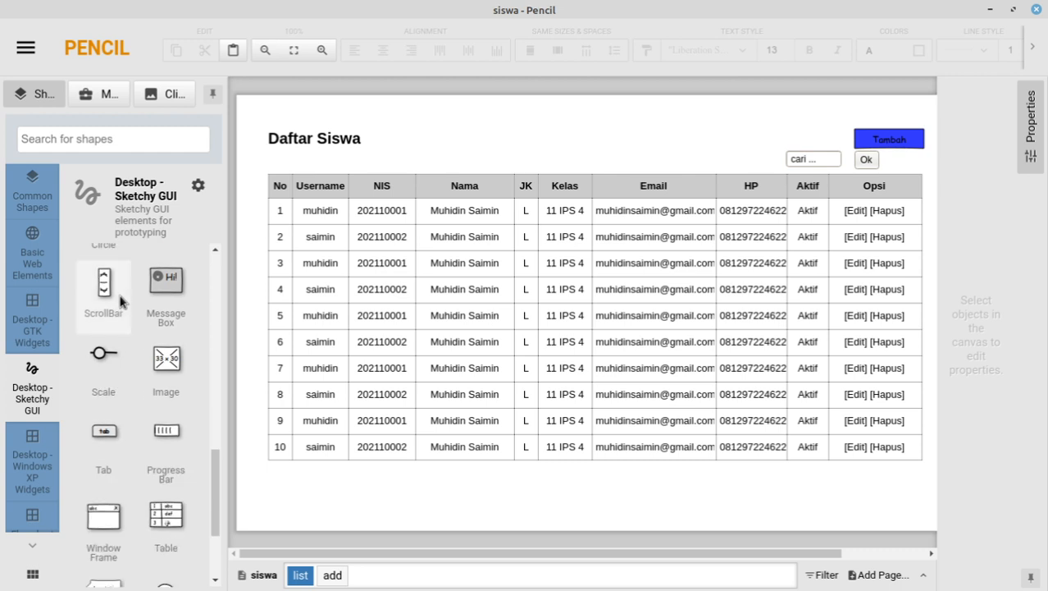
scroll(120, 296, down, 1)
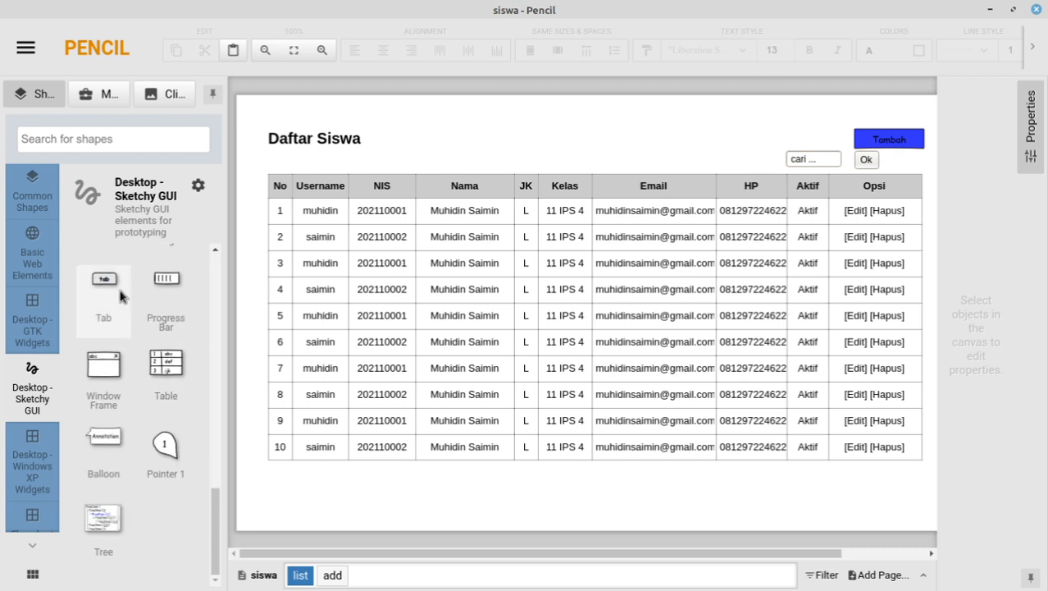
click(33, 456)
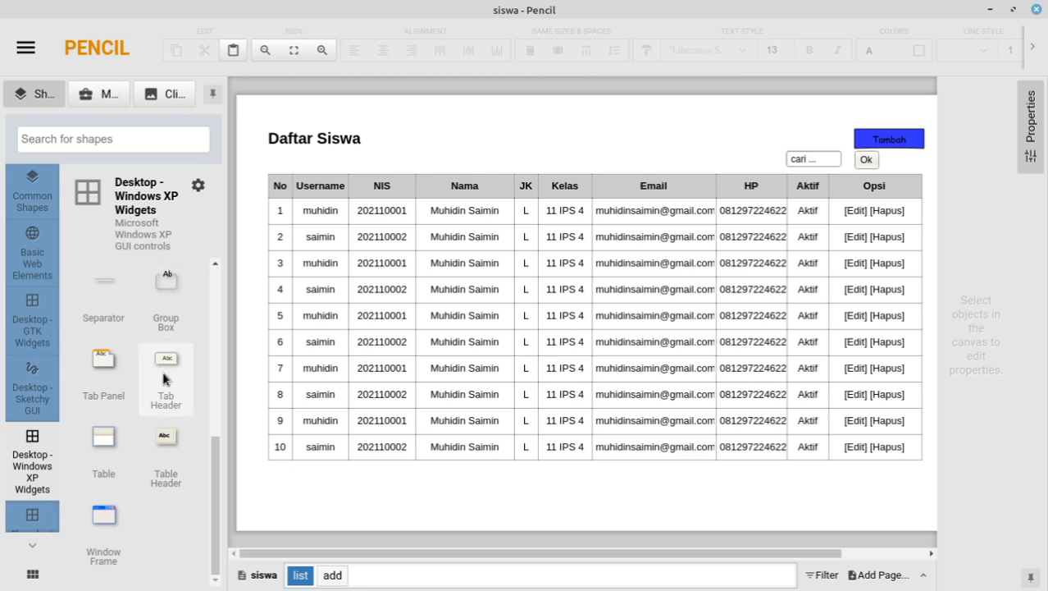
click(32, 545)
click(32, 547)
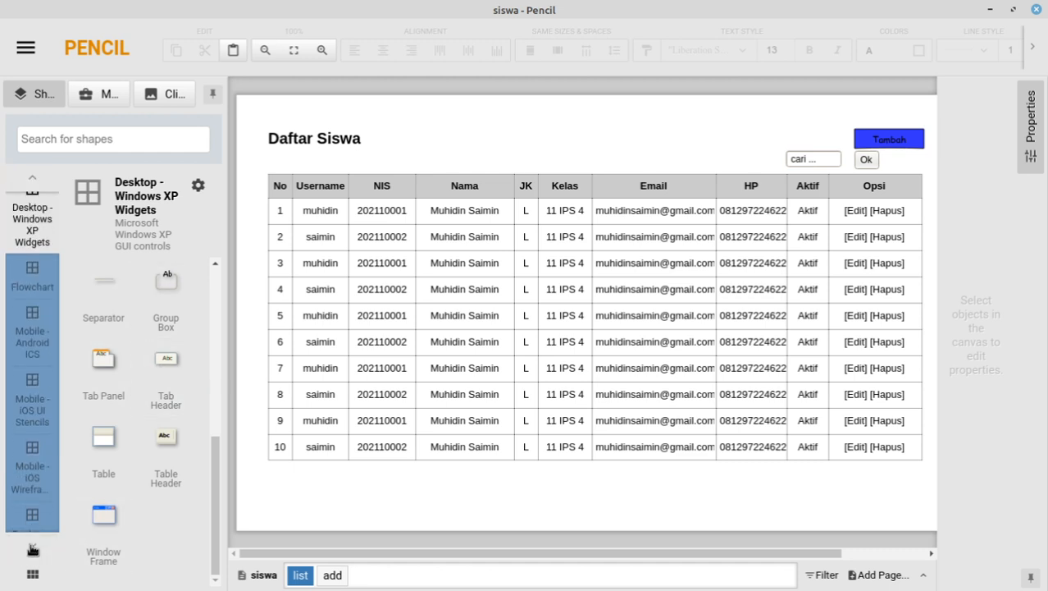
click(32, 547)
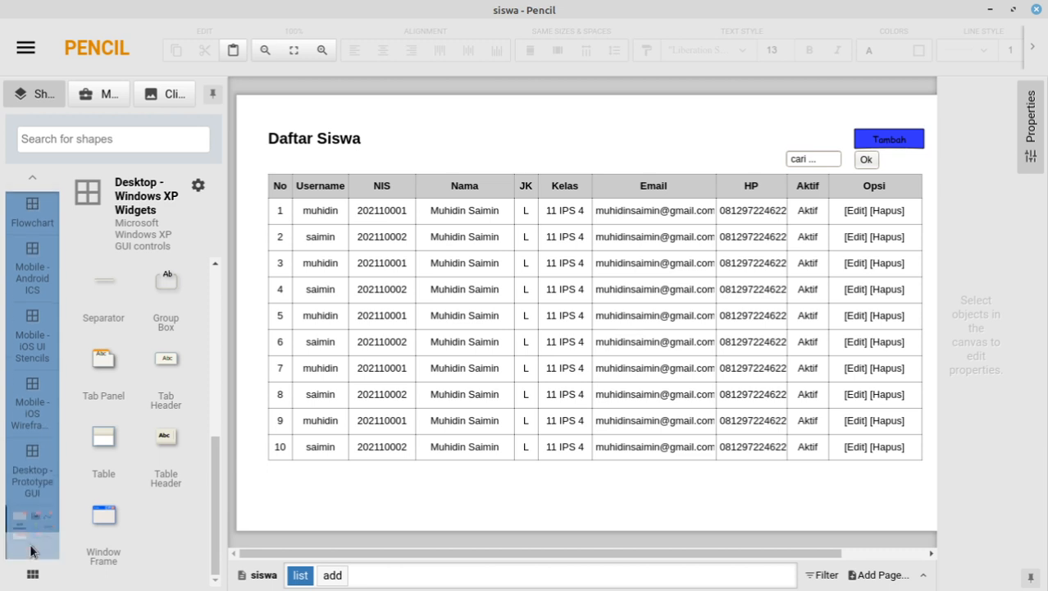
Step: Open Stencil Builder, then the Desktop - Prototype GUI shapes, after a glance at Firefox
click(26, 517)
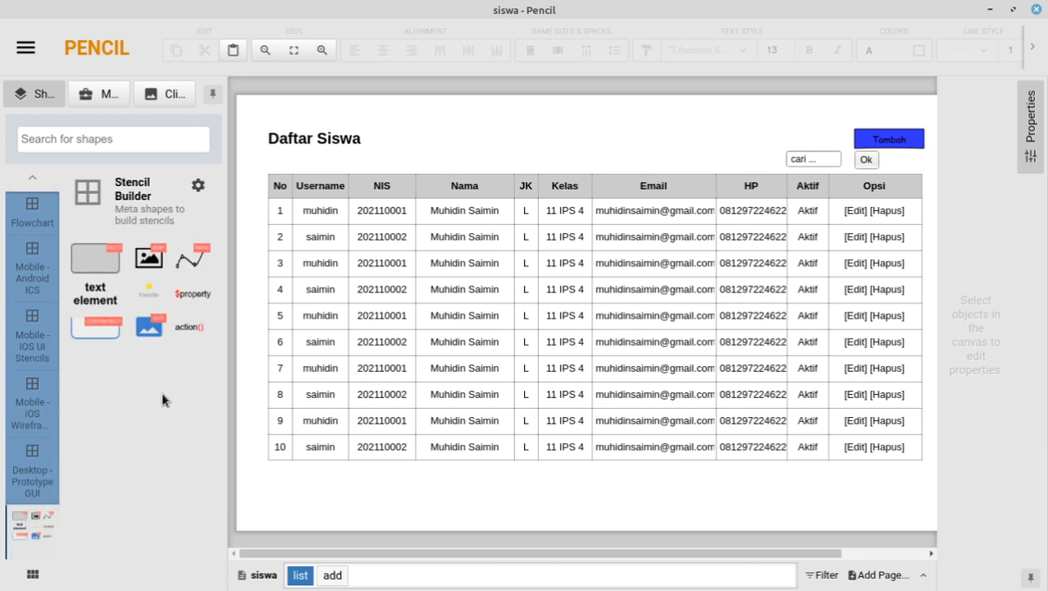
click(32, 461)
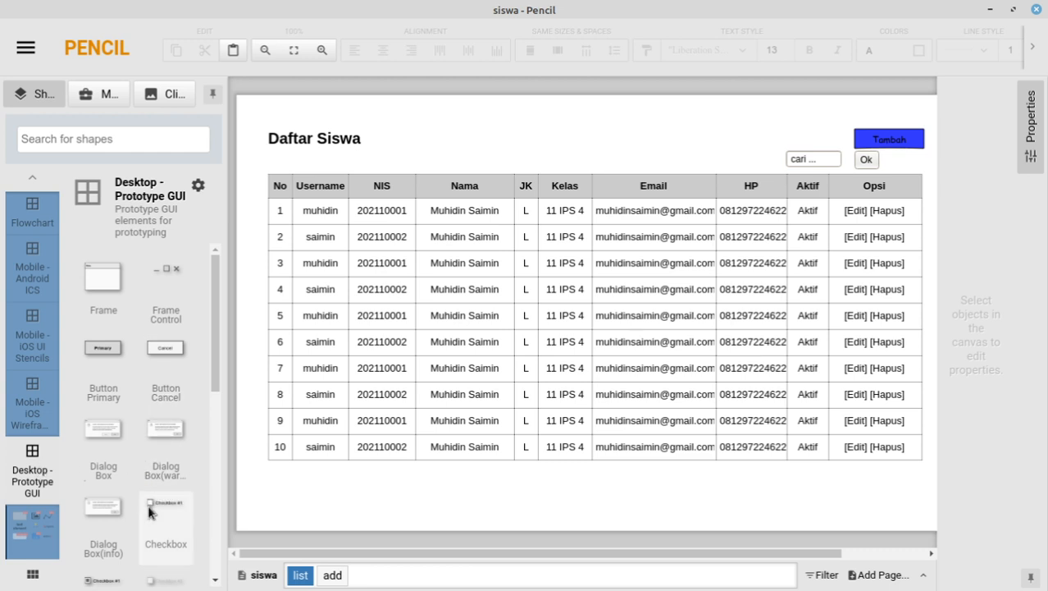
scroll(143, 368, down, 2)
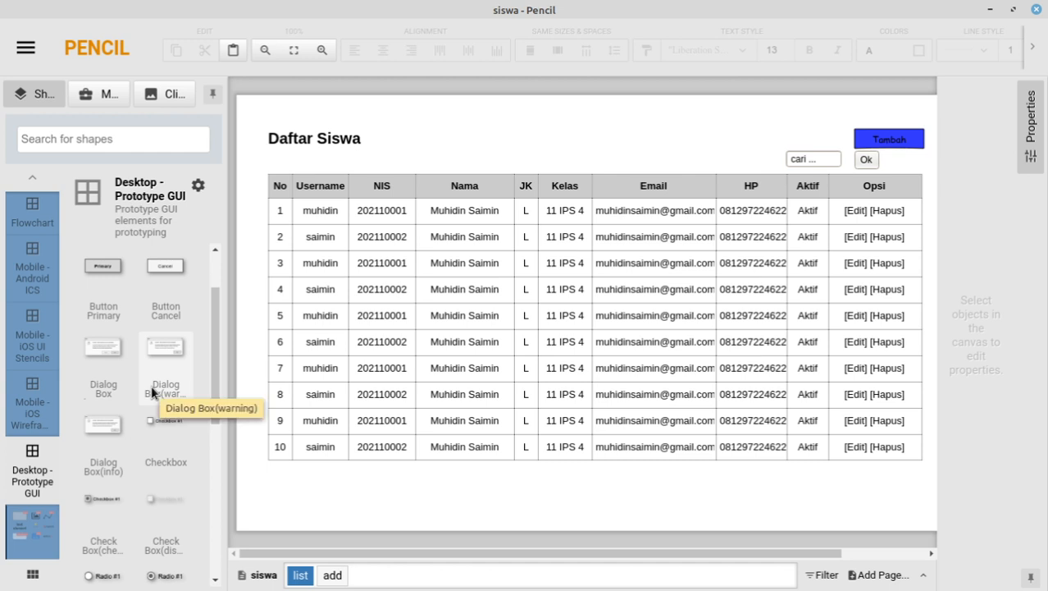
scroll(173, 443, down, 2)
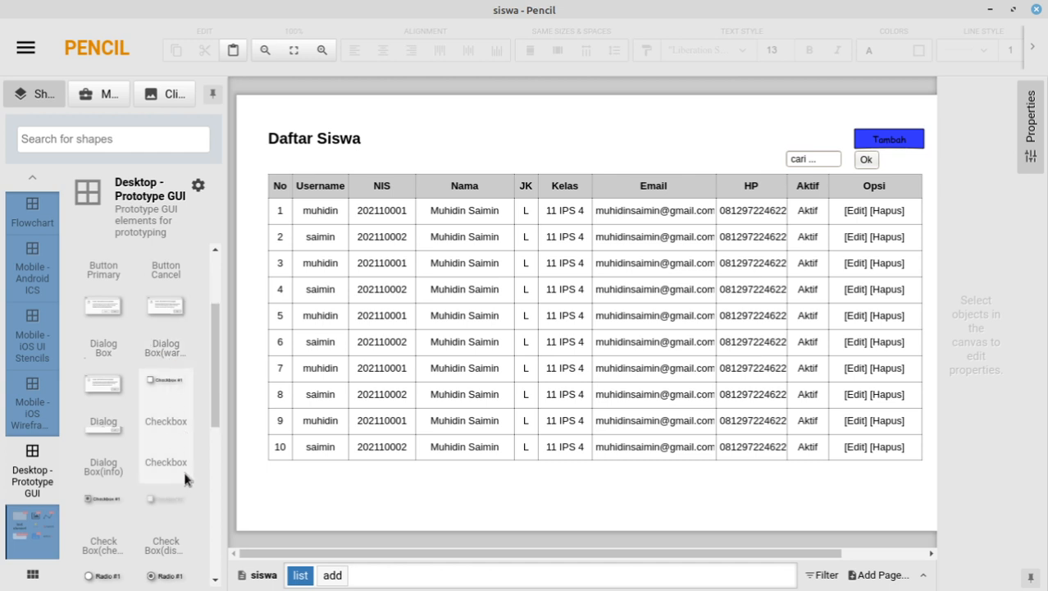
scroll(152, 386, down, 3)
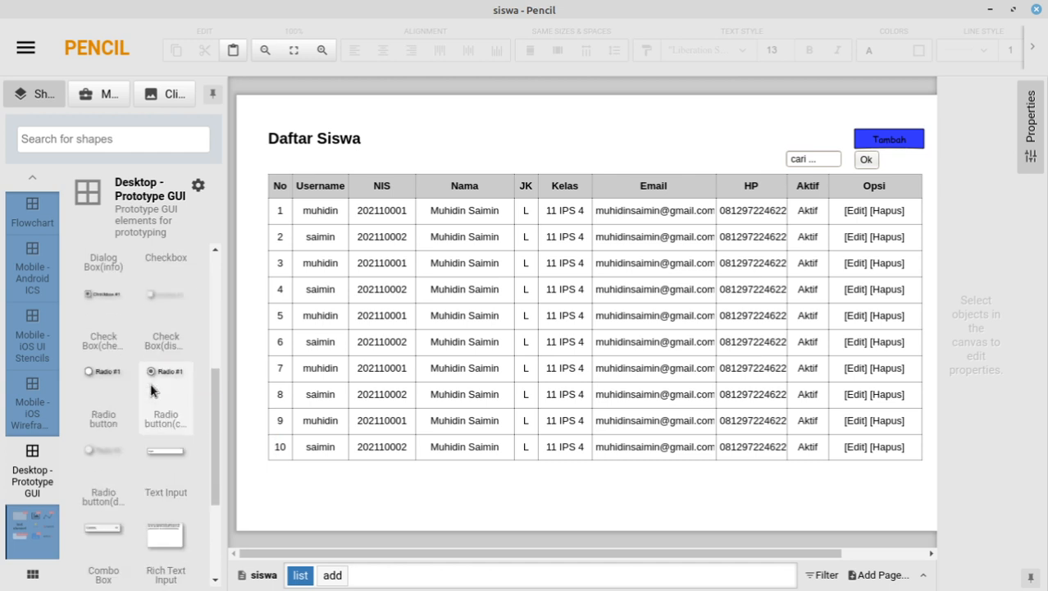
scroll(150, 383, down, 4)
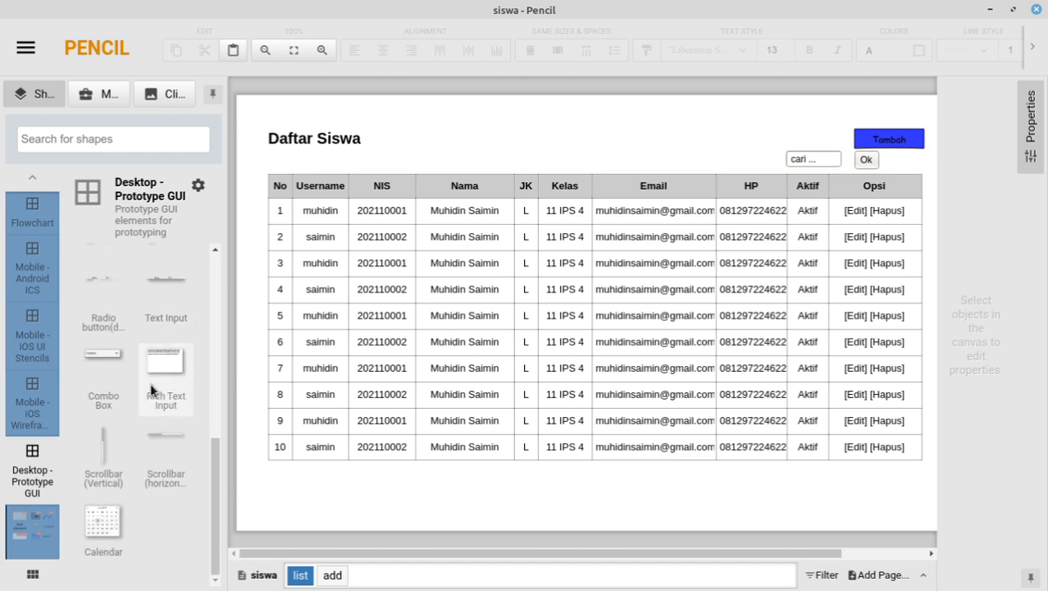
scroll(150, 382, up, 8)
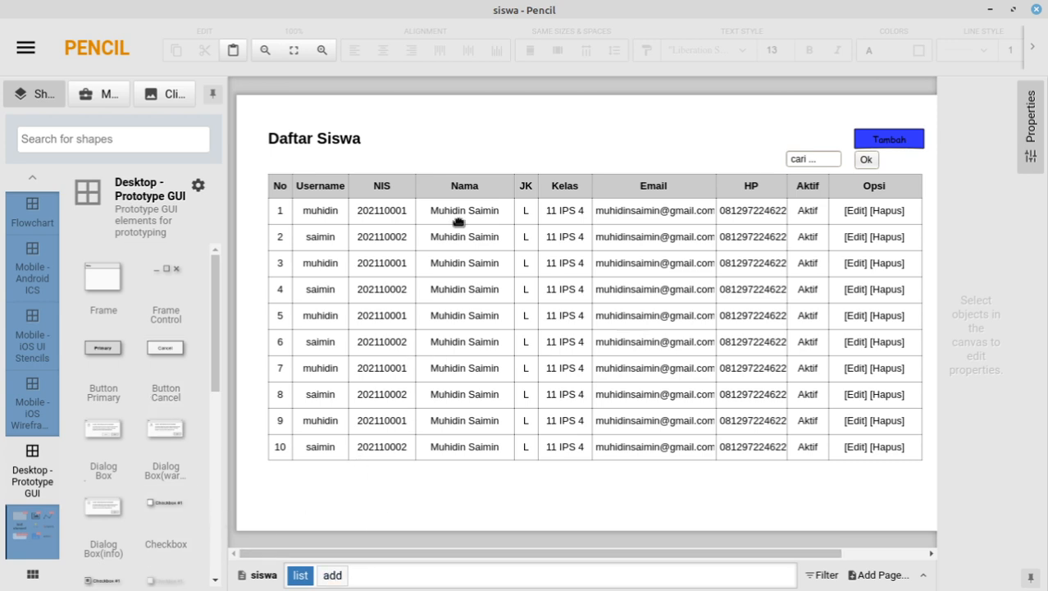
click(333, 584)
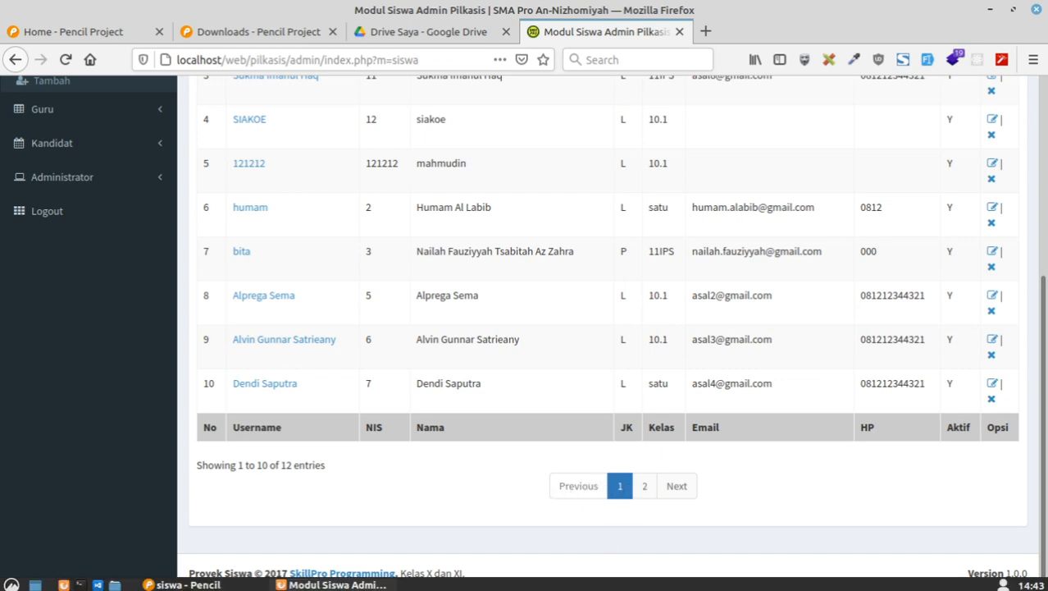
click(261, 584)
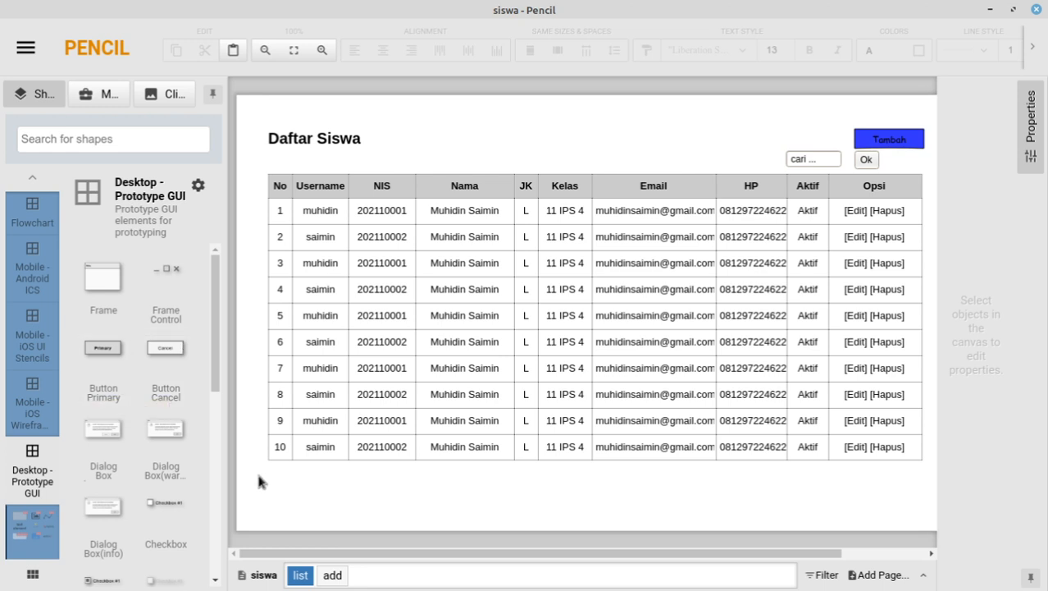
Step: Place a primary button below the table, relabel it 'Prev' and narrow it to fit
scroll(147, 402, down, 1)
scroll(145, 396, down, 6)
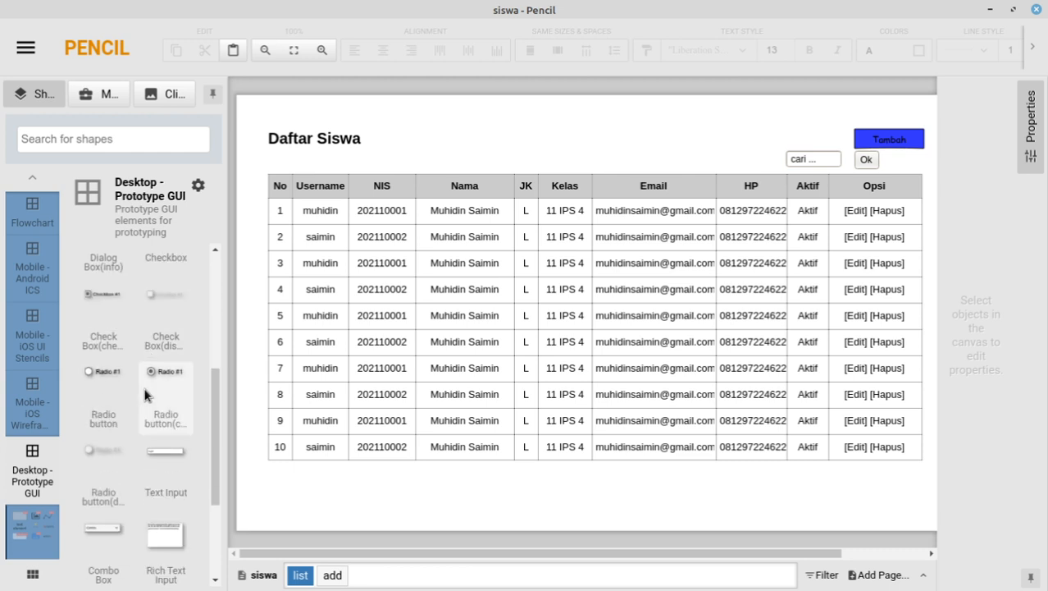
scroll(158, 468, up, 7)
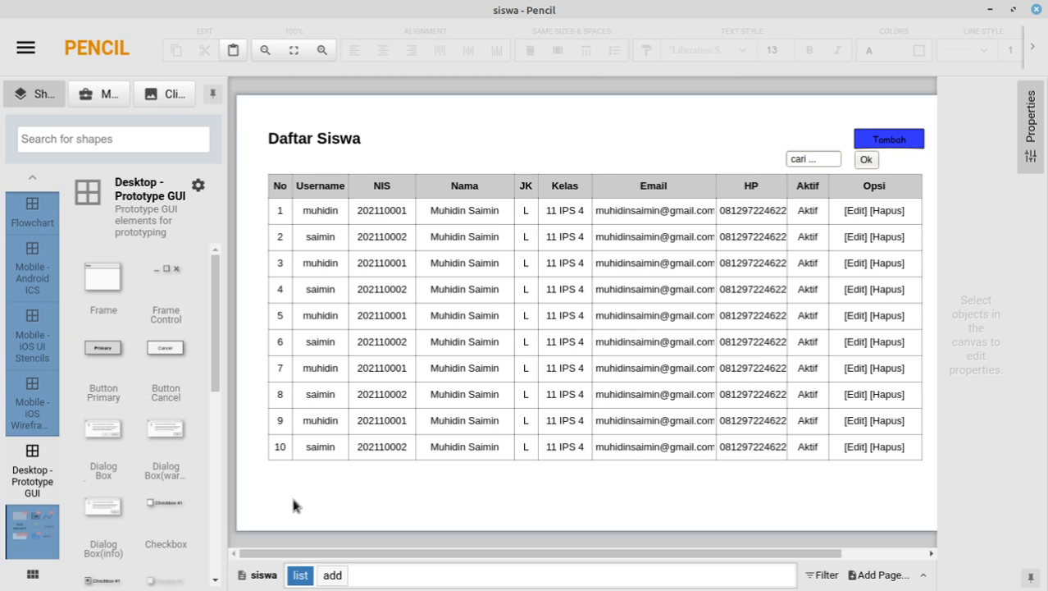
drag(99, 351, 313, 502)
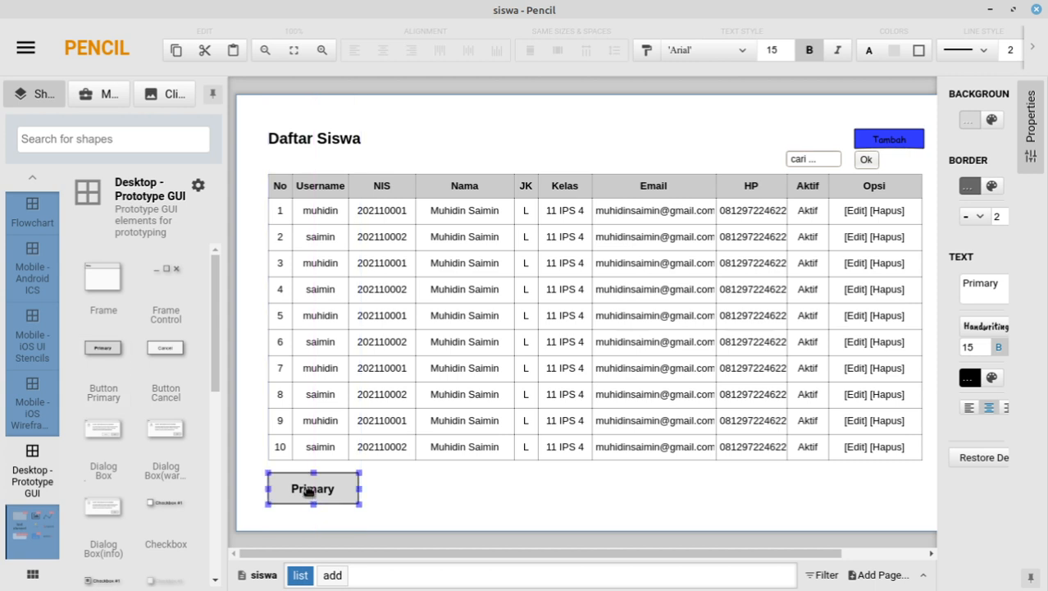
double_click(311, 492)
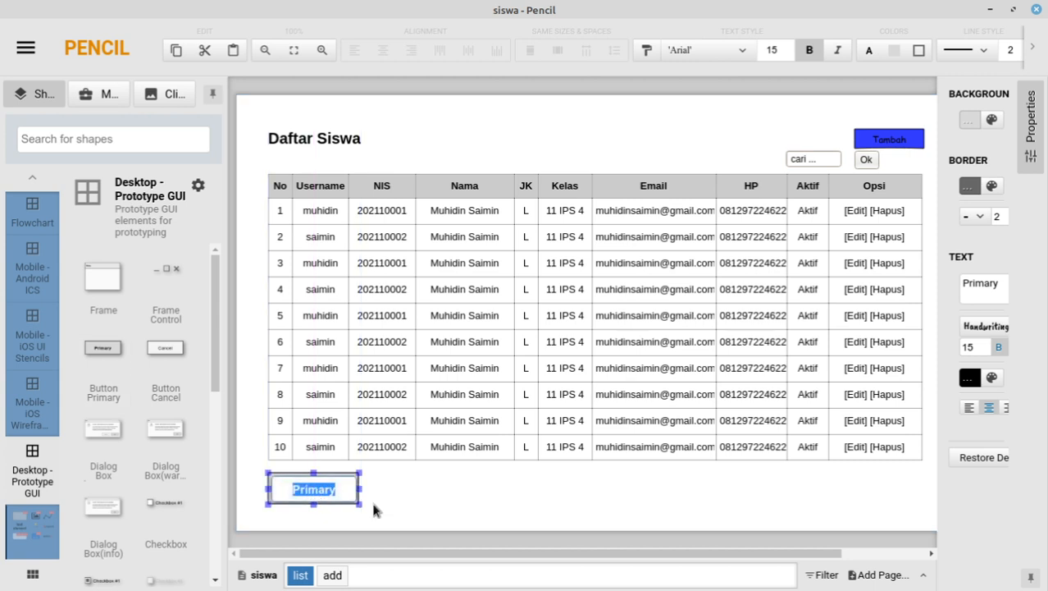
key(BackSpace)
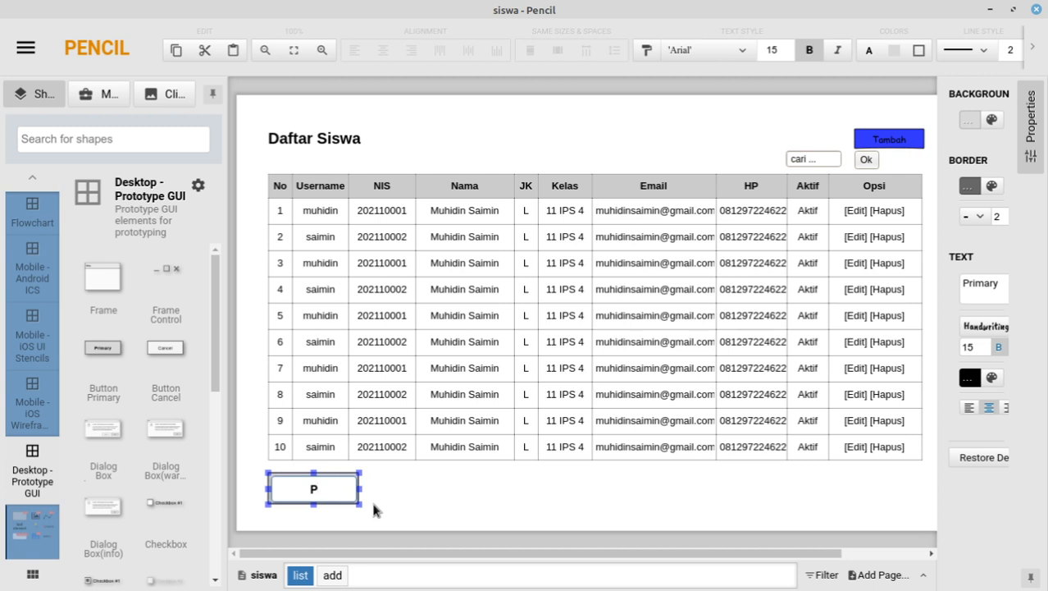
text(Prev)
click(376, 489)
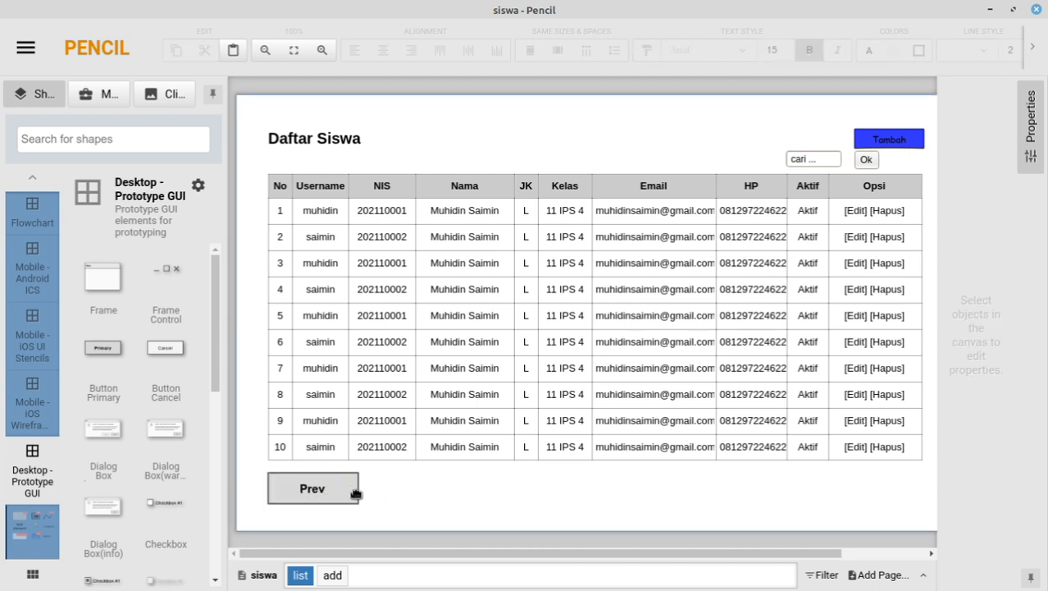
click(355, 482)
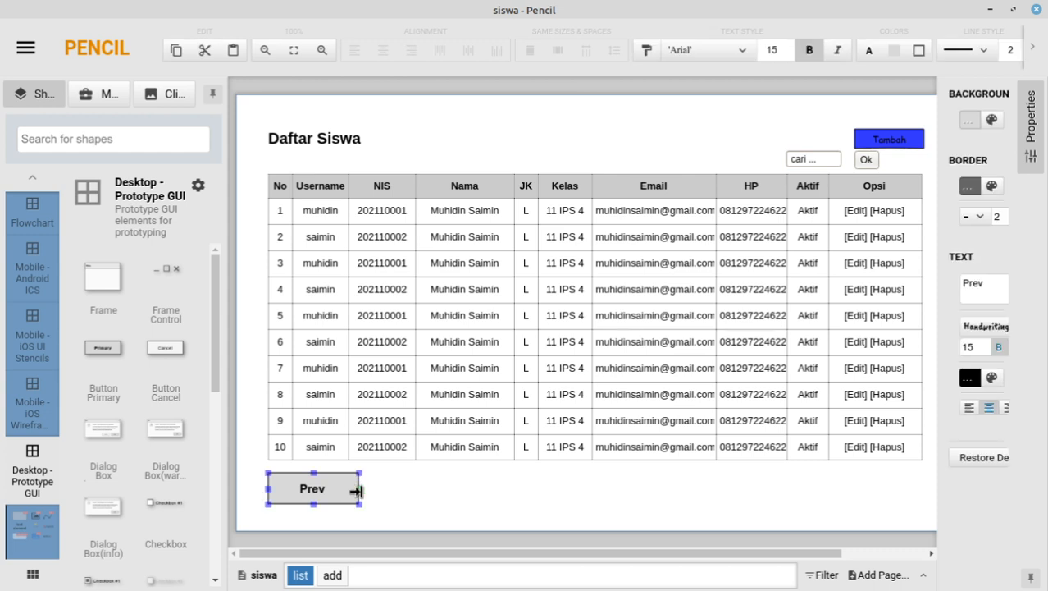
drag(358, 489, 304, 490)
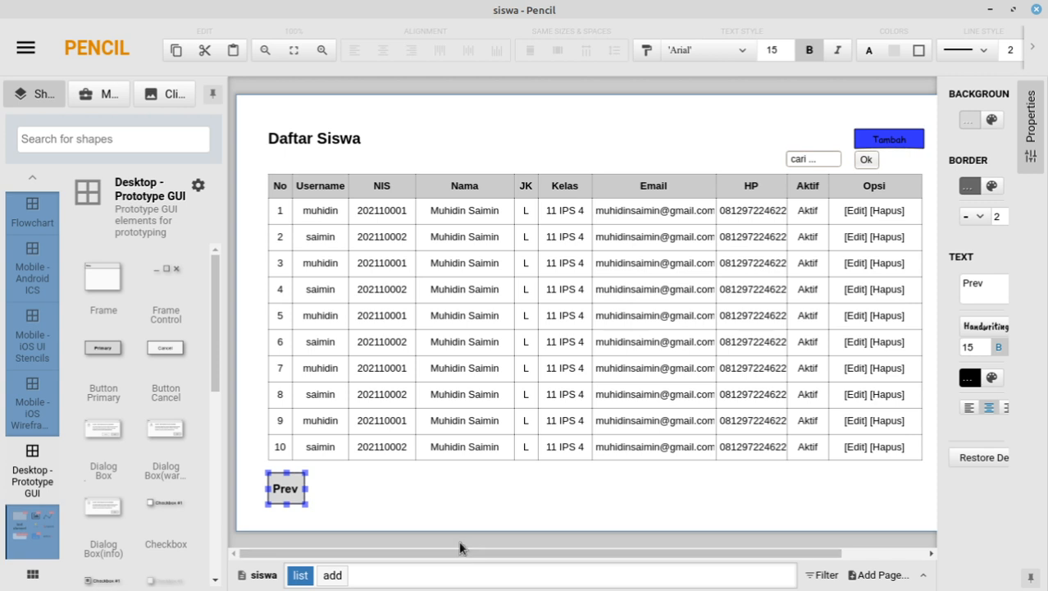
Step: Duplicate the Prev button right beside it and label the copy '1'
key(ctrl+c)
key(ctrl+v)
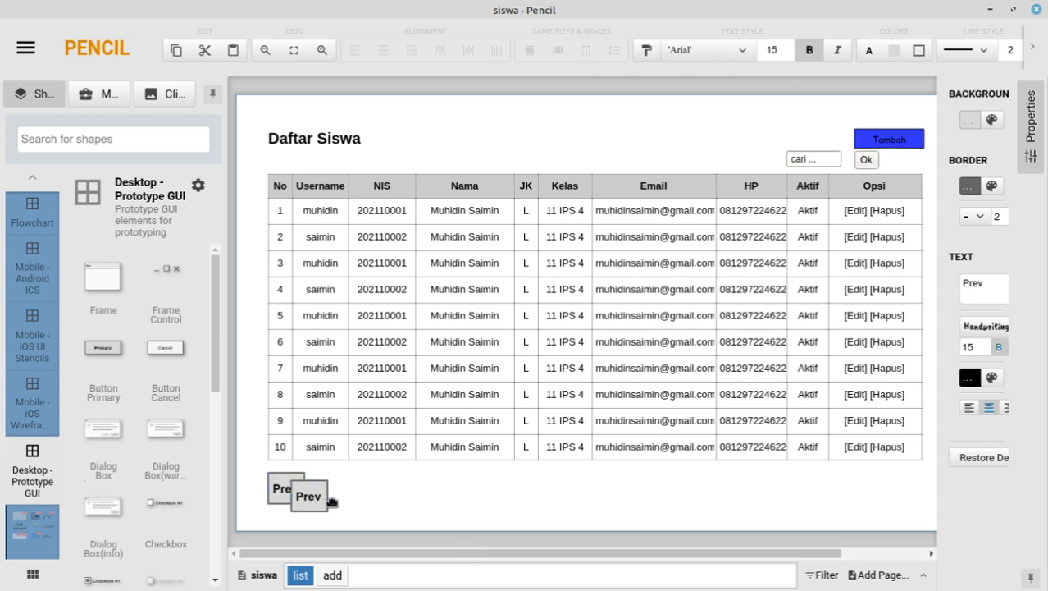
mouse_move(332, 502)
mouse_down()
mouse_move(340, 491)
mouse_move(328, 492)
mouse_up()
double_click(328, 490)
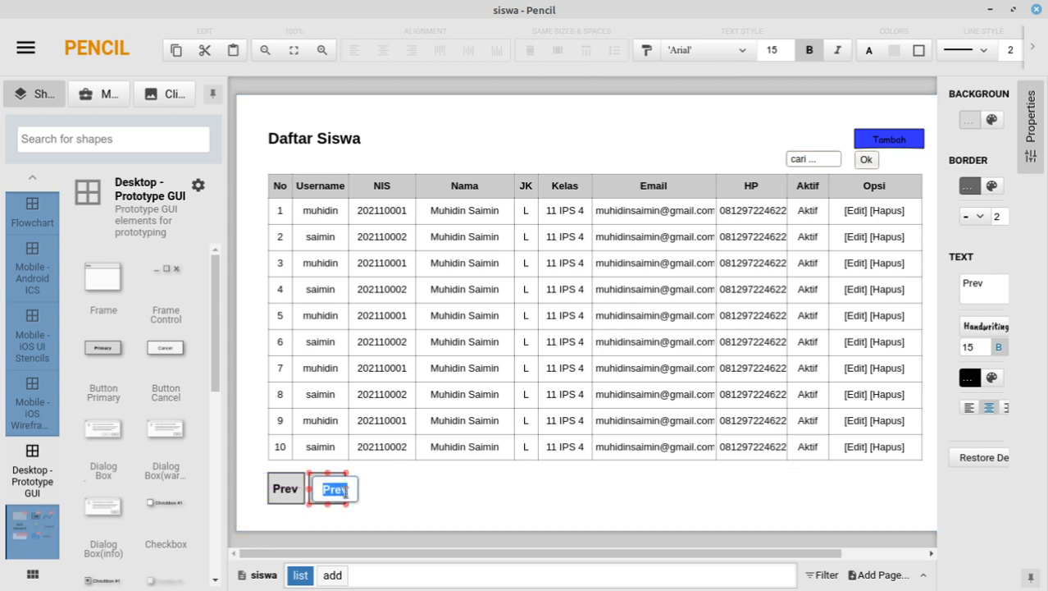
text(1)
key(Return)
Step: Narrow the 1 button and place a duplicate of it to its right
click(354, 497)
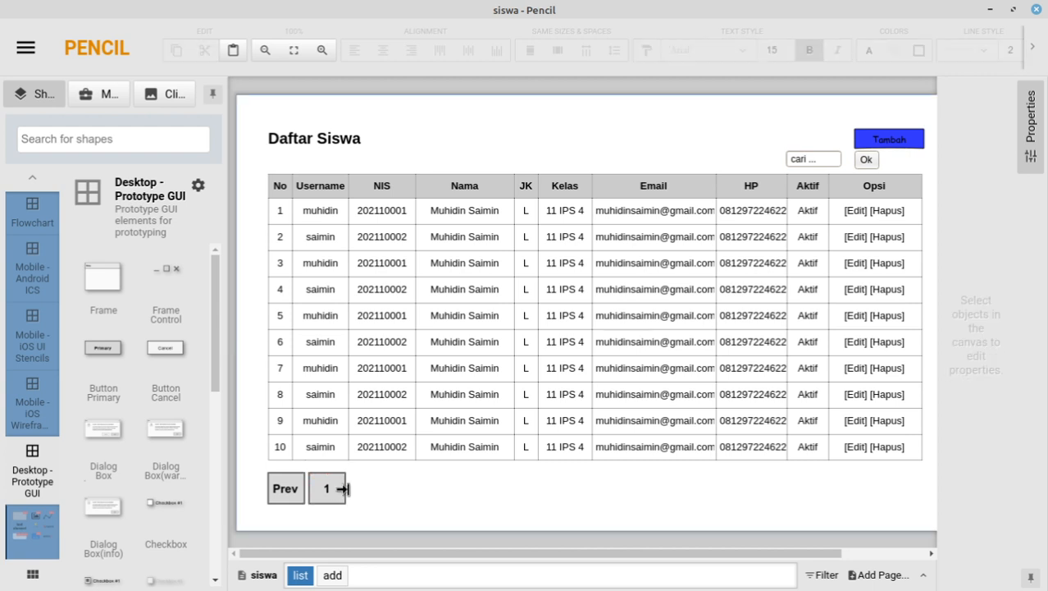
click(343, 488)
drag(343, 488, 329, 488)
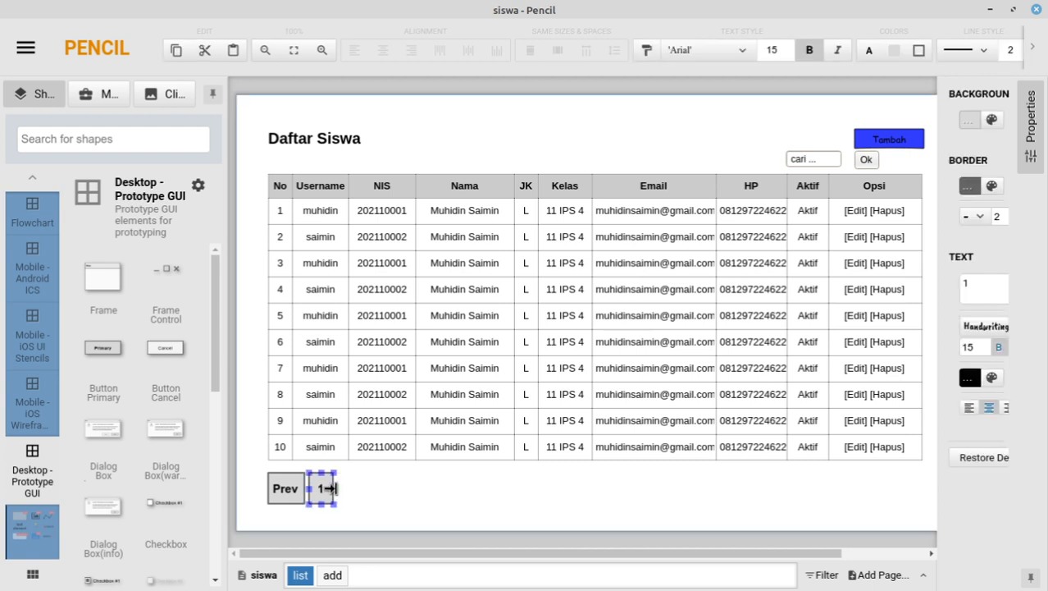
click(389, 501)
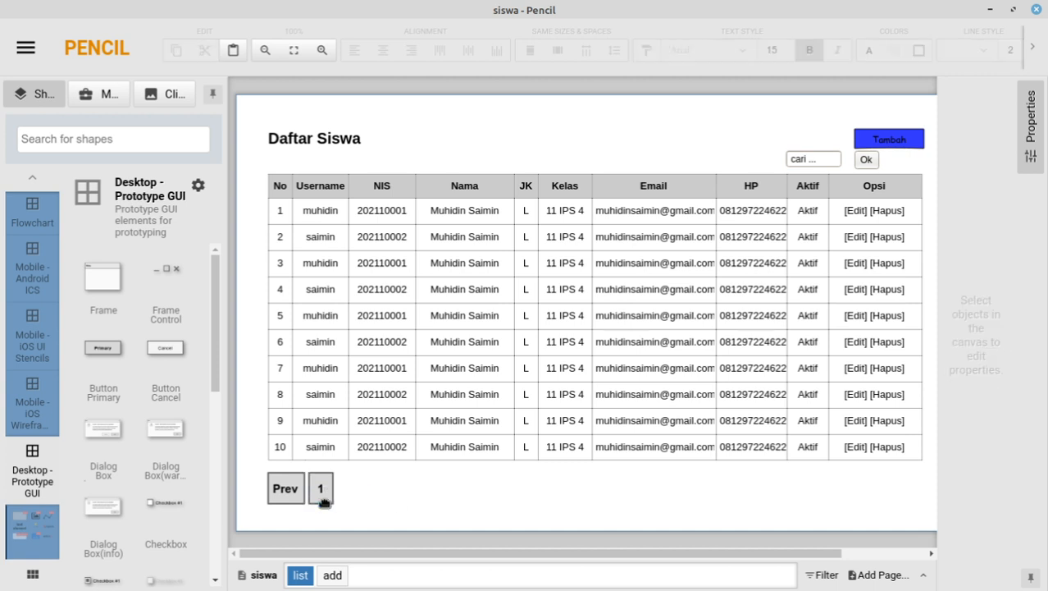
click(328, 494)
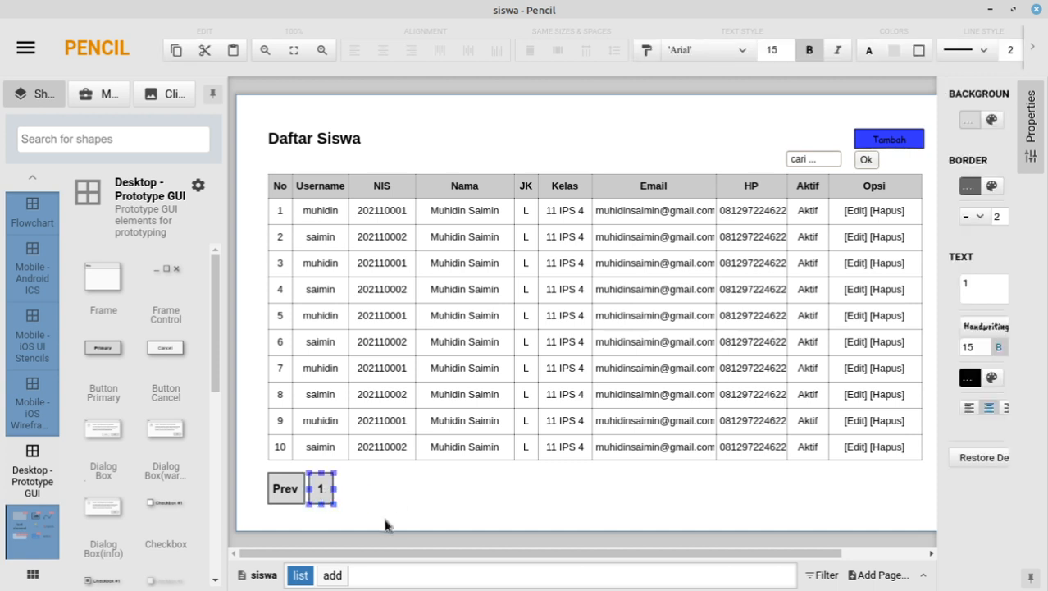
key(ctrl+v)
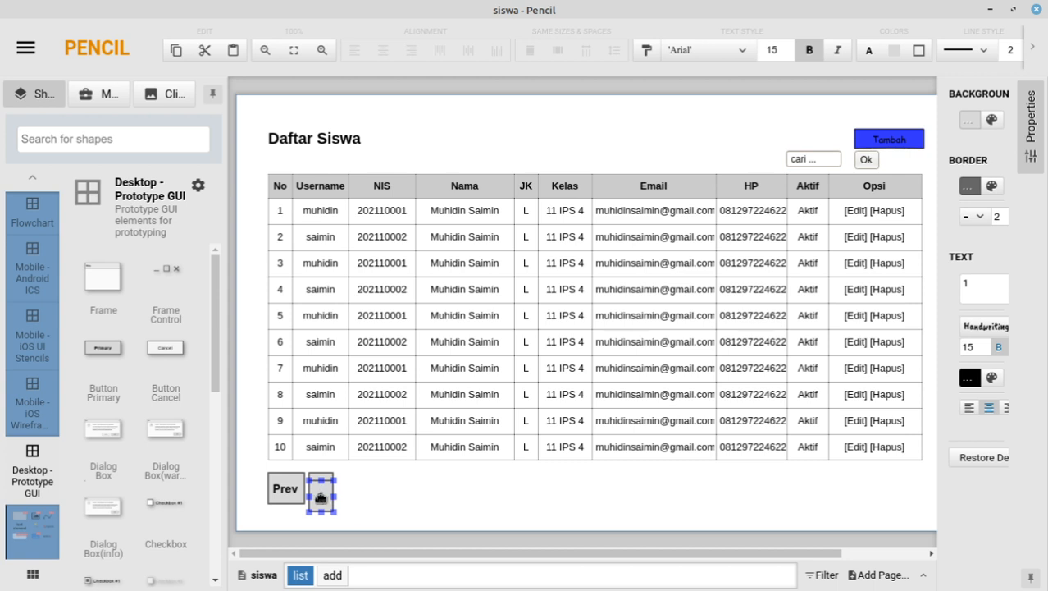
drag(320, 497, 348, 490)
Step: Copy the Prev button and place the copy after the two 1 buttons
click(295, 497)
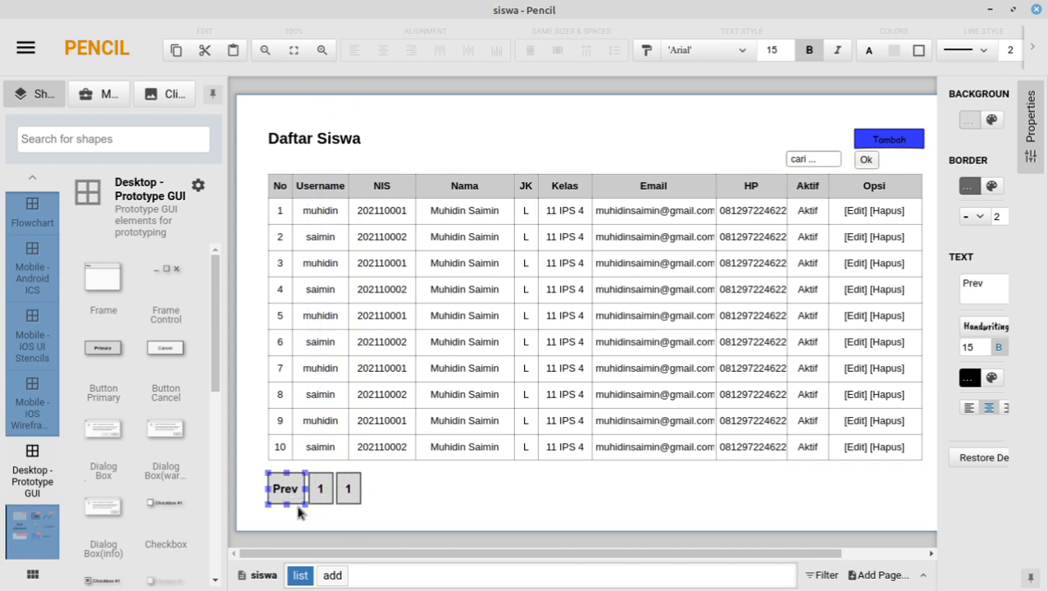
key(ctrl+c)
key(ctrl+v)
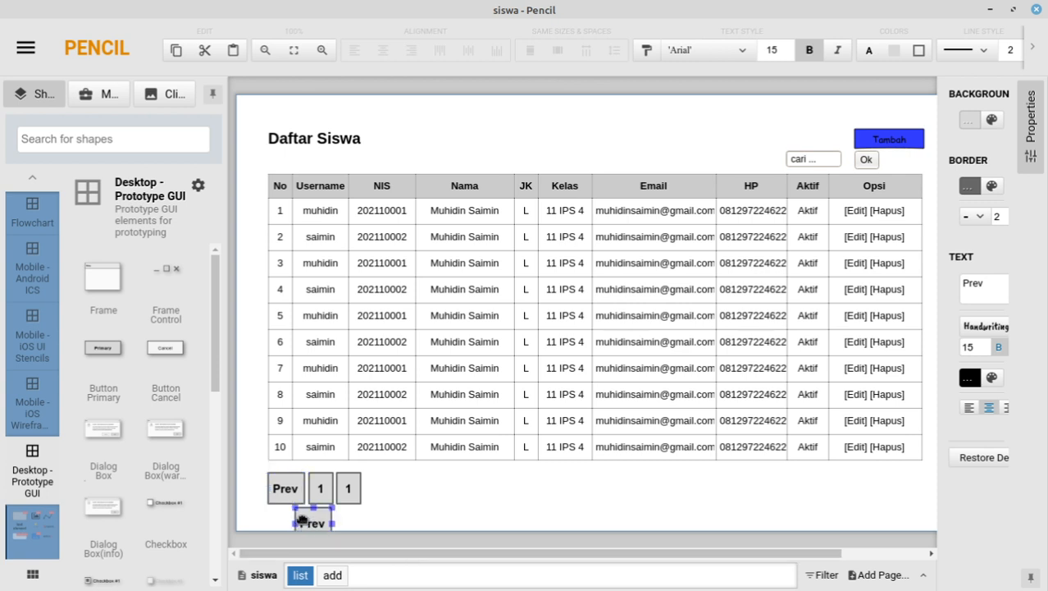
drag(301, 519, 385, 487)
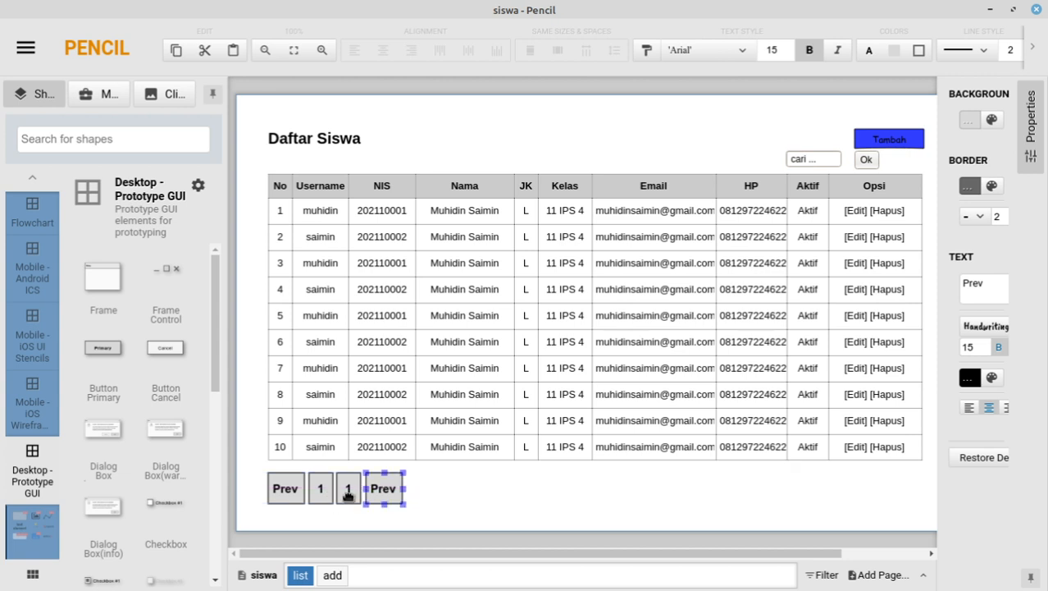
Step: Relabel the copied Prev button 'Next' and the second 1 button '2'
double_click(387, 491)
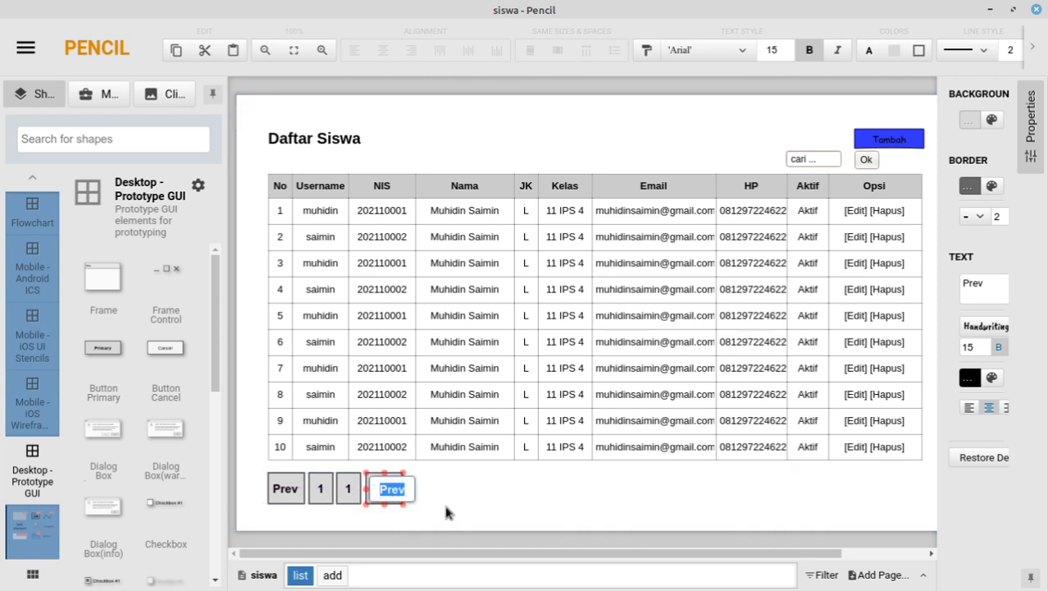
text(Next)
double_click(350, 492)
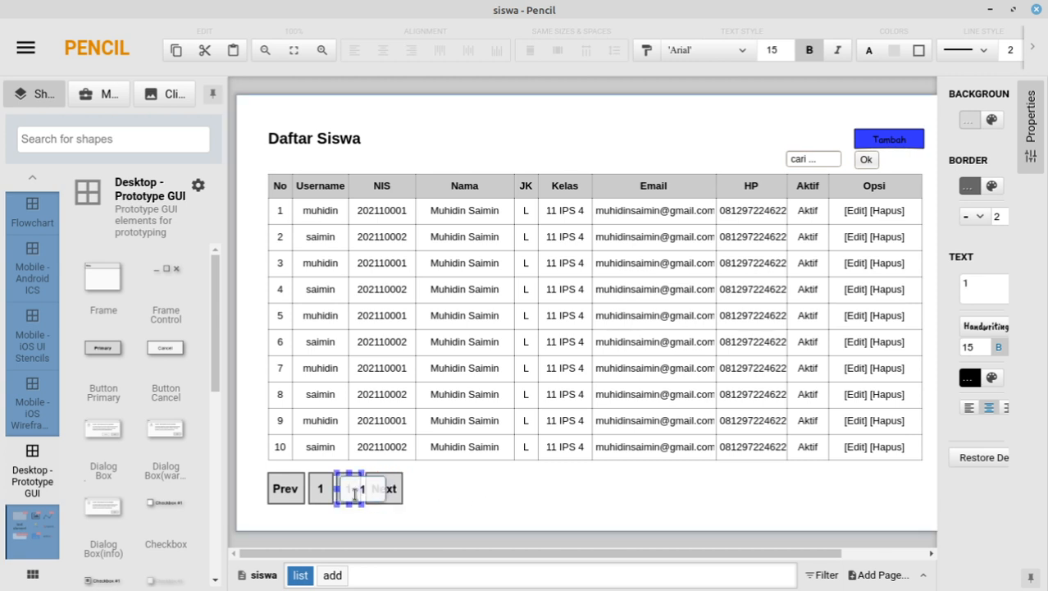
text(2)
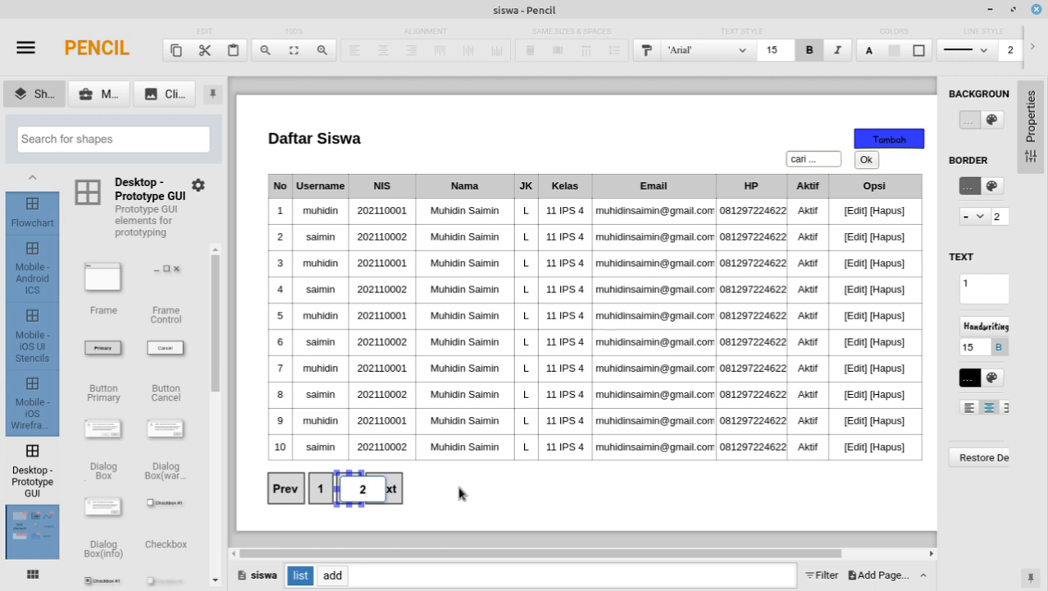
click(458, 492)
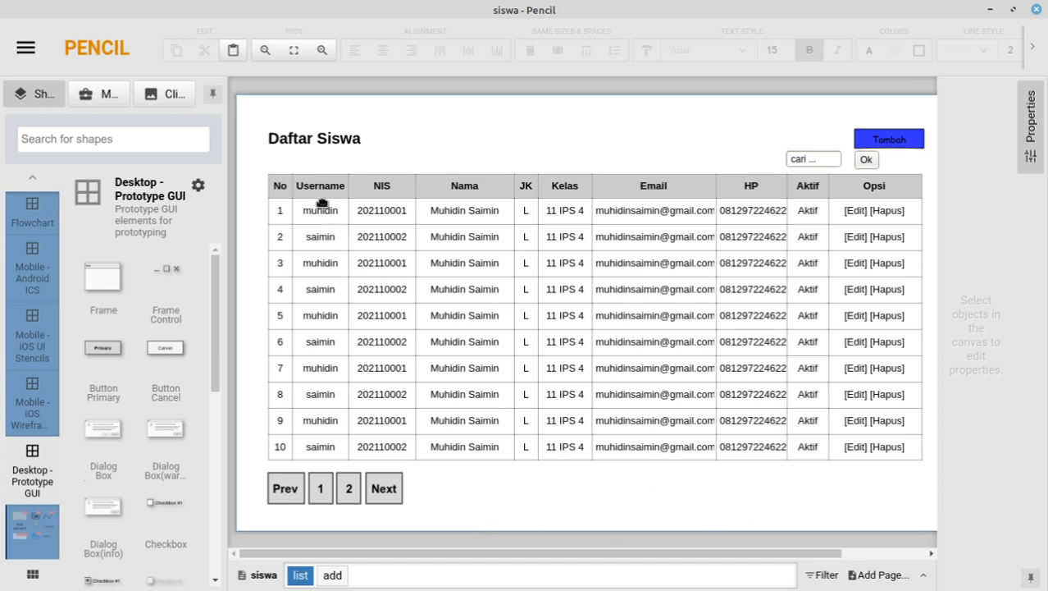
Step: Inspect the student table's text without changing it, then go to the add page
click(404, 265)
double_click(404, 265)
key(ctrl+a)
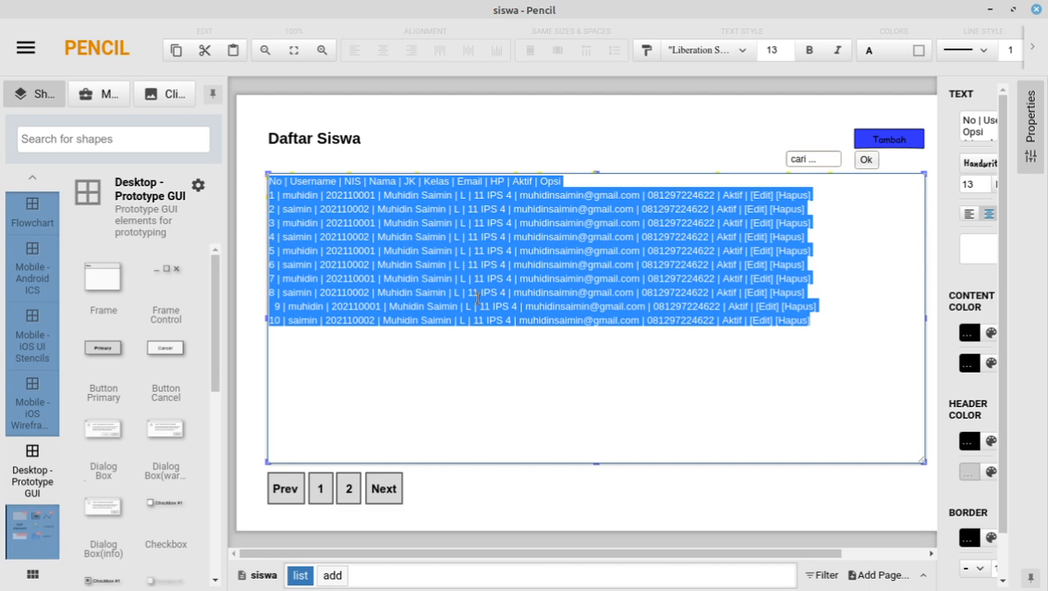
click(520, 492)
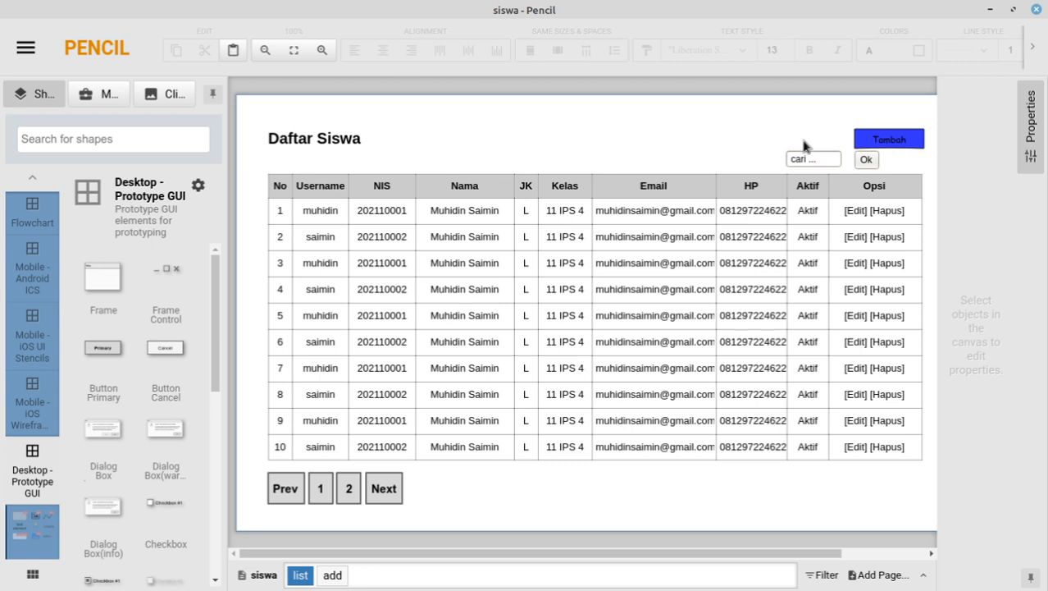
click(332, 575)
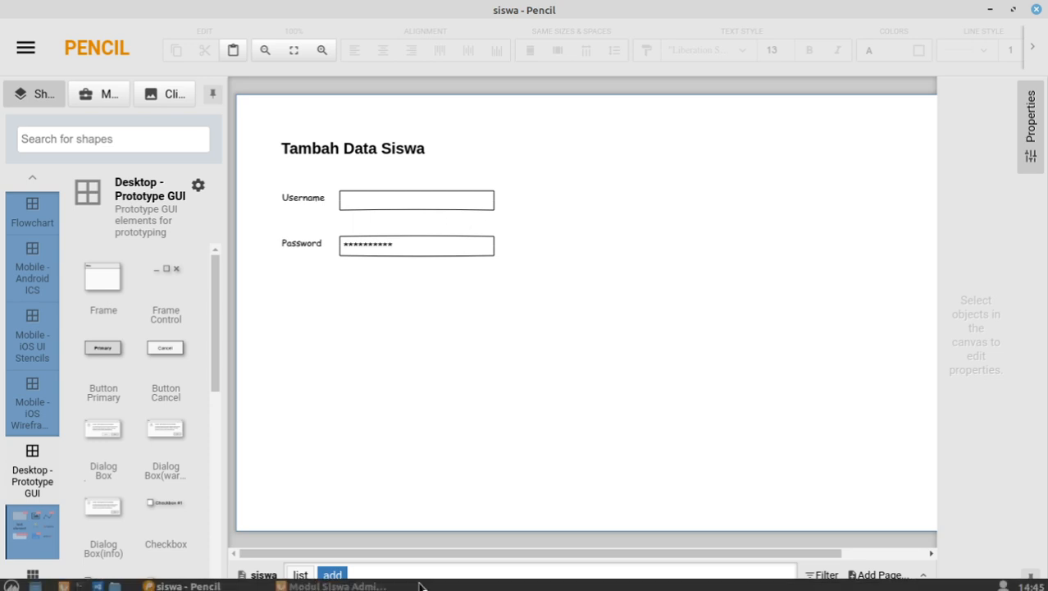
click(302, 575)
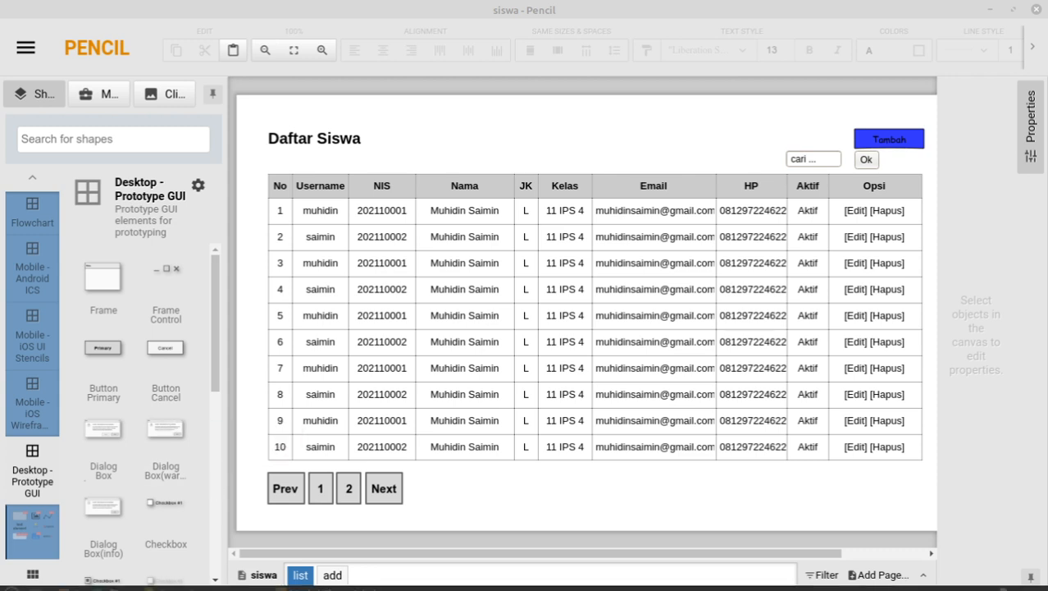
click(332, 575)
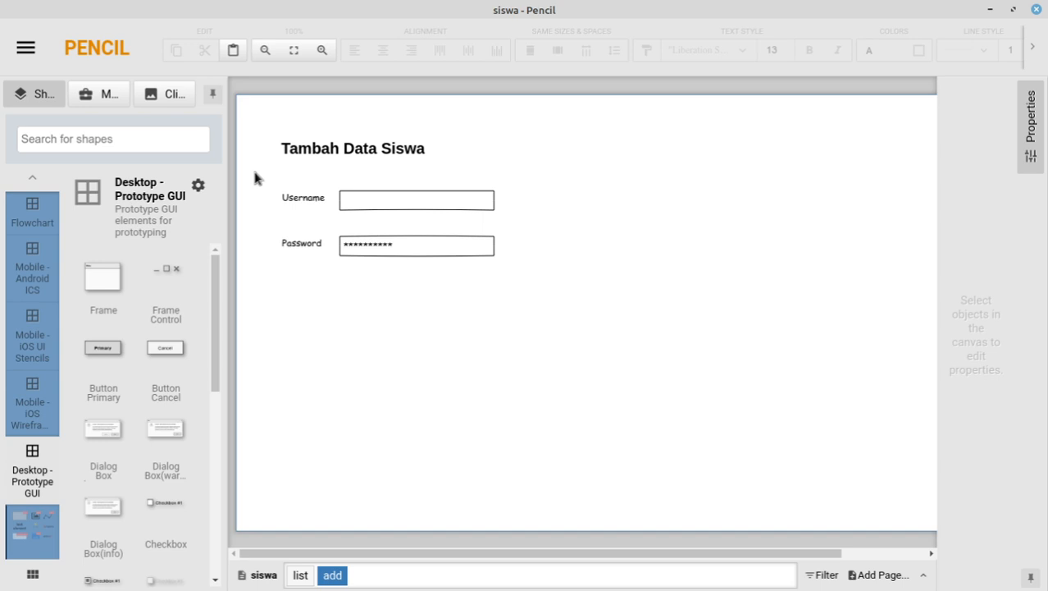
Step: Move the Username and Password fields down toward the bottom of the form
drag(255, 173, 427, 311)
drag(515, 319, 515, 319)
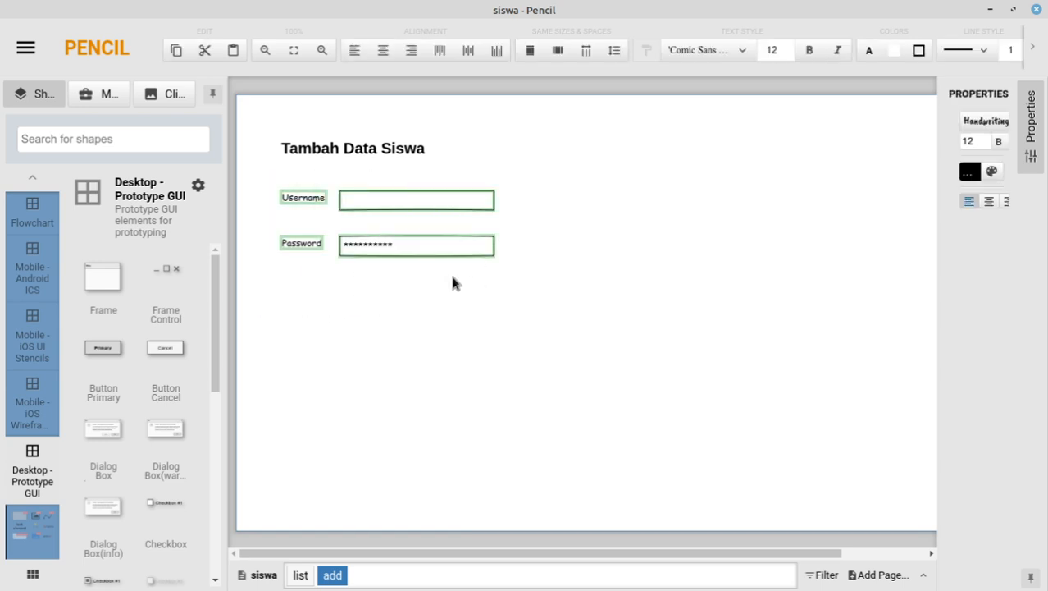
drag(428, 246, 437, 469)
click(403, 357)
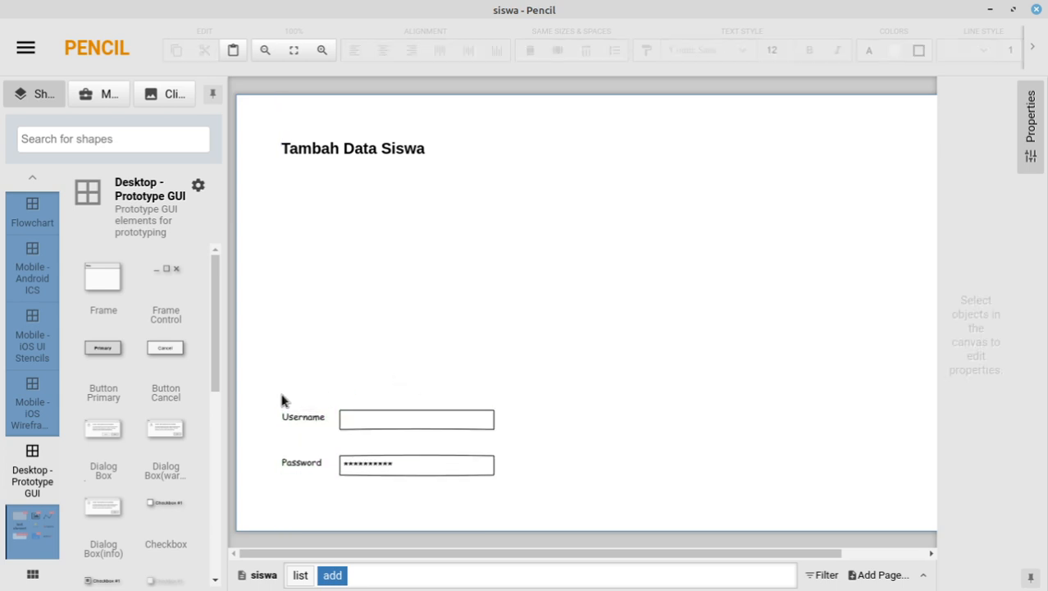
Step: Stack the Username row tightly above Password and paste a copy of it
click(445, 425)
drag(444, 428, 452, 450)
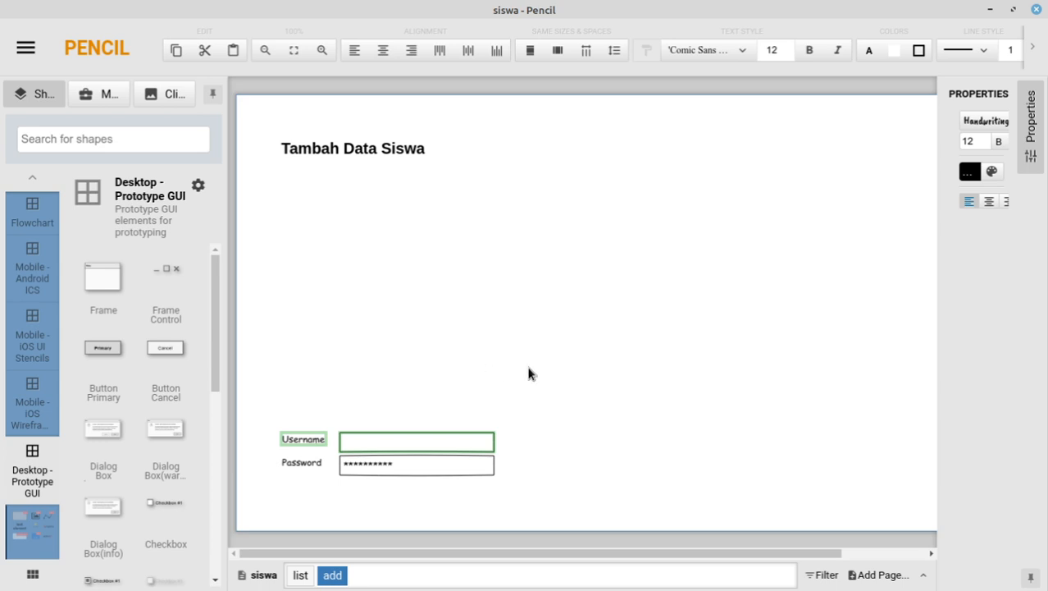
key(Up)
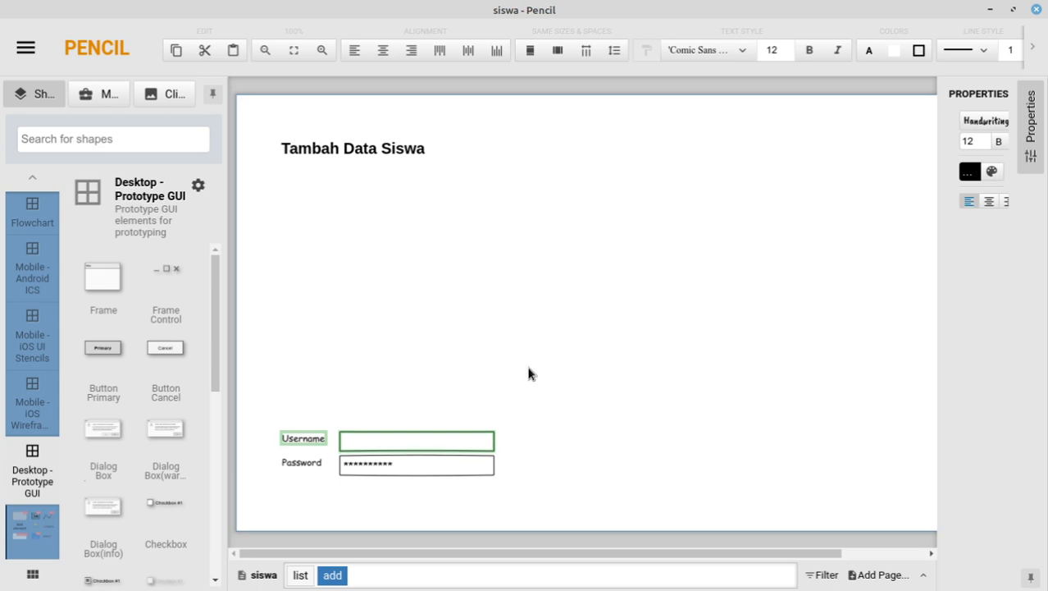
click(528, 374)
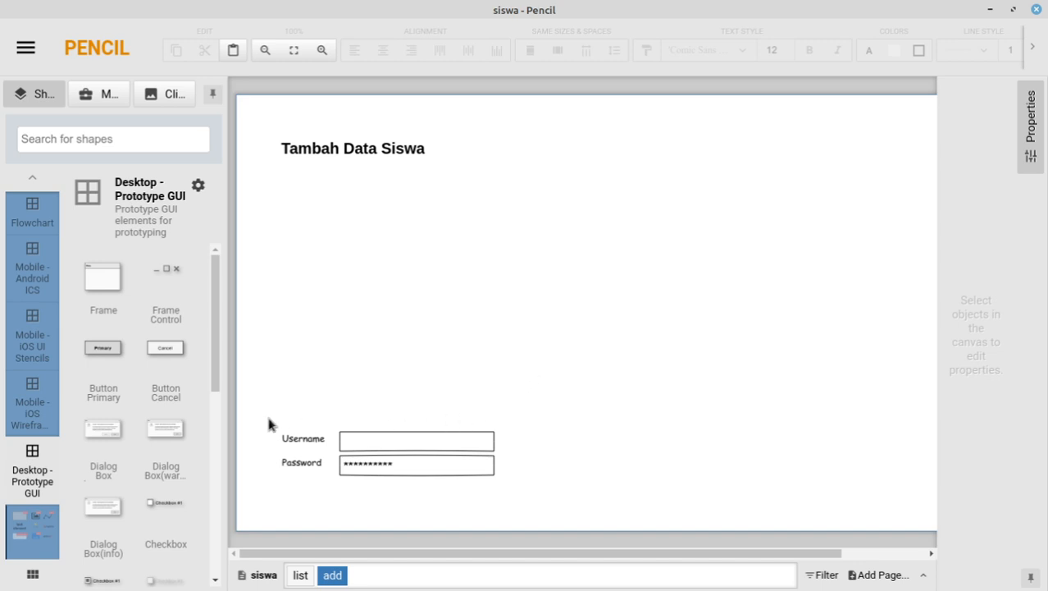
drag(269, 412, 500, 457)
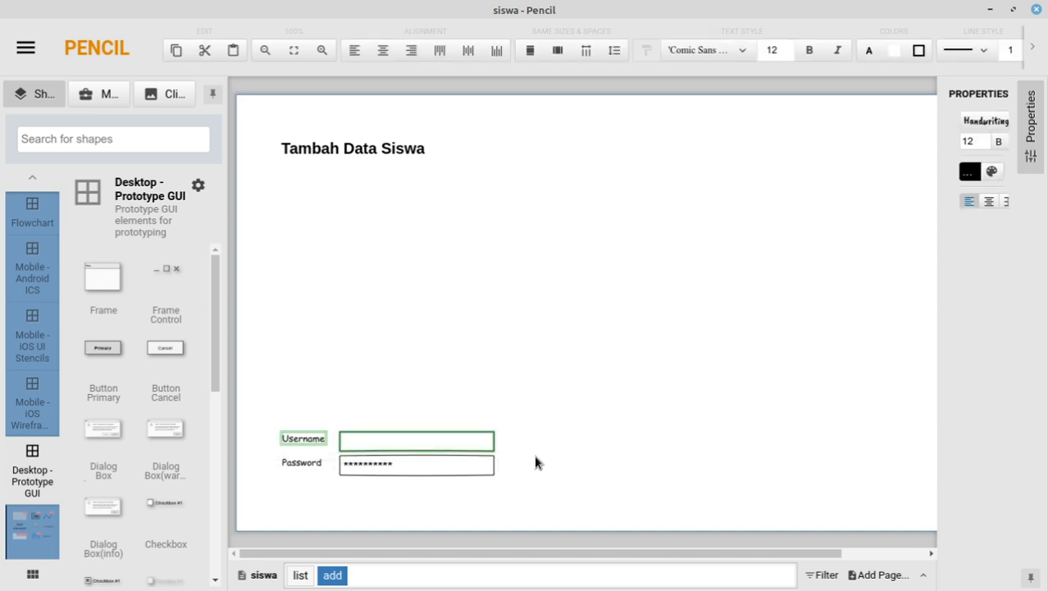
click(285, 205)
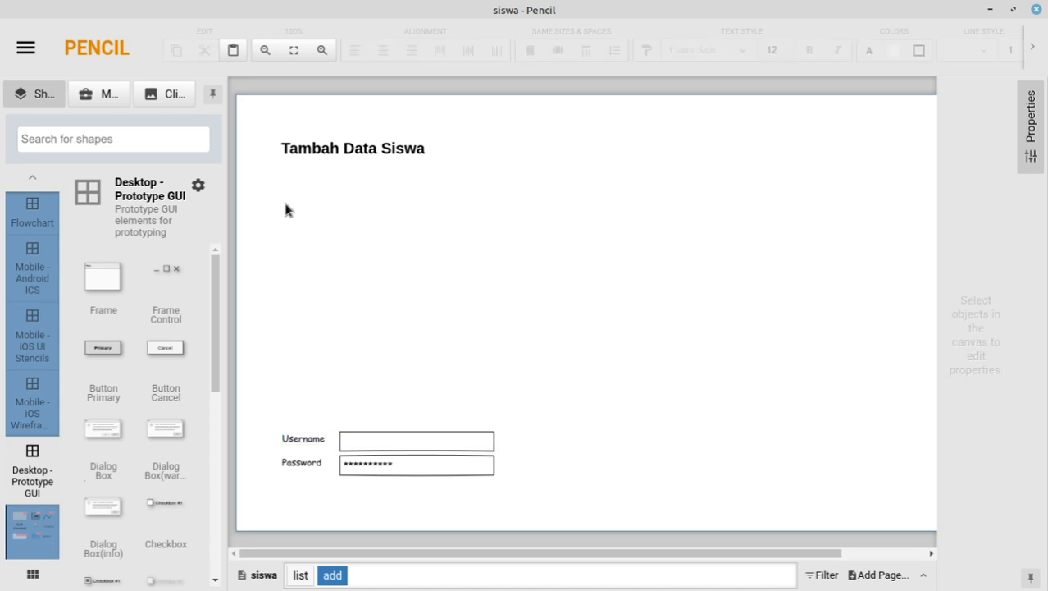
key(ctrl+v)
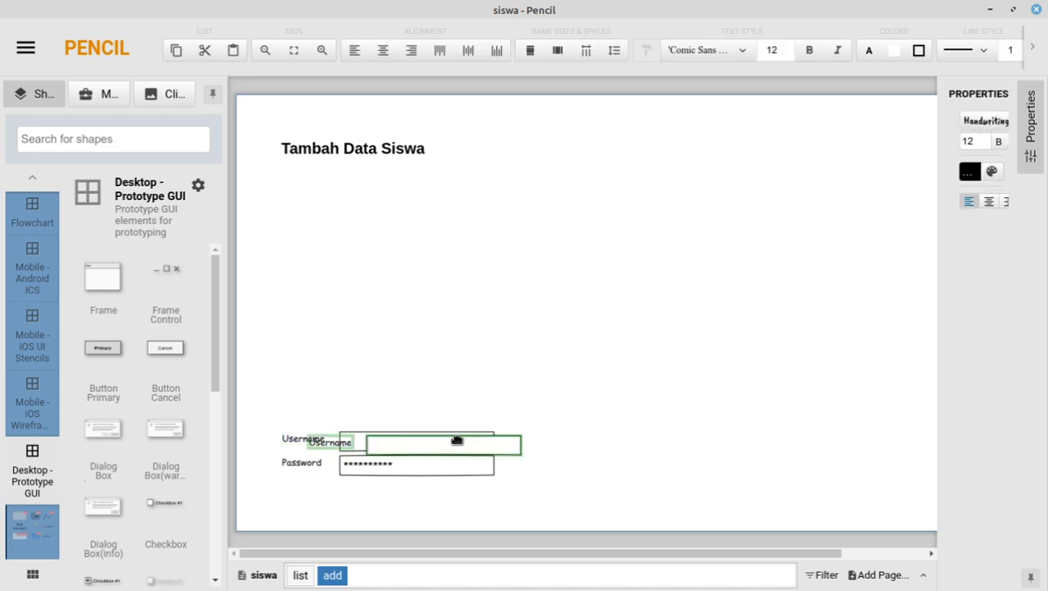
Step: Place two copies of the Username row just below the form title
drag(457, 441, 418, 185)
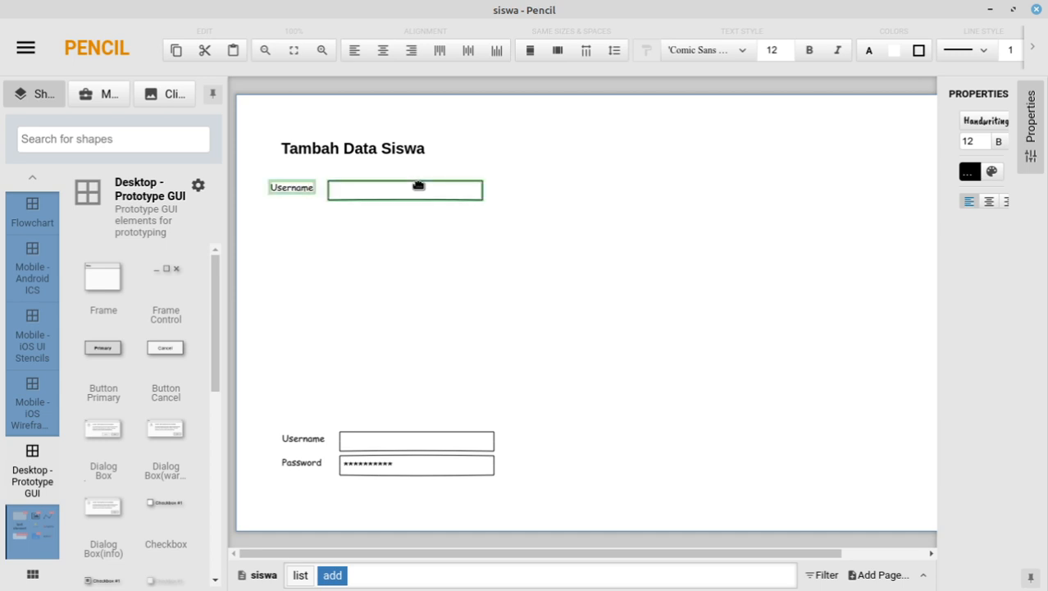
key(ctrl+v)
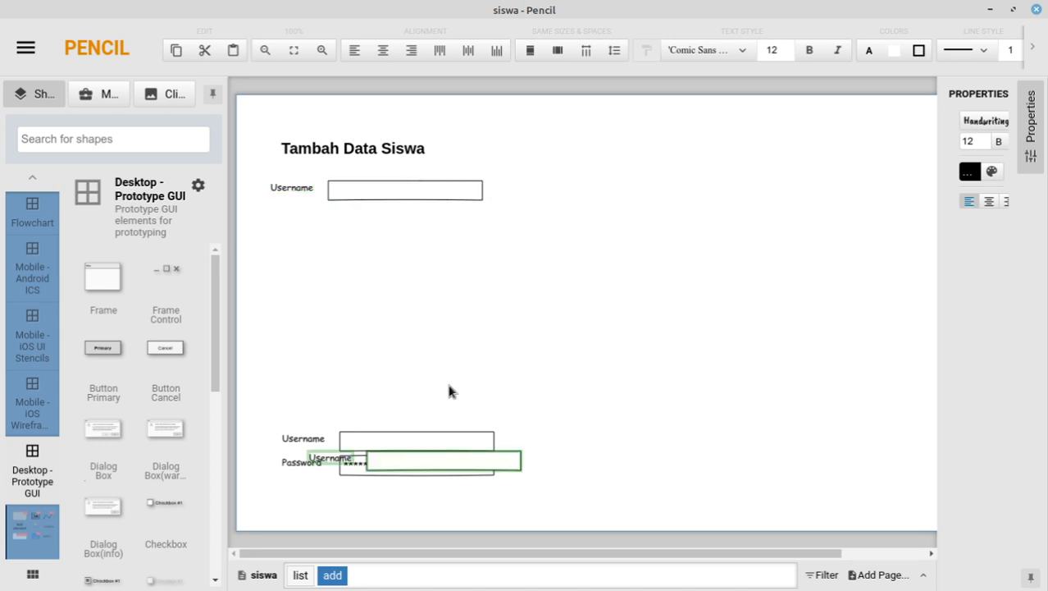
drag(464, 466, 422, 254)
Step: Rename the two new labels 'Nama' and 'Tempat Lahir'
double_click(297, 187)
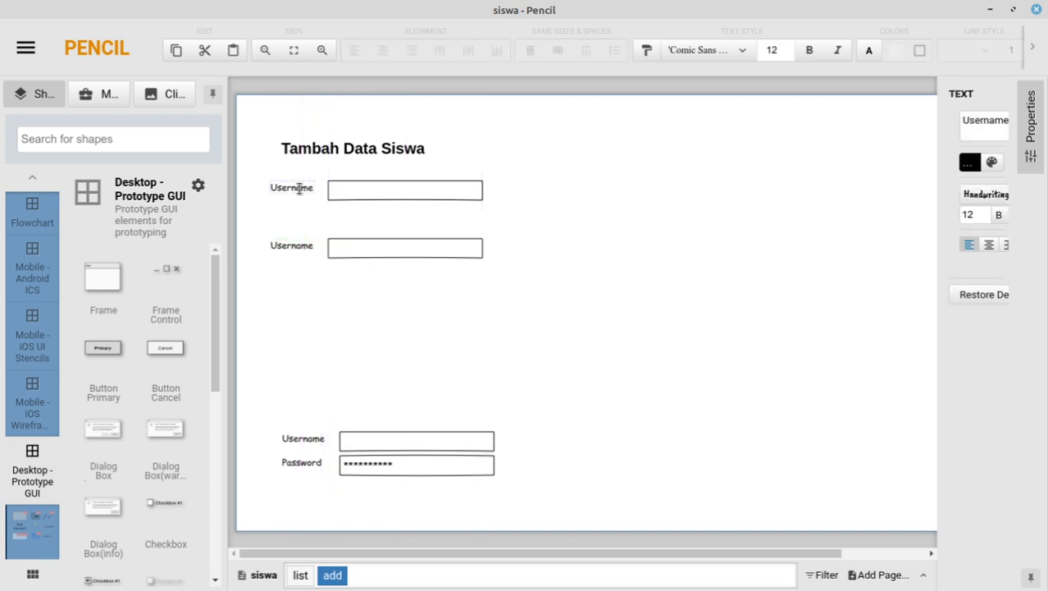
text(Nama)
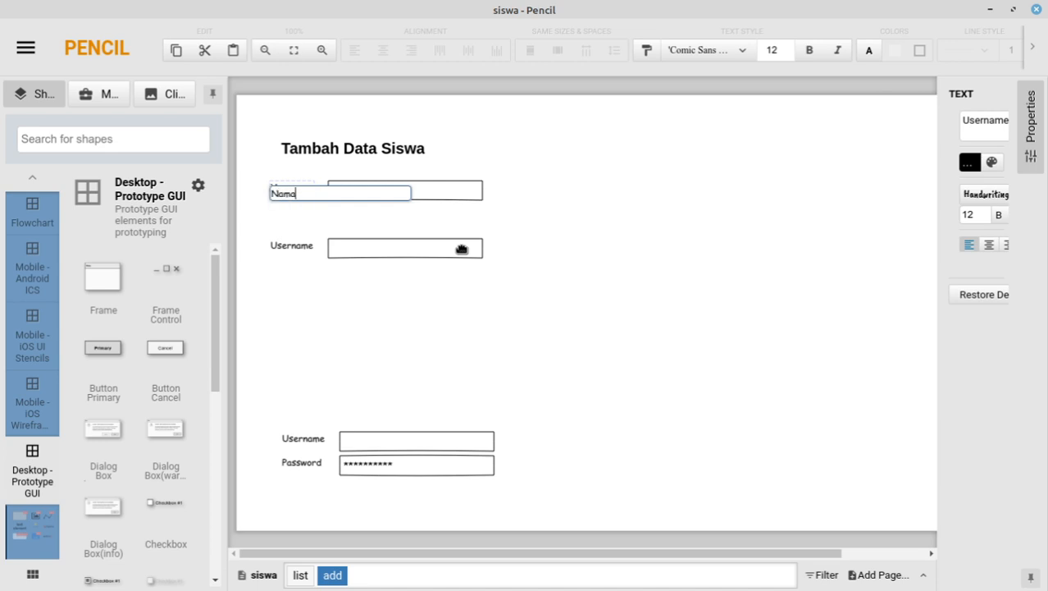
double_click(286, 245)
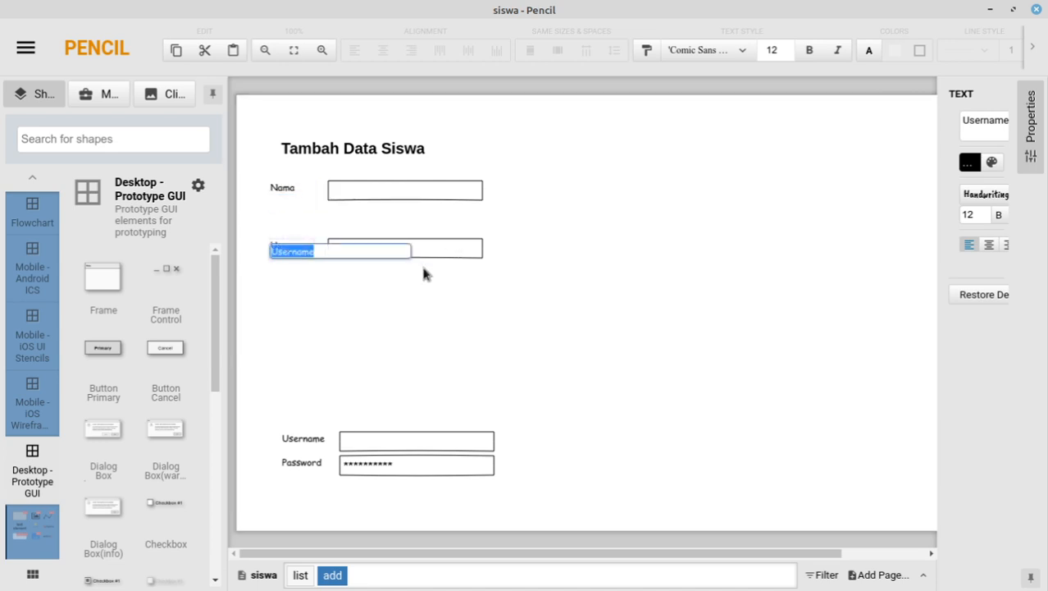
text(Tempat )
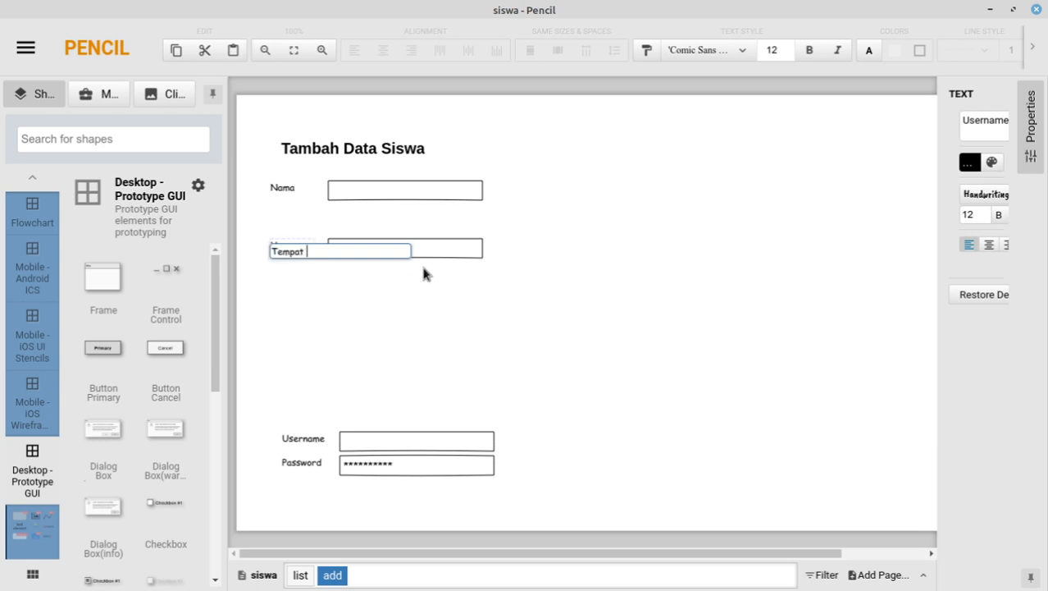
text(Lahir)
click(423, 274)
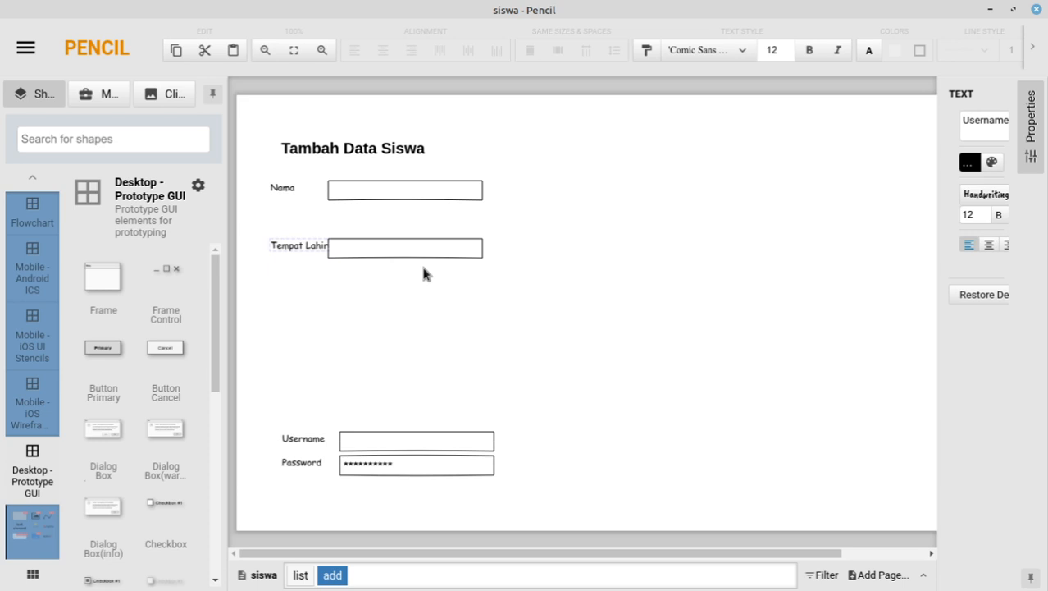
Step: Shift the Tempat Lahir input box right and align the Nama box in the same column
click(414, 252)
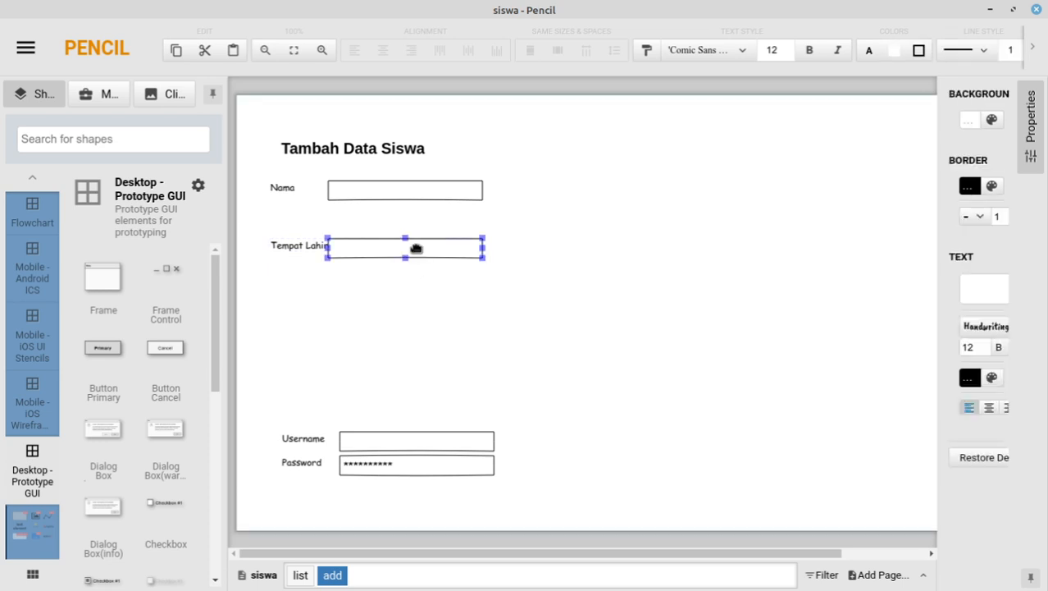
drag(417, 248, 419, 244)
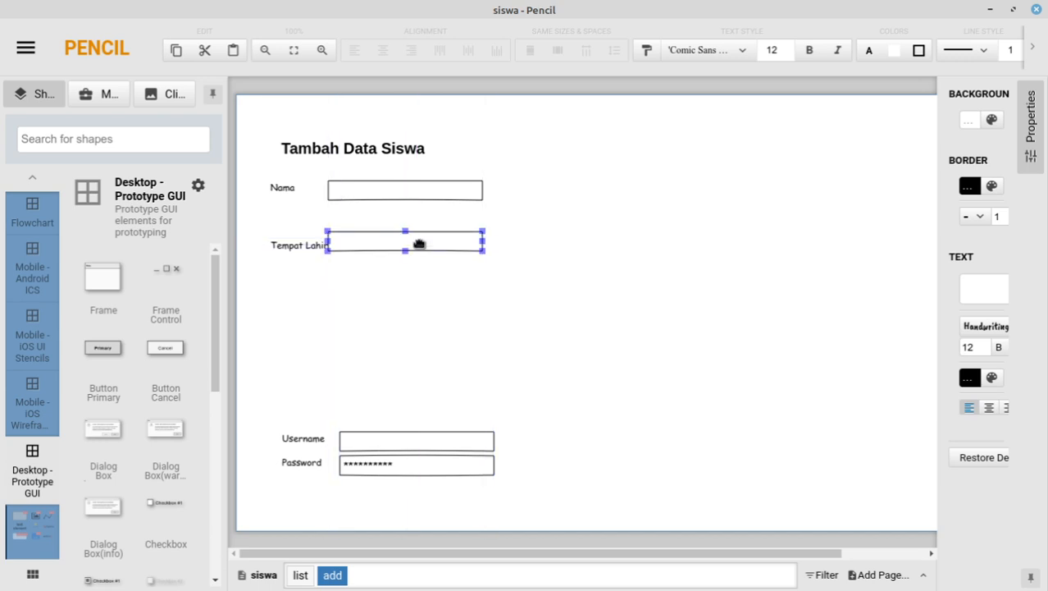
key(Right)
key(Right)
key(Right)
key(Right)
key(Right)
key(Right)
key(Down)
key(Down)
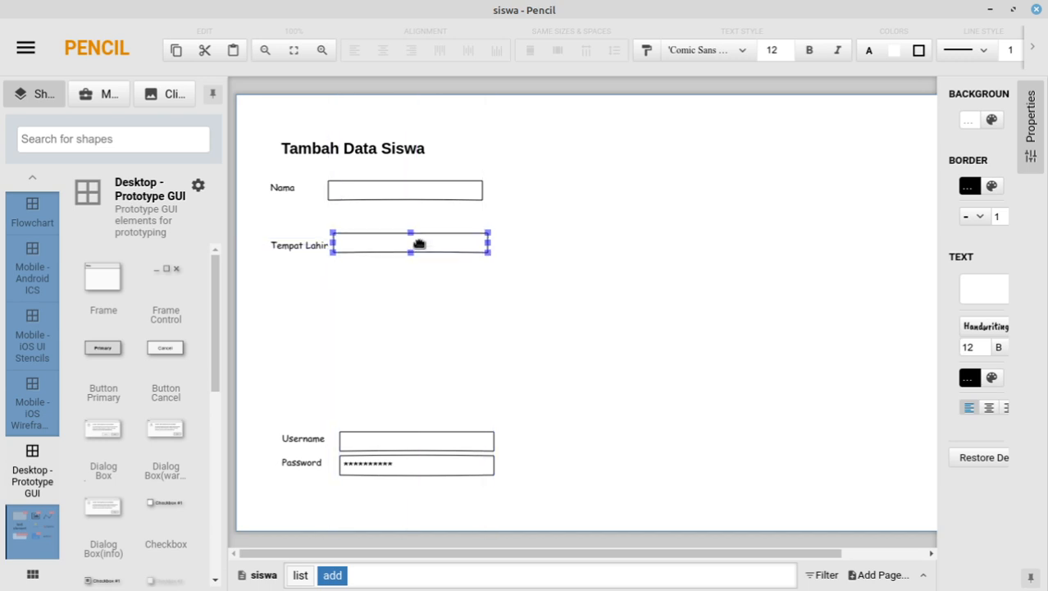
key(Right)
key(Right)
key(Right)
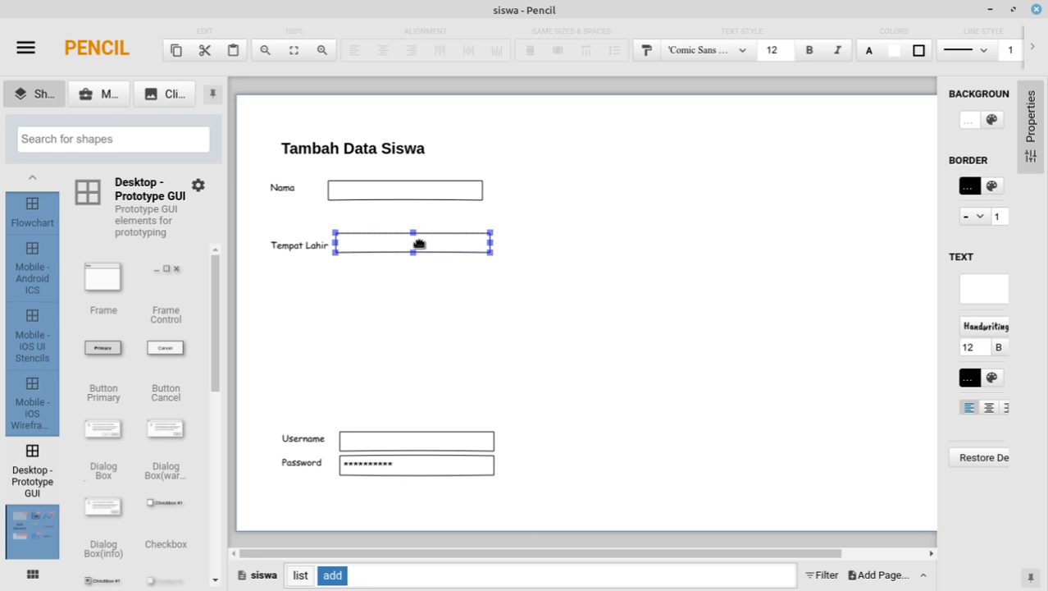
click(373, 191)
drag(373, 191, 382, 191)
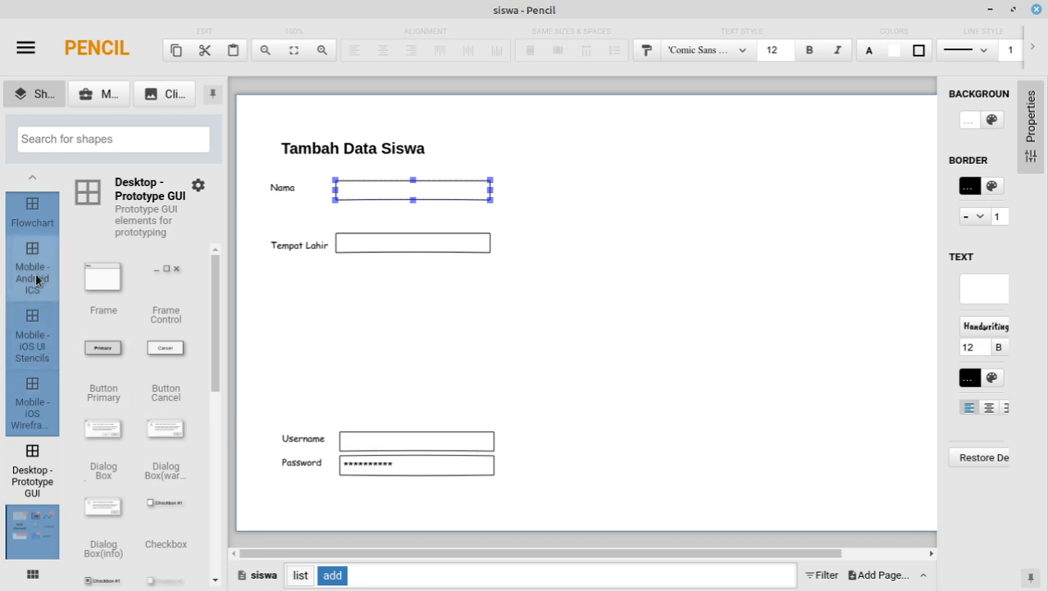
Step: Show the Mobile - iOS Wireframe shape collection and browse its stencils
click(37, 394)
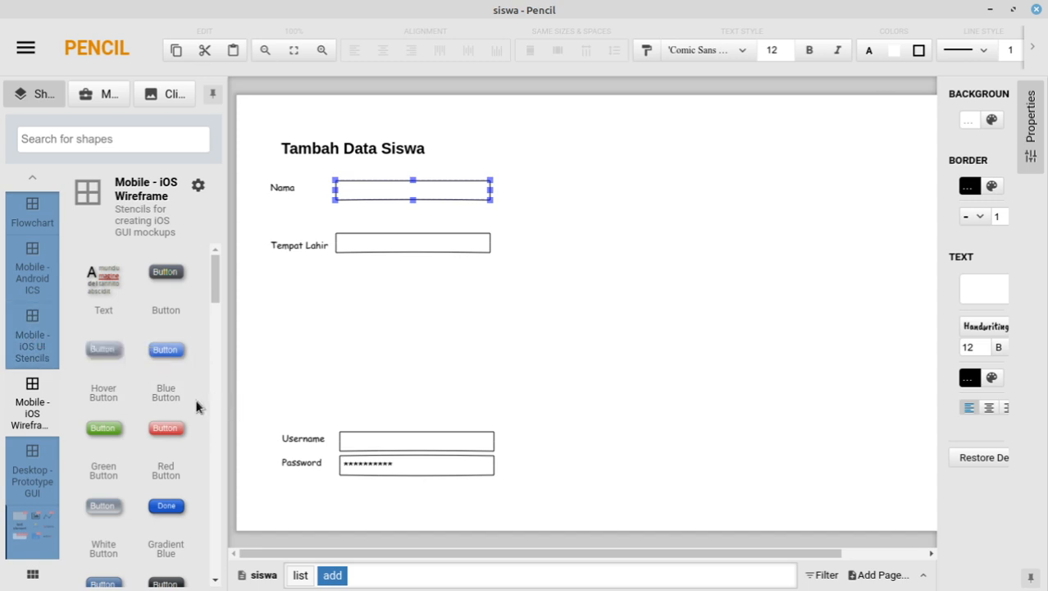
scroll(141, 368, down, 1)
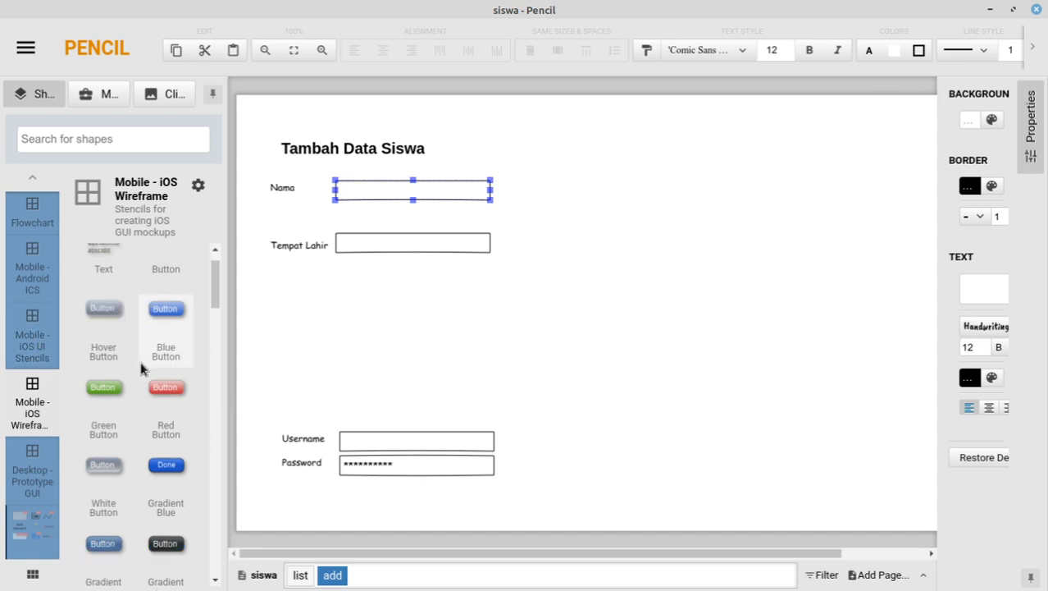
scroll(140, 363, down, 3)
scroll(140, 369, down, 2)
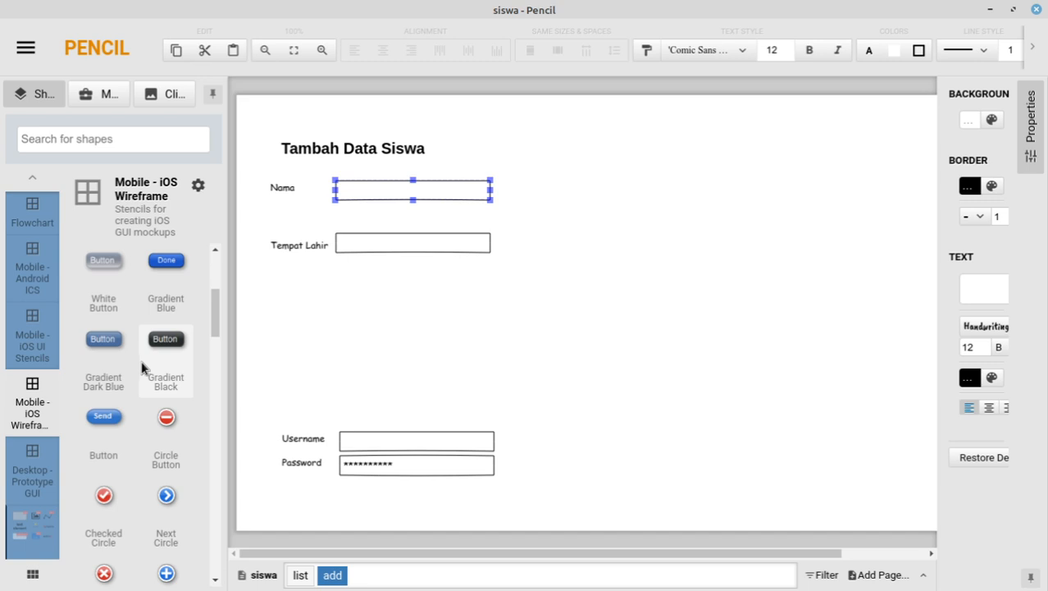
scroll(141, 360, down, 1)
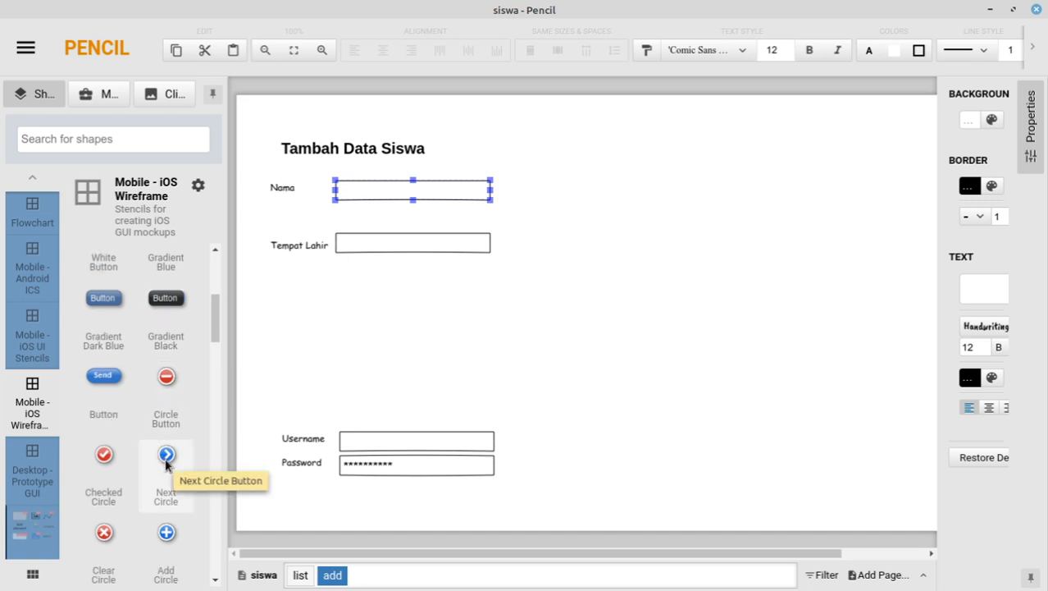
Step: Switch to the list page and scroll through the Daftar Siswa table
click(295, 576)
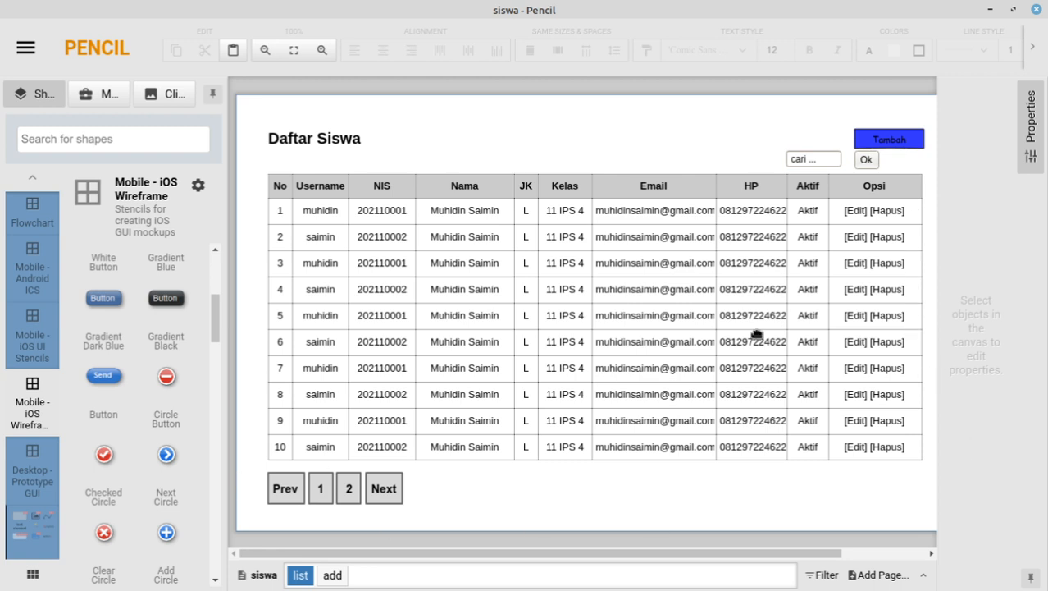
scroll(122, 415, down, 5)
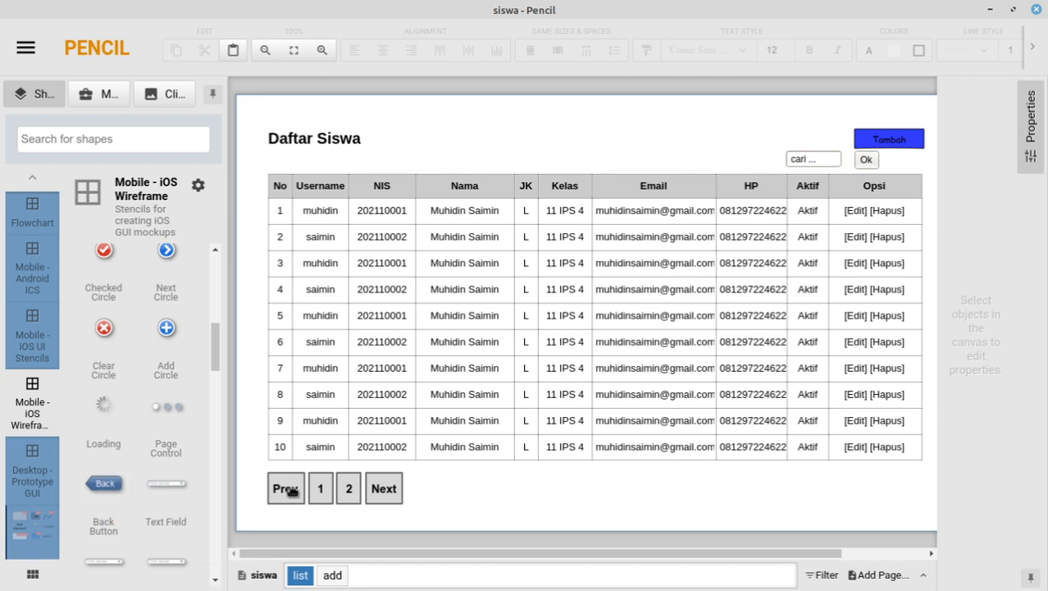
scroll(119, 440, down, 2)
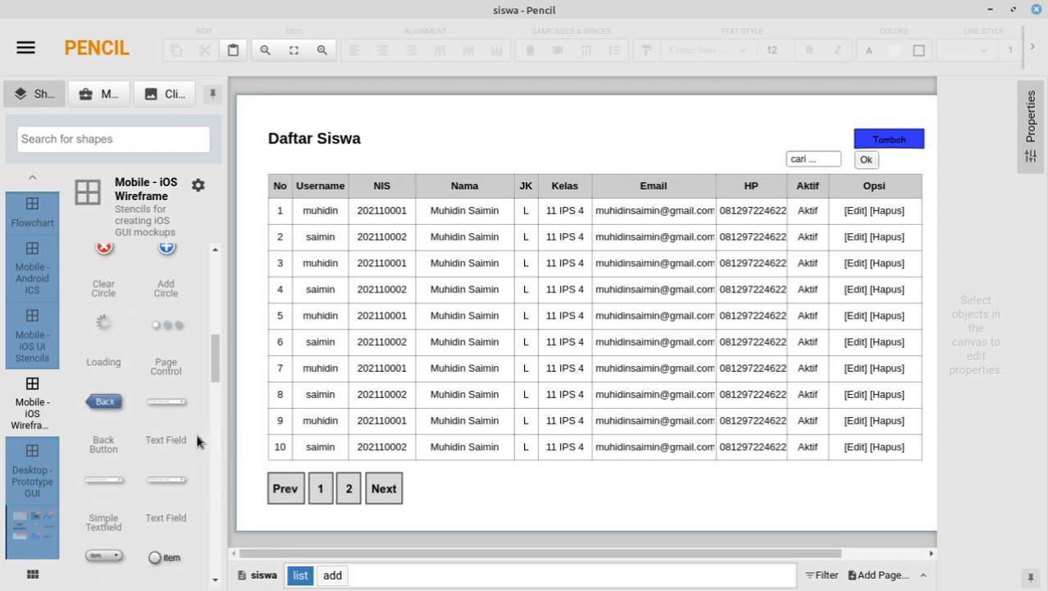
scroll(197, 437, down, 3)
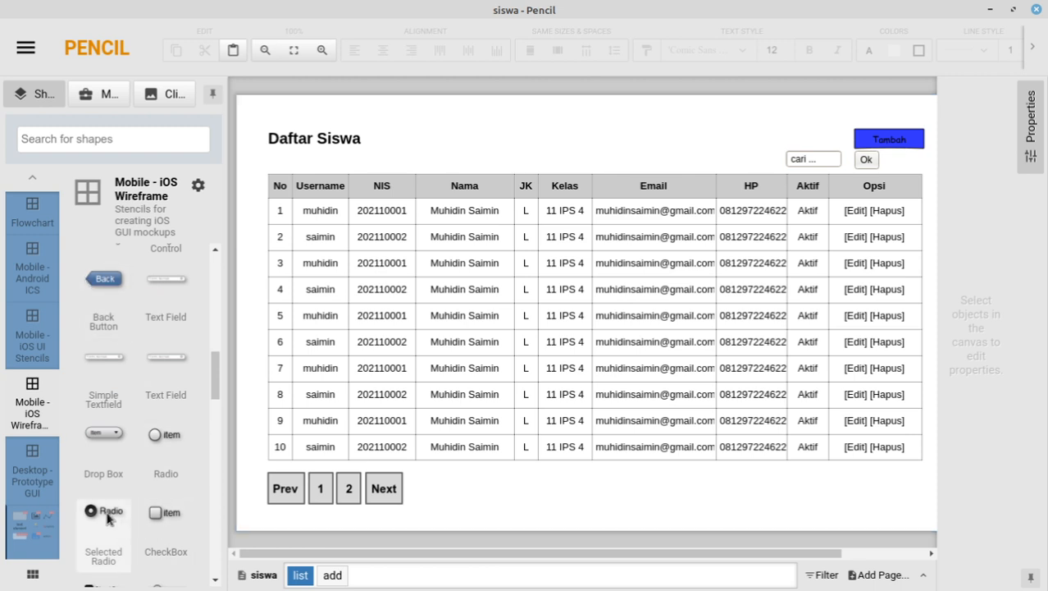
Step: On the add page, place a Selected Radio under Nama labelled 'Laki-laki'
click(331, 576)
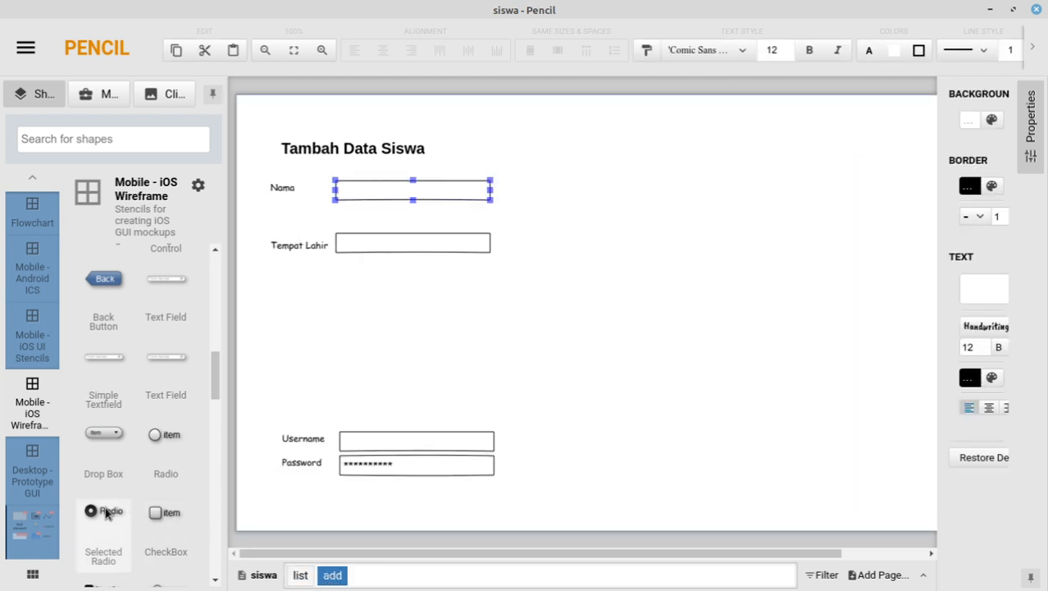
drag(105, 513, 351, 216)
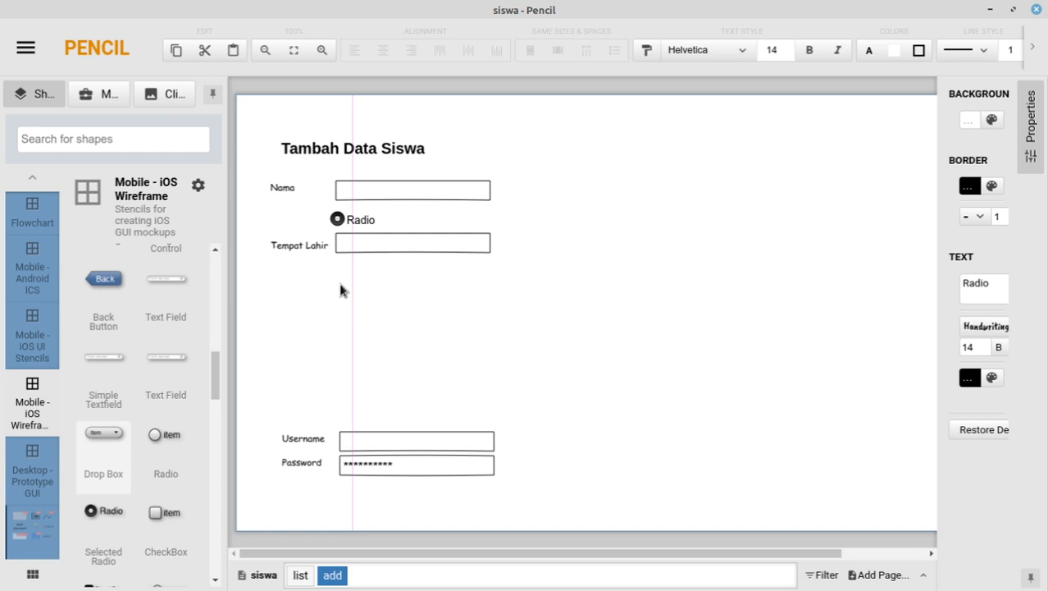
drag(354, 212, 362, 217)
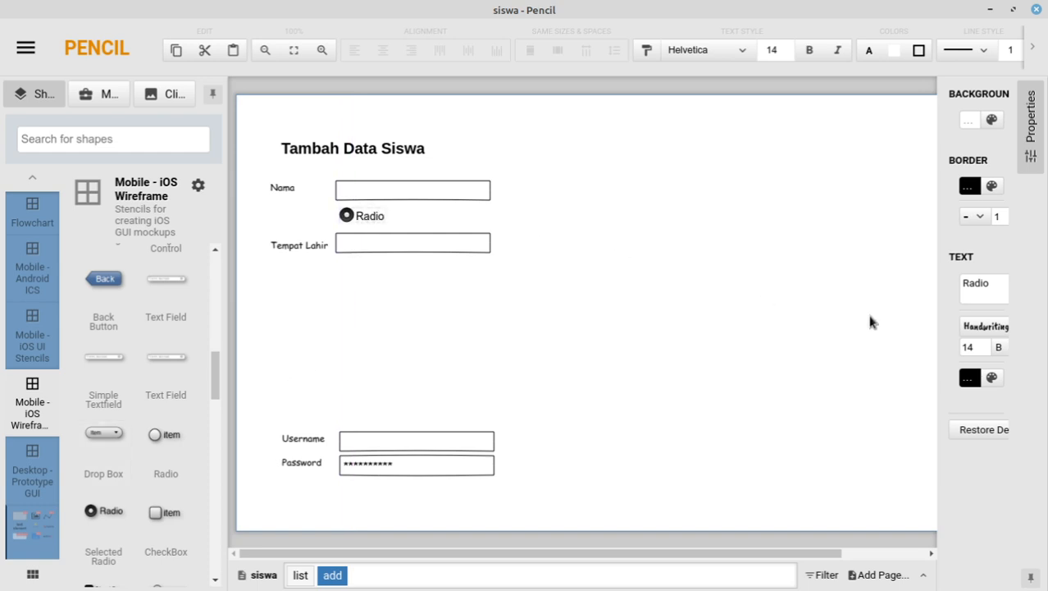
double_click(994, 283)
text(Laki)
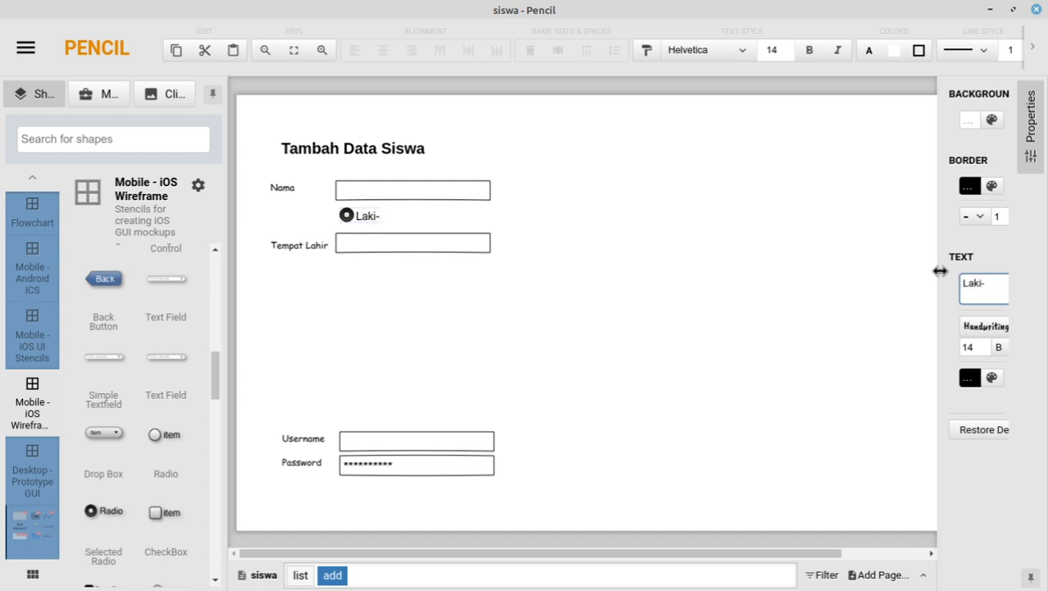
text(-laki)
click(373, 228)
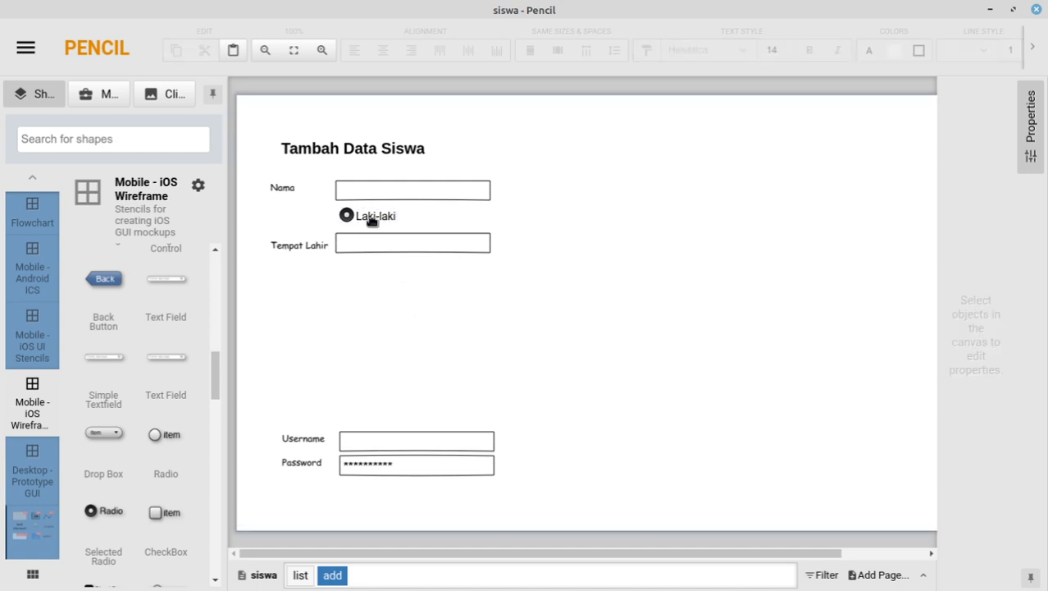
Step: Duplicate the Laki-laki radio beside it and relabel the copy 'Perempuan'
click(372, 220)
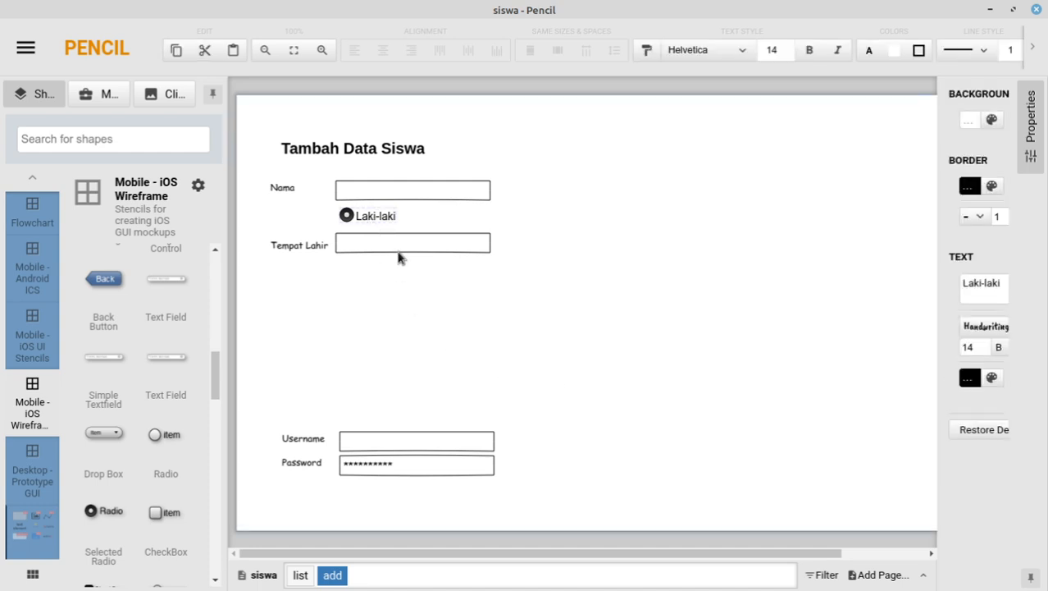
key(ctrl+v)
drag(401, 235, 457, 221)
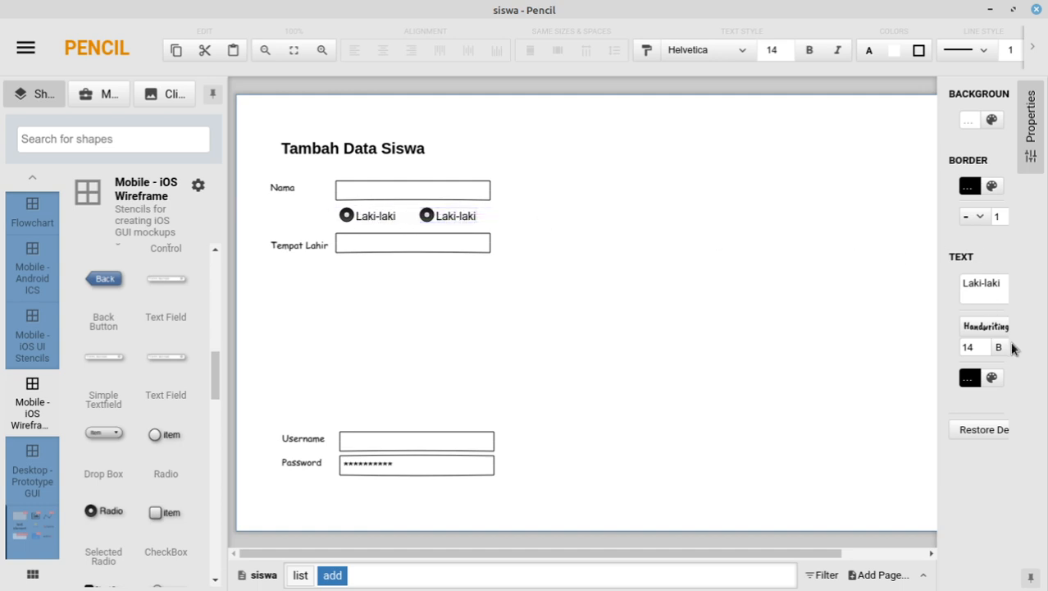
drag(1004, 299, 936, 284)
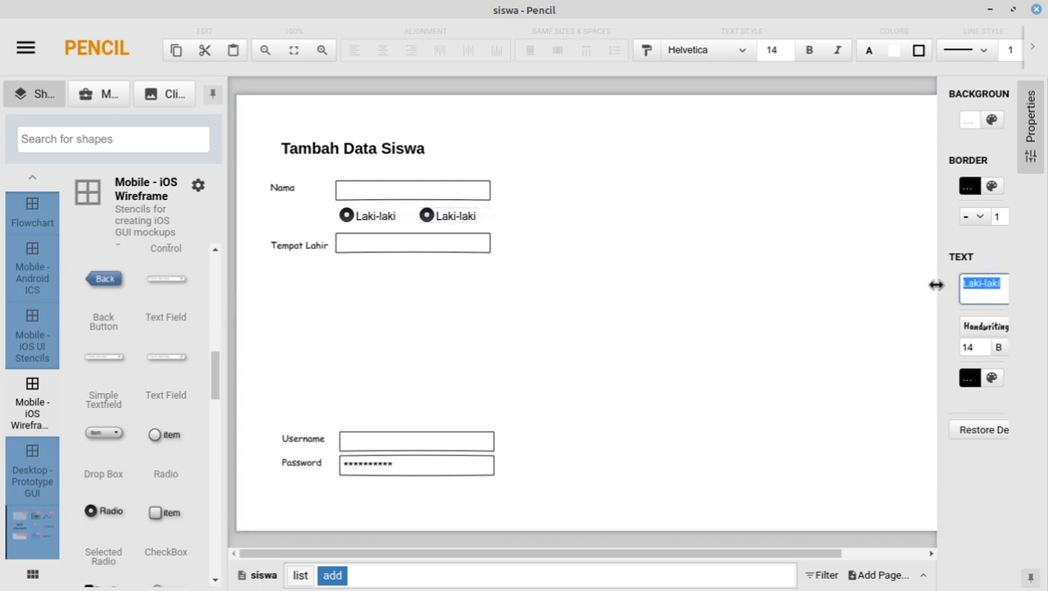
text(Perempuan)
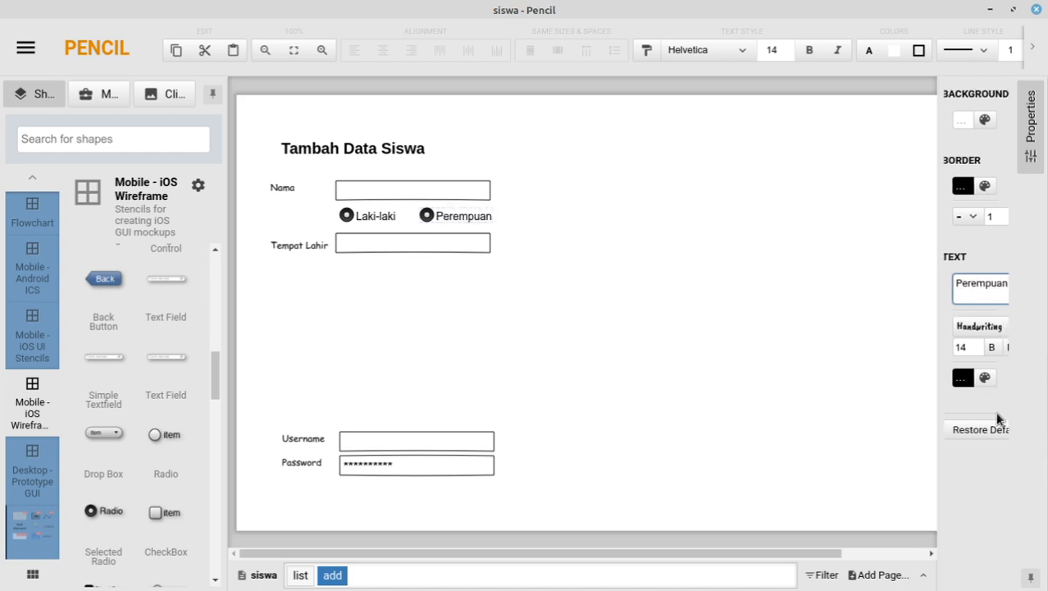
click(993, 433)
Step: Try different border widths on the Perempuan radio, ending back at 1
click(1037, 129)
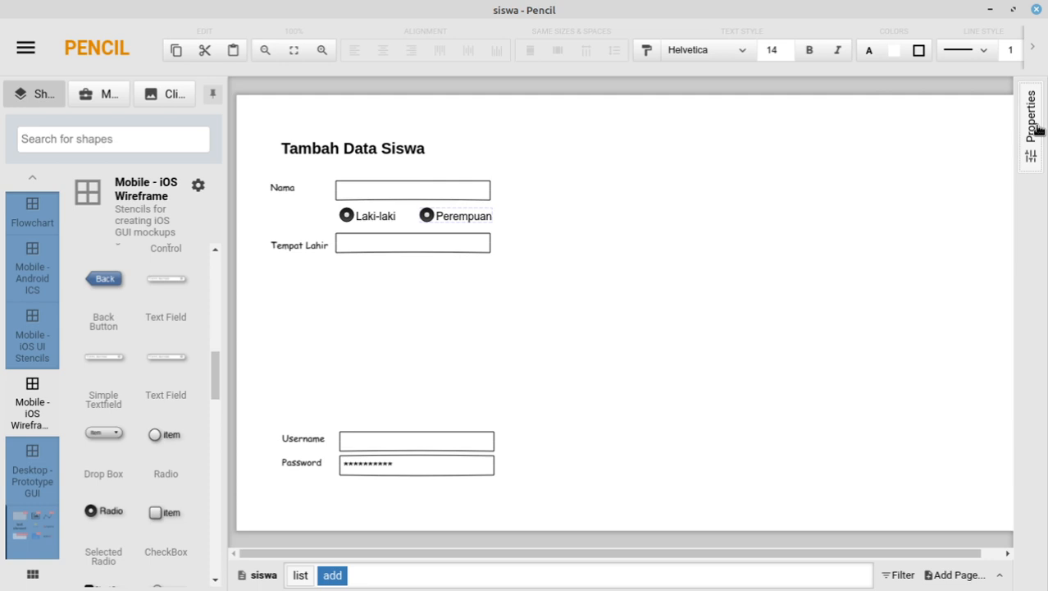
click(1037, 130)
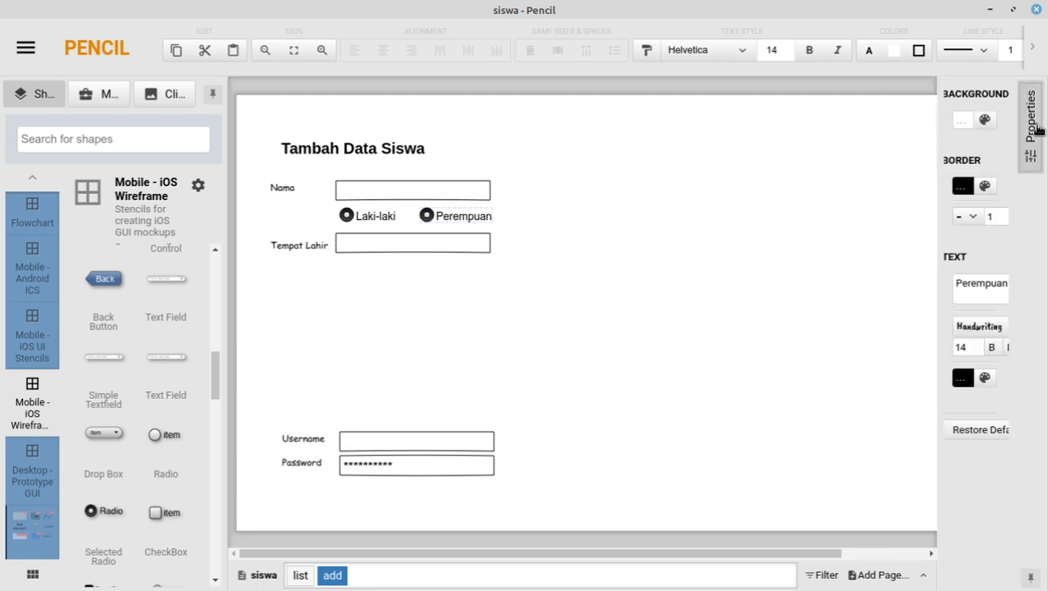
click(1001, 211)
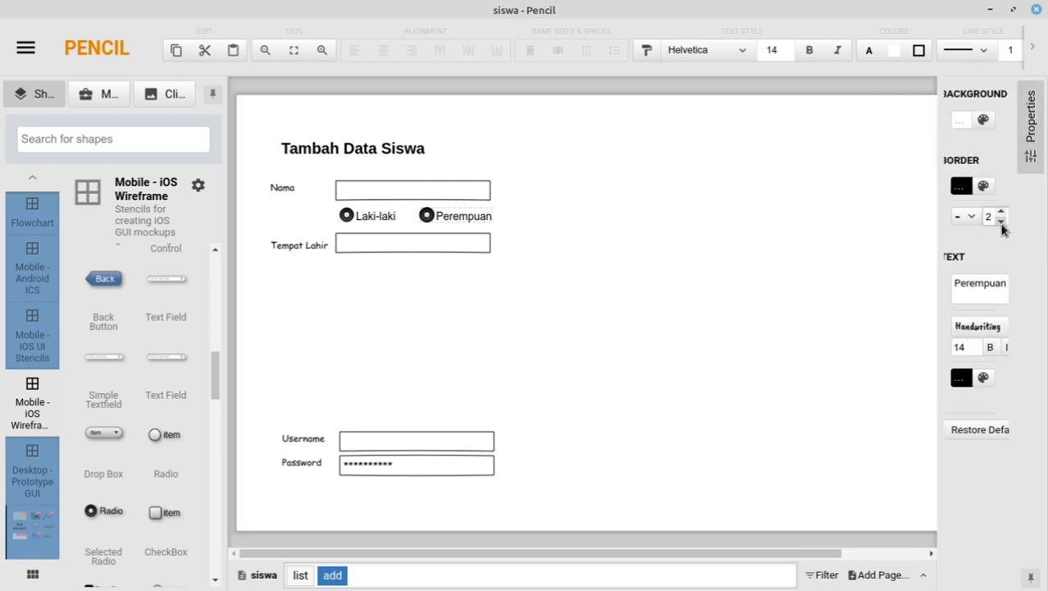
click(1002, 220)
click(1002, 220)
click(1001, 211)
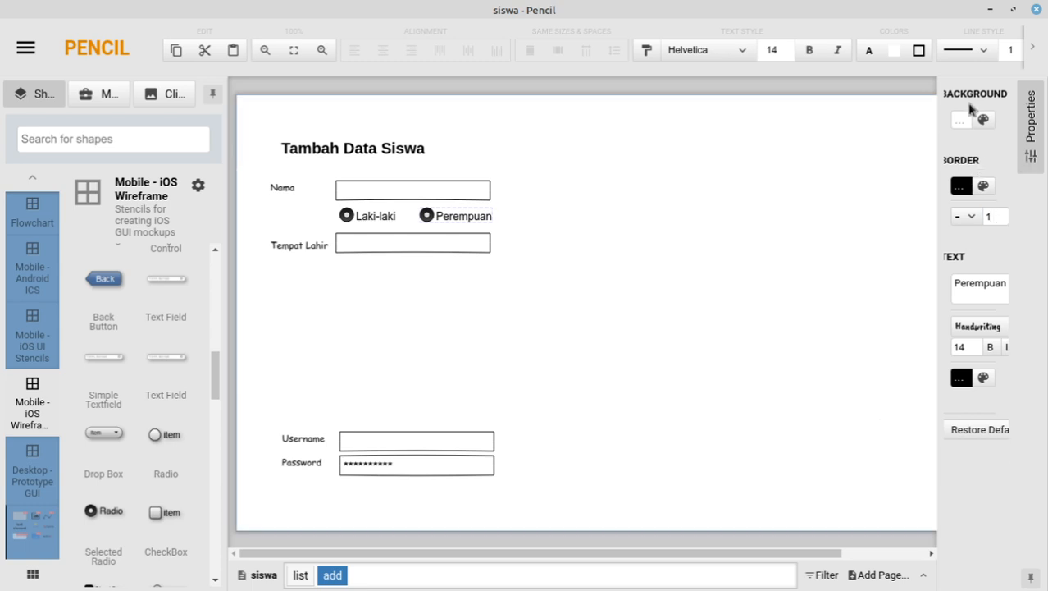
click(885, 133)
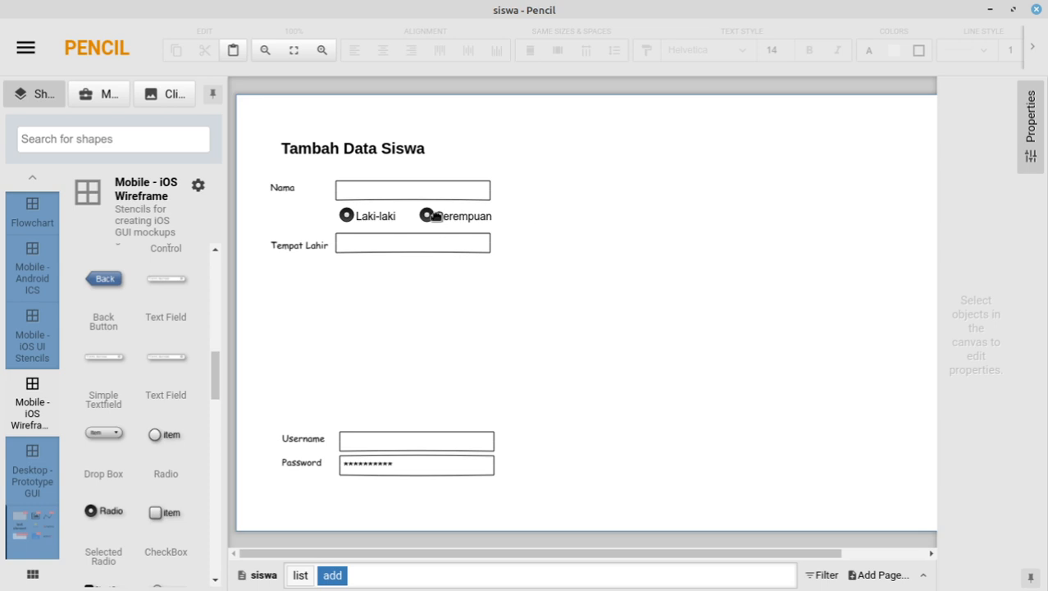
Step: Turn off the Selected state of the Perempuan radio from its context menu
click(465, 216)
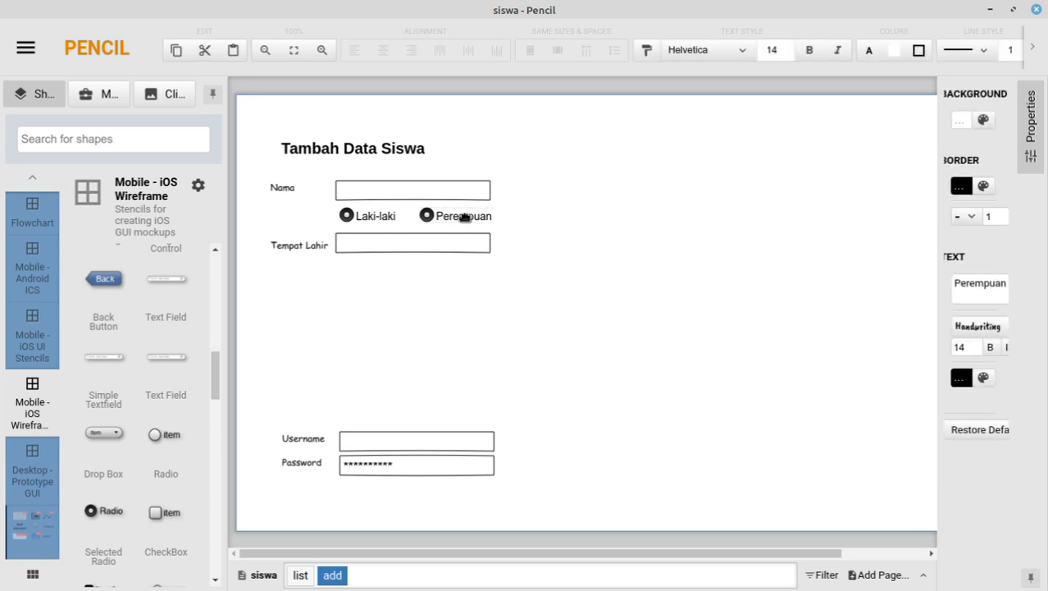
double_click(465, 217)
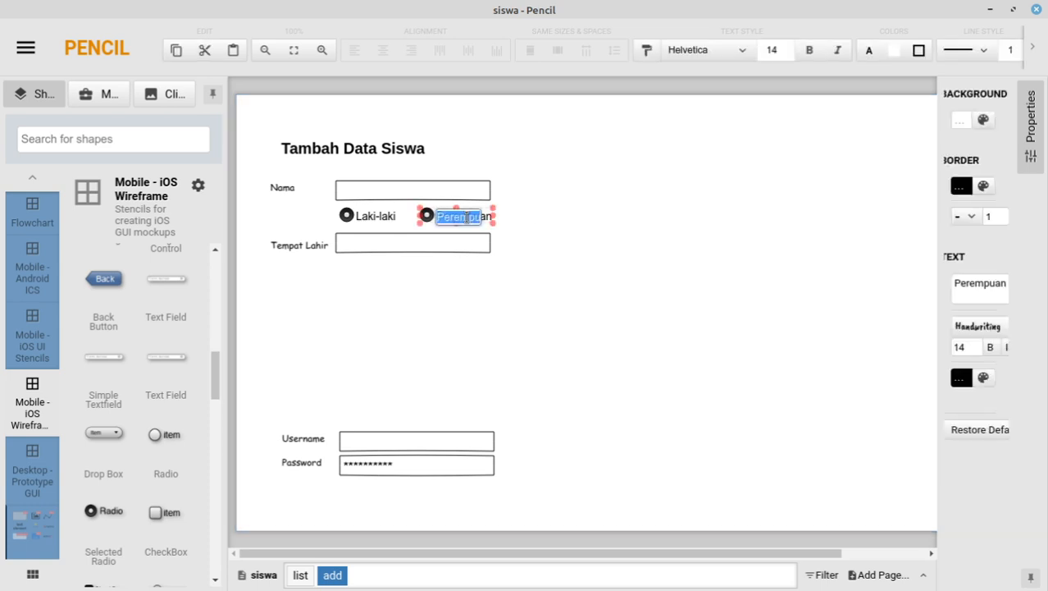
click(412, 215)
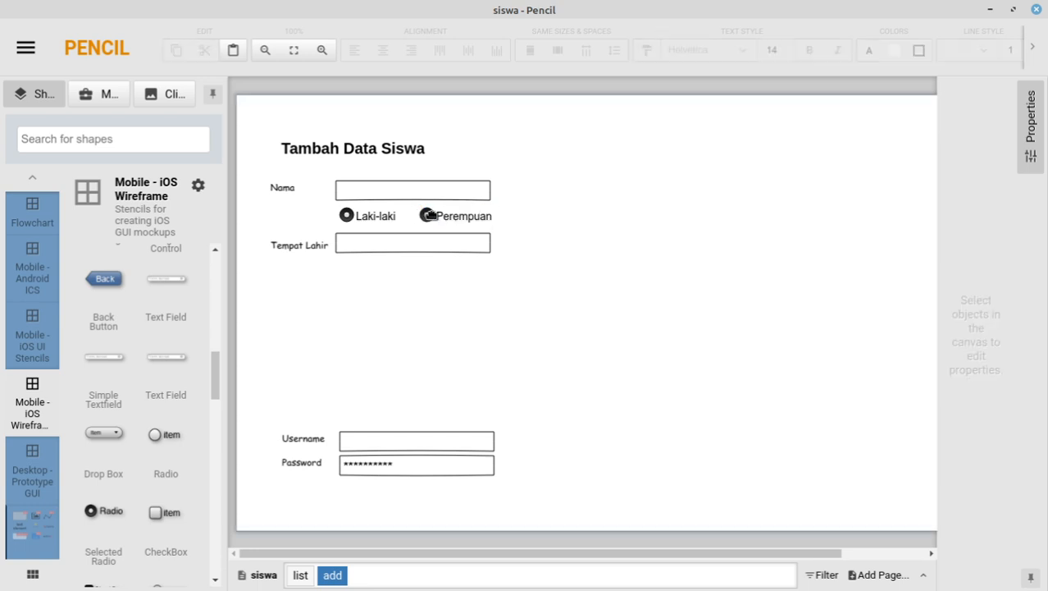
click(429, 215)
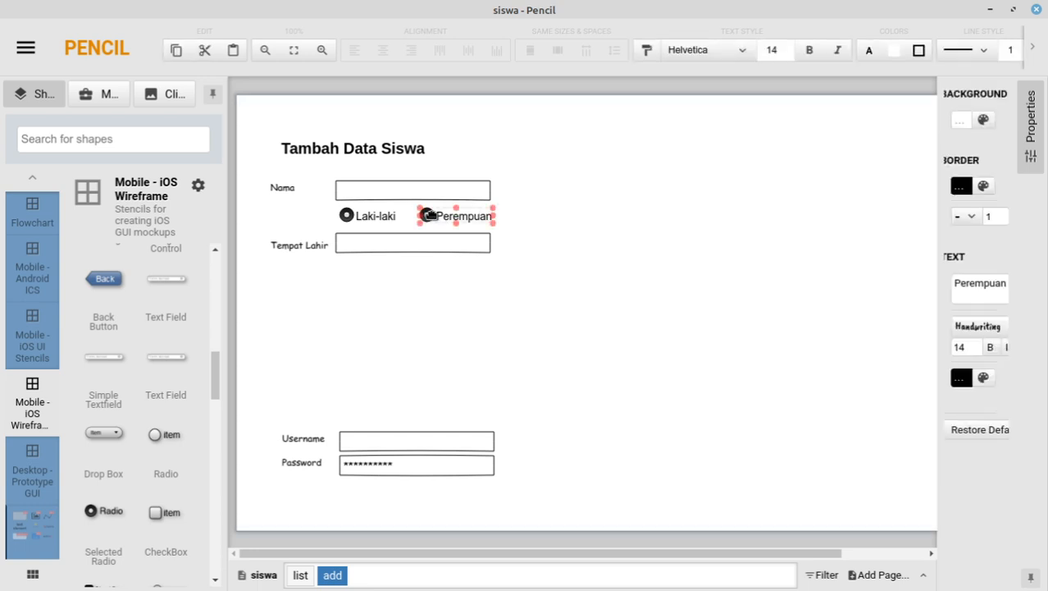
right_click(430, 216)
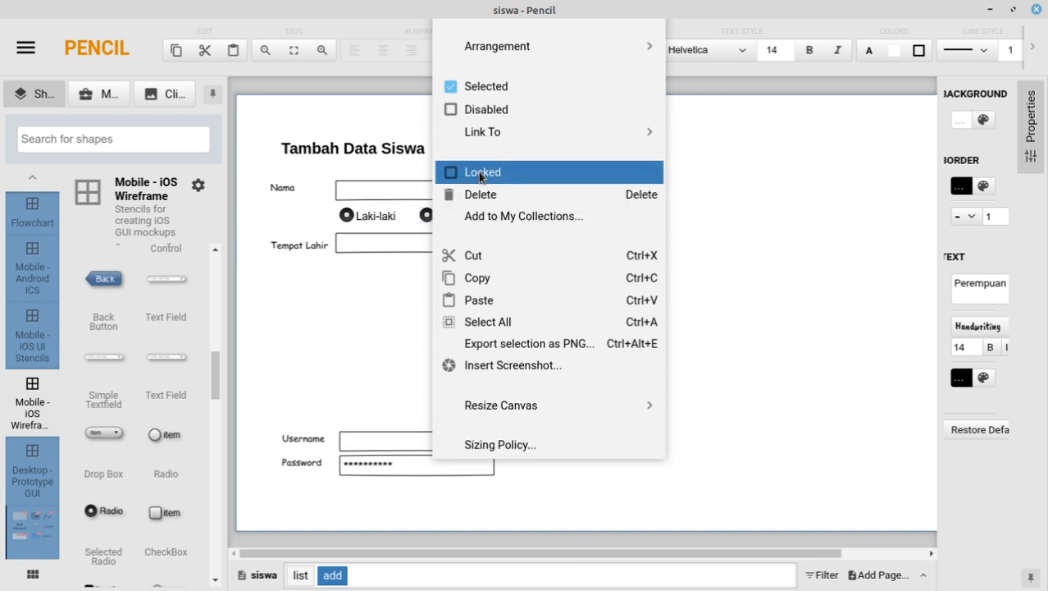
click(484, 87)
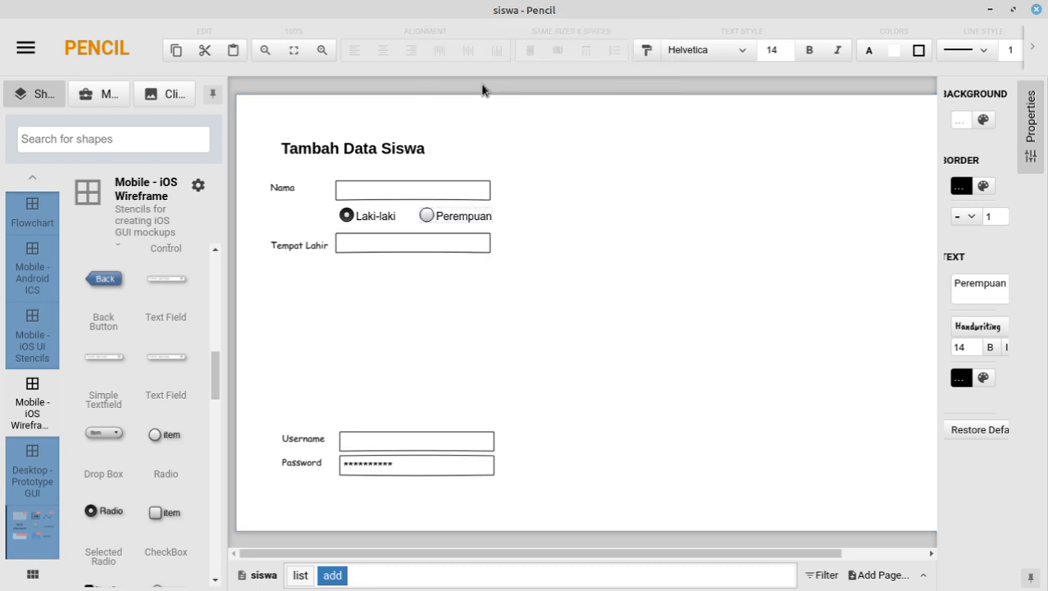
click(424, 288)
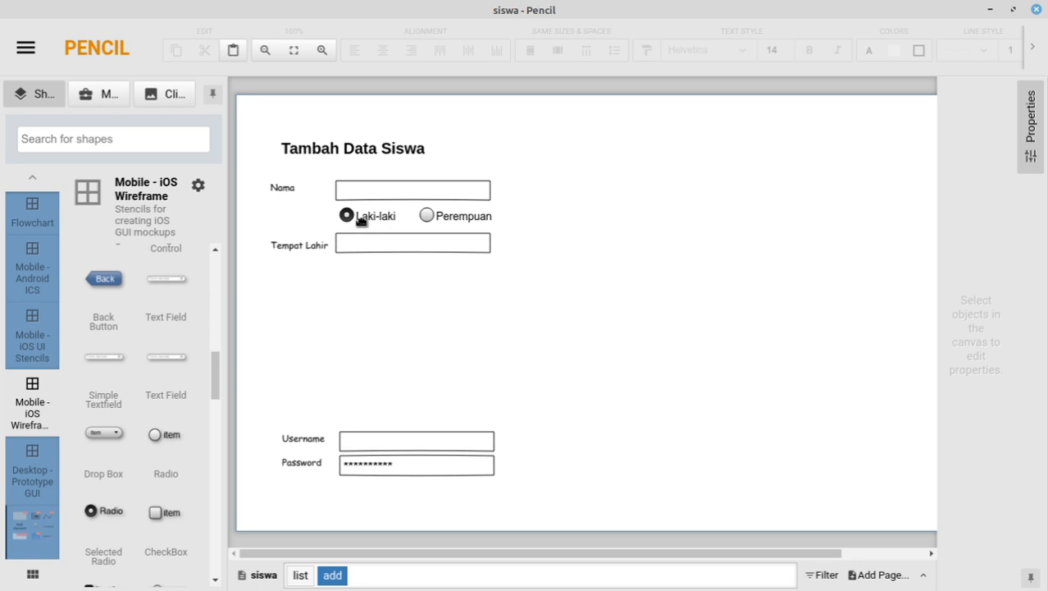
Step: Duplicate the Tempat Lahir label beside the radio options and rename it 'Jenis Kelamin'
click(297, 245)
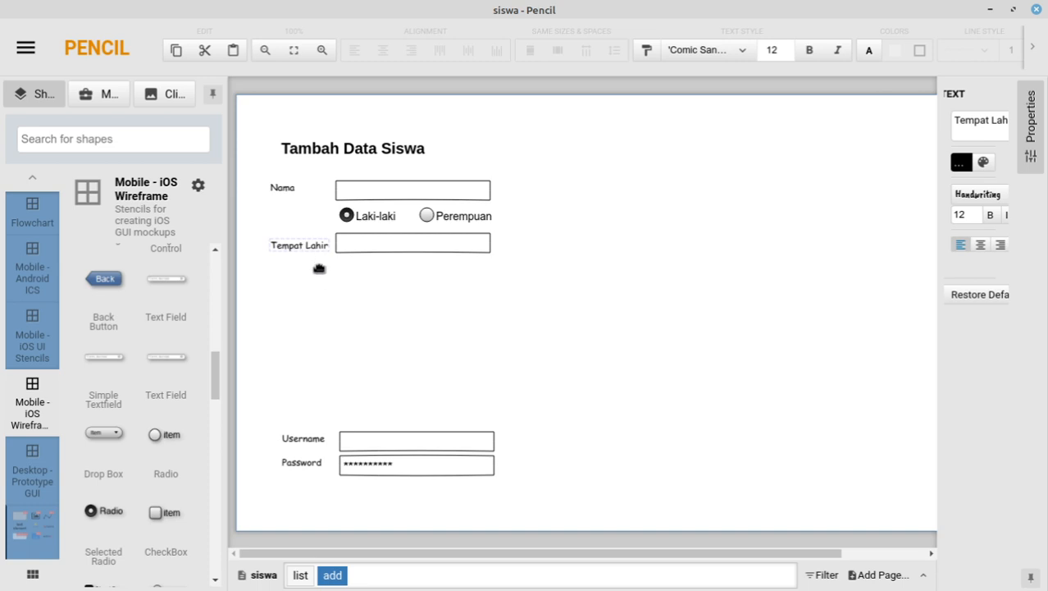
key(ctrl+c)
key(ctrl+v)
drag(316, 271, 297, 216)
double_click(297, 216)
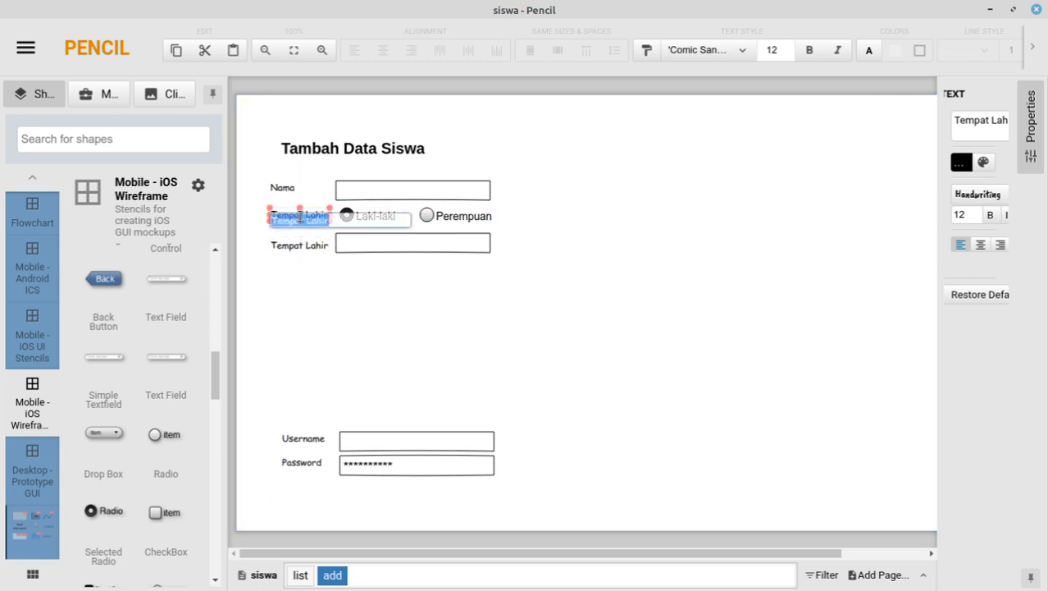
text(Jenis Kelamin)
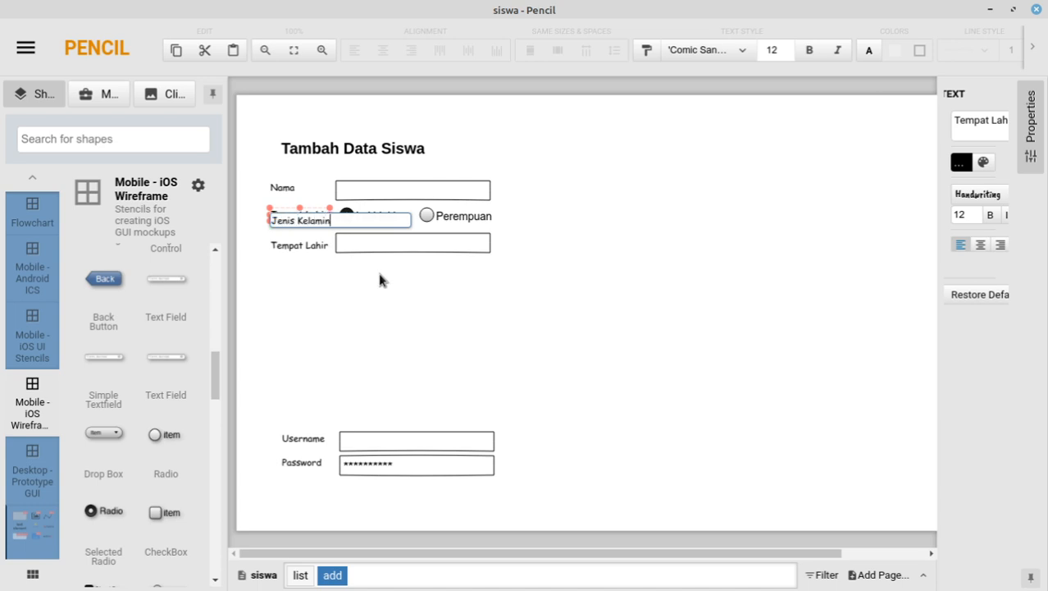
key(Return)
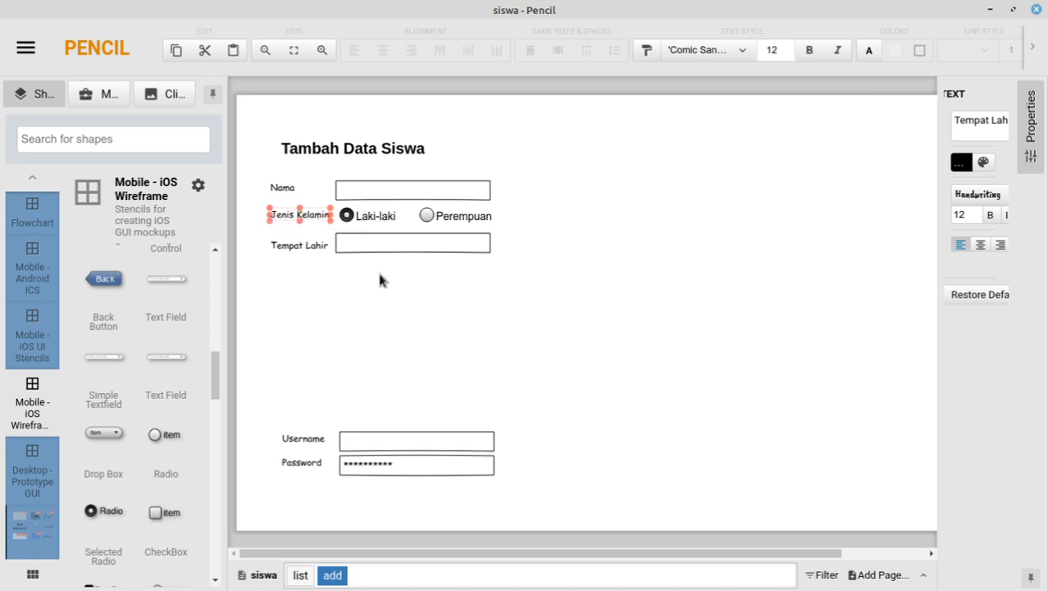
click(344, 322)
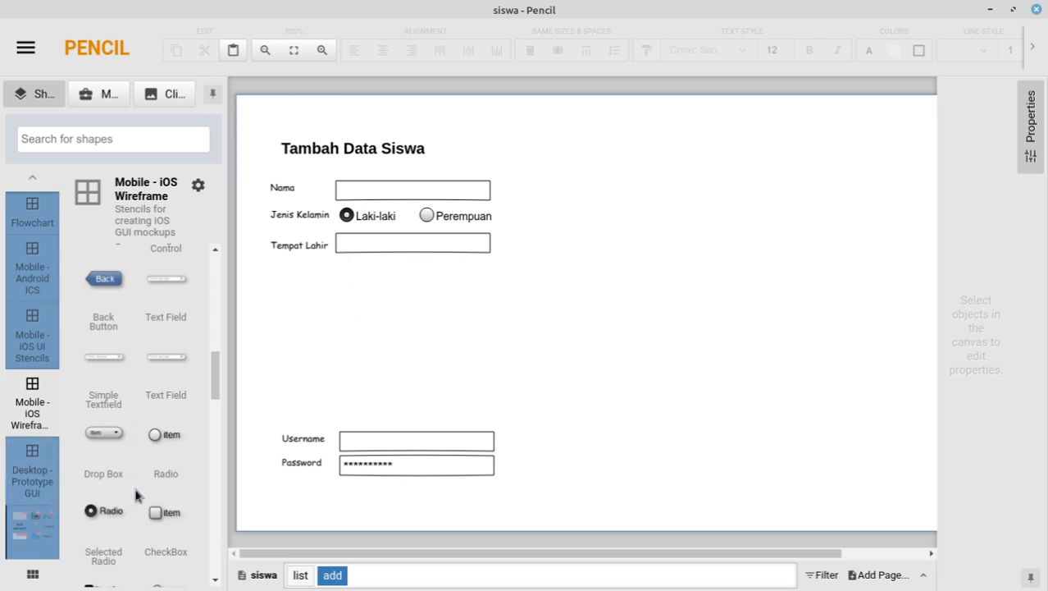
click(287, 246)
click(251, 228)
Step: Duplicate the Tempat Lahir label and field below itself and rename the copied label to Tanggal Lahir
click(505, 264)
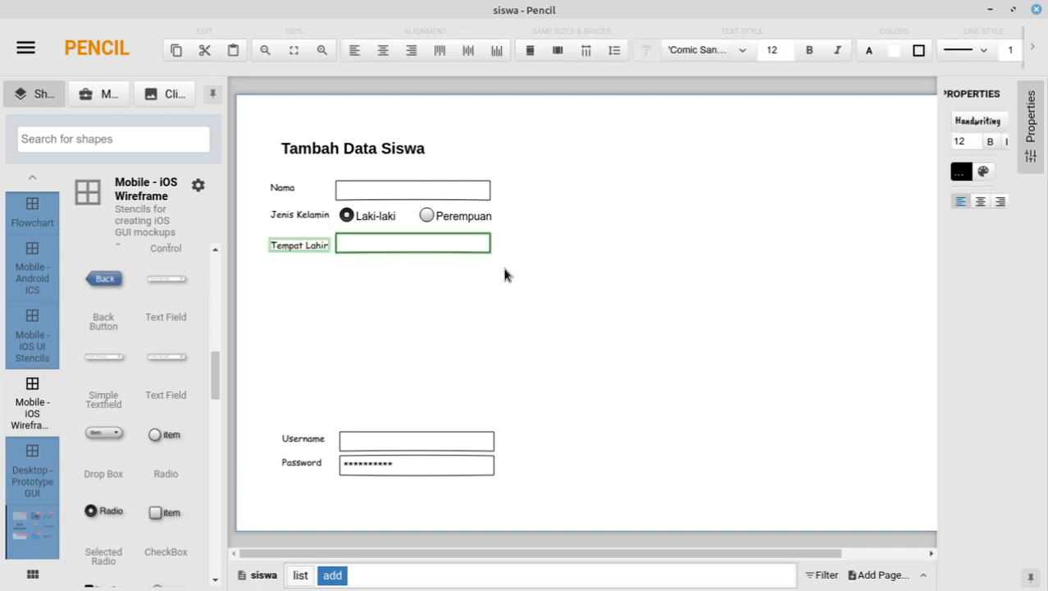
key(ctrl+d)
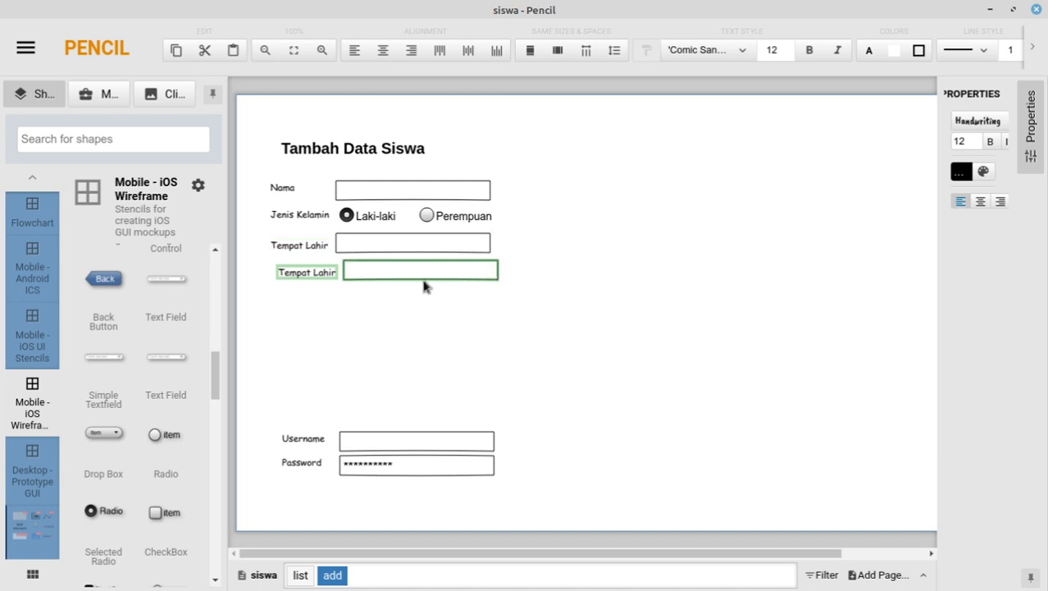
key(Left)
key(Left)
key(Left)
key(Left)
key(Left)
key(Left)
key(Left)
key(Left)
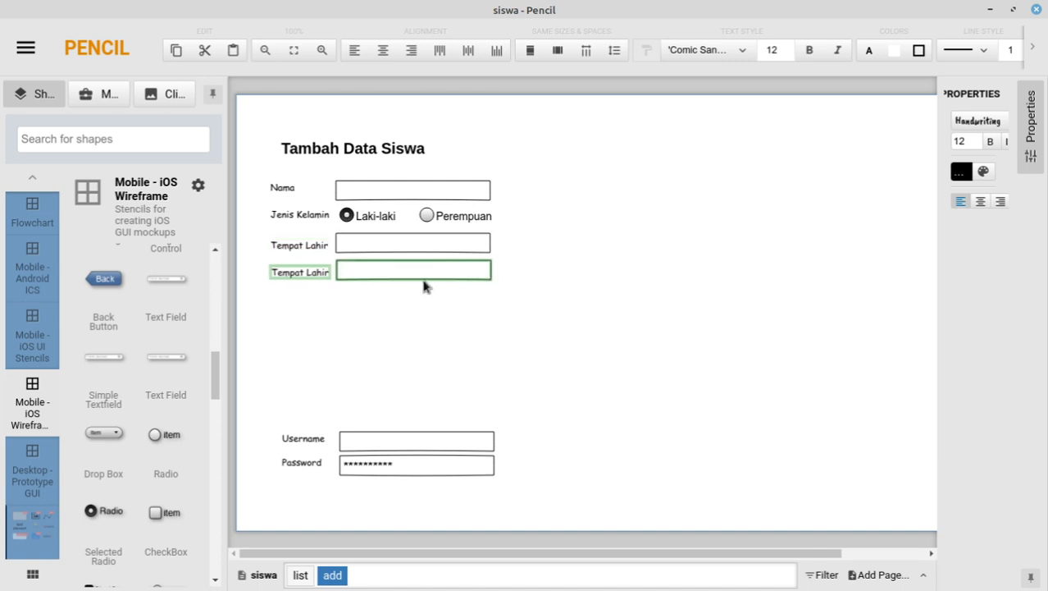
double_click(296, 275)
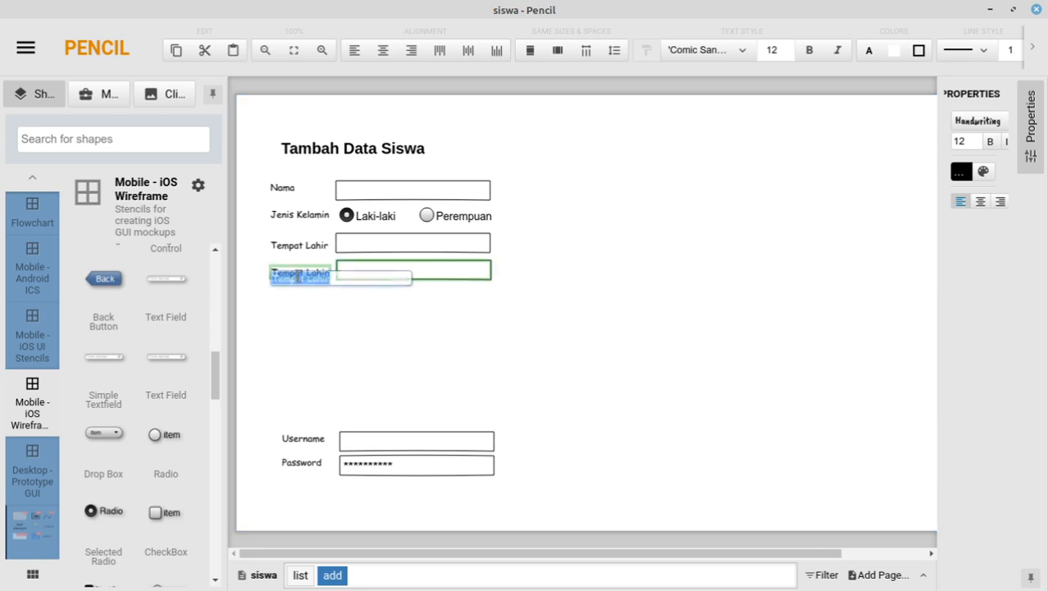
double_click(291, 278)
text(Tangga)
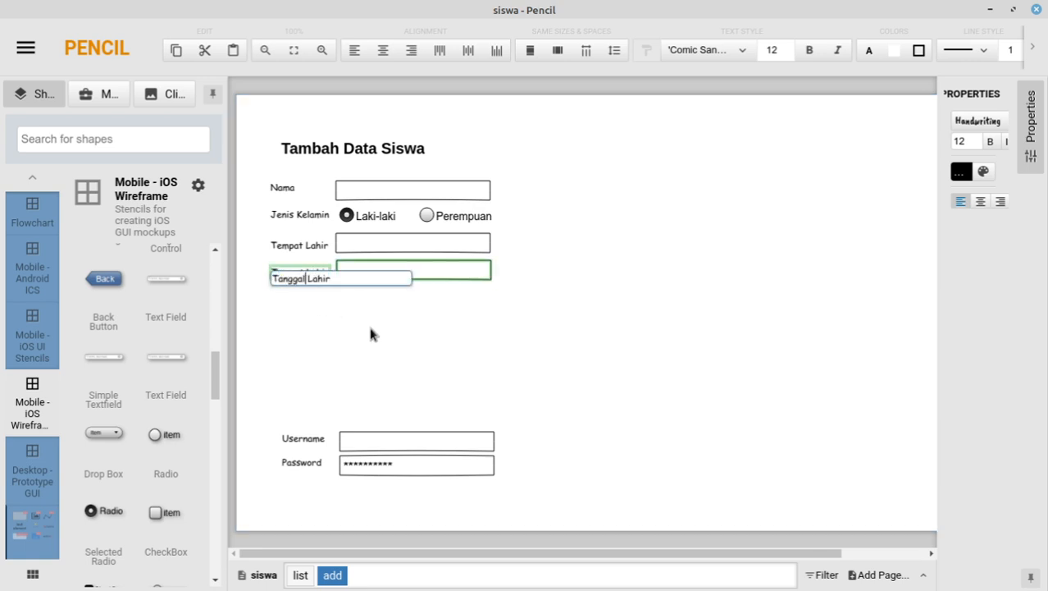
text(l)
click(370, 329)
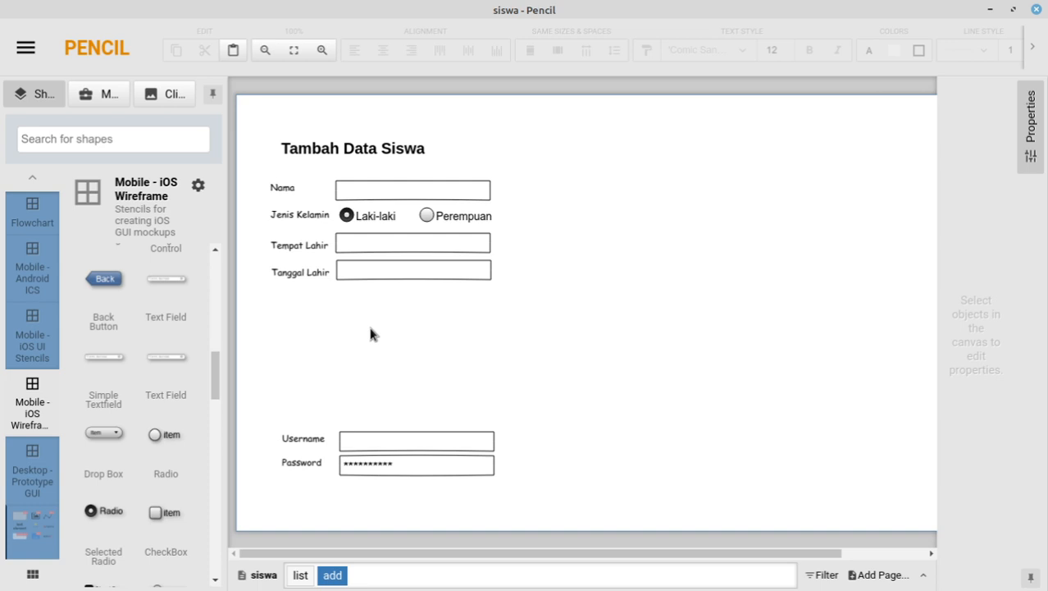
click(480, 279)
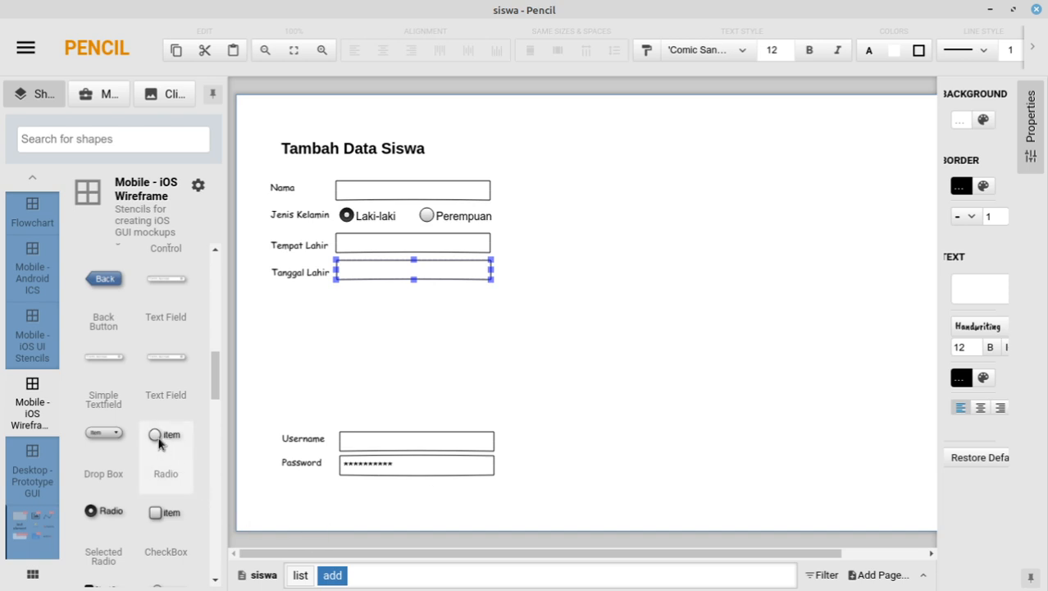
scroll(164, 447, down, 2)
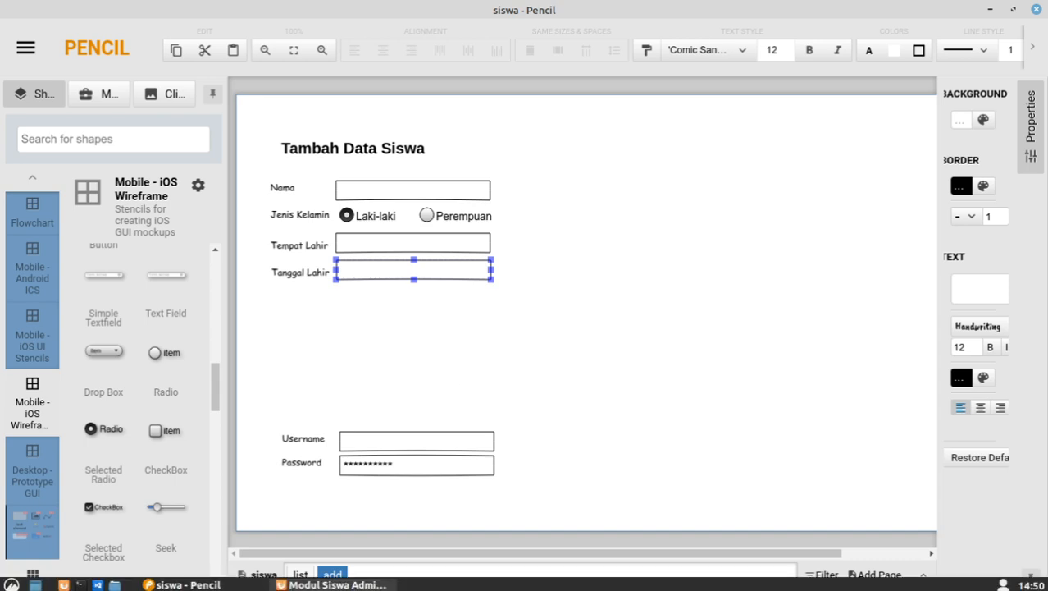
click(336, 584)
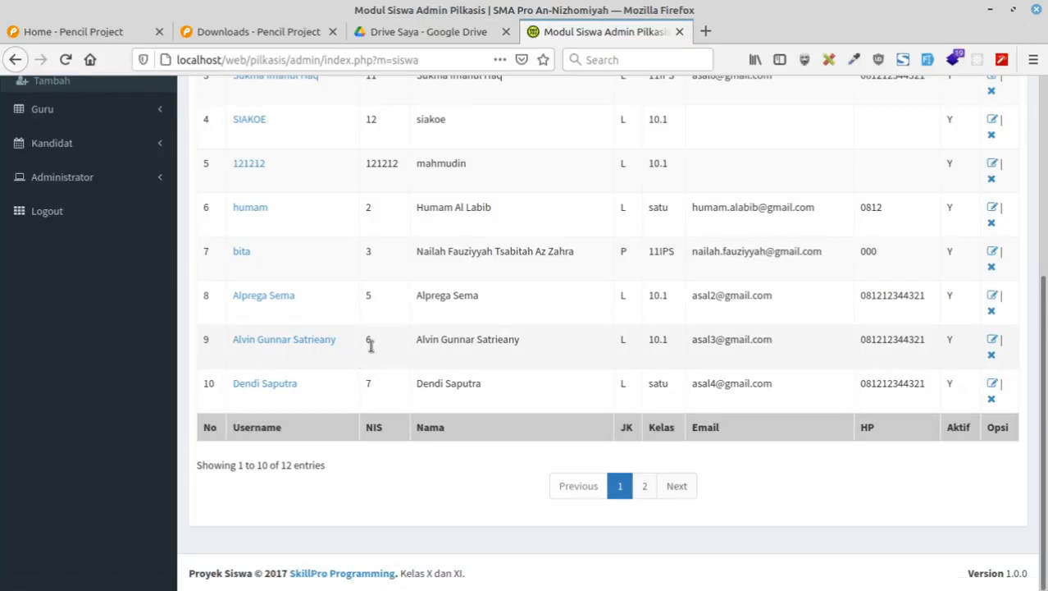
scroll(368, 344, up, 5)
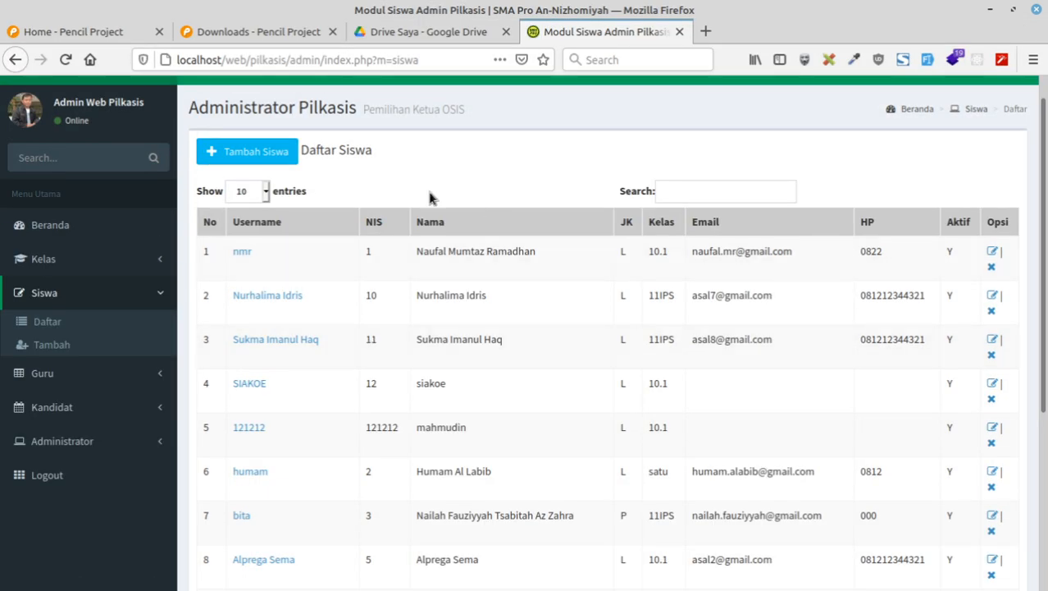
click(270, 154)
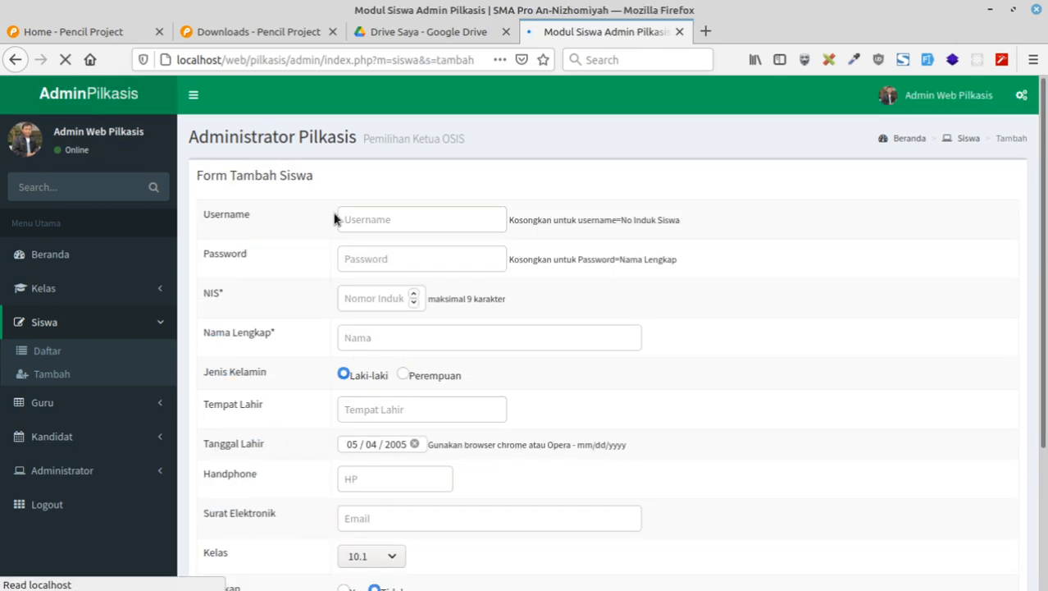
click(389, 445)
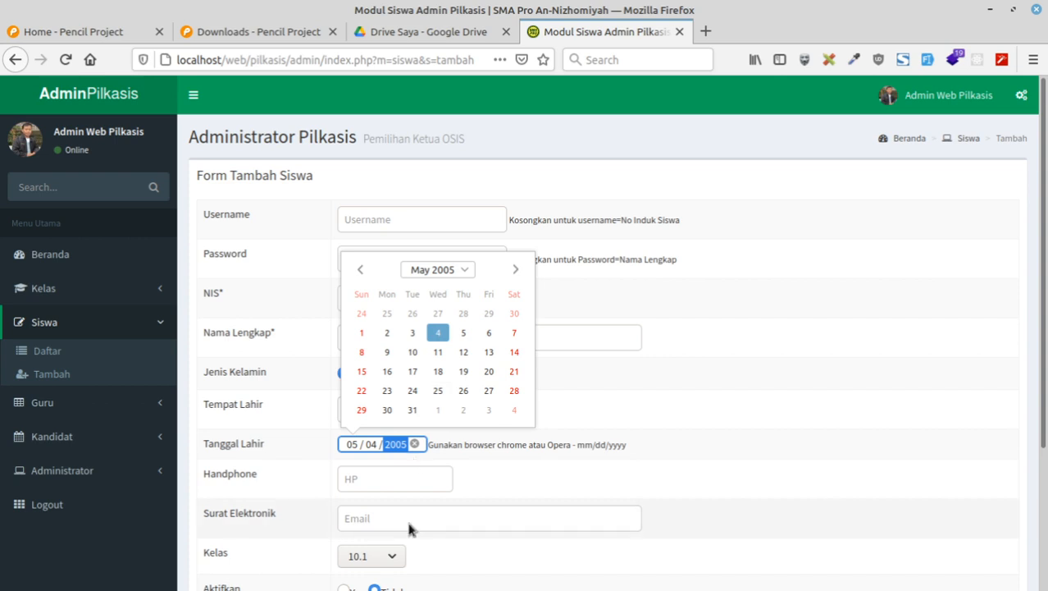
click(719, 447)
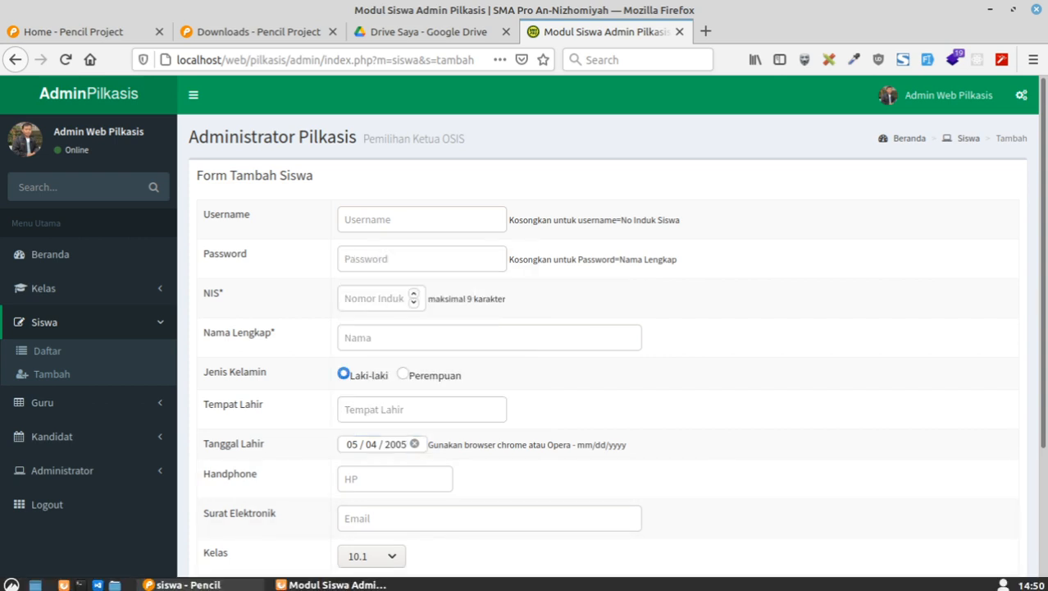
key(alt+Tab)
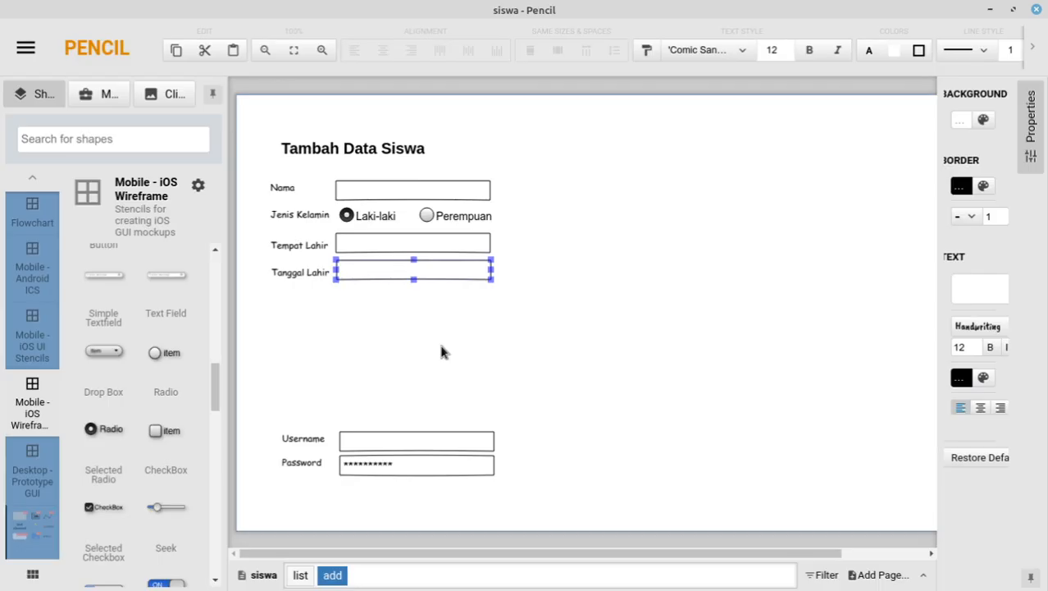
Step: Drag a Clear Circle from the Mobile - iOS Wireframe stencil into the Tanggal Lahir field
click(515, 337)
scroll(153, 423, down, 5)
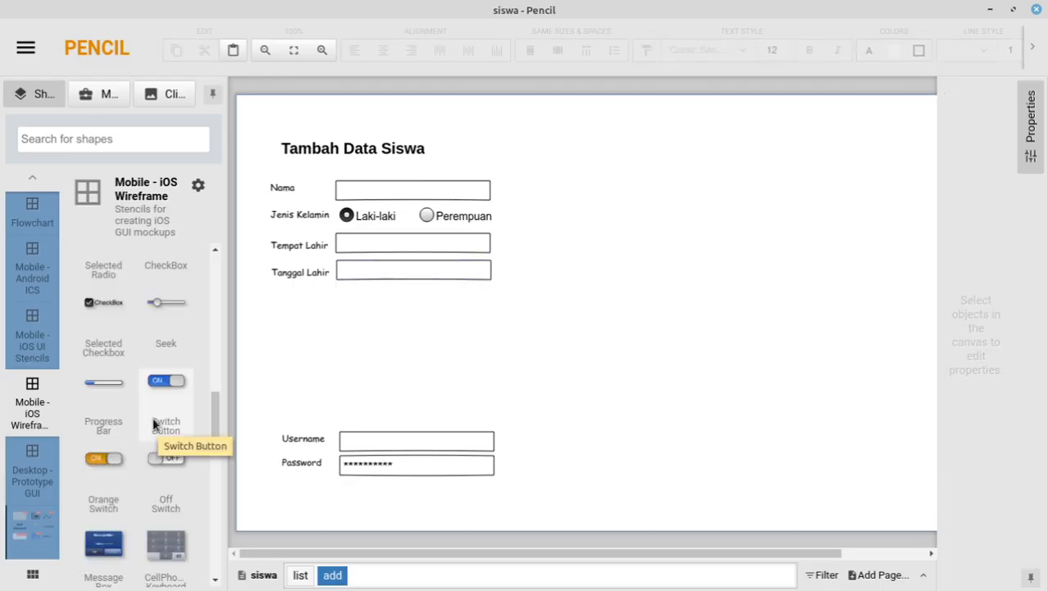
scroll(154, 423, down, 4)
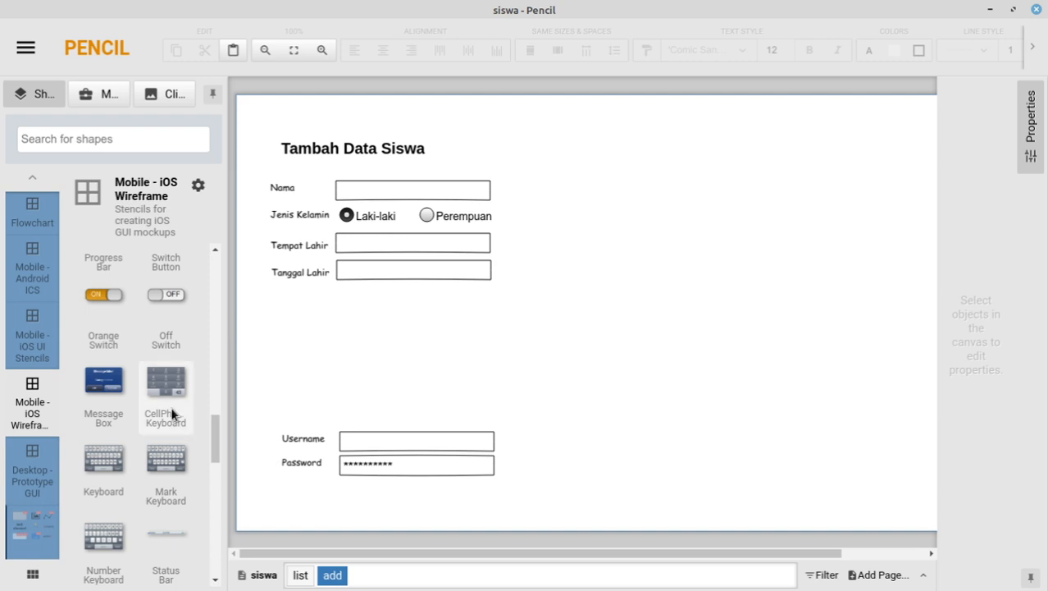
scroll(169, 420, down, 5)
scroll(165, 424, down, 3)
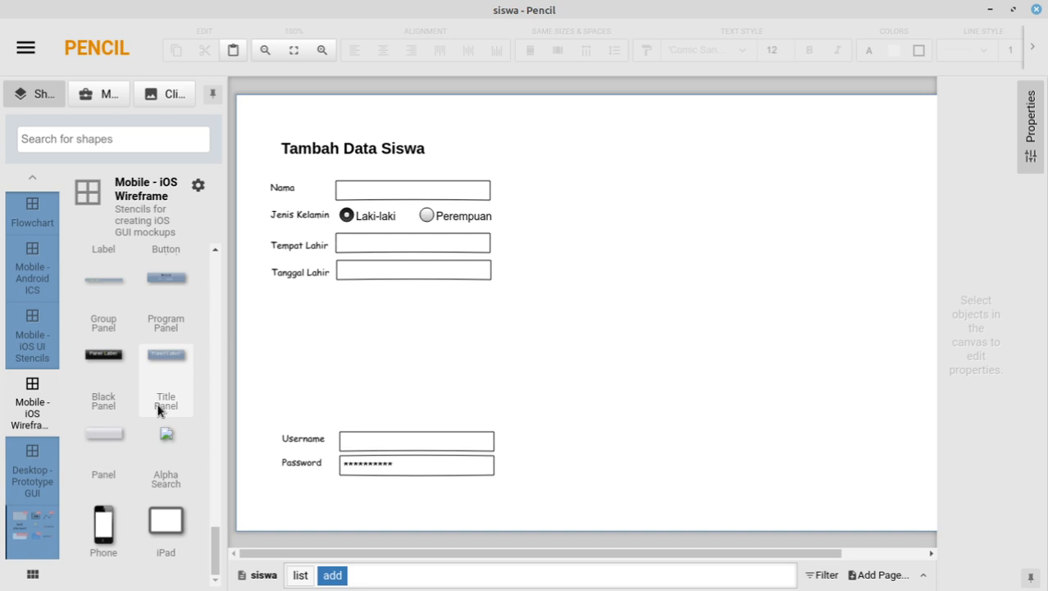
scroll(159, 410, up, 10)
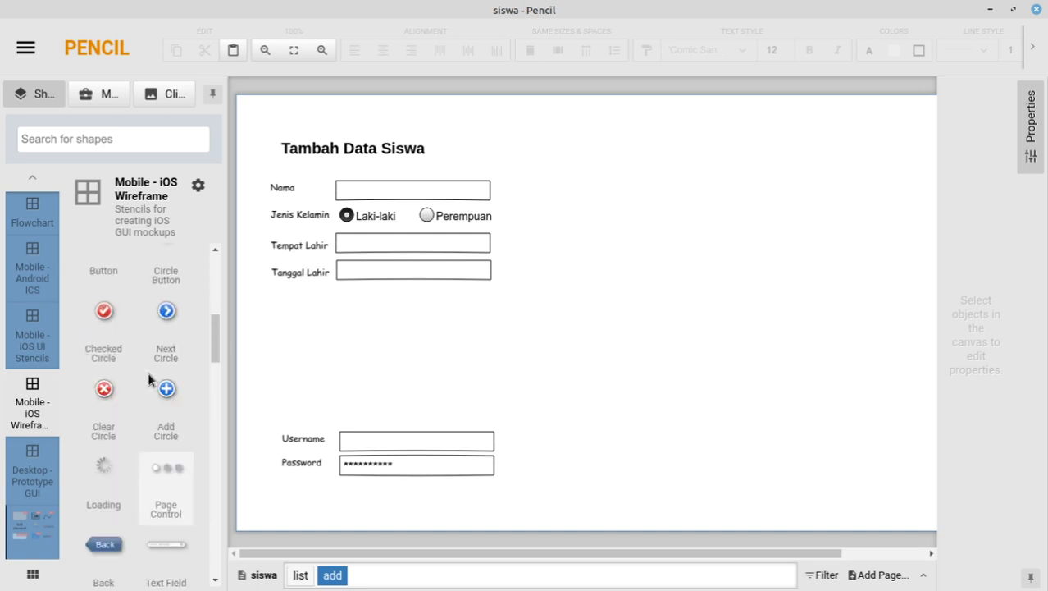
scroll(150, 379, up, 3)
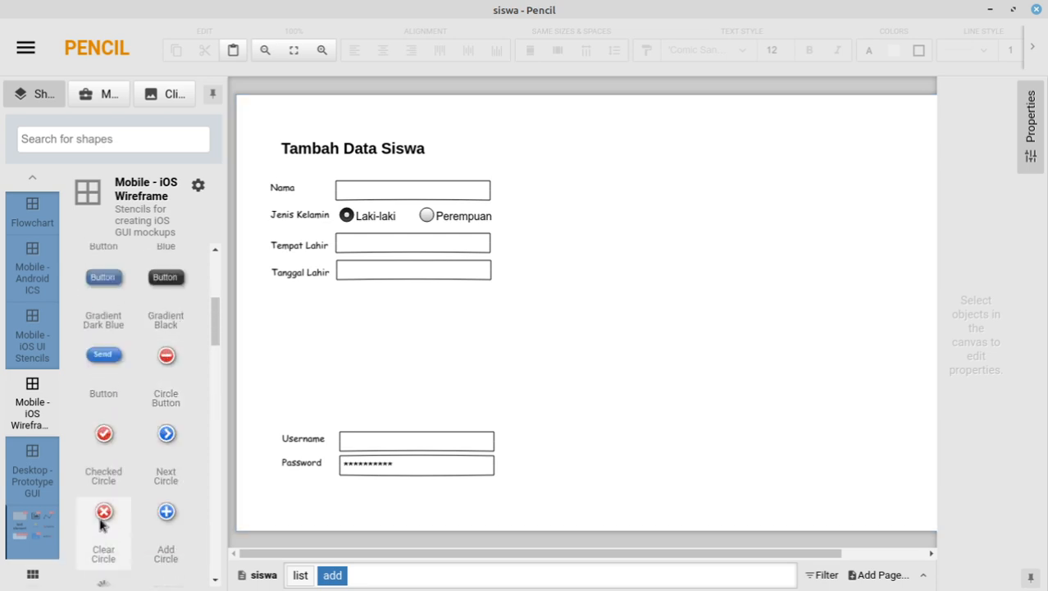
drag(104, 511, 480, 272)
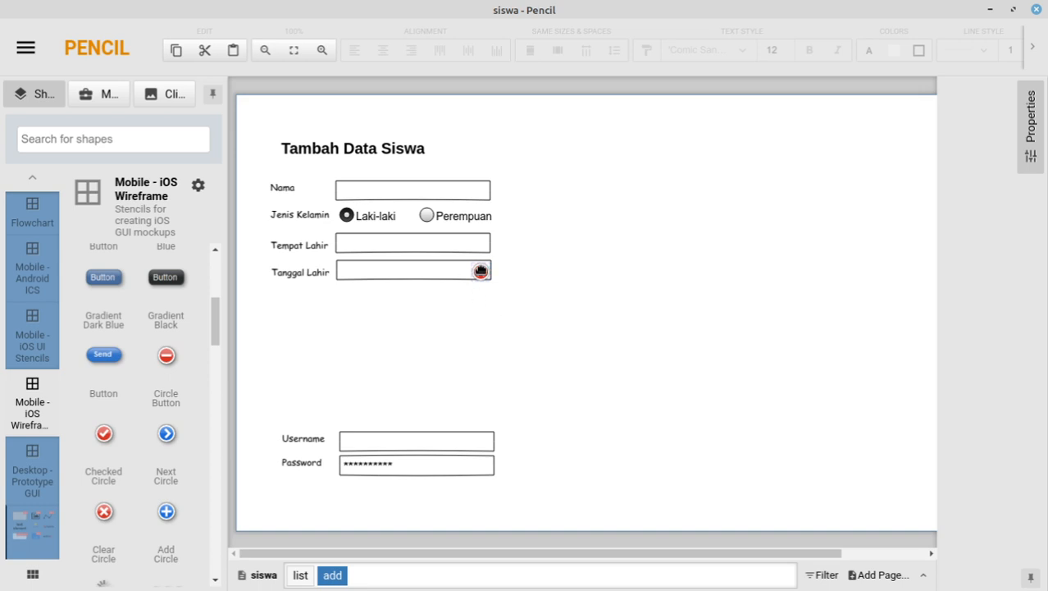
Step: Rotate the clear circle and nudge it up and left to sit at the field's end
click(482, 273)
drag(489, 266, 531, 304)
click(535, 300)
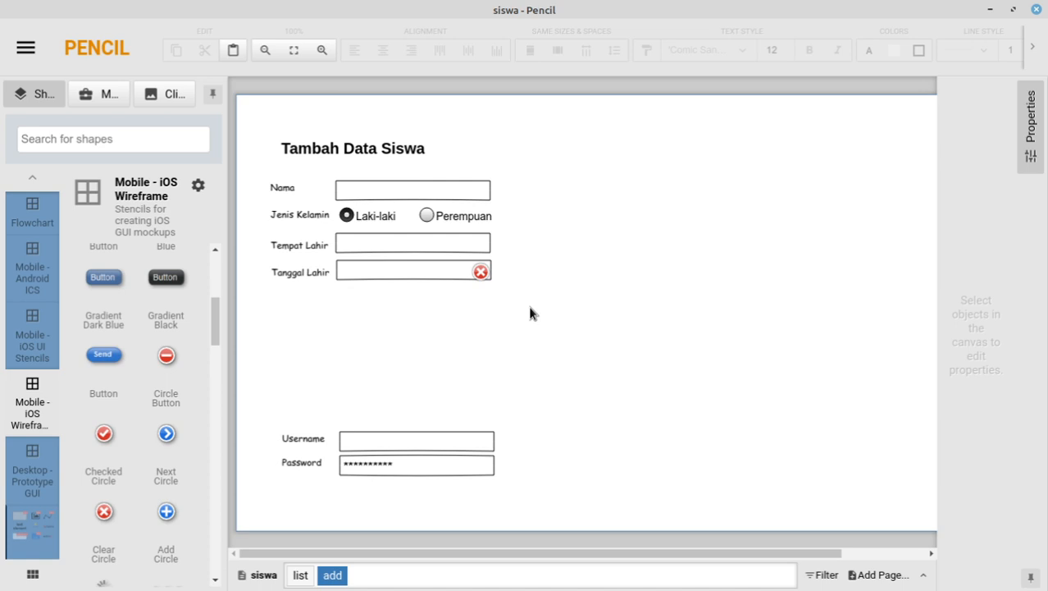
click(481, 271)
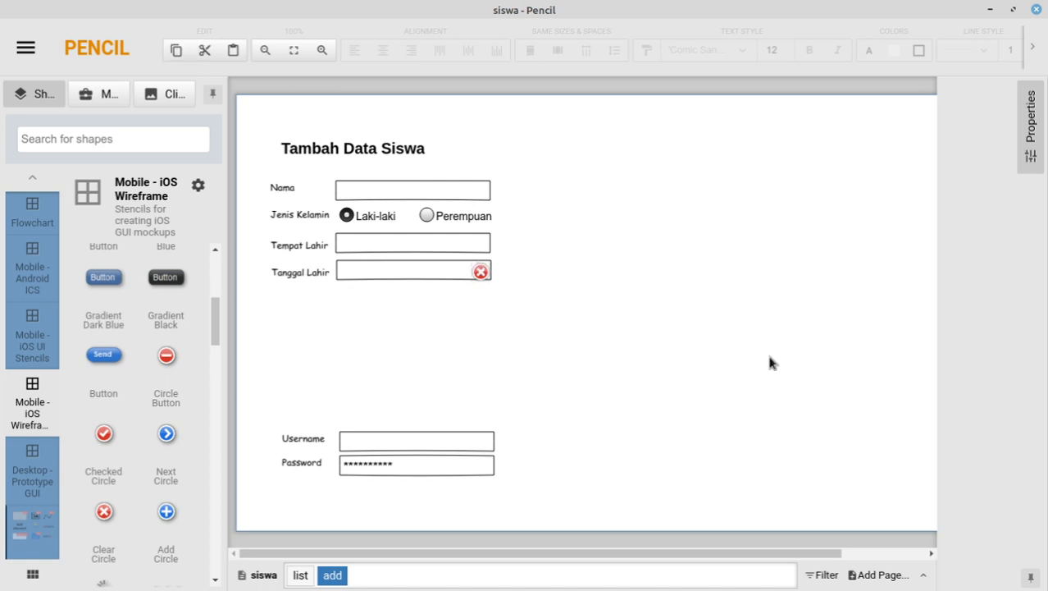
key(Up)
key(Left)
key(Up)
key(Up)
click(478, 334)
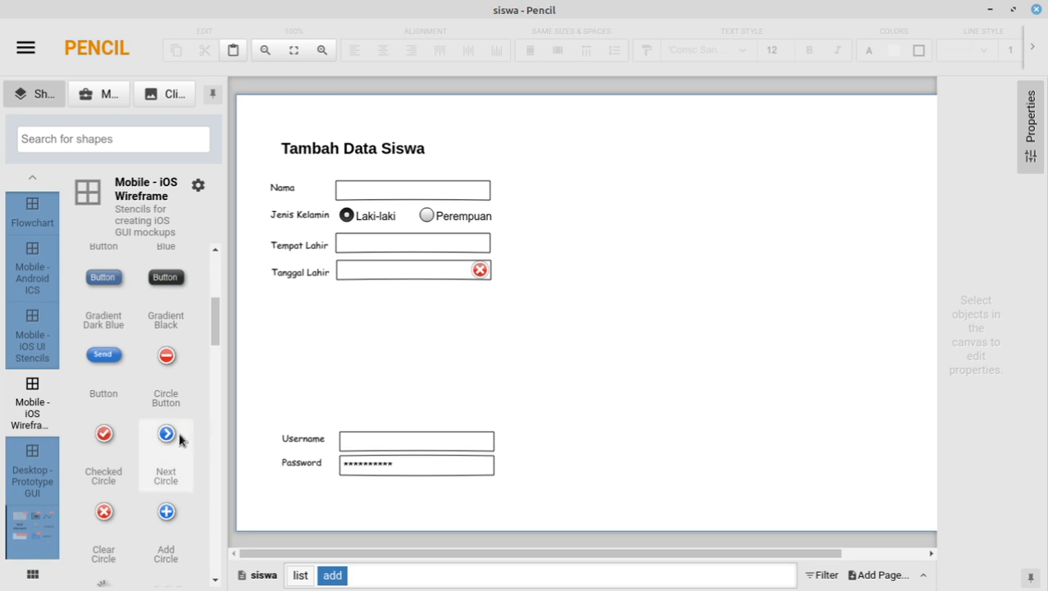
scroll(152, 406, down, 3)
scroll(152, 397, down, 3)
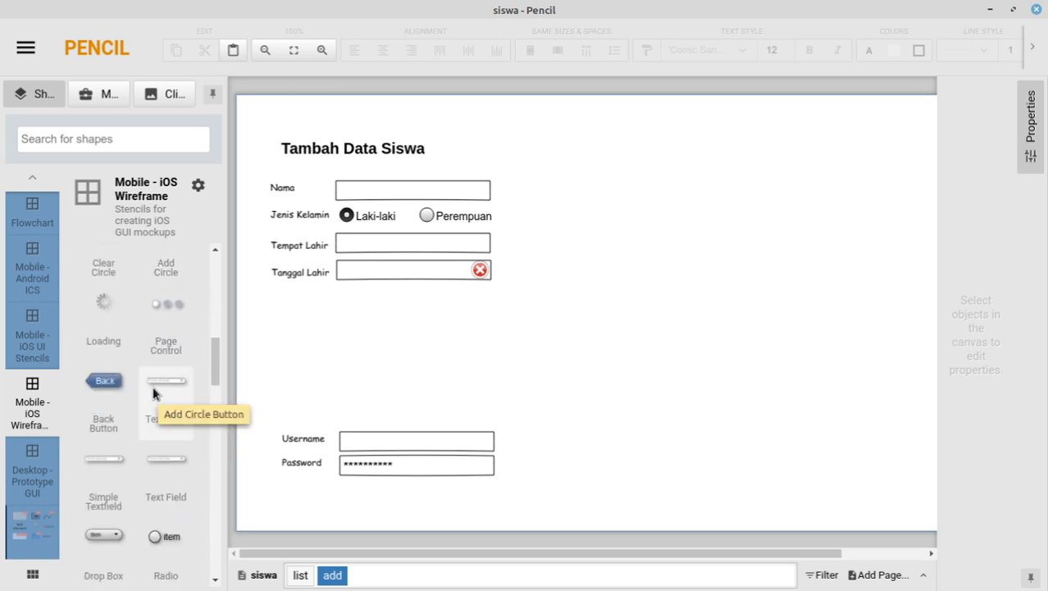
scroll(158, 389, down, 4)
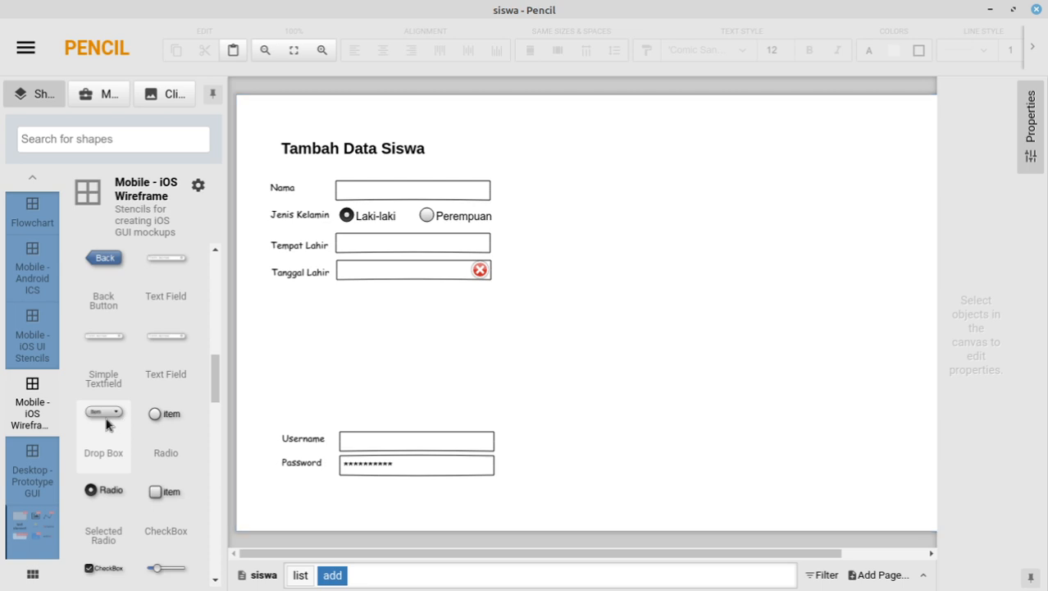
Step: Place a Drop Box below Tanggal Lahir and set its text to X MIPA 1
drag(106, 423, 416, 303)
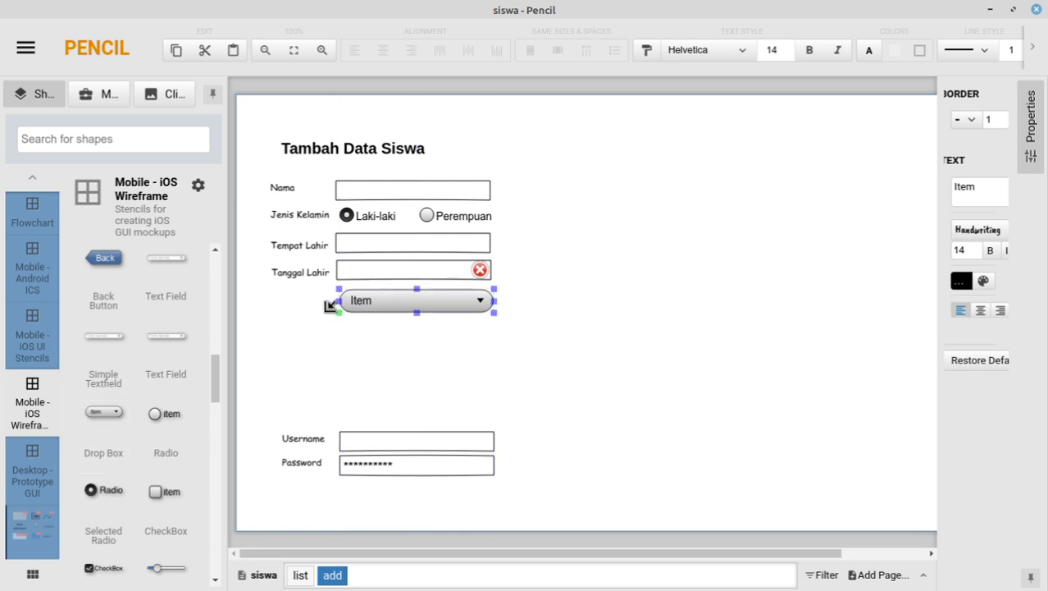
click(281, 272)
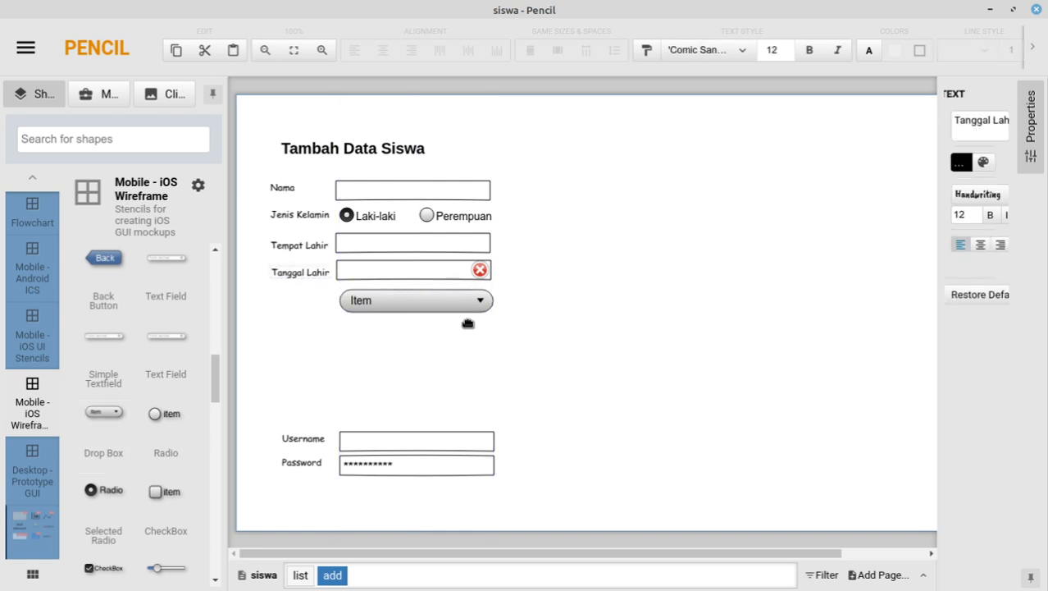
click(425, 300)
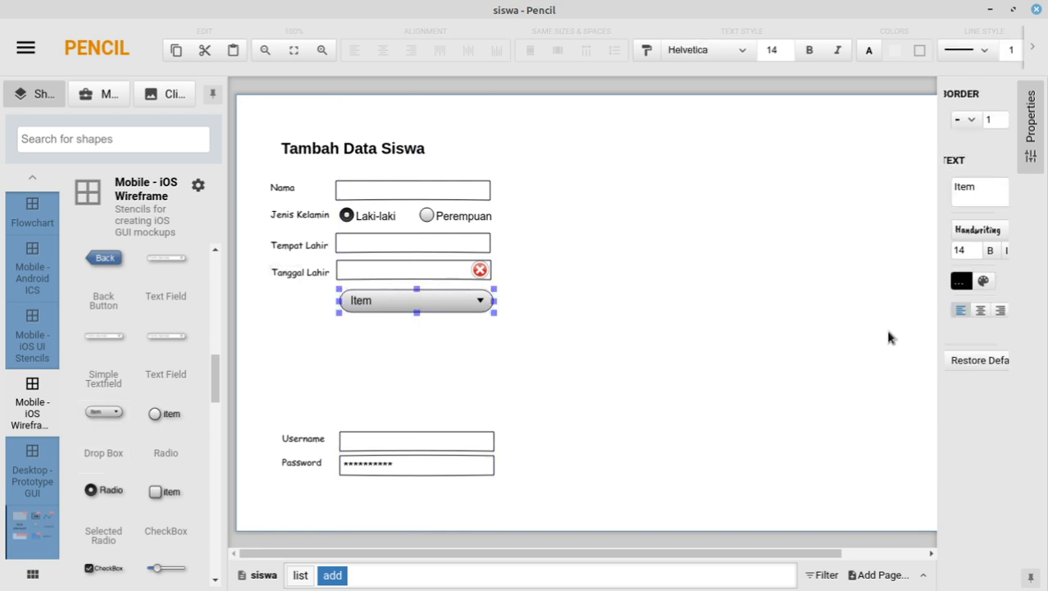
click(985, 191)
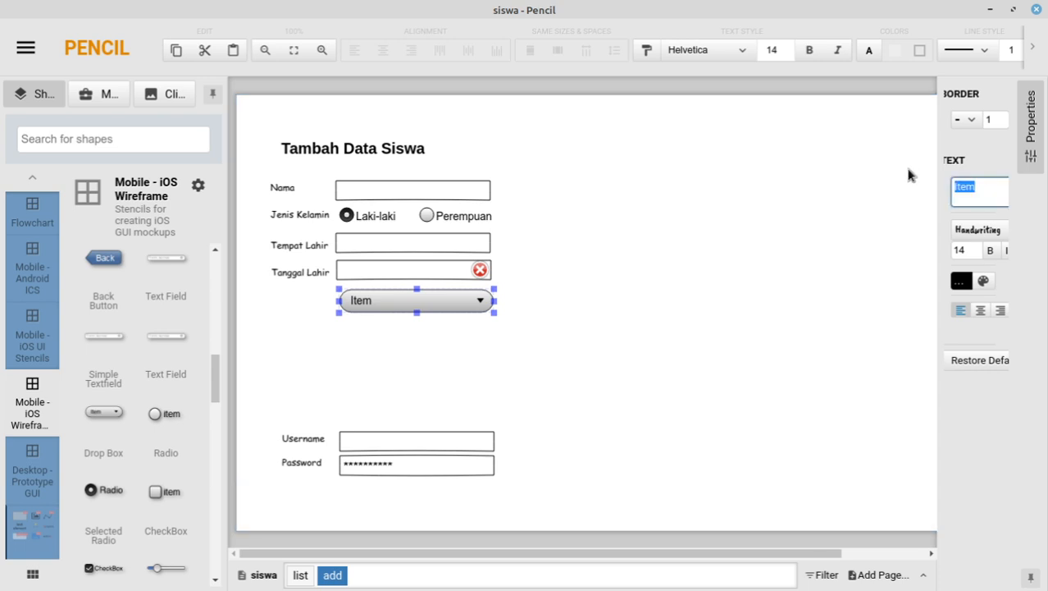
text(X MIPA 1)
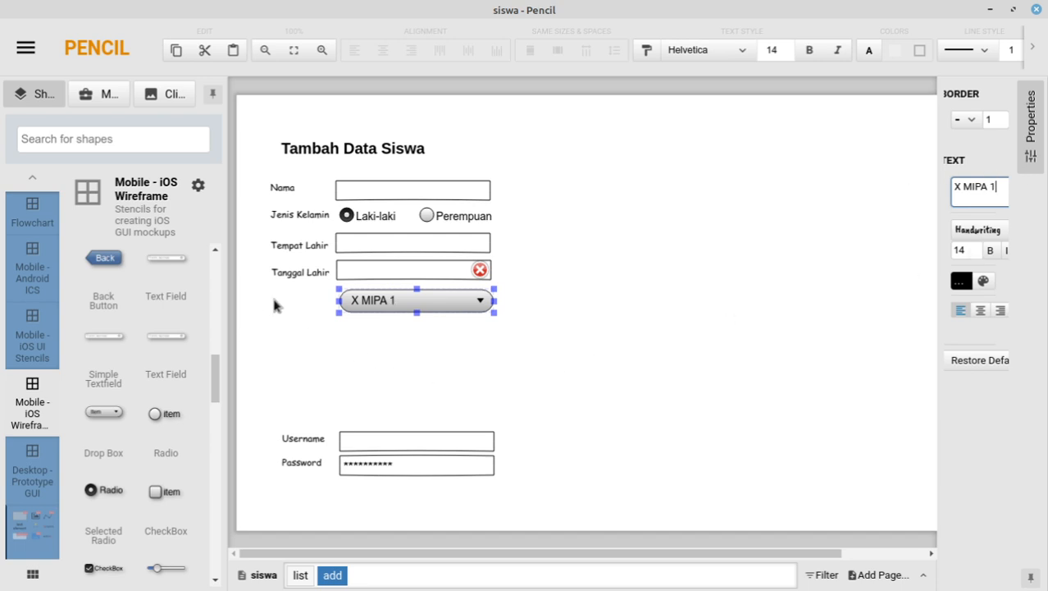
click(301, 283)
Step: Copy the Tanggal Lahir label beside the dropdown and rename it Kelas
click(293, 273)
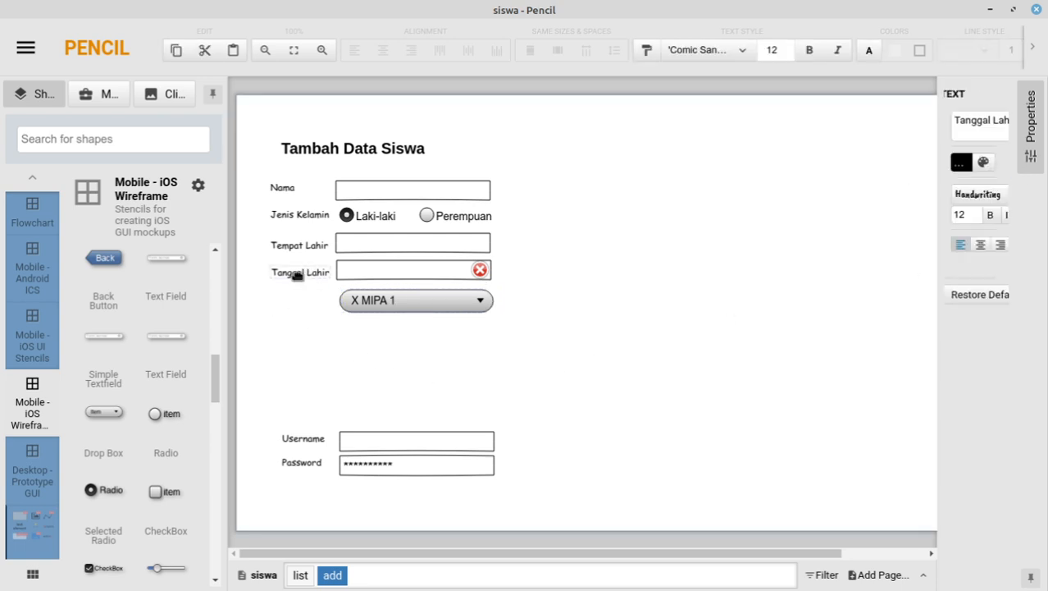
key(ctrl+c)
key(ctrl+v)
drag(328, 310, 302, 317)
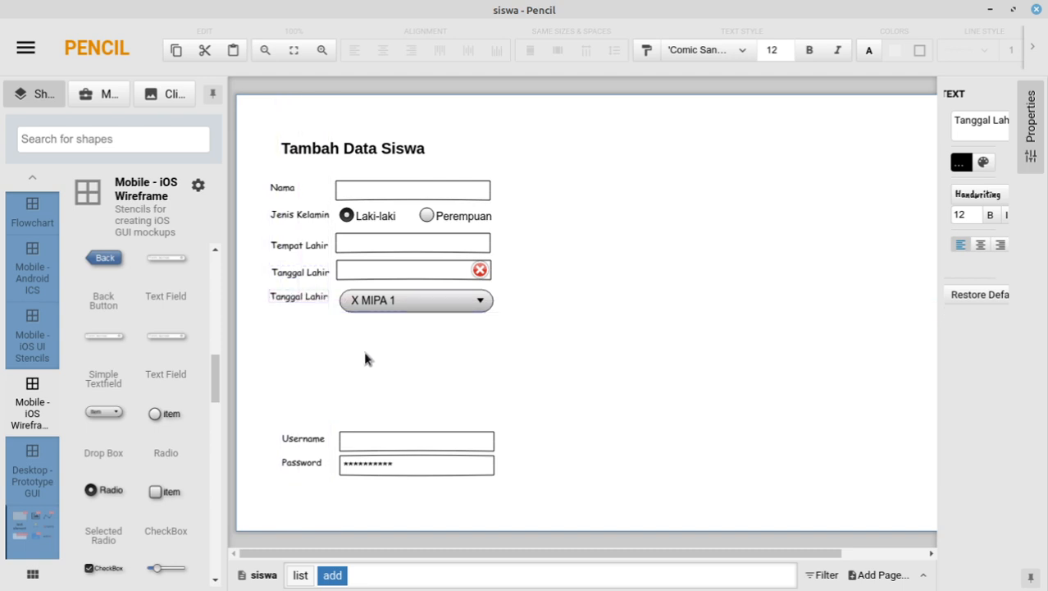
key(Down)
key(Down)
key(Down)
key(Down)
key(Down)
key(Down)
key(Down)
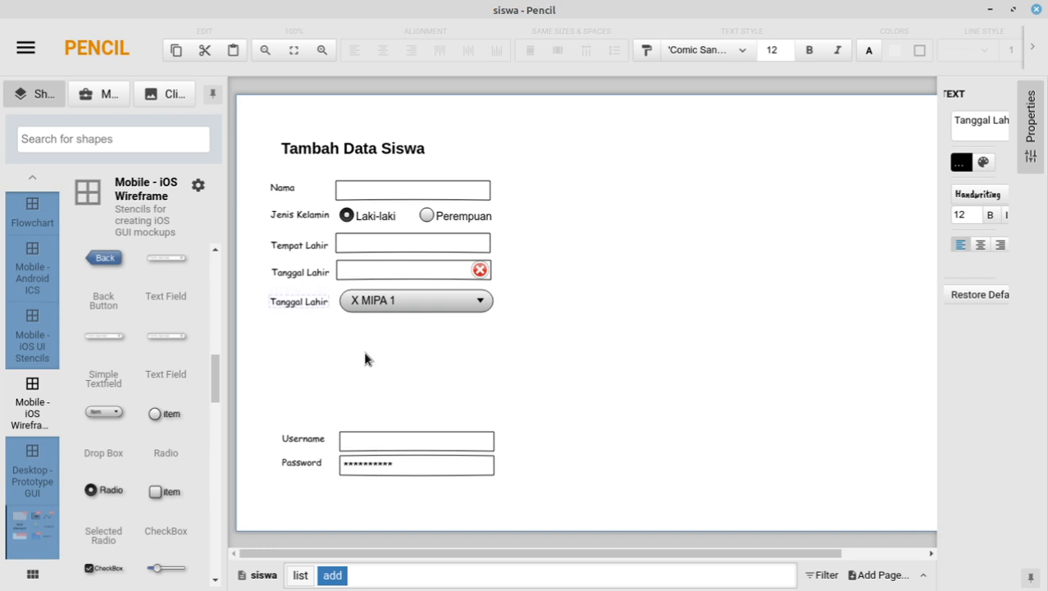
double_click(293, 304)
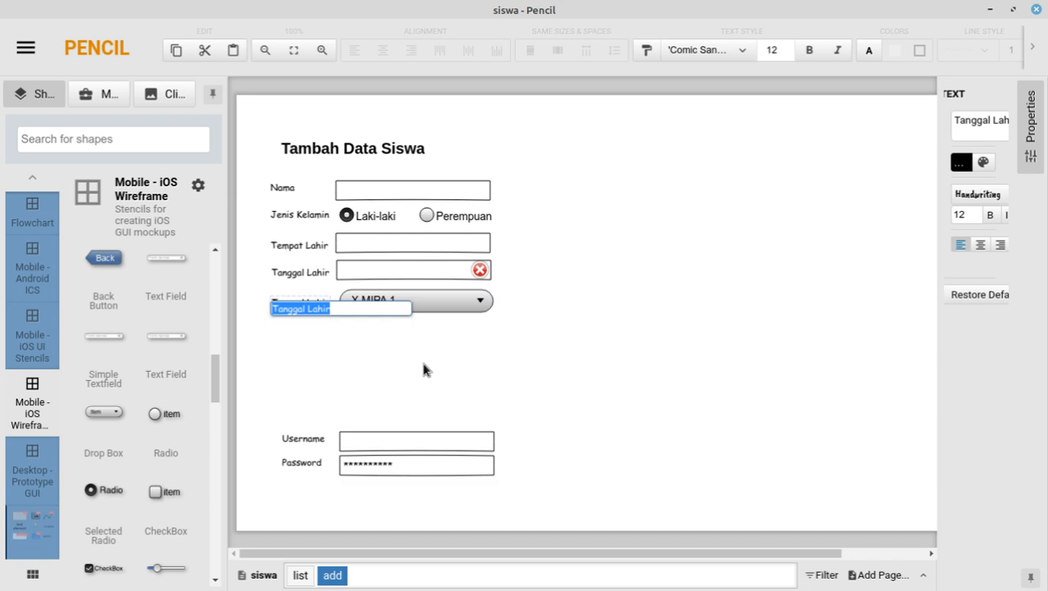
text(Kelas)
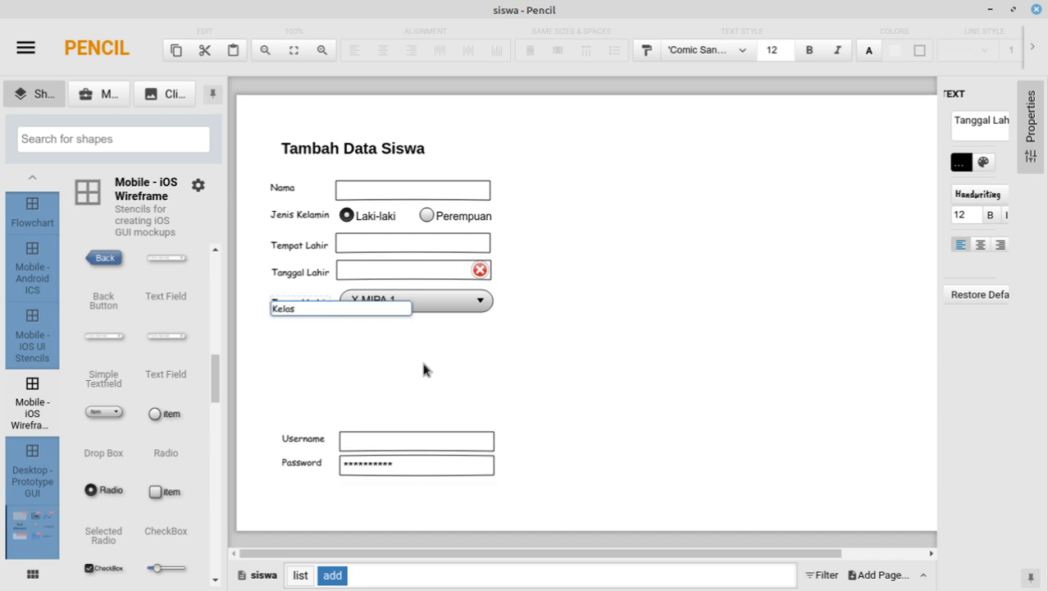
click(424, 369)
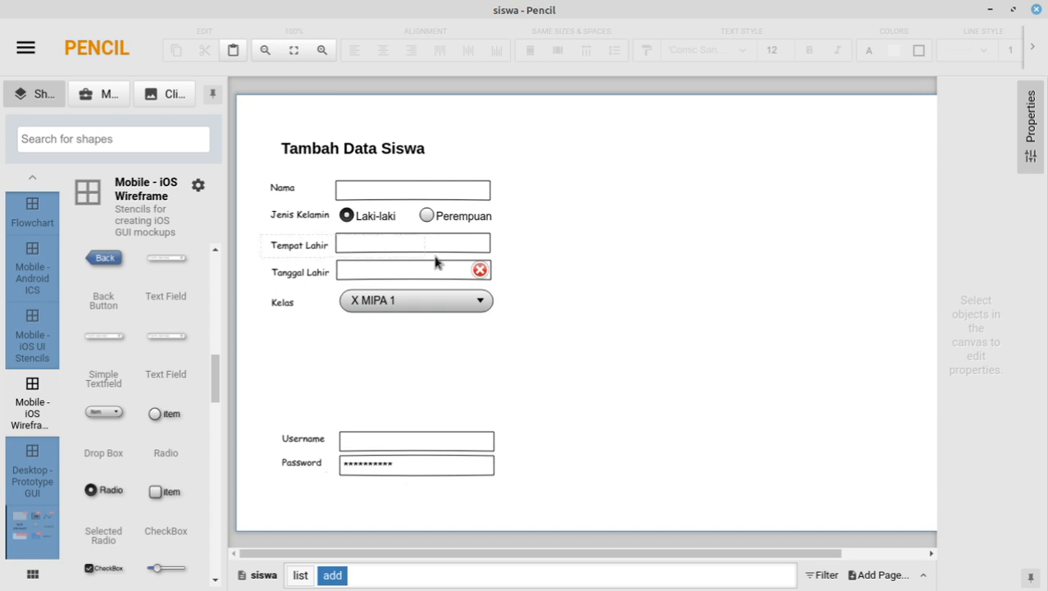
Step: Add two copies of the Tempat Lahir label and field below the Kelas row
click(497, 256)
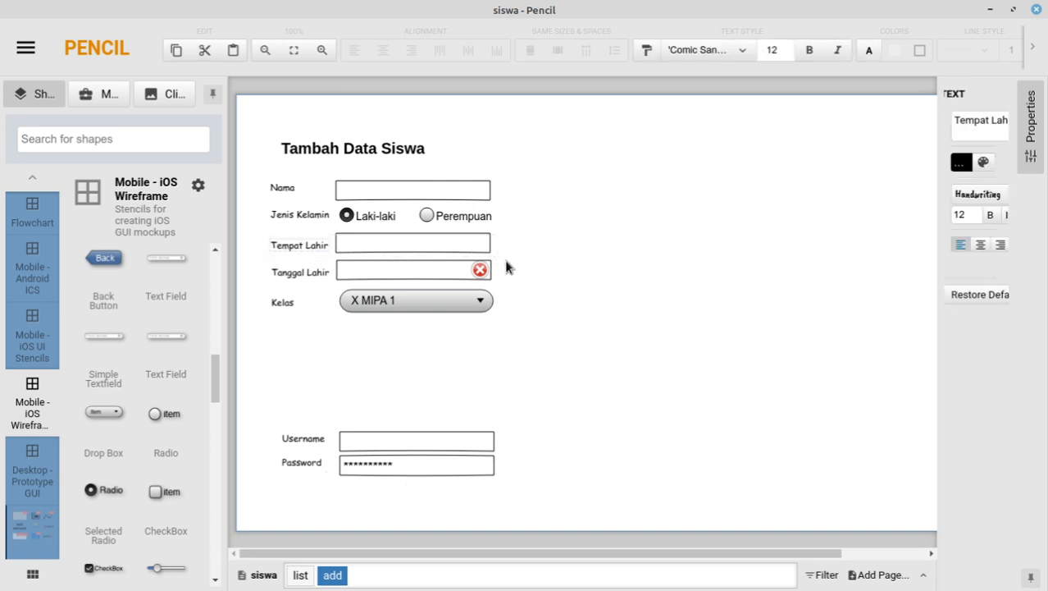
click(447, 243)
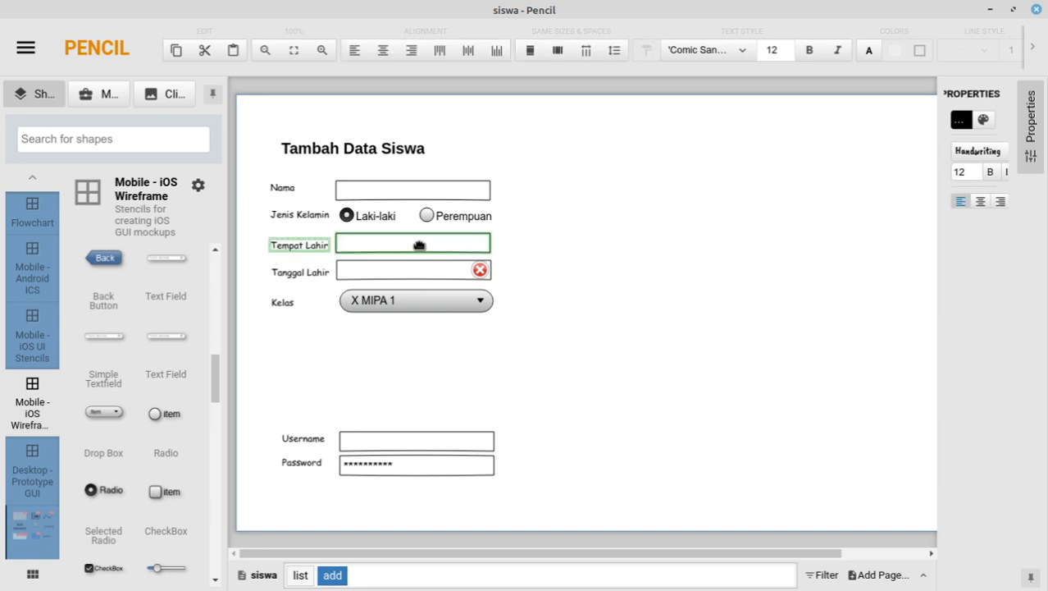
key(ctrl+v)
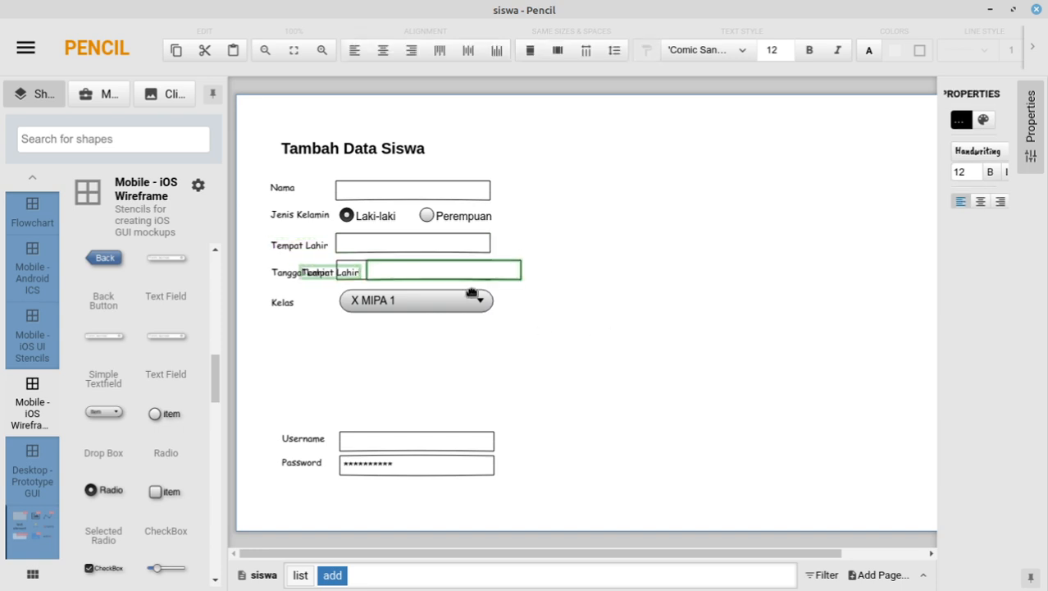
drag(441, 276, 421, 370)
key(ctrl+v)
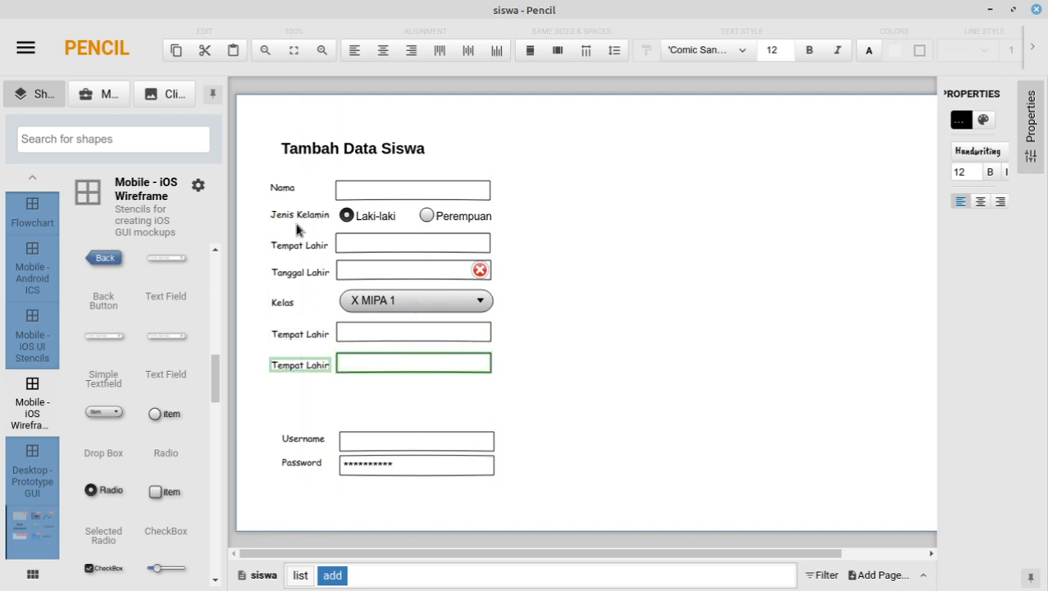
Step: Duplicate the Jenis Kelamin radio row and place it below the new Tempat Lahir rows
click(255, 206)
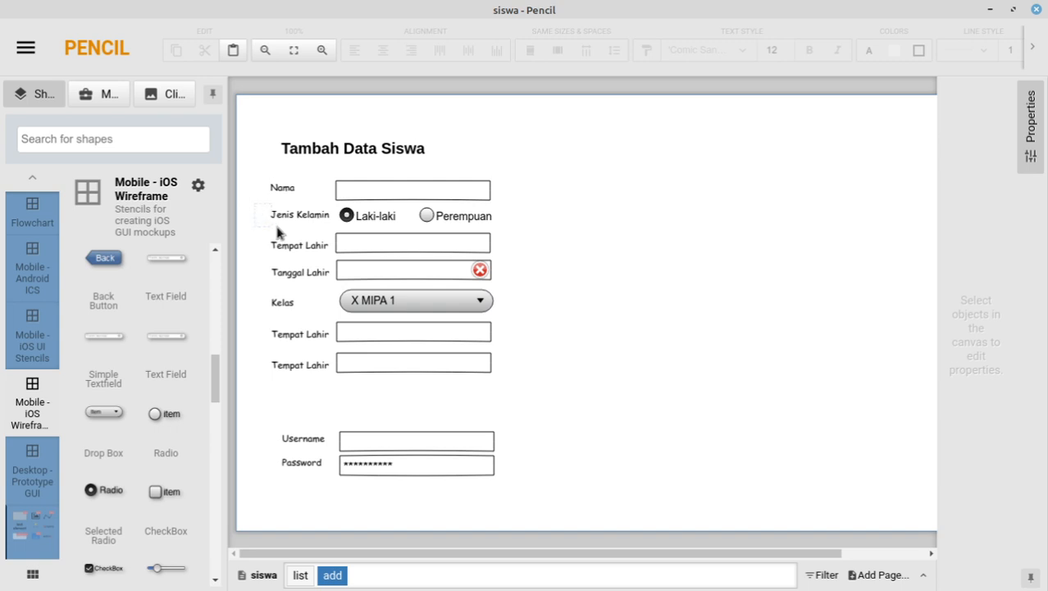
drag(277, 233, 500, 233)
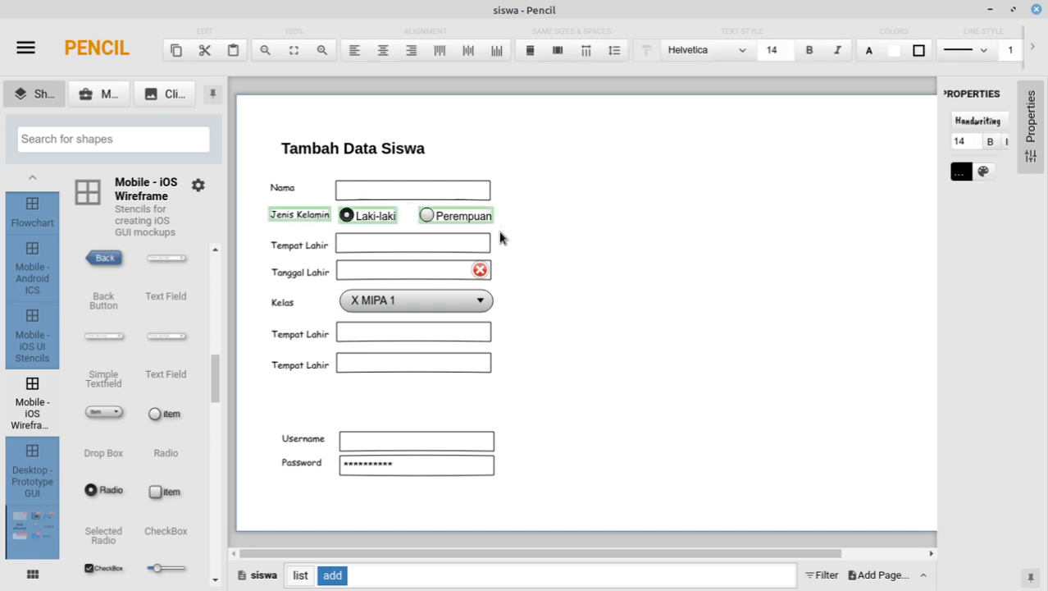
key(ctrl+v)
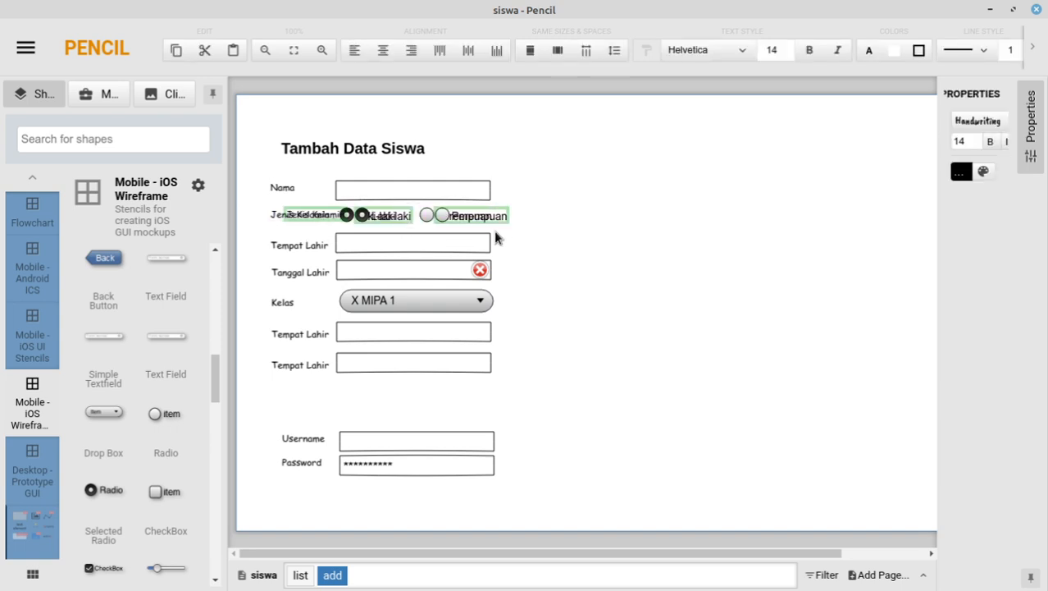
drag(469, 217, 460, 391)
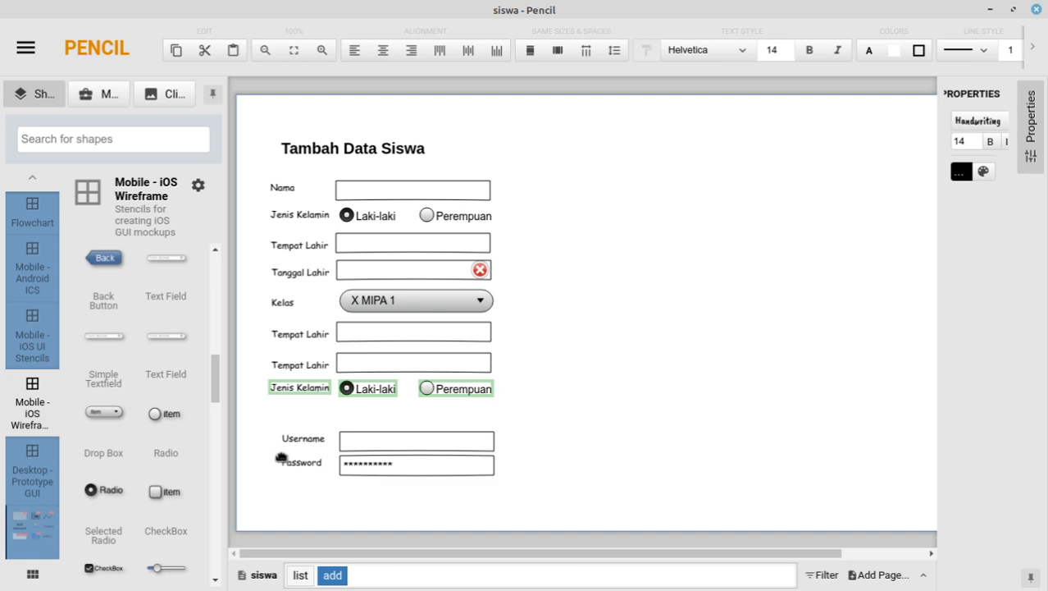
Step: Clear the selection of the three copied form shapes by clicking empty canvas
click(244, 424)
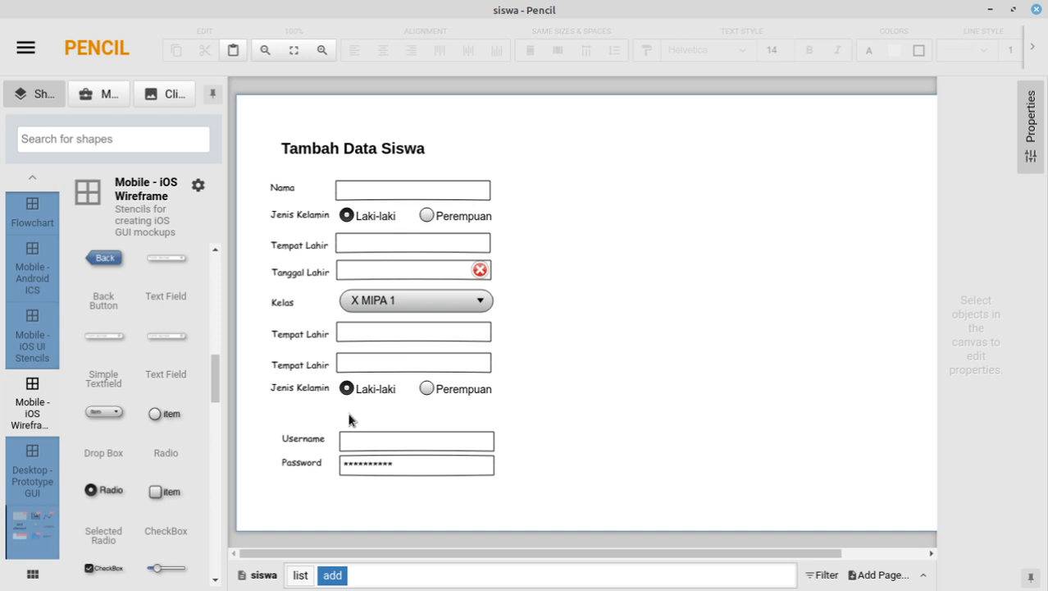
Step: Browse the Mobile - iOS Wireframe shapes, then switch to the Desktop - Prototype GUI collection
scroll(150, 443, up, 4)
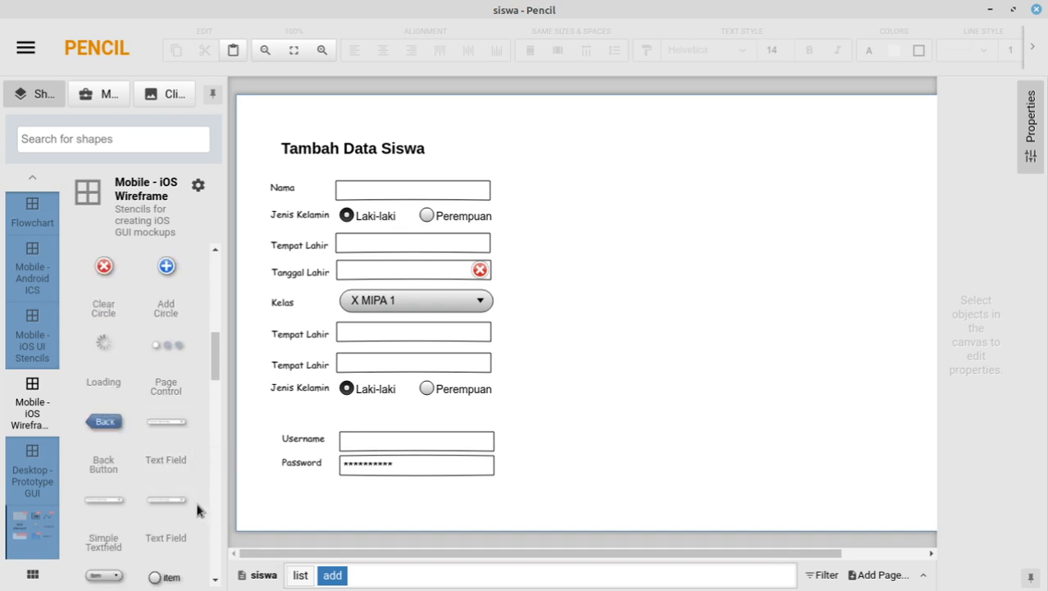
scroll(155, 462, up, 7)
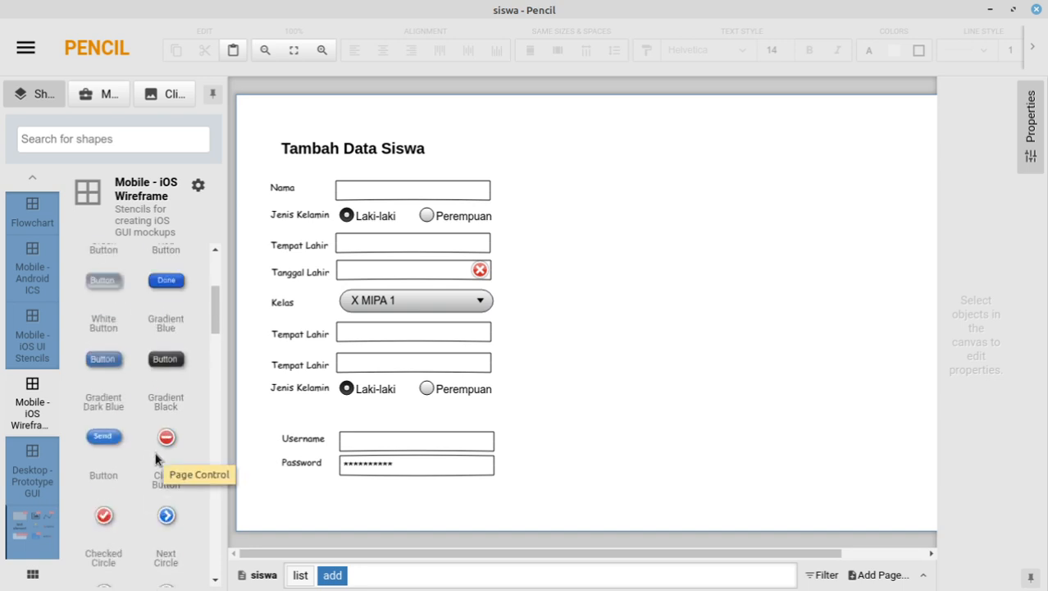
scroll(155, 458, up, 5)
scroll(156, 459, down, 12)
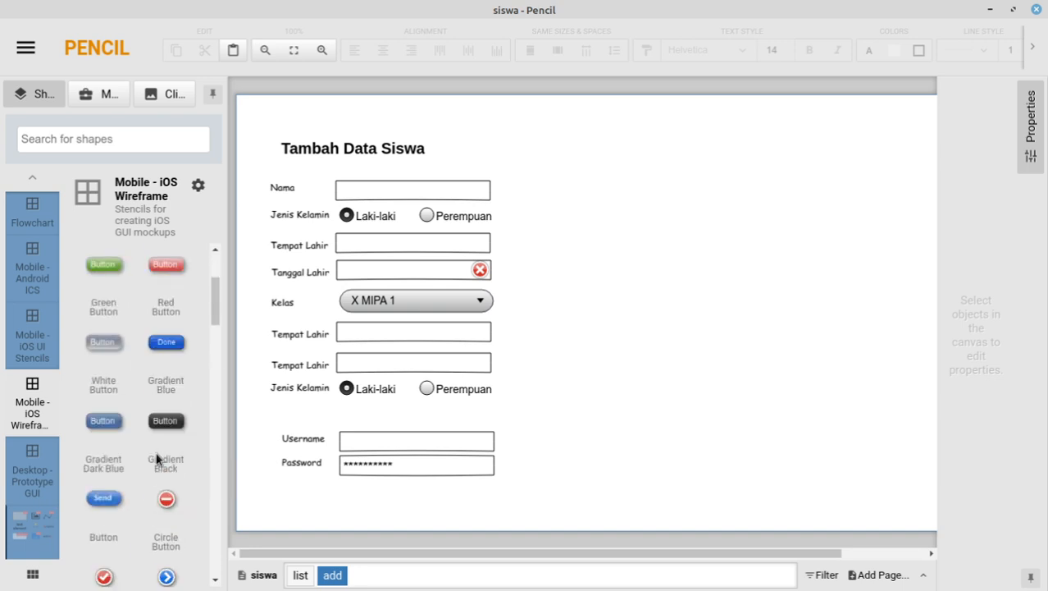
scroll(156, 459, down, 4)
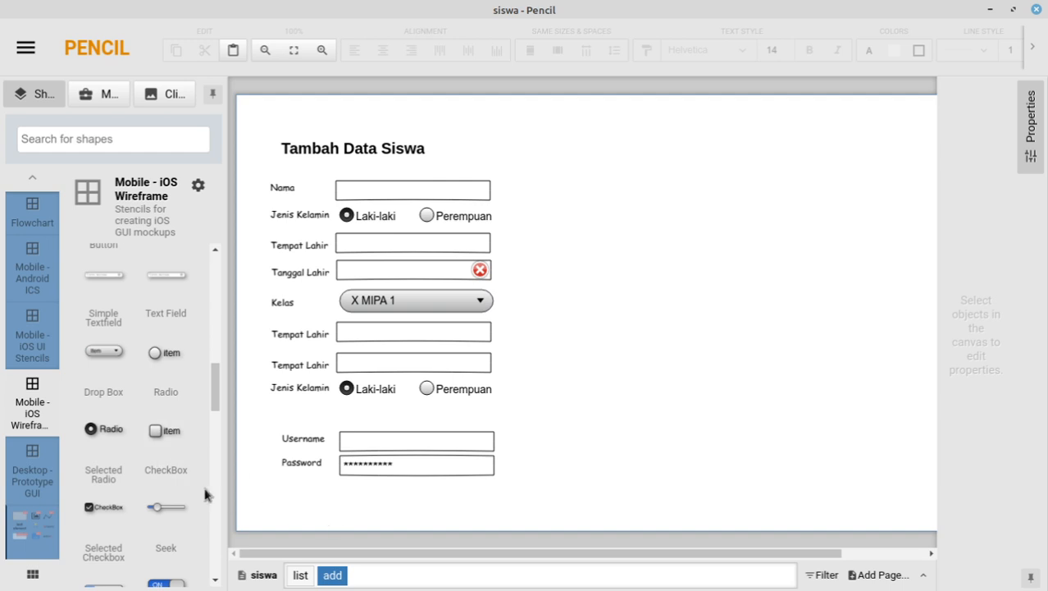
scroll(169, 423, down, 2)
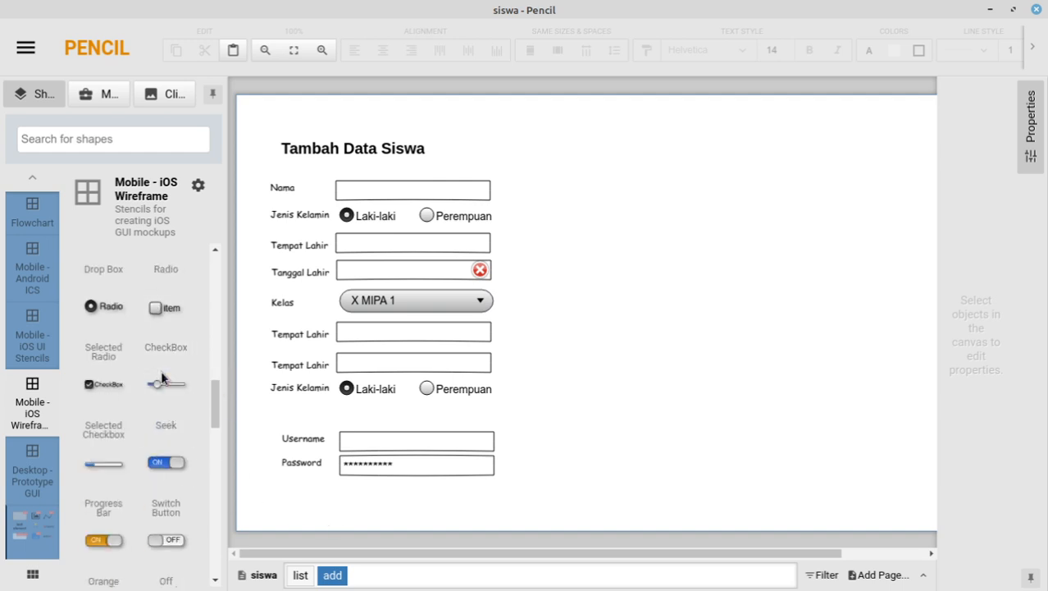
scroll(164, 386, down, 7)
scroll(164, 385, down, 11)
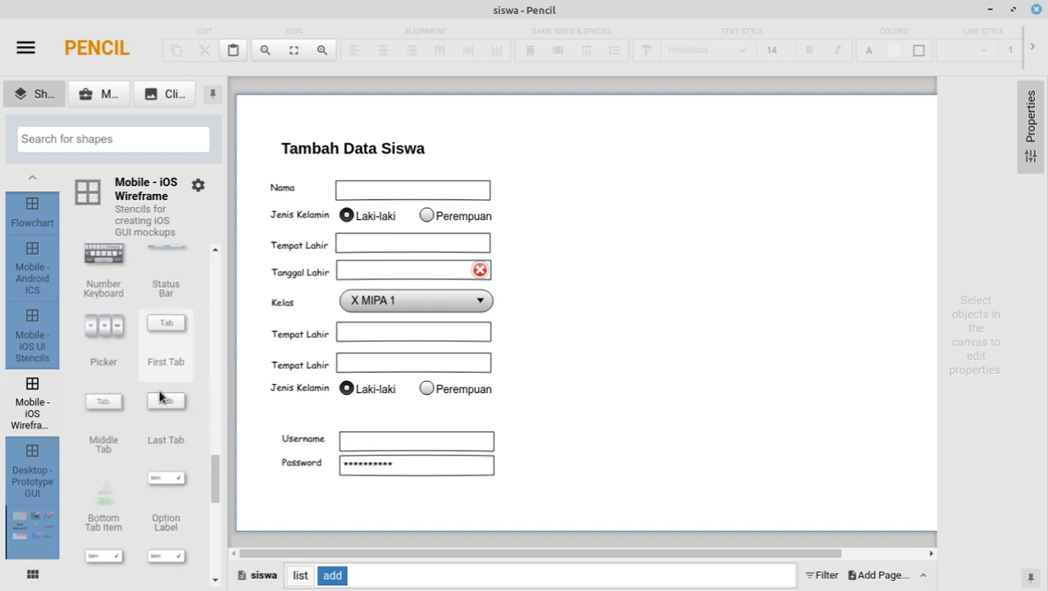
scroll(161, 397, down, 3)
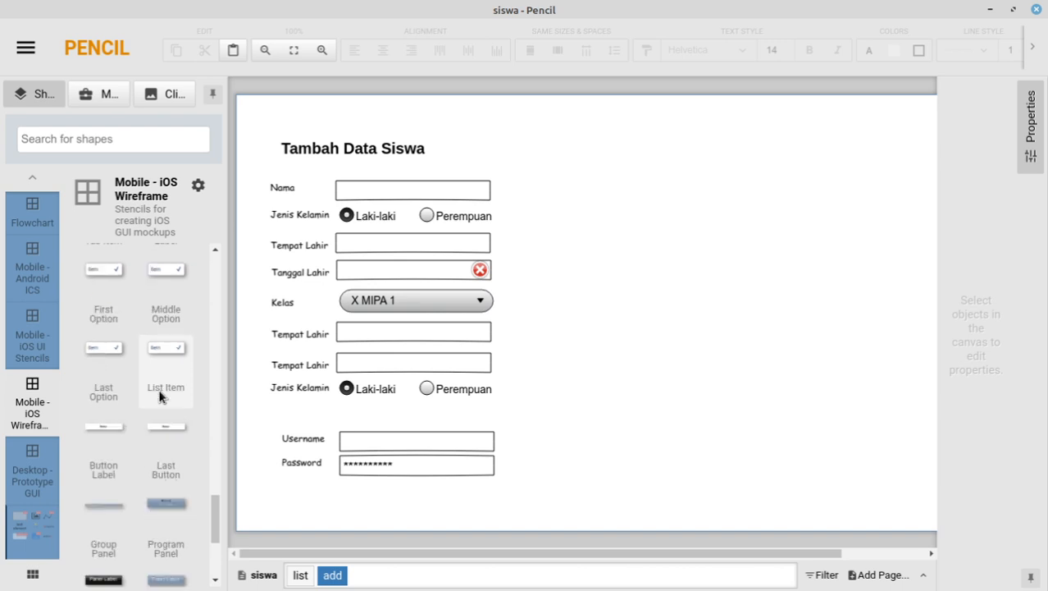
scroll(161, 396, down, 5)
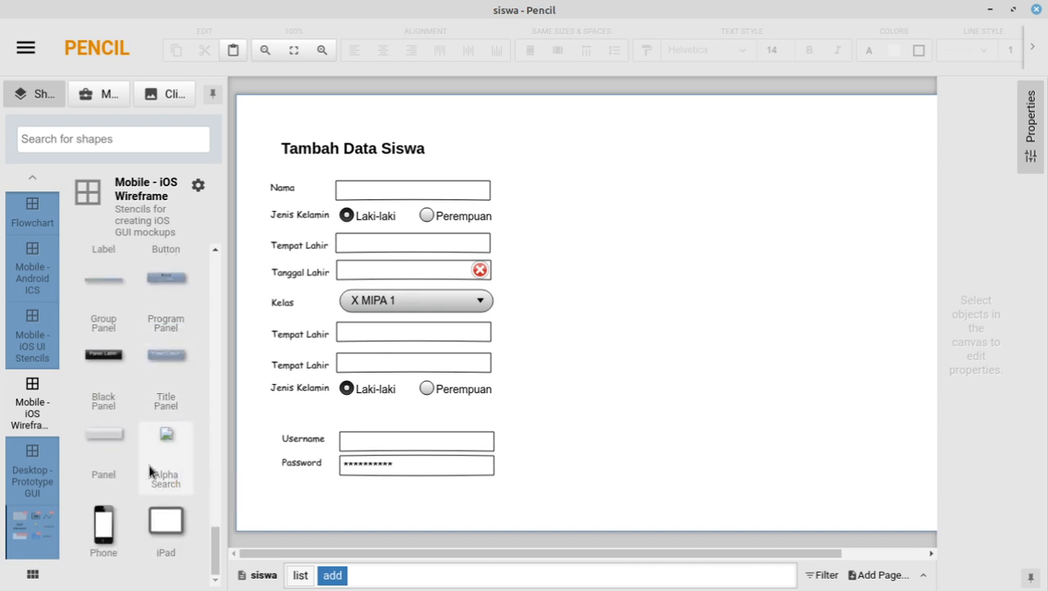
click(28, 471)
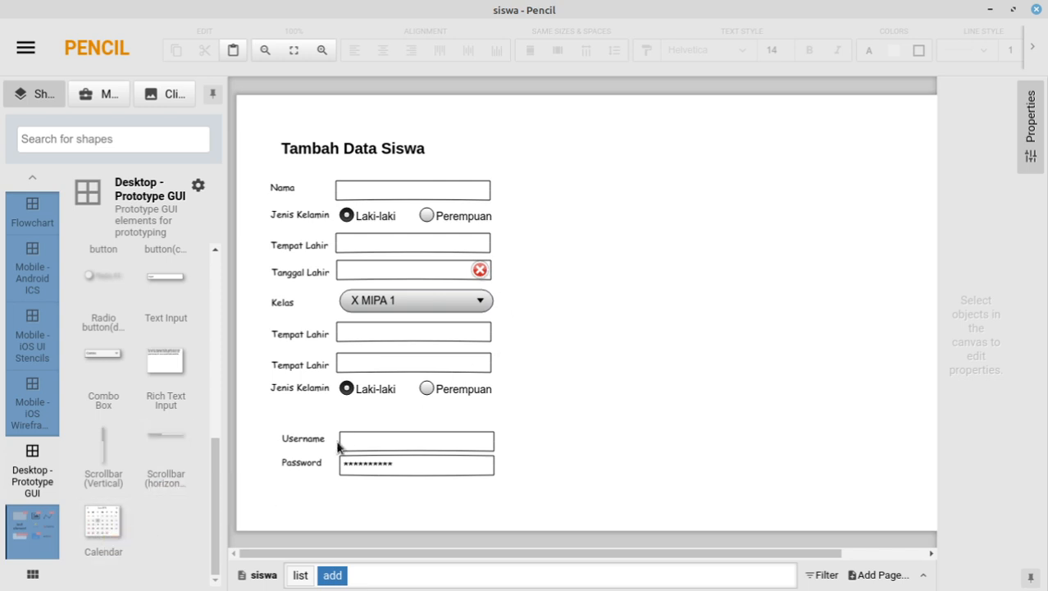
Step: Look through the Desktop - Prototype GUI shapes, then switch to the Mobile - iOS UI Stencils collection
scroll(109, 410, up, 2)
scroll(115, 401, up, 3)
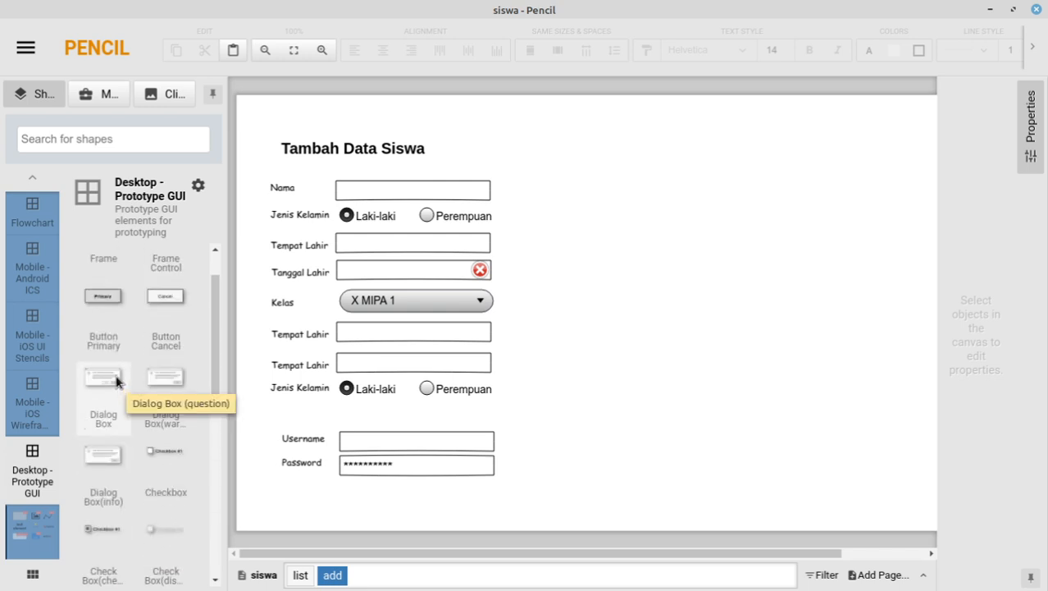
scroll(117, 380, up, 1)
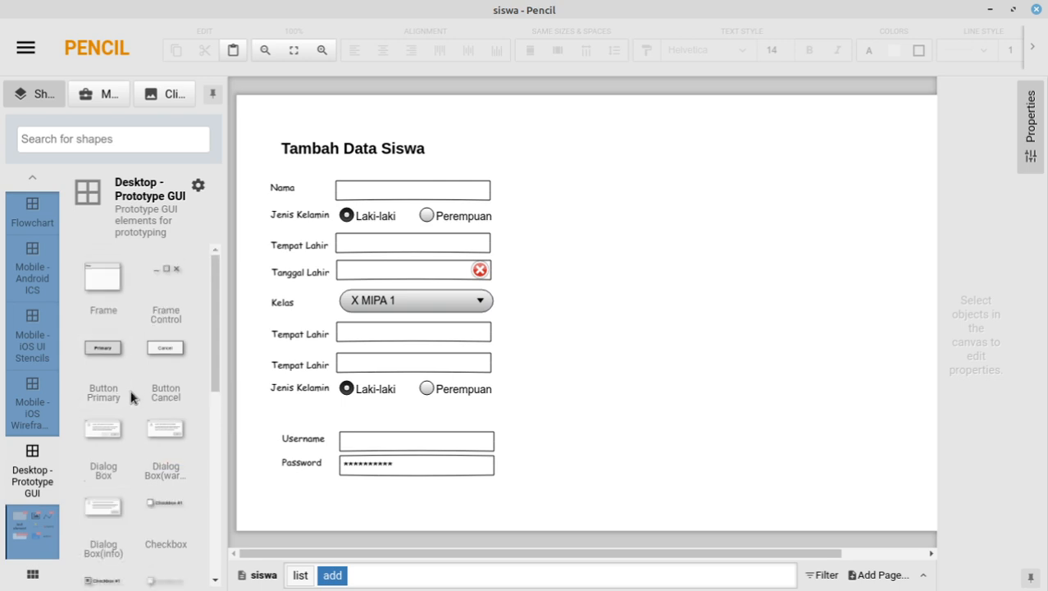
scroll(132, 398, down, 8)
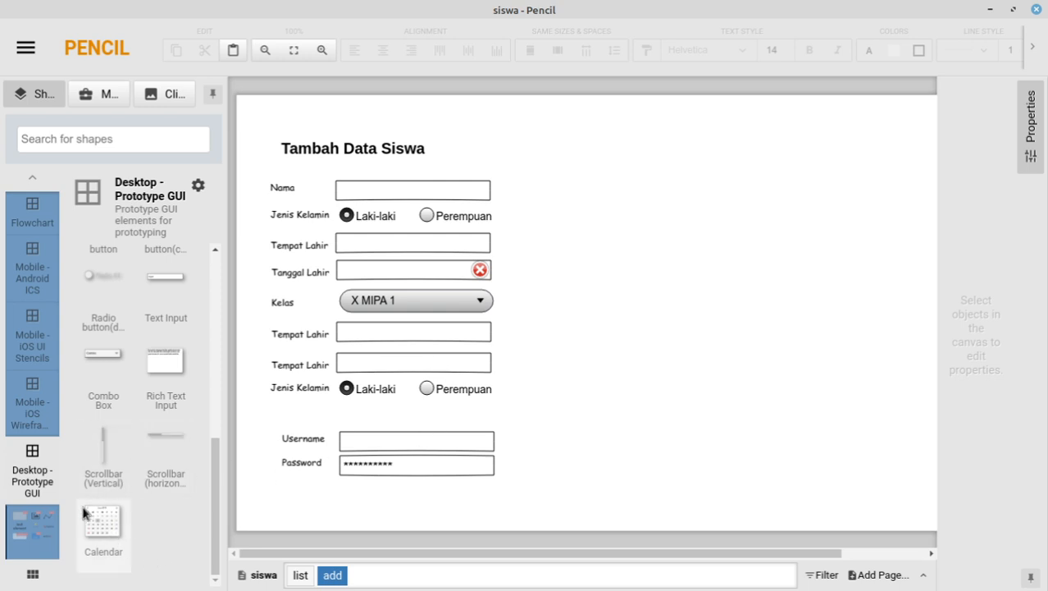
click(33, 341)
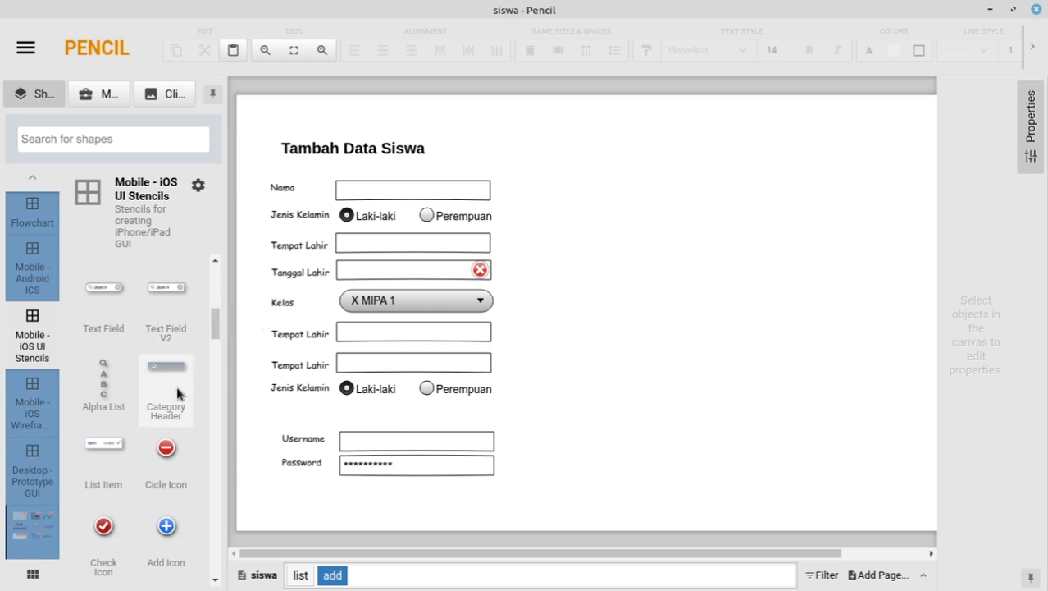
scroll(179, 369, up, 5)
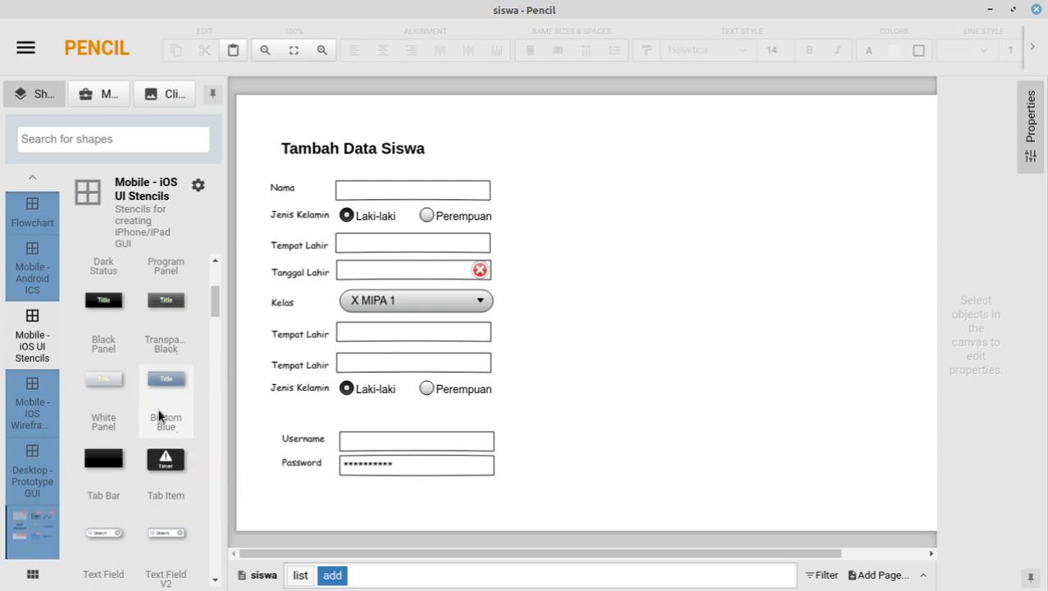
scroll(162, 367, up, 3)
scroll(161, 366, up, 1)
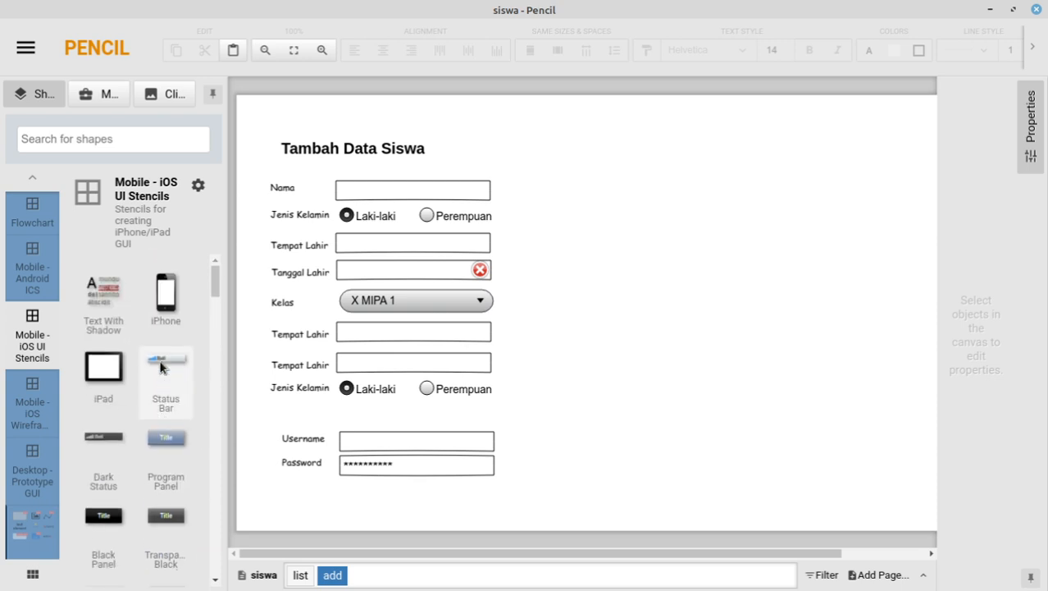
scroll(161, 370, down, 6)
scroll(162, 371, down, 7)
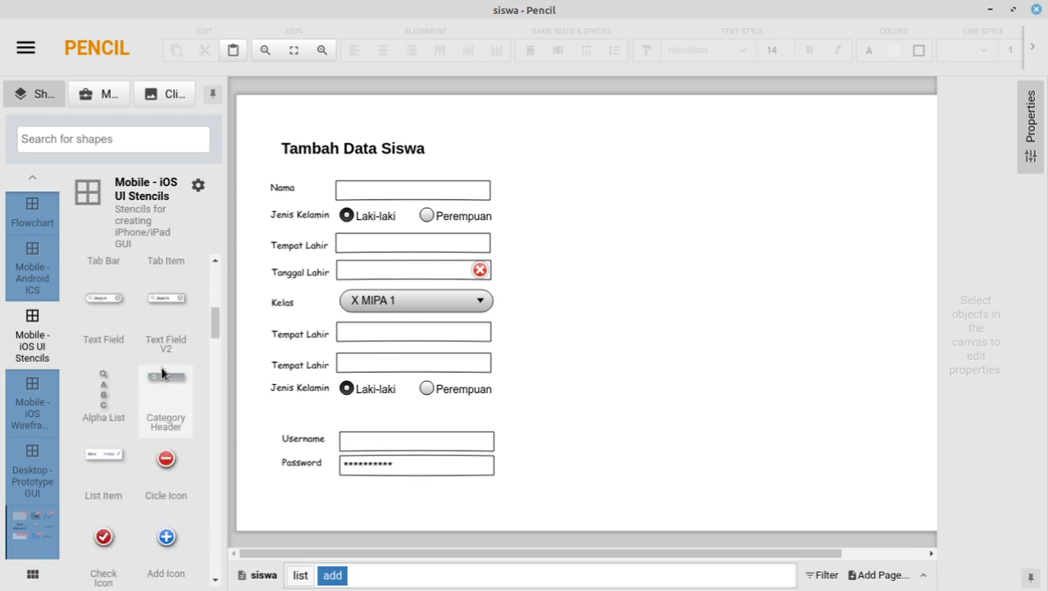
scroll(164, 366, down, 5)
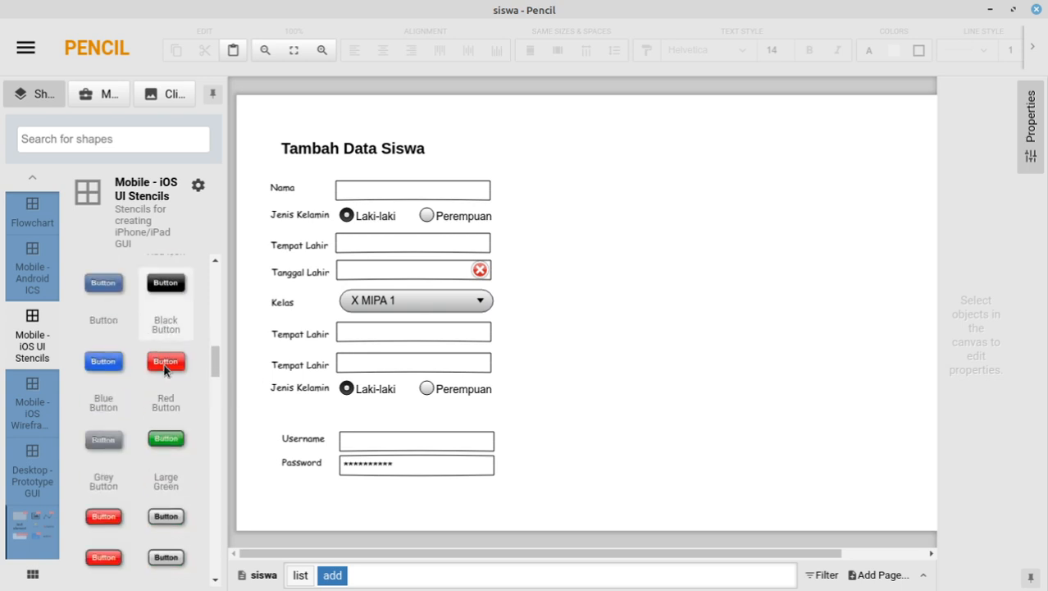
scroll(168, 357, down, 1)
scroll(174, 344, down, 6)
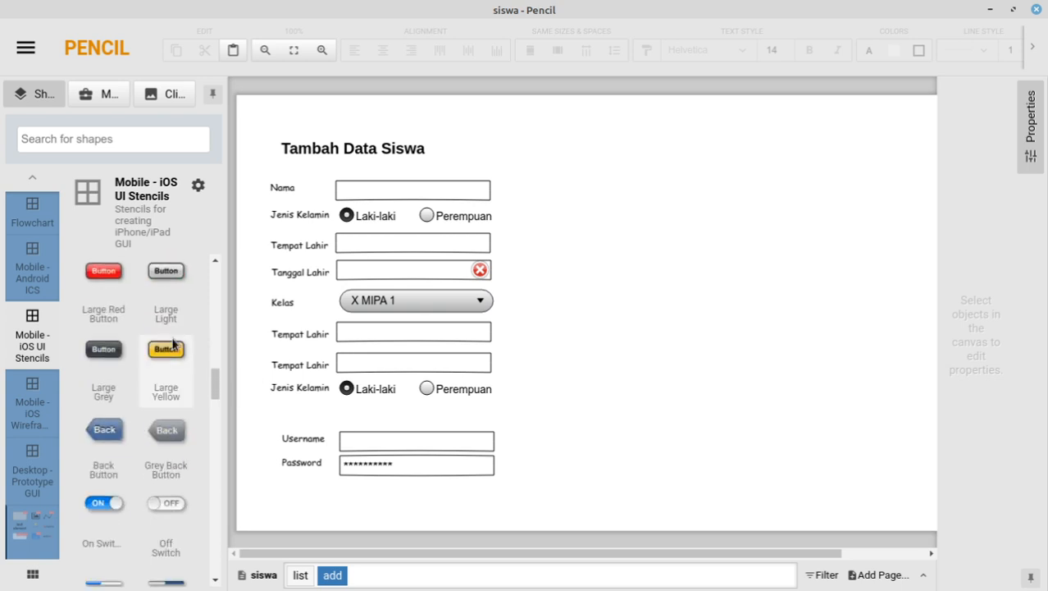
scroll(173, 343, down, 12)
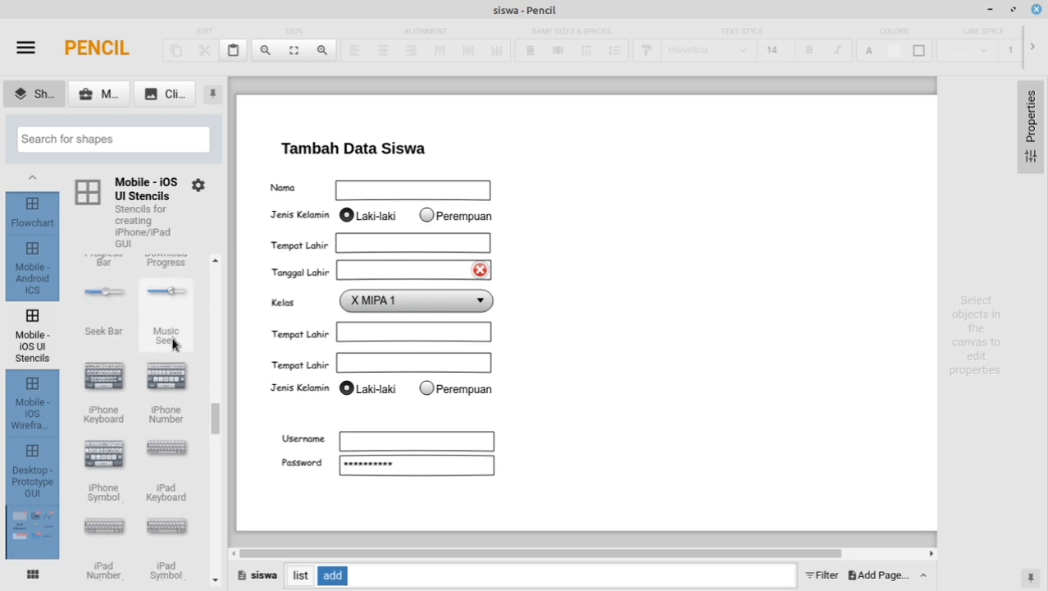
scroll(173, 344, down, 8)
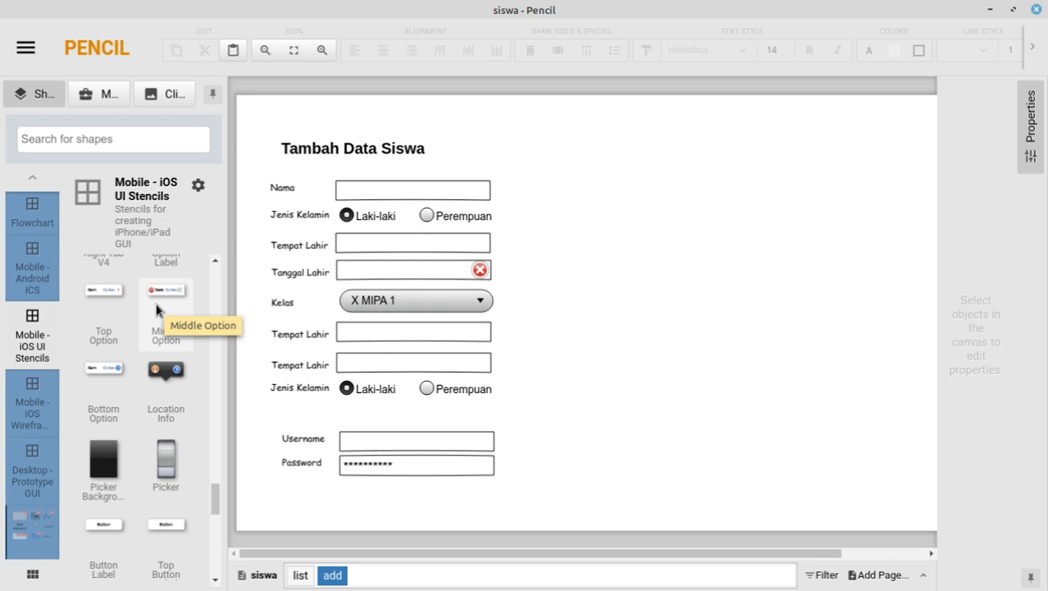
scroll(152, 305, down, 5)
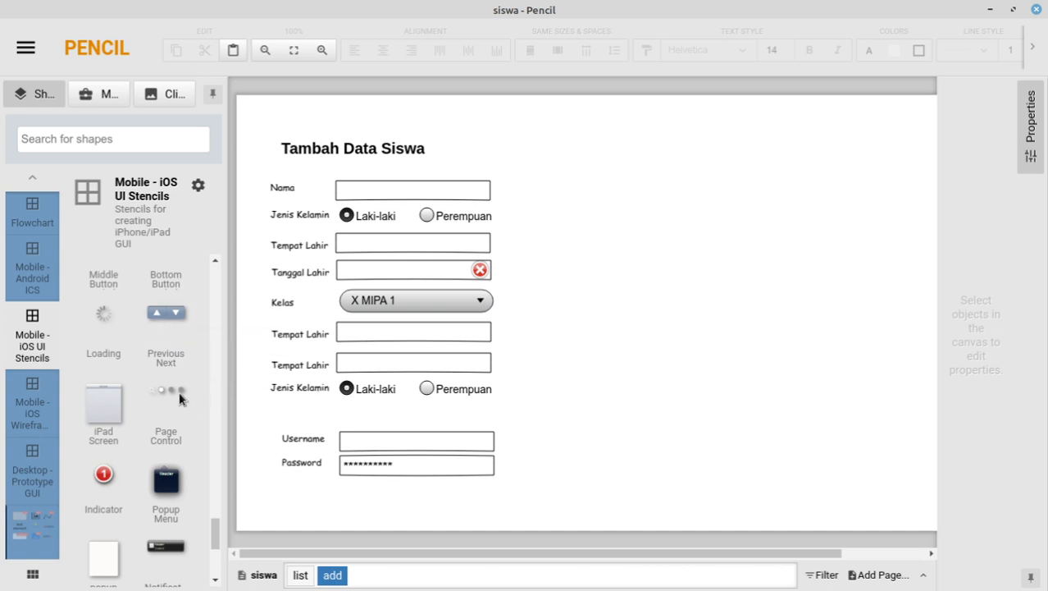
scroll(128, 320, down, 2)
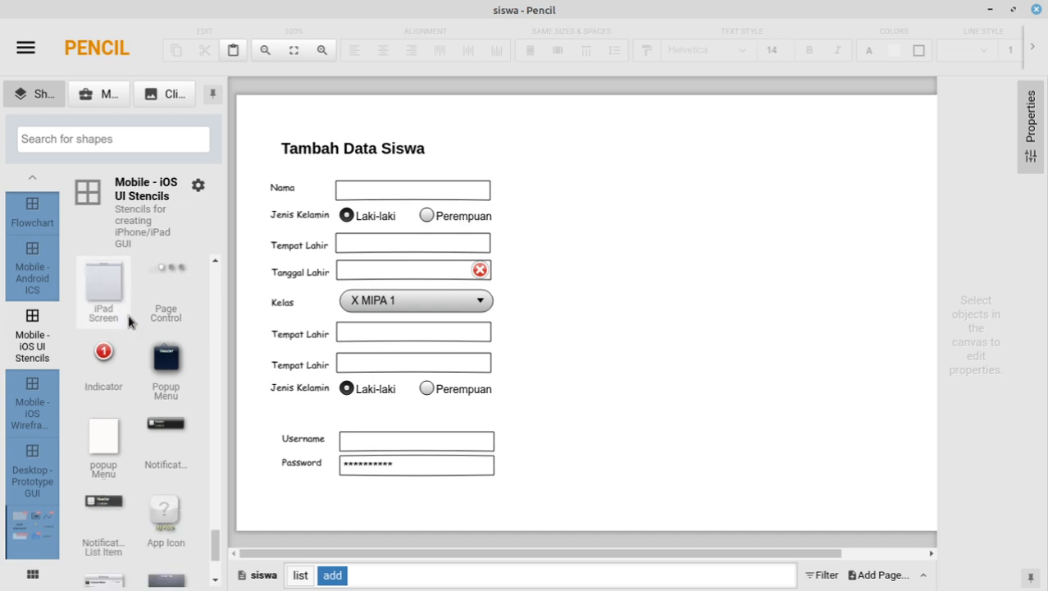
scroll(129, 320, down, 2)
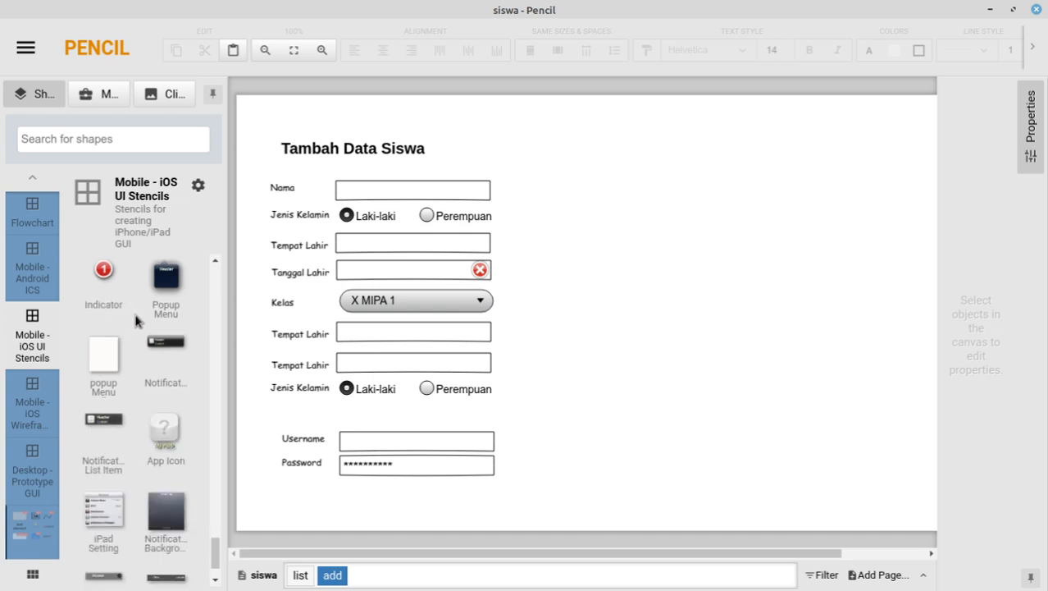
scroll(136, 320, down, 1)
scroll(136, 320, down, 1)
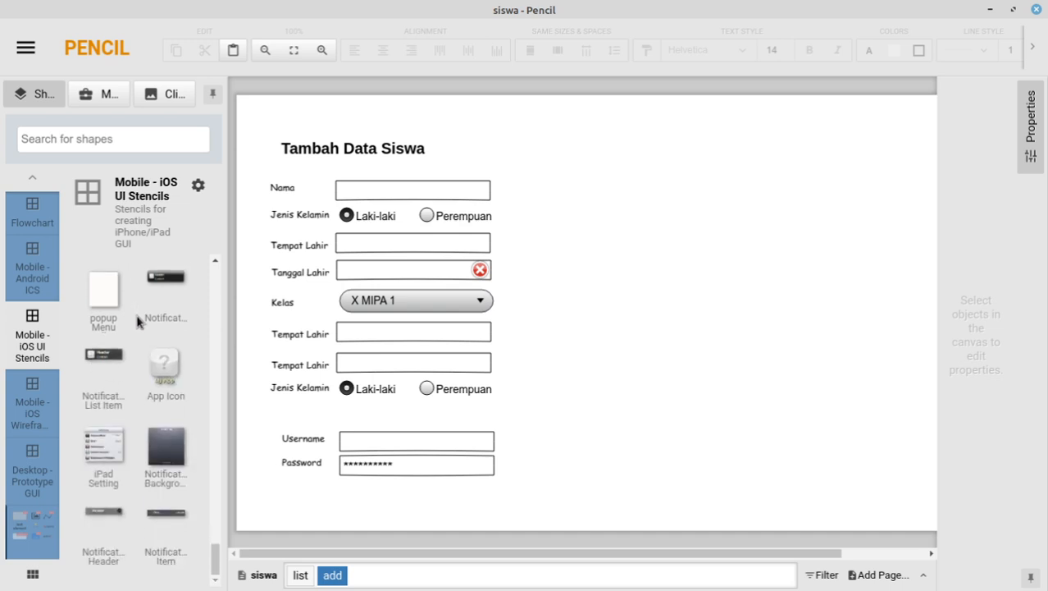
scroll(138, 322, up, 3)
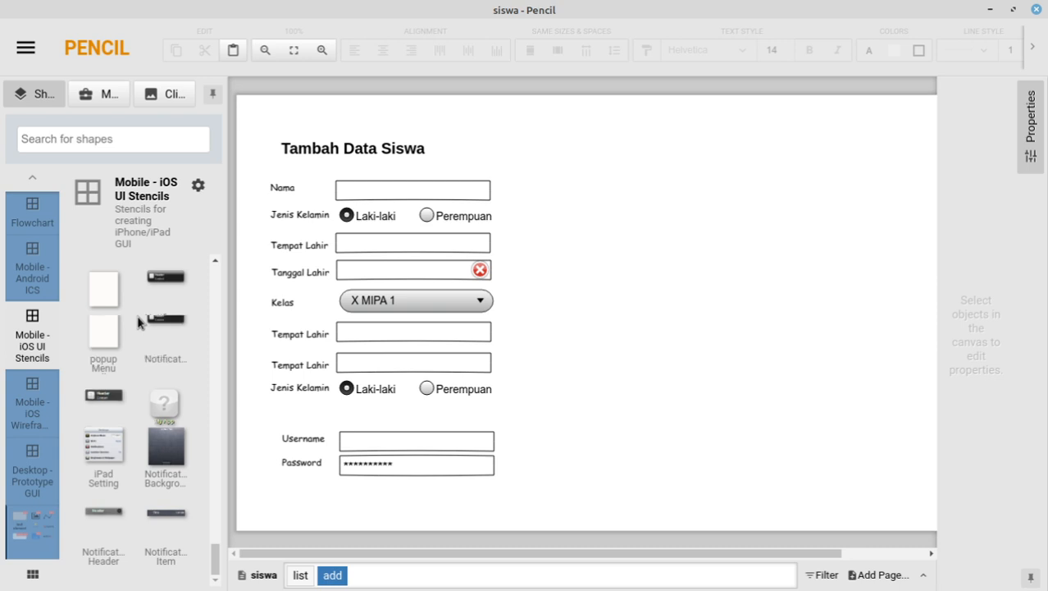
Step: Place an Android ICS Contact Picture right of the form, then select the lower Tempat Lahir row
click(42, 267)
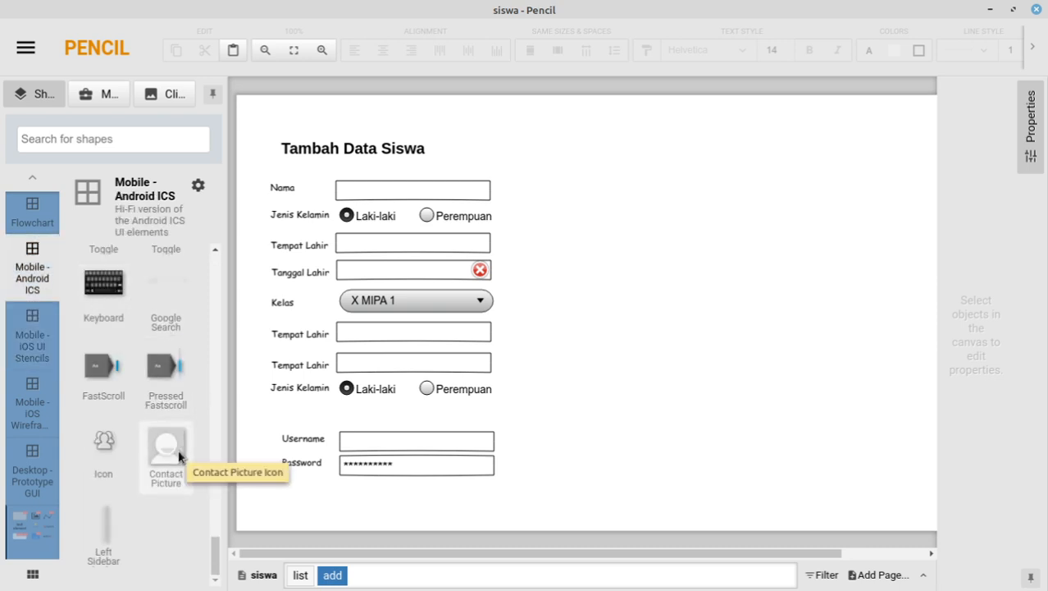
drag(170, 457, 560, 409)
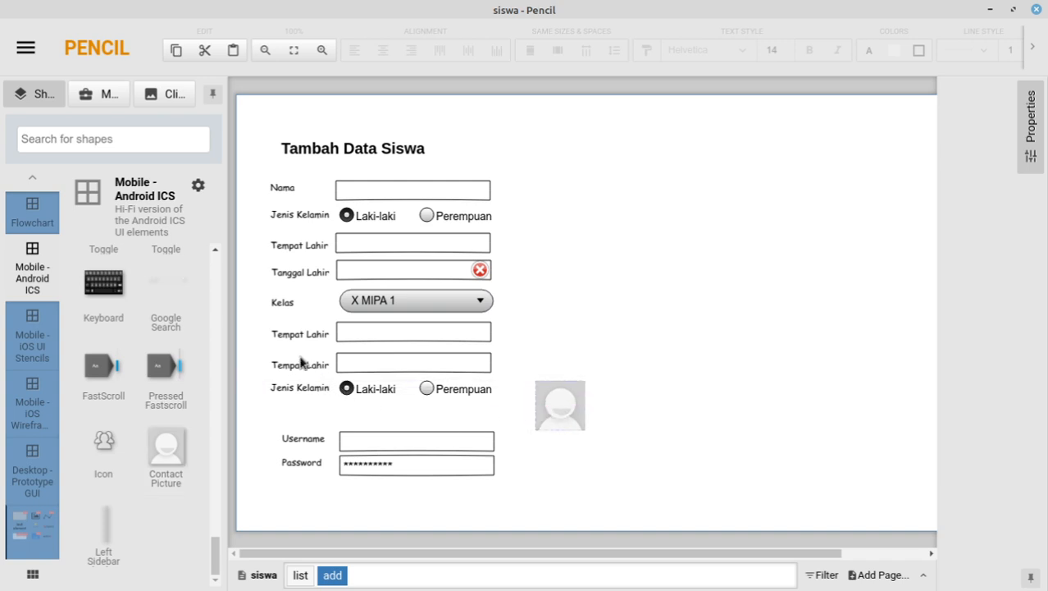
click(260, 356)
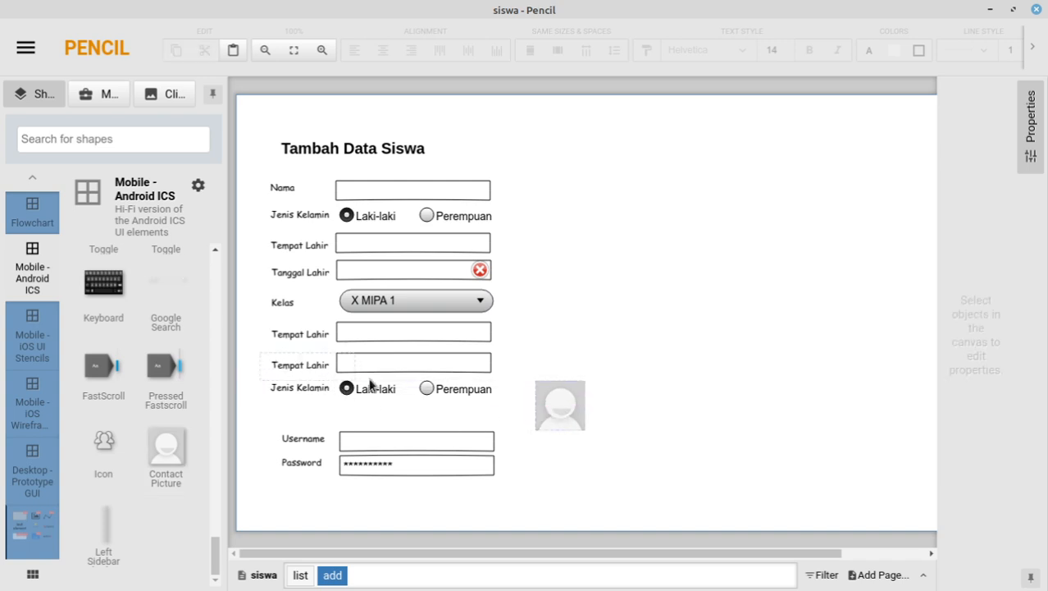
click(493, 374)
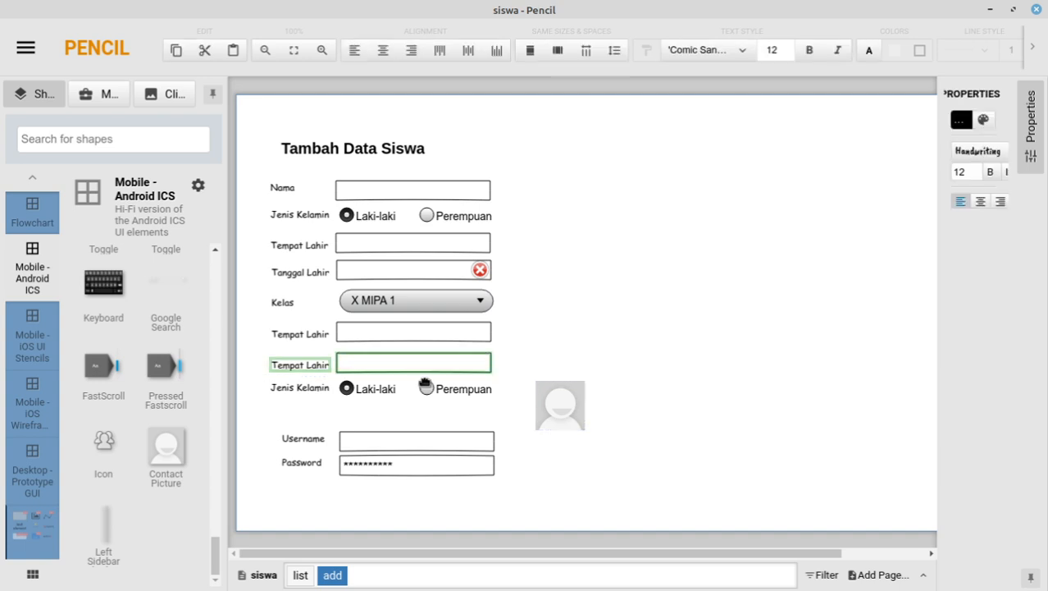
Step: Move the extra Tempat Lahir row below Jenis Kelamin and nudge it up slightly
drag(425, 386, 407, 423)
key(Up)
key(Up)
key(Up)
key(Up)
key(Up)
key(Up)
key(Up)
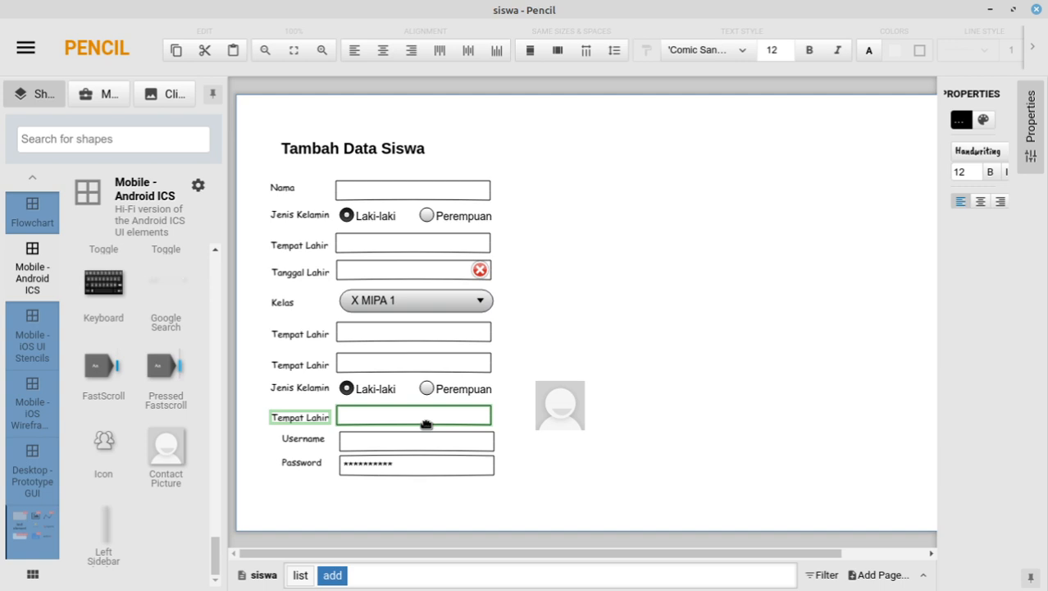
double_click(305, 418)
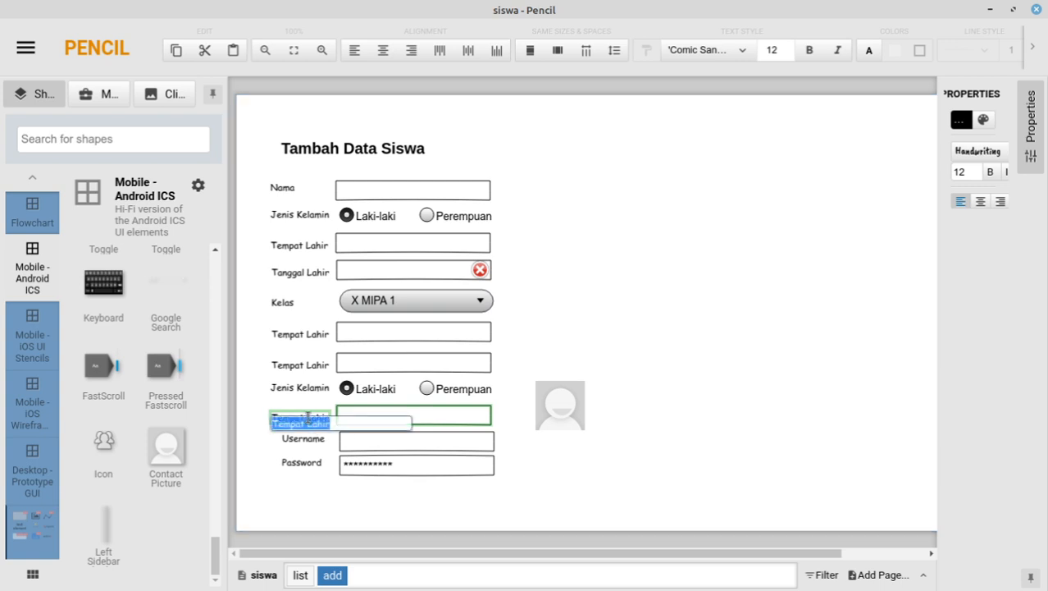
double_click(286, 364)
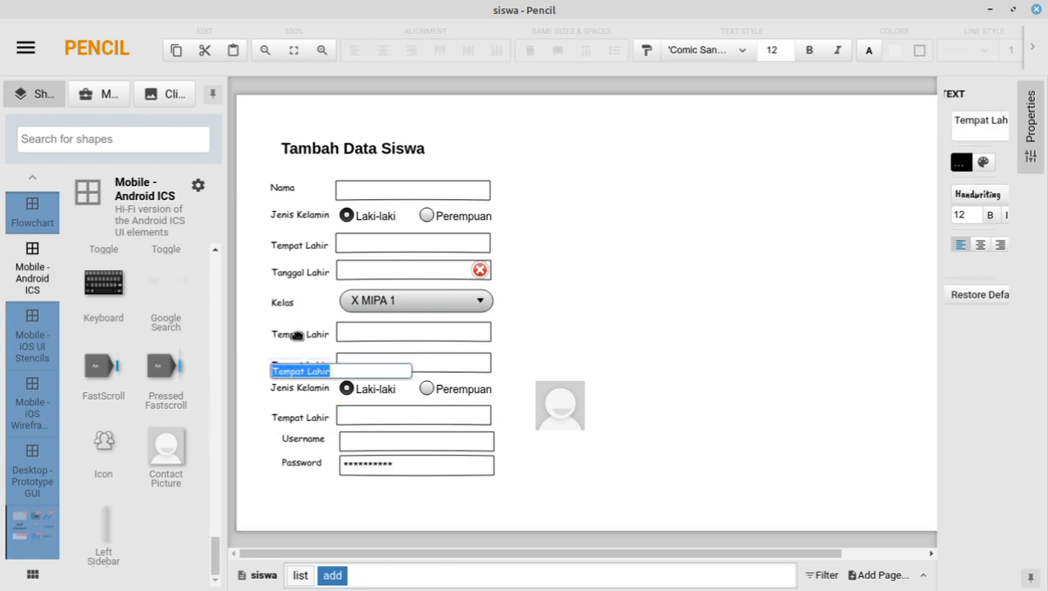
click(297, 335)
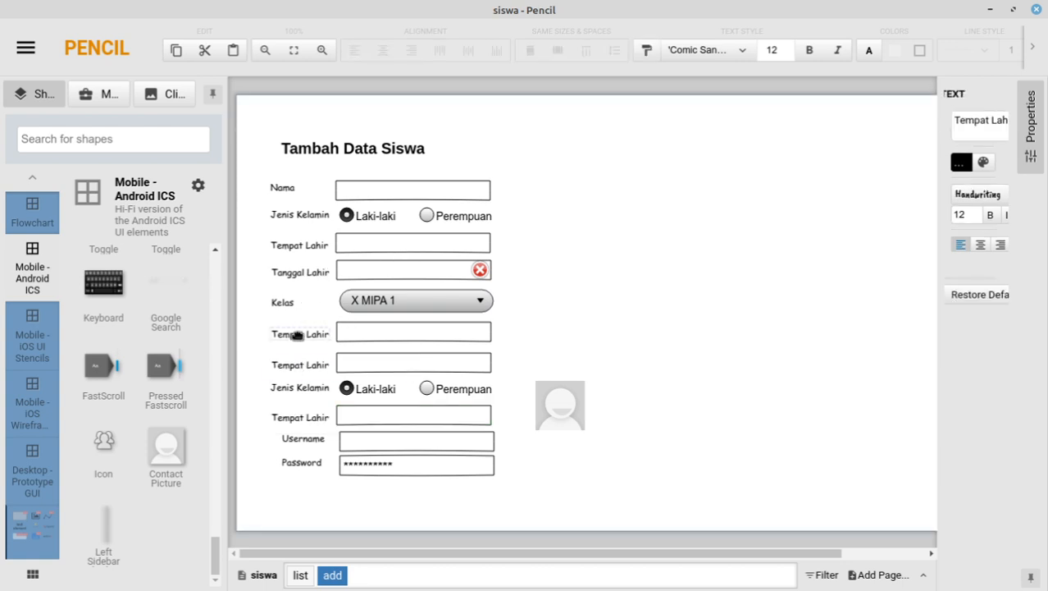
Step: Rename the two labels under Kelas to Email and No HP
double_click(297, 335)
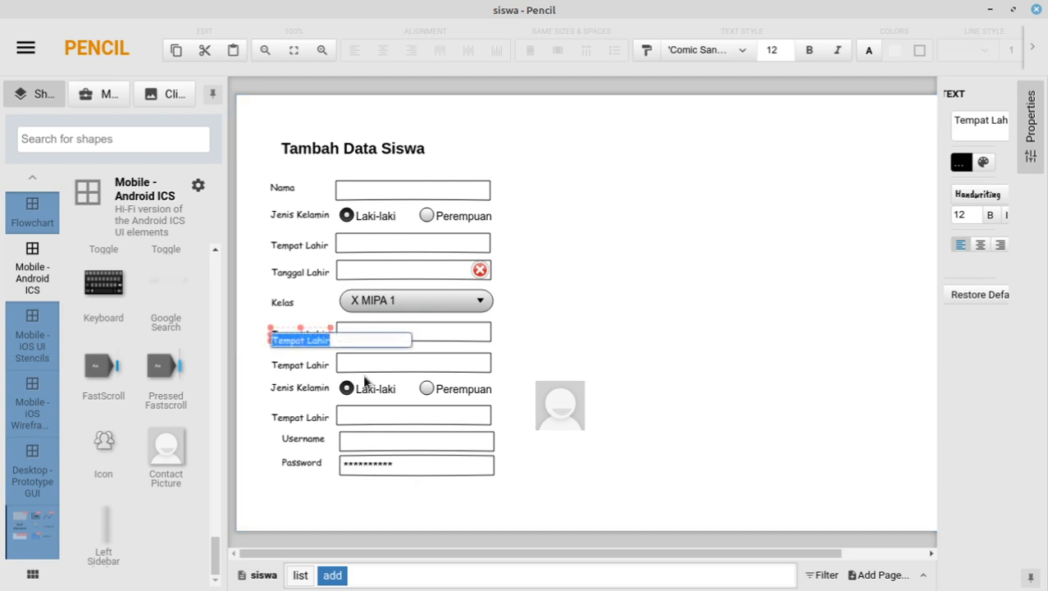
text(Email)
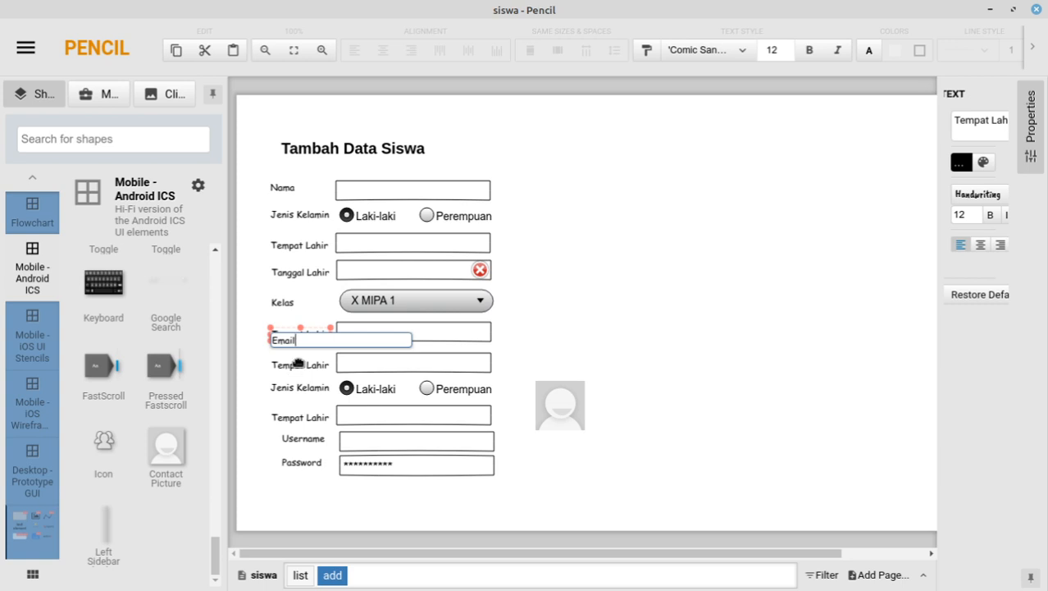
key(Return)
double_click(298, 363)
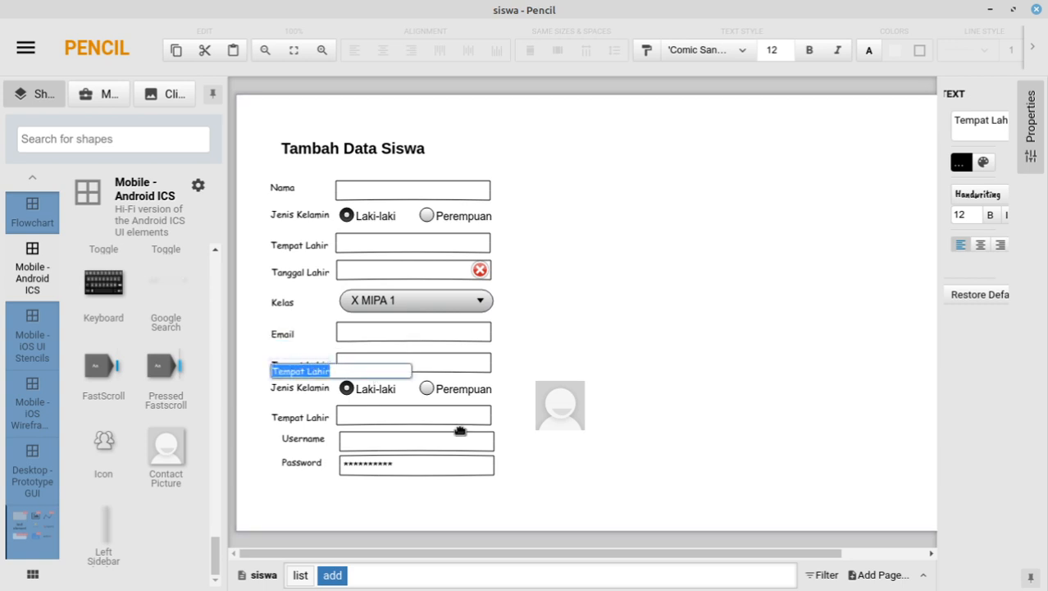
text(No HP)
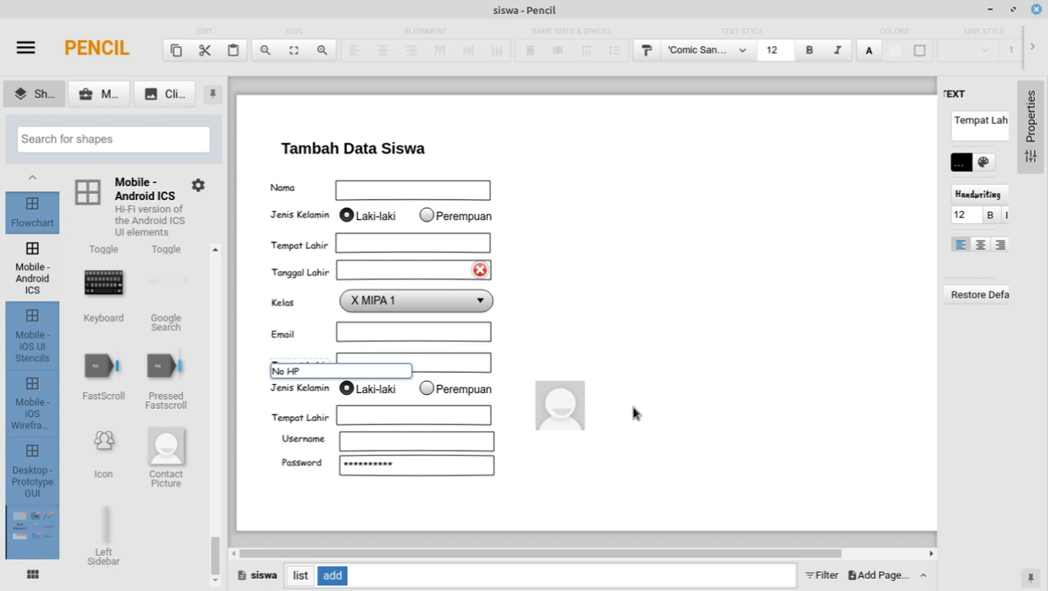
click(507, 295)
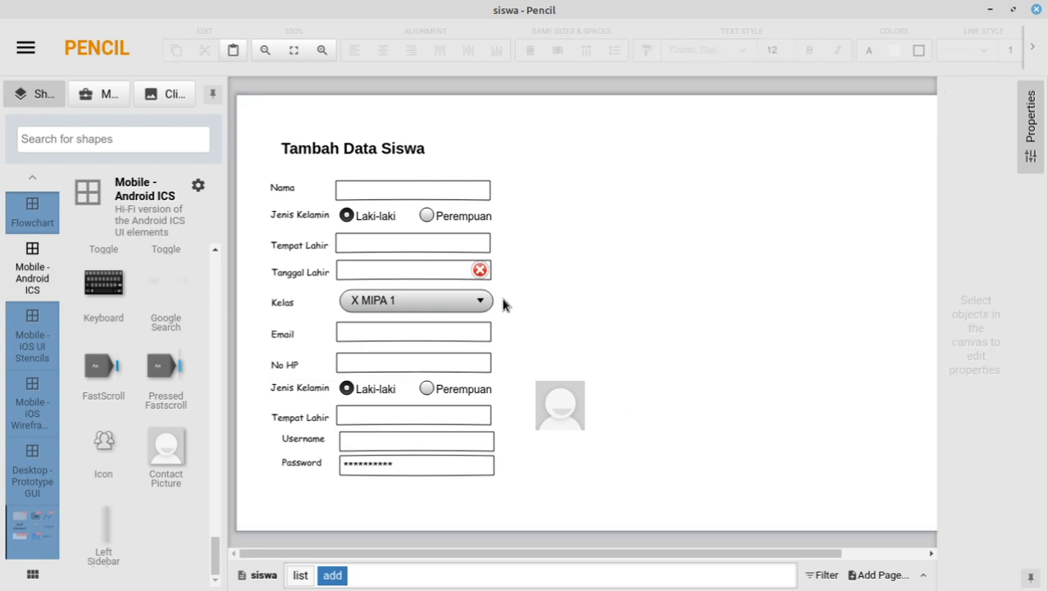
click(295, 392)
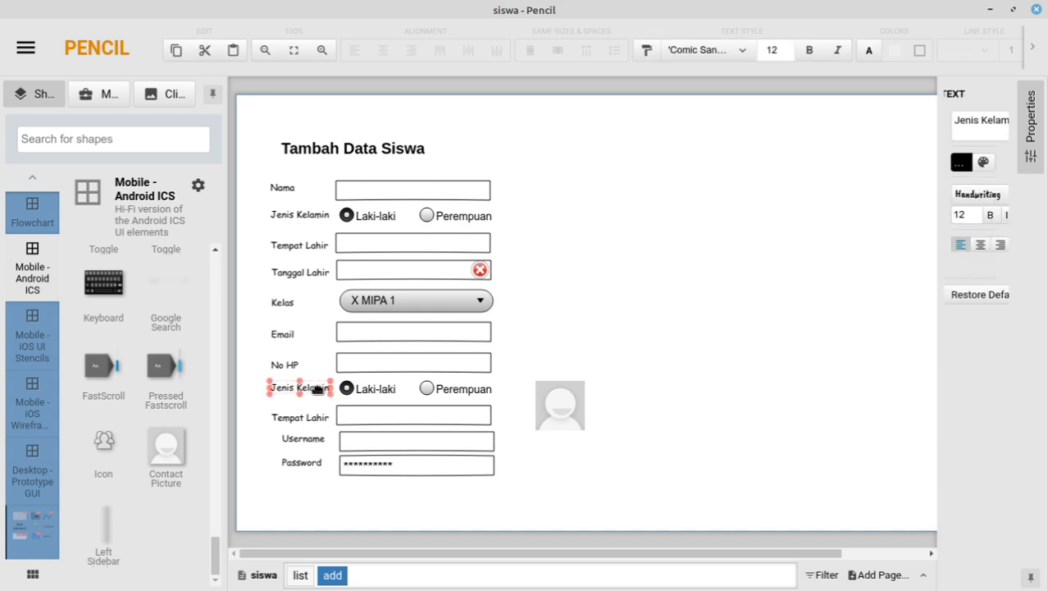
Step: Relabel the second Jenis Kelamin row as Status siswa with options Aktif and Tidak Aktif
double_click(314, 390)
text(Status siswa)
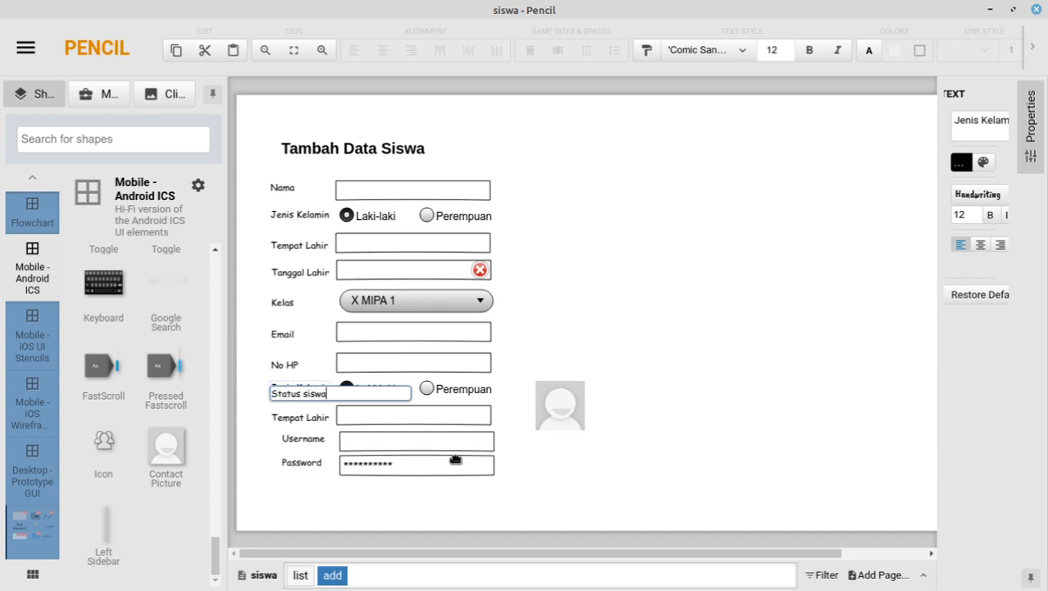
click(653, 449)
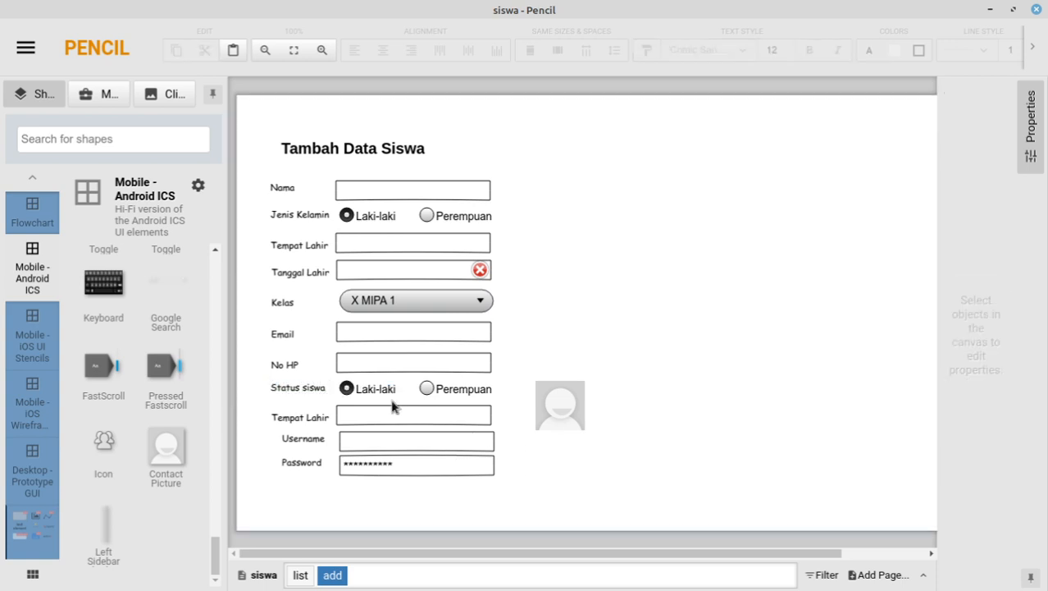
click(383, 389)
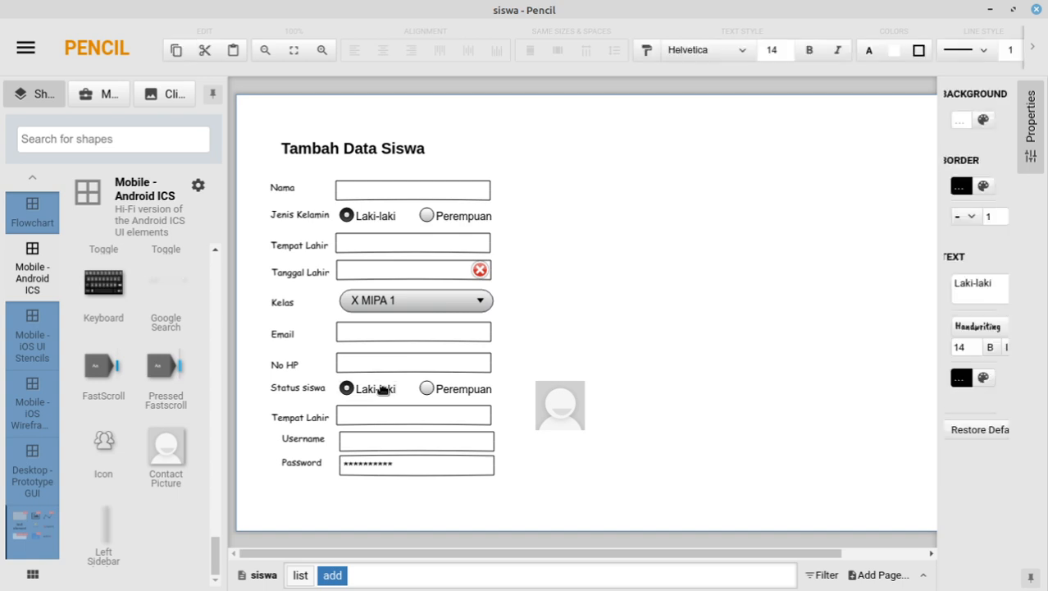
double_click(380, 391)
key(ctrl+a)
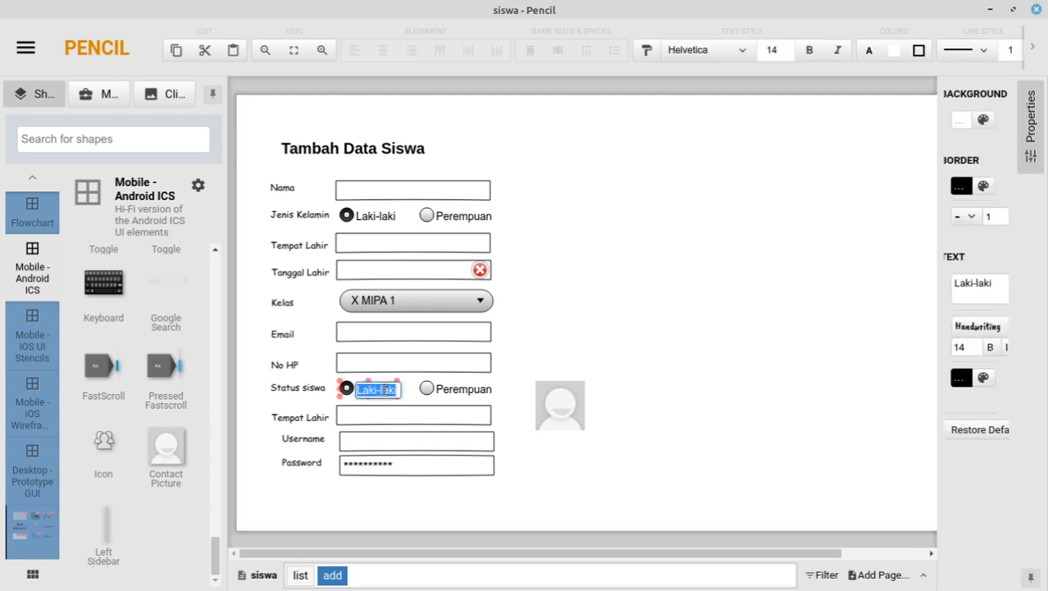
text(Aktif)
double_click(460, 390)
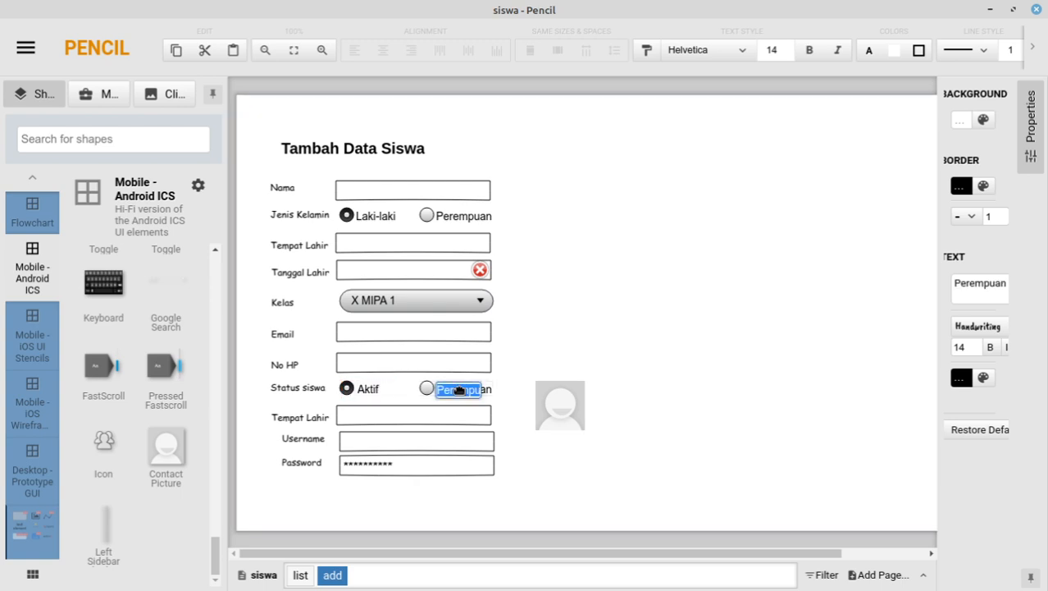
text(T)
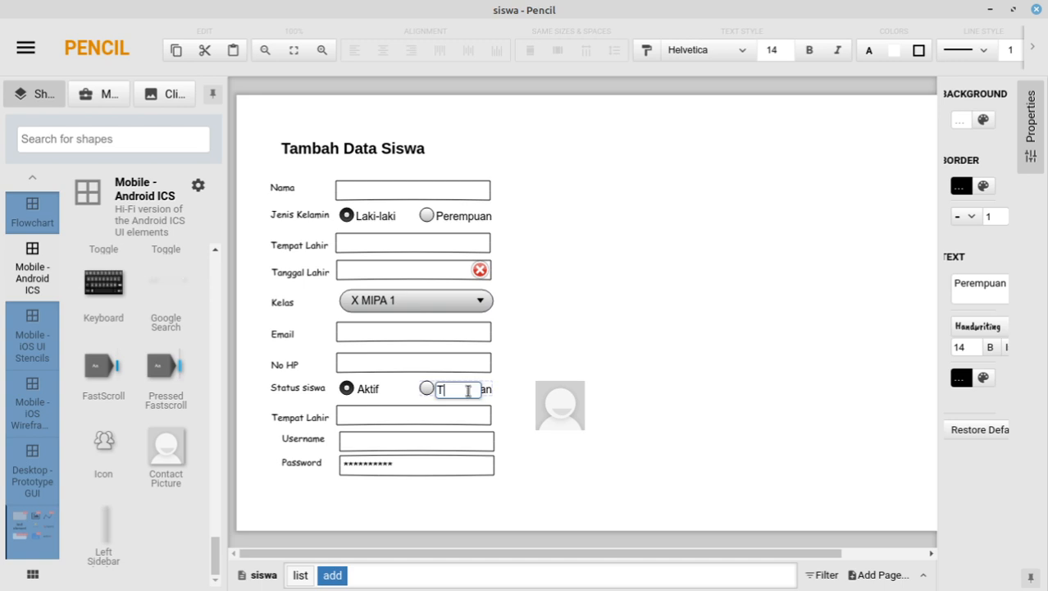
text(idak Aktif)
click(553, 364)
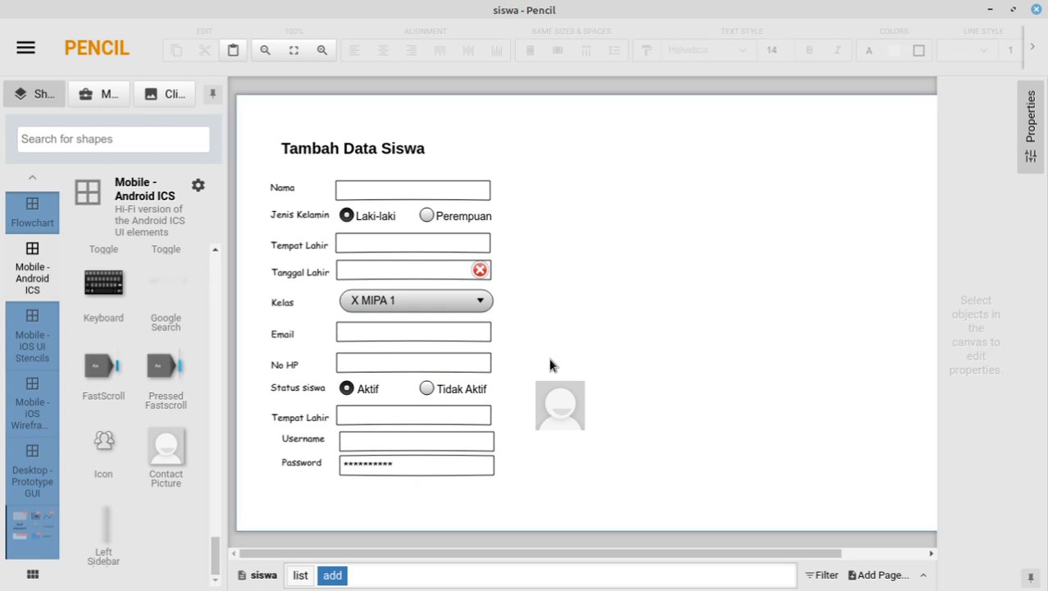
Step: Make Tidak Aktif the checked radio and uncheck Aktif
click(444, 391)
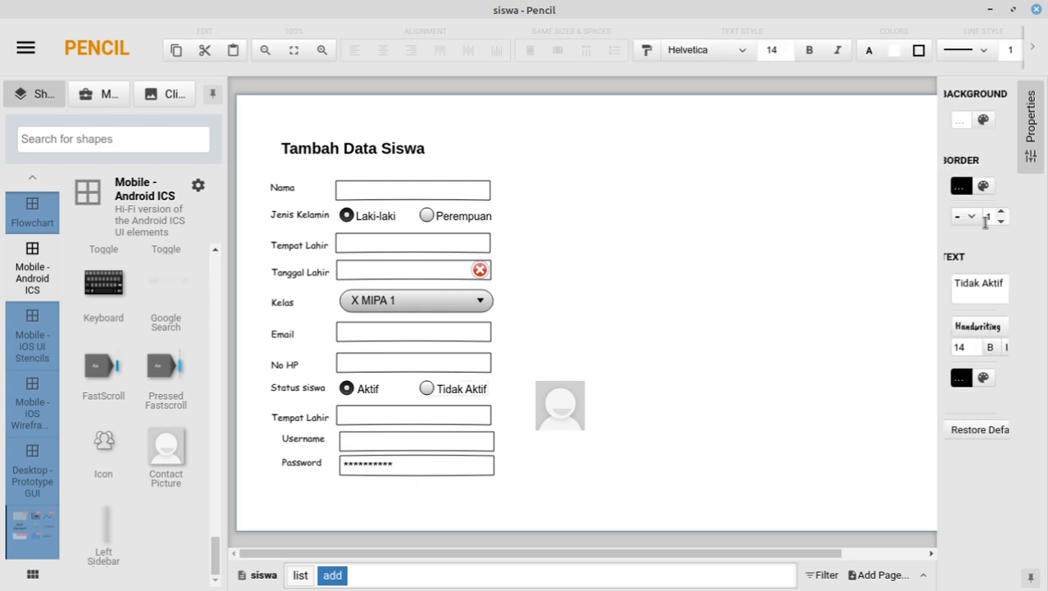
right_click(445, 392)
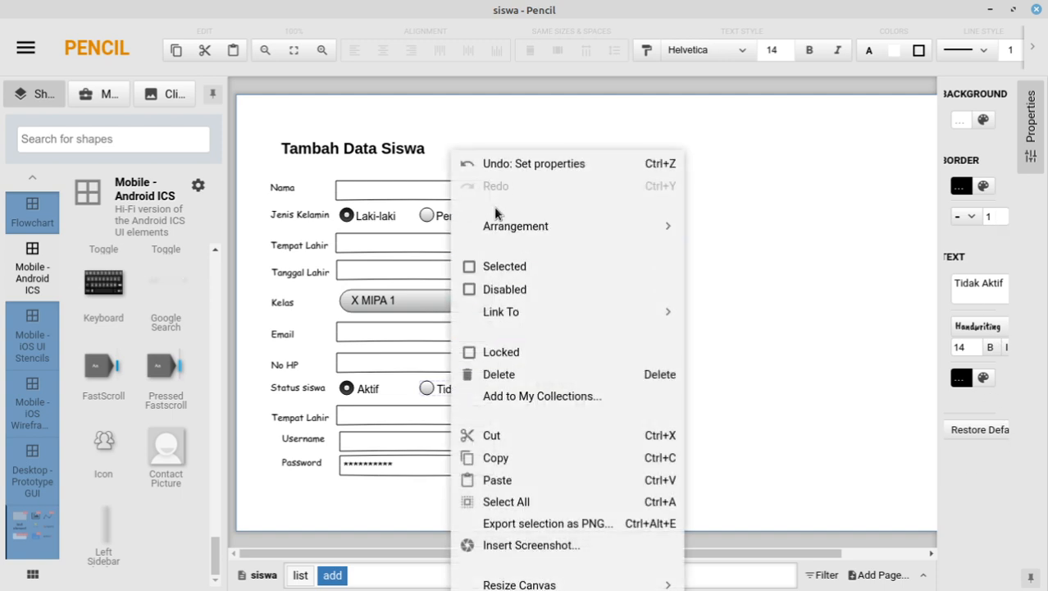
click(489, 261)
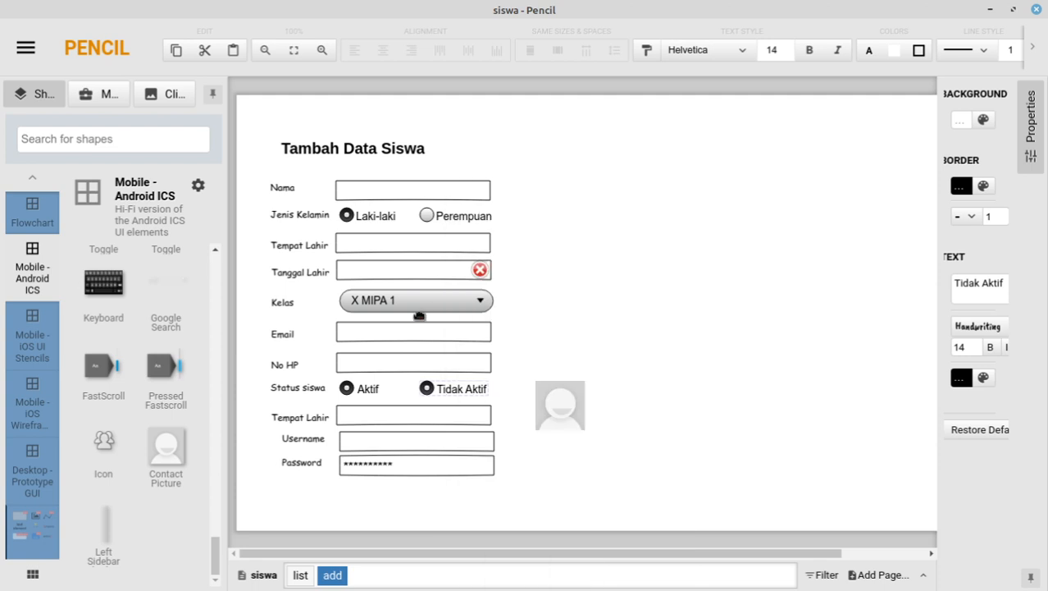
right_click(369, 387)
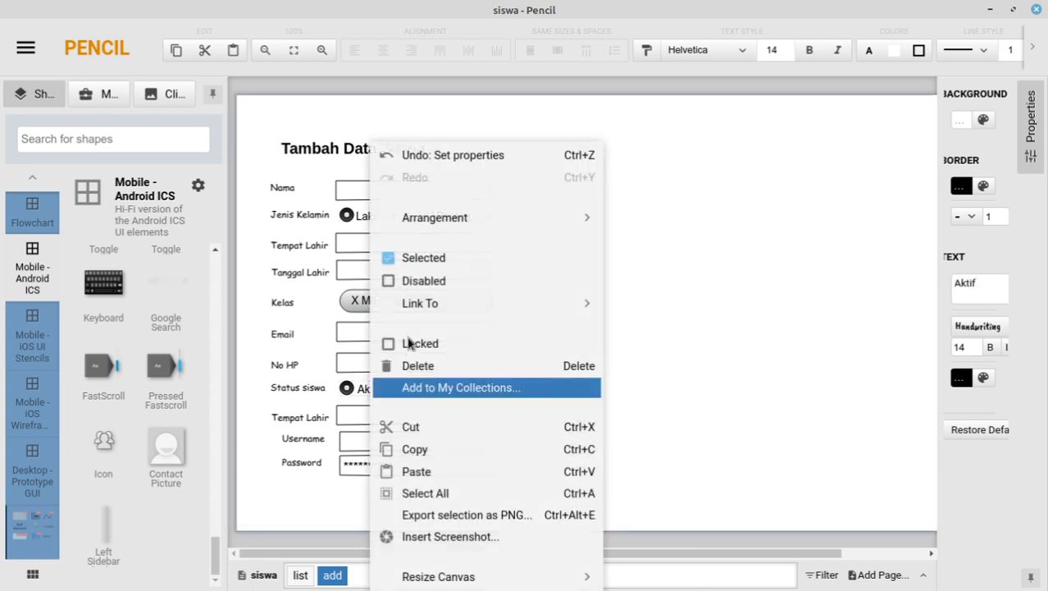
click(420, 260)
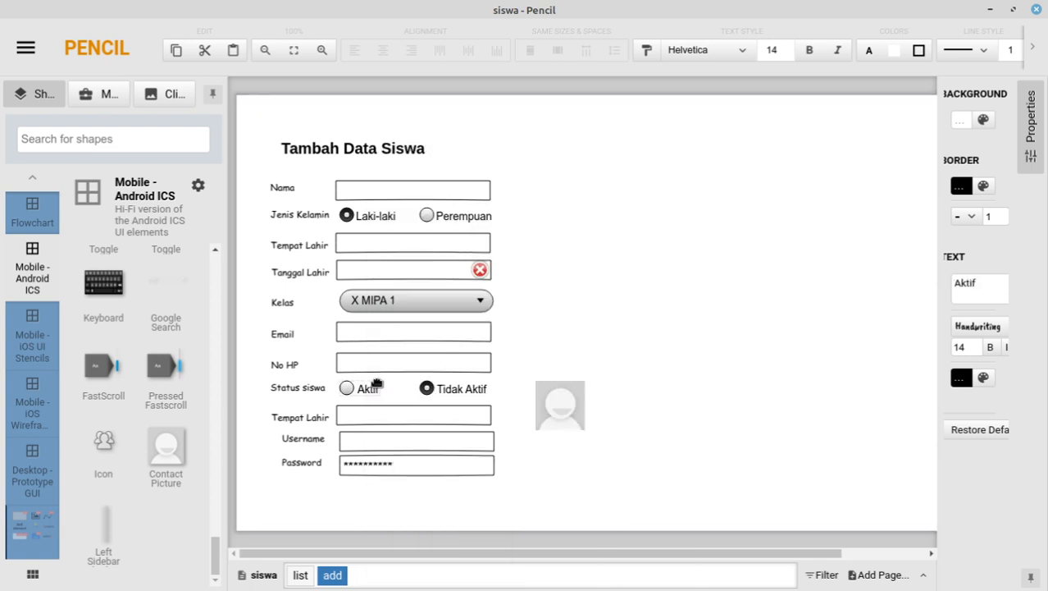
click(305, 419)
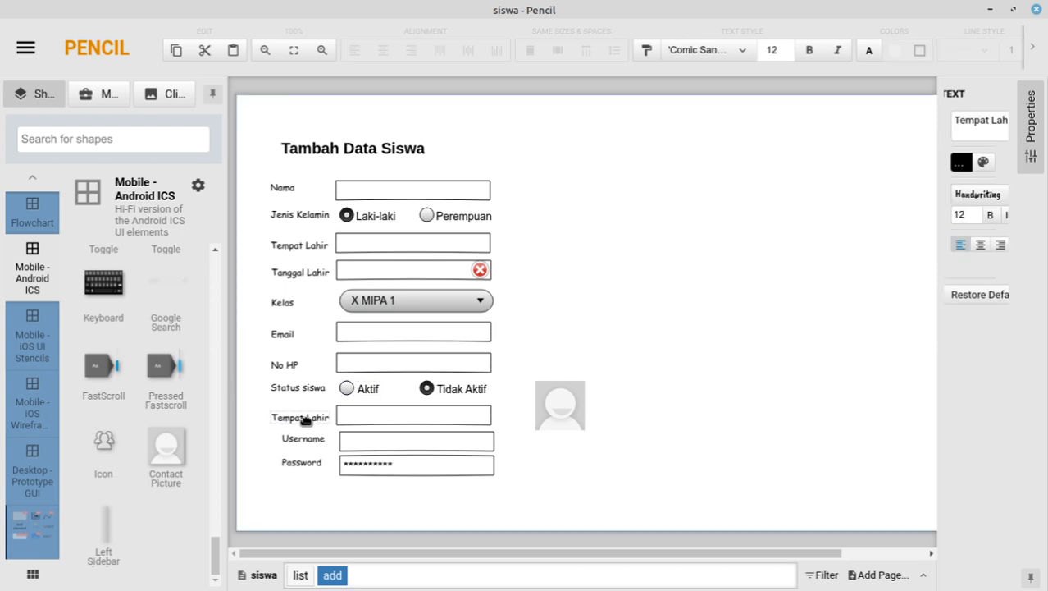
Step: Relabel the bottom Tempat Lahir row as Foto and inspect its input field's handles and options
double_click(305, 419)
text(Foto)
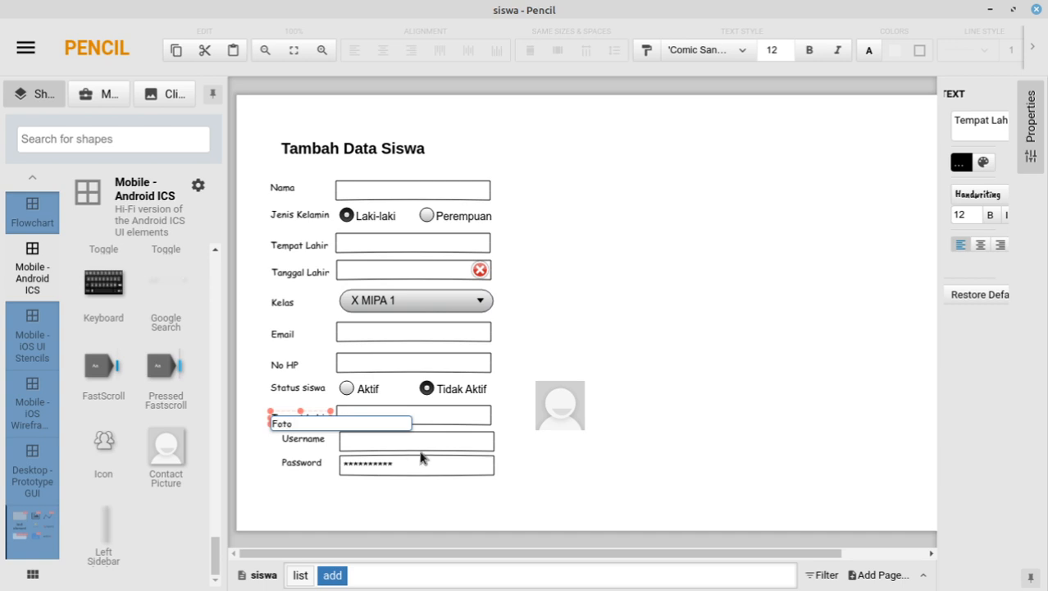
click(548, 426)
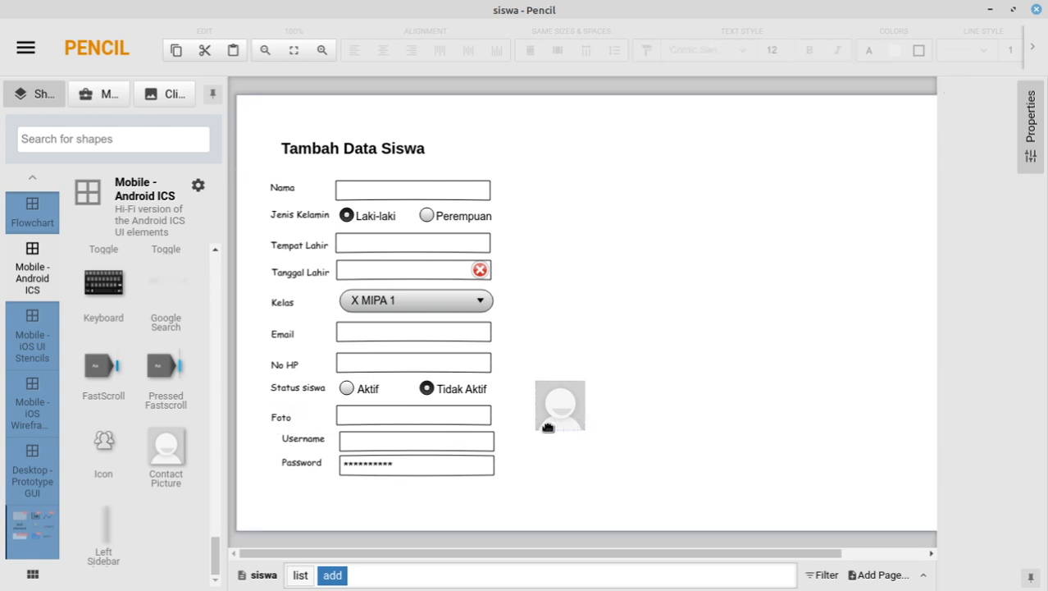
click(453, 419)
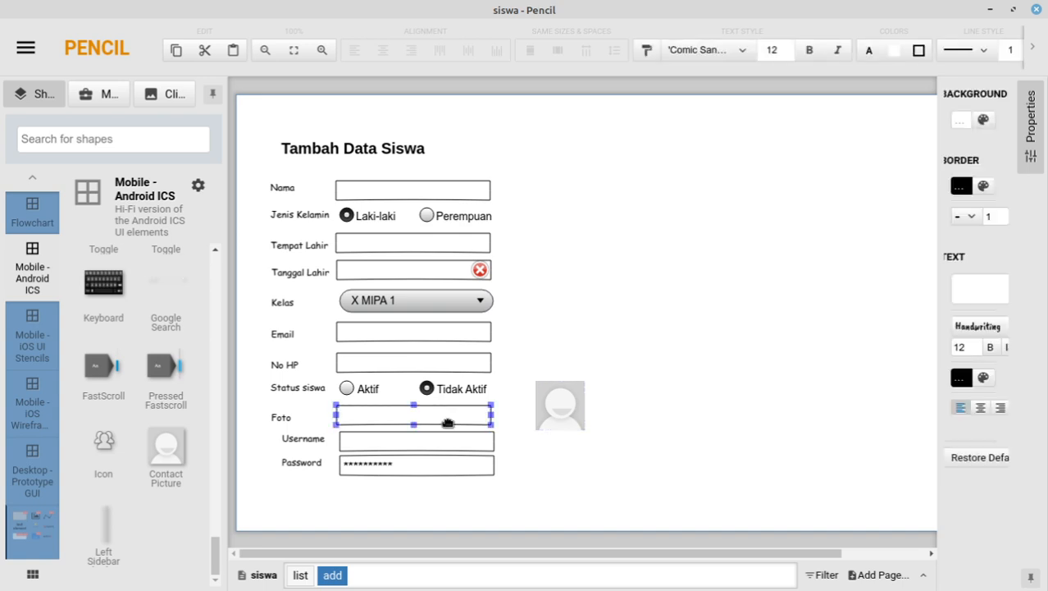
click(448, 422)
click(446, 419)
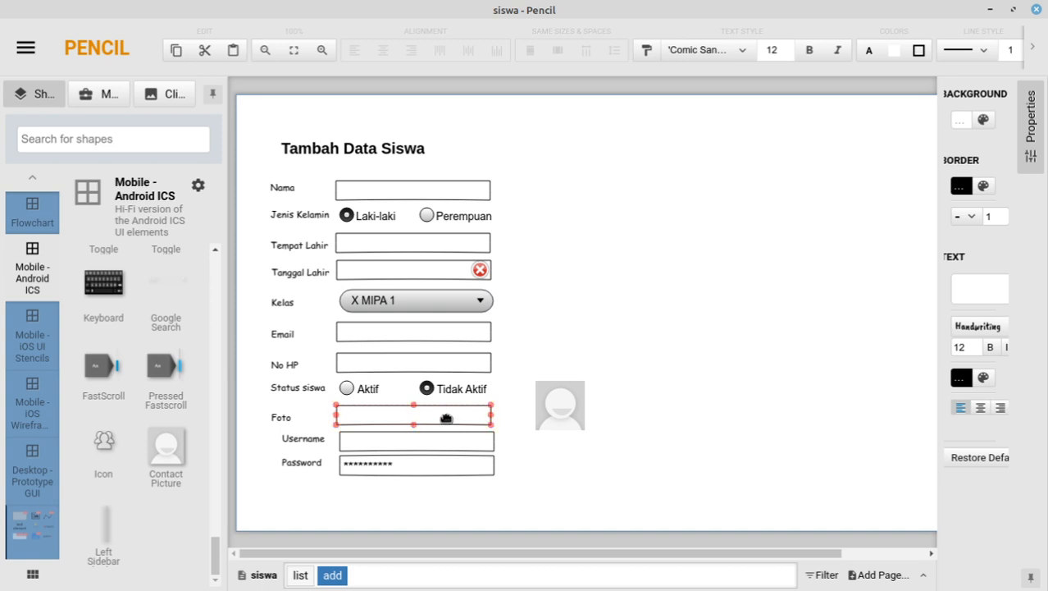
click(447, 418)
right_click(447, 420)
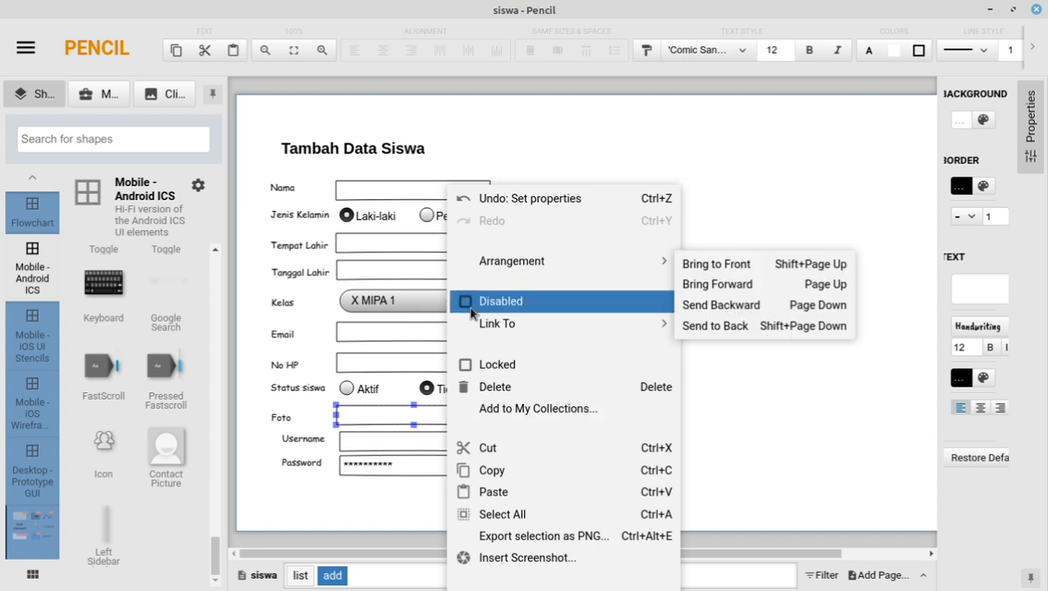
click(410, 415)
click(984, 297)
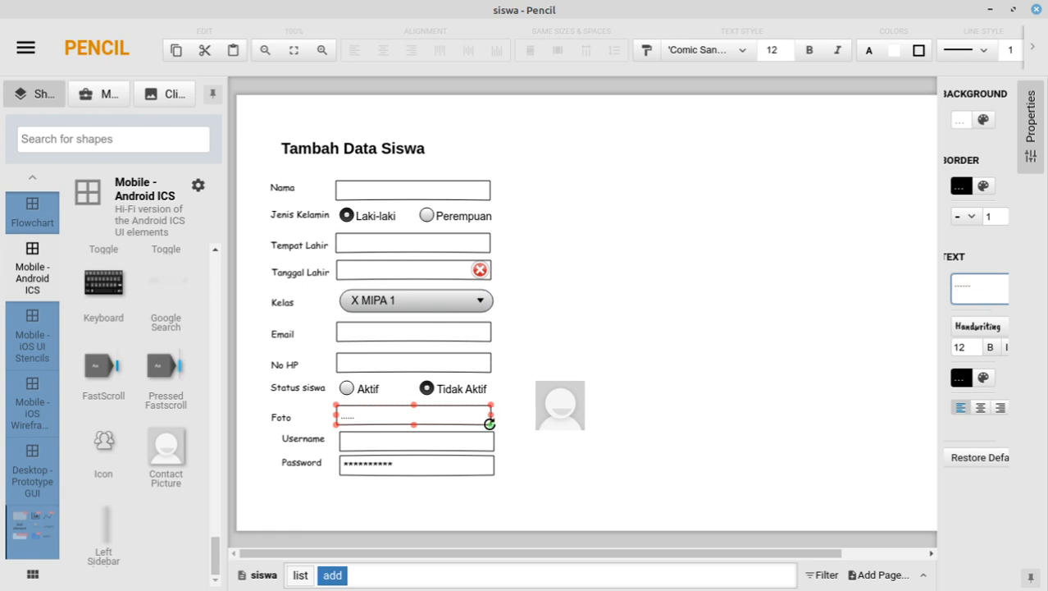
Step: Shorten the Foto field and move the contact picture closer to it
click(461, 409)
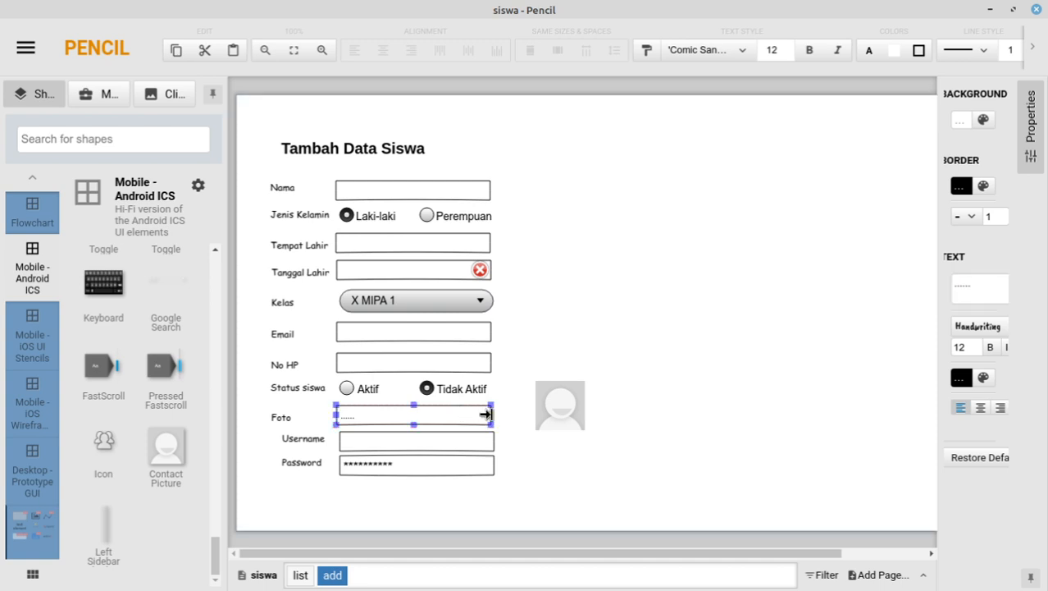
drag(491, 415, 395, 412)
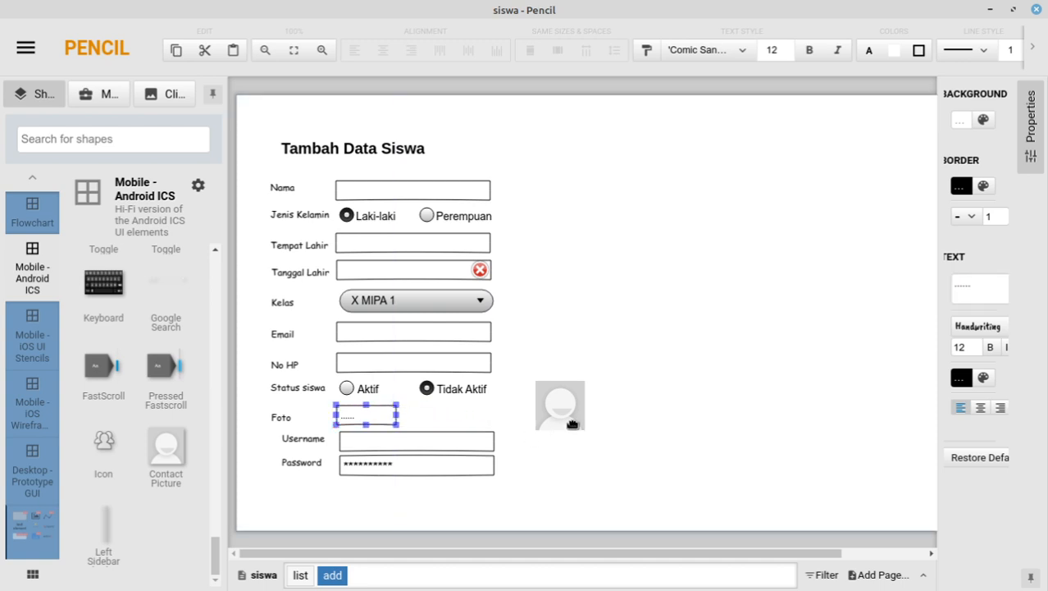
click(495, 415)
drag(547, 407, 521, 409)
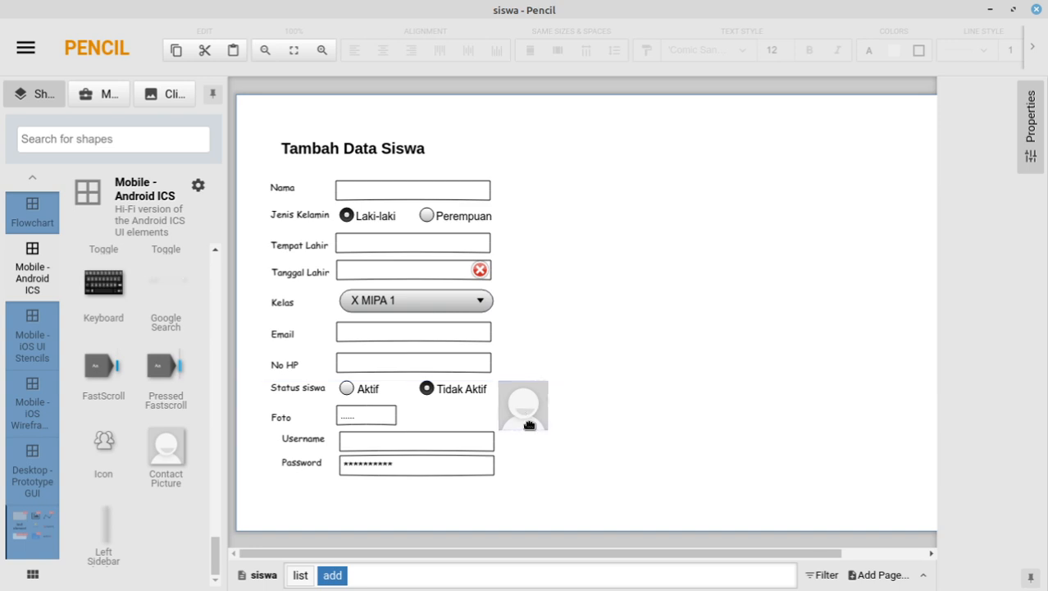
Step: Move the Username and Password fields lower, aligned beneath the Foto row
click(730, 370)
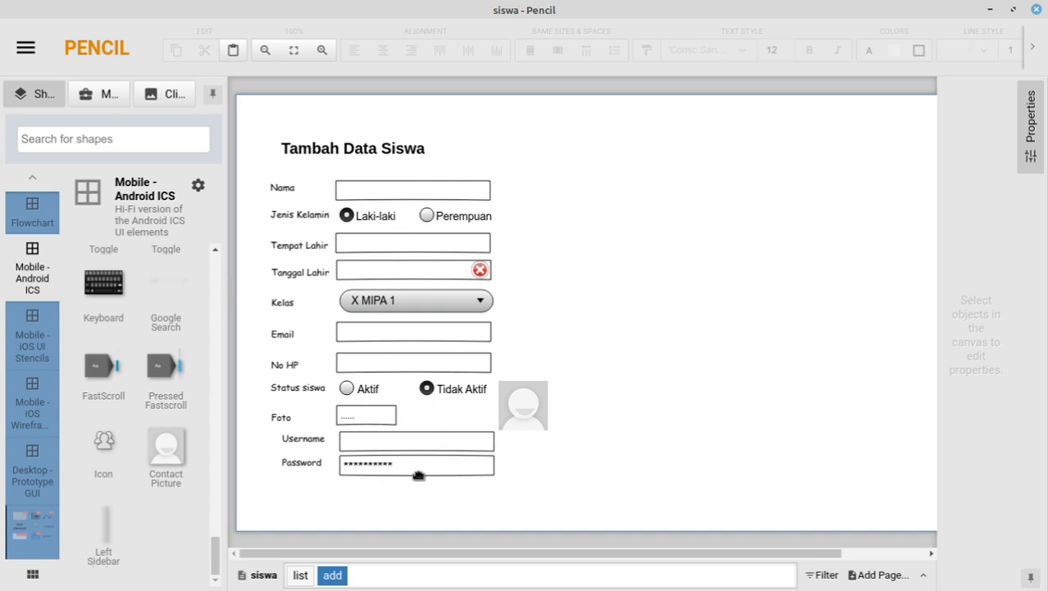
drag(255, 430, 503, 499)
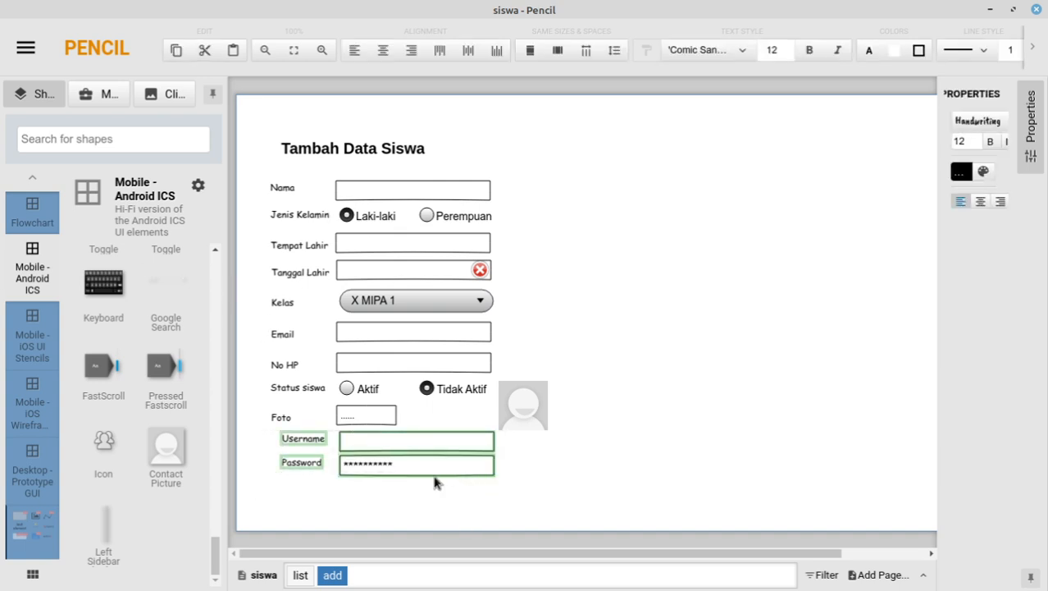
drag(378, 444, 364, 462)
drag(320, 431, 494, 501)
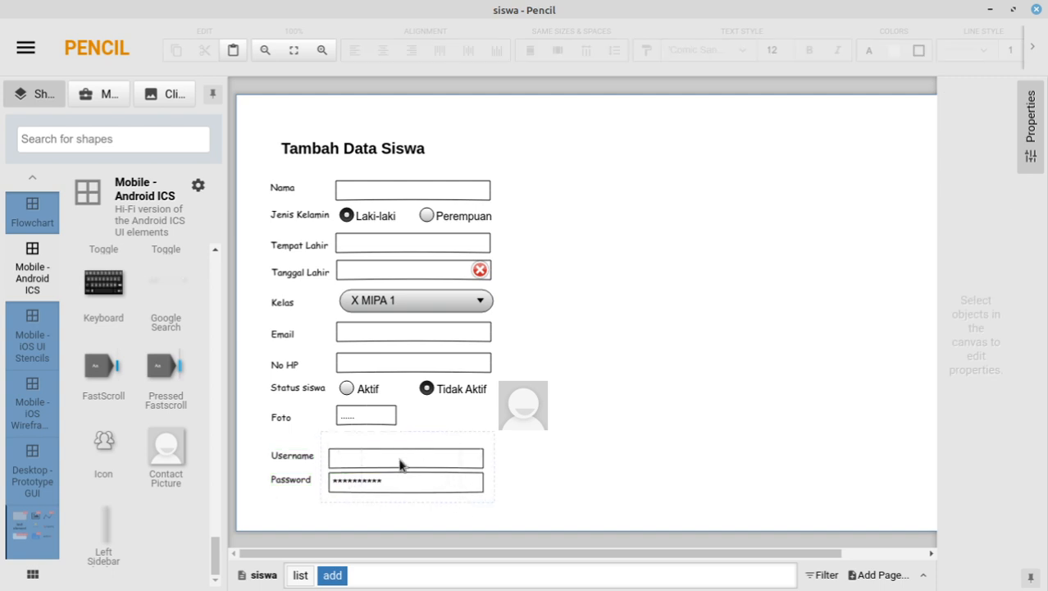
mouse_move(414, 466)
mouse_down()
mouse_move(423, 470)
mouse_move(405, 480)
mouse_move(404, 469)
mouse_up()
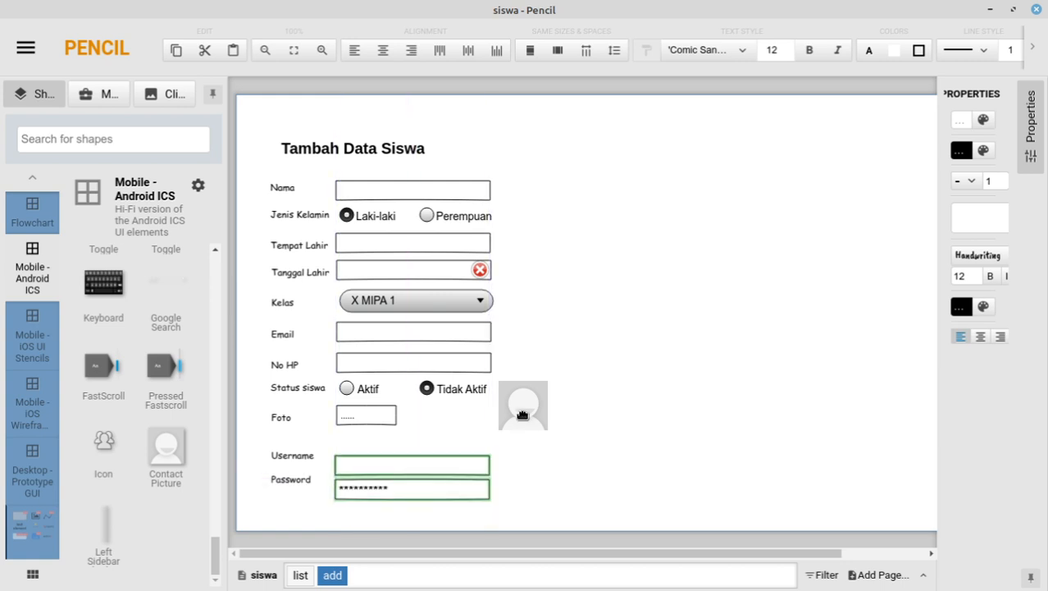
key(Escape)
Step: Place the contact picture just right of the Foto field, nudged up slightly
drag(524, 406, 444, 430)
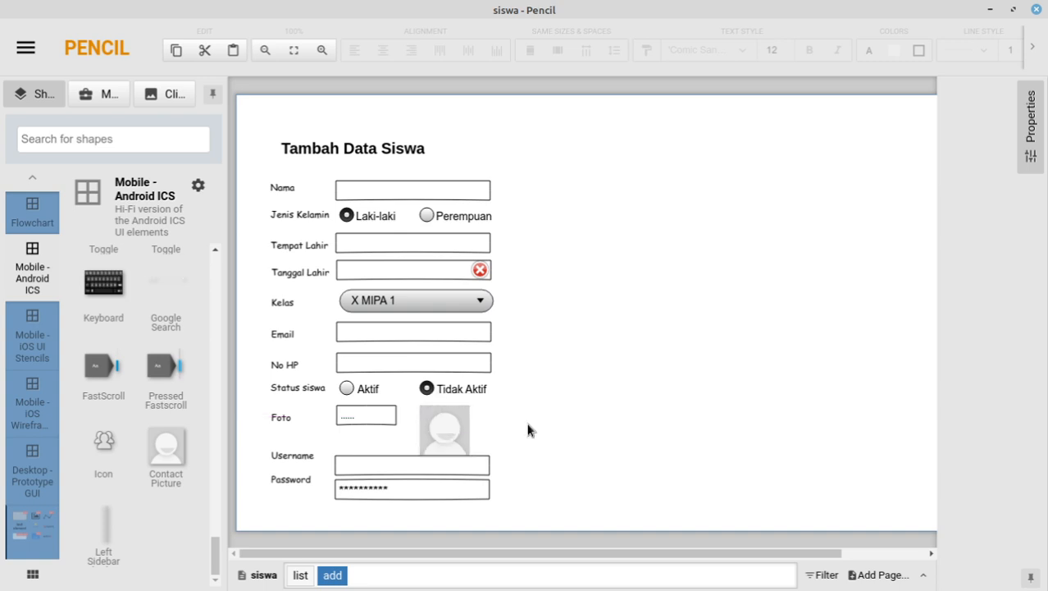
key(Up)
key(Up)
key(Up)
key(Up)
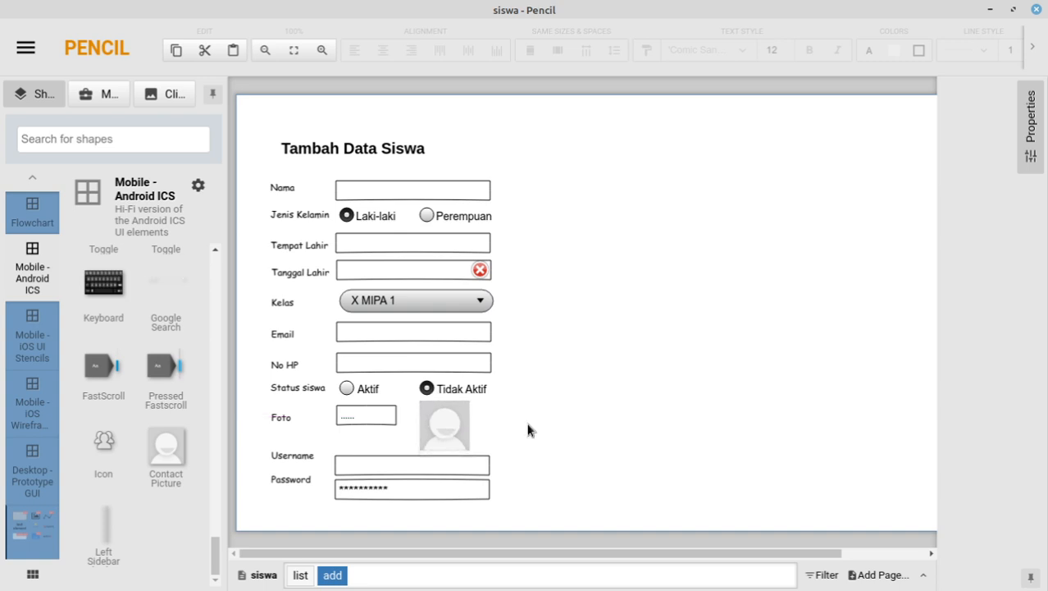
click(600, 429)
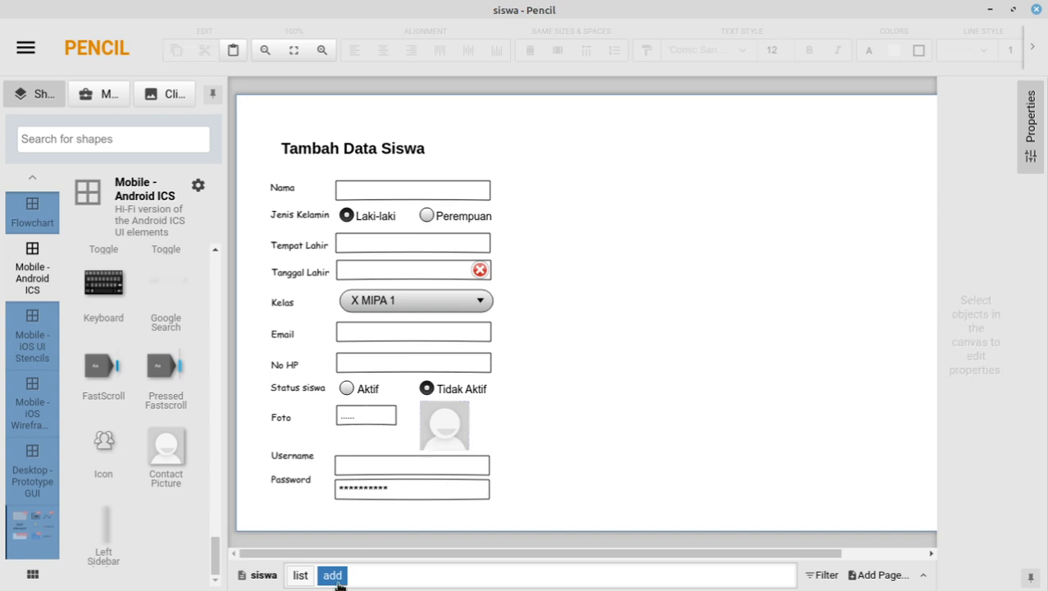
mouse_move(347, 583)
Step: Duplicate the add page to create an add (1) page
right_click(336, 575)
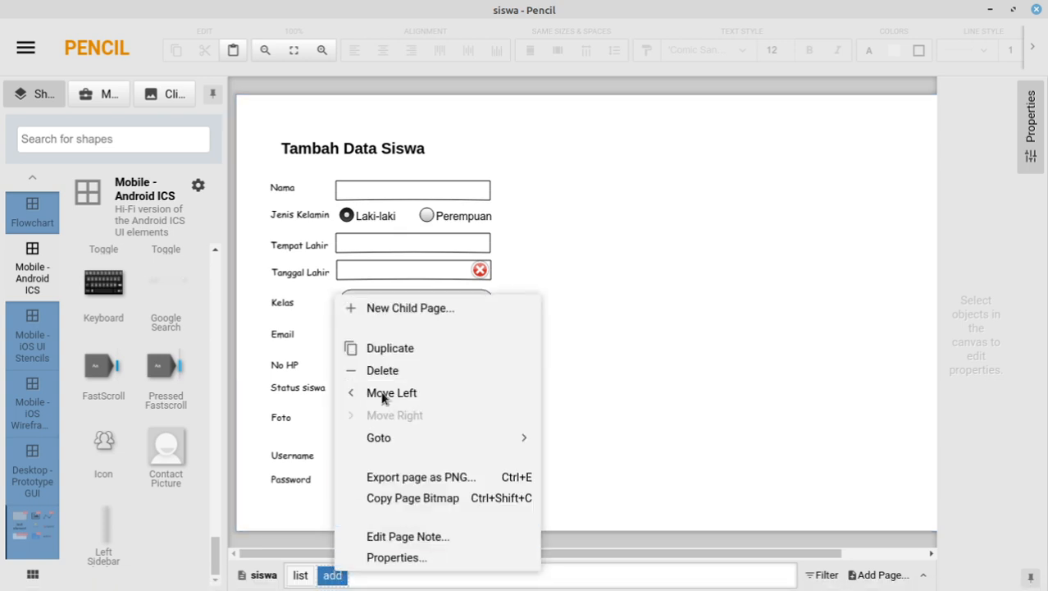
click(383, 347)
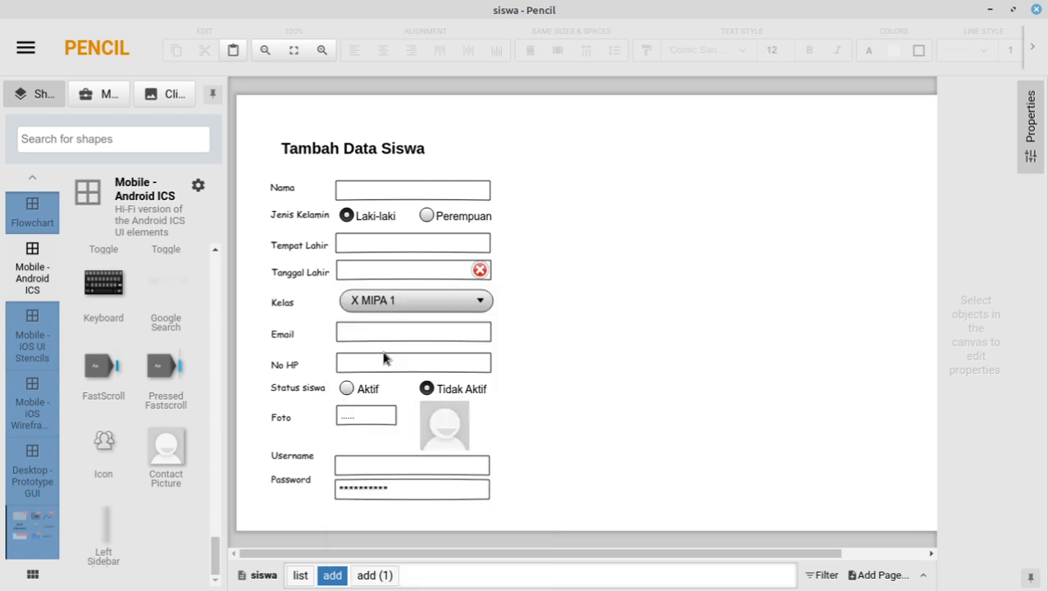
click(384, 574)
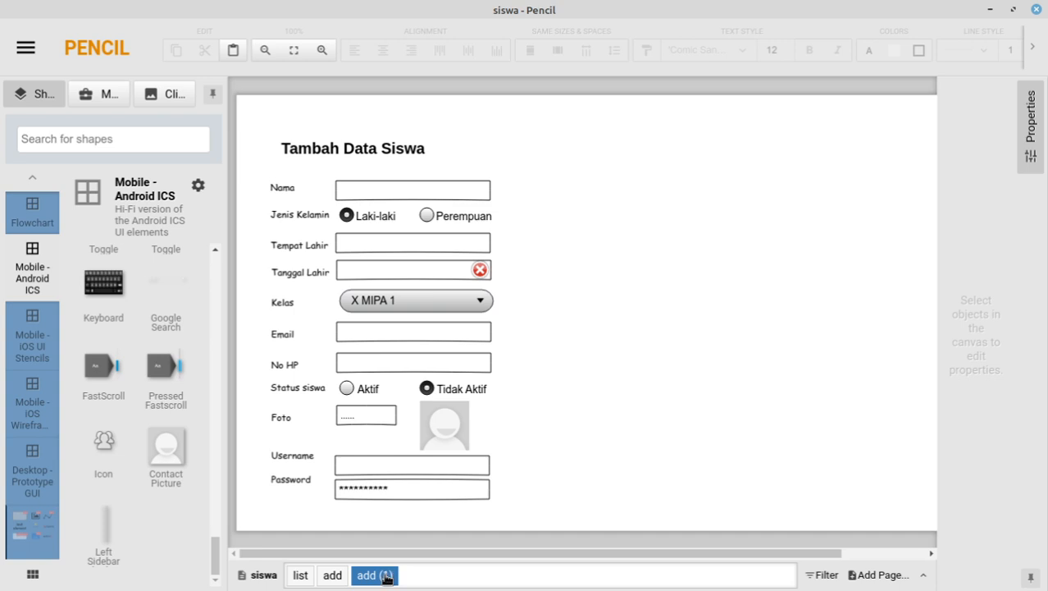
Step: Rename the add (1) page to edit in its Properties, then check the list page and return
right_click(386, 578)
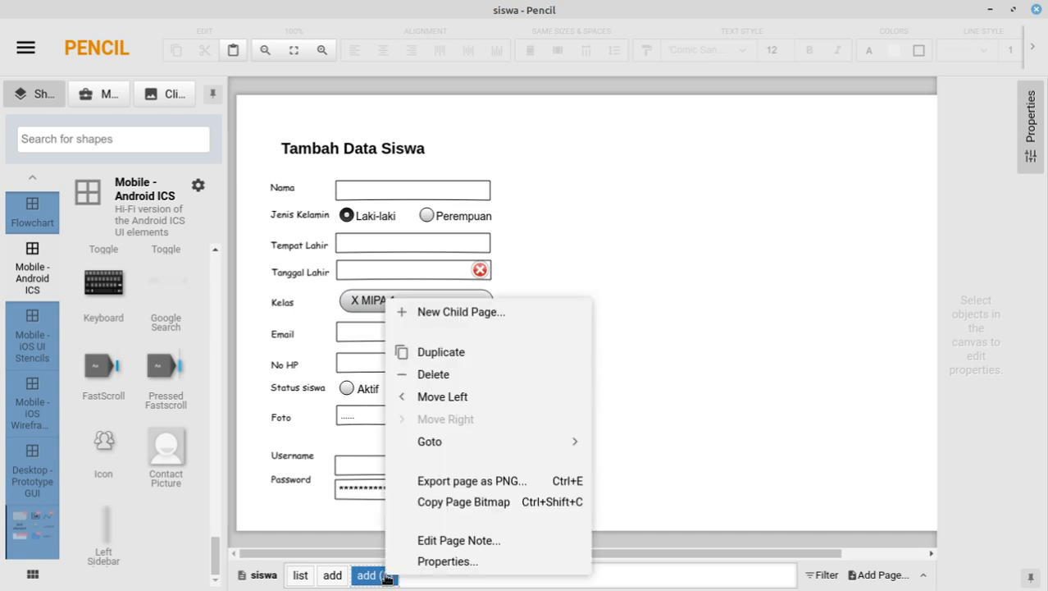
click(460, 541)
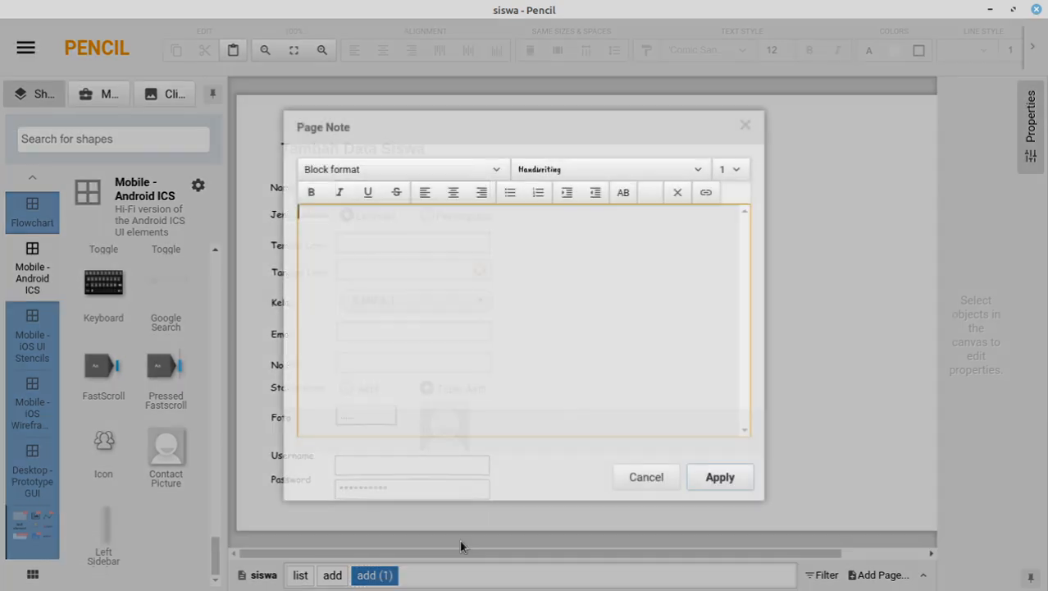
click(654, 480)
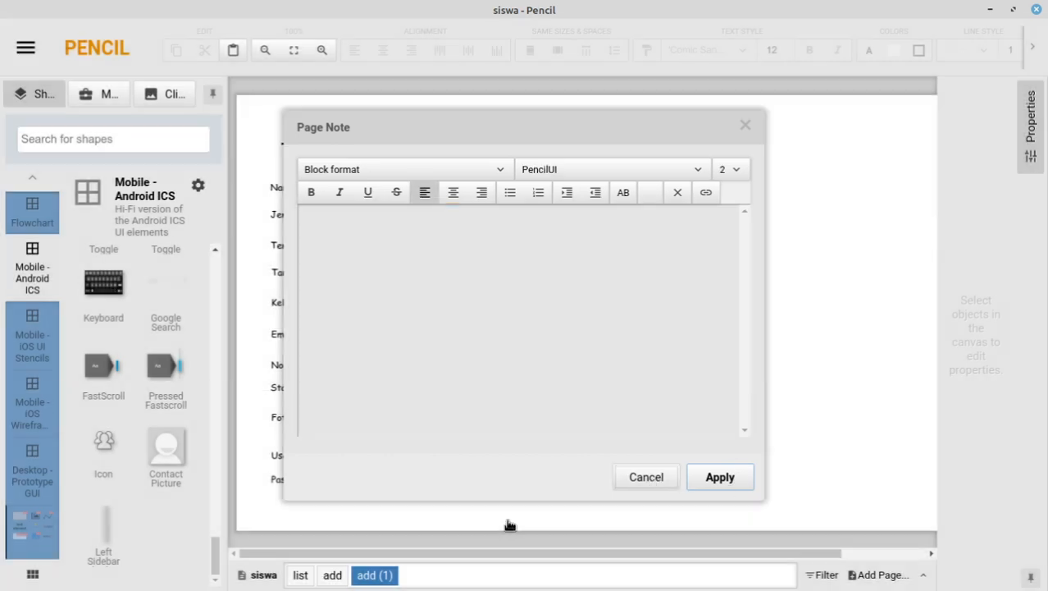
right_click(379, 579)
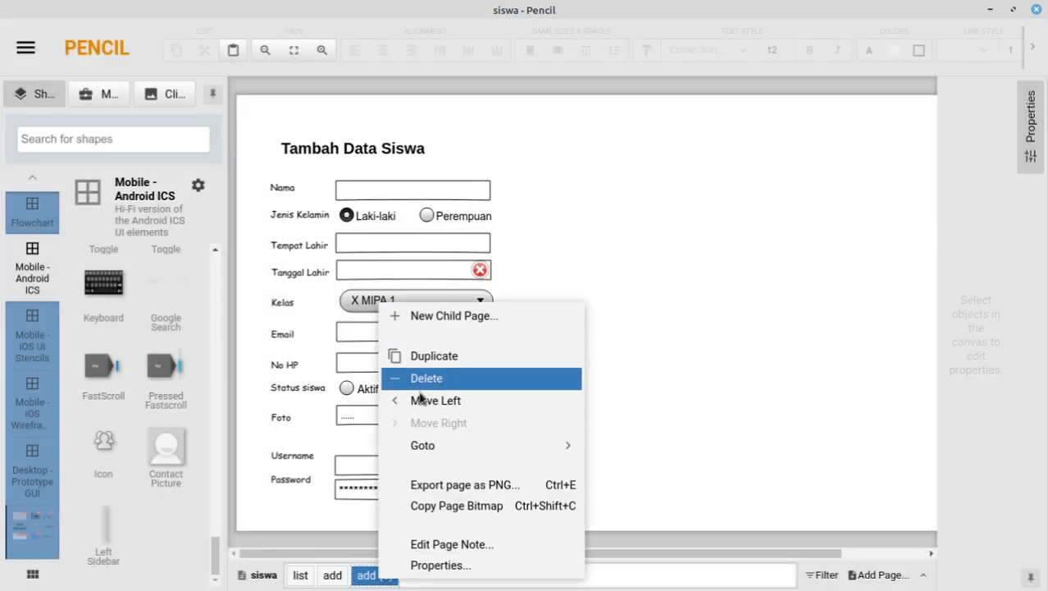
click(447, 566)
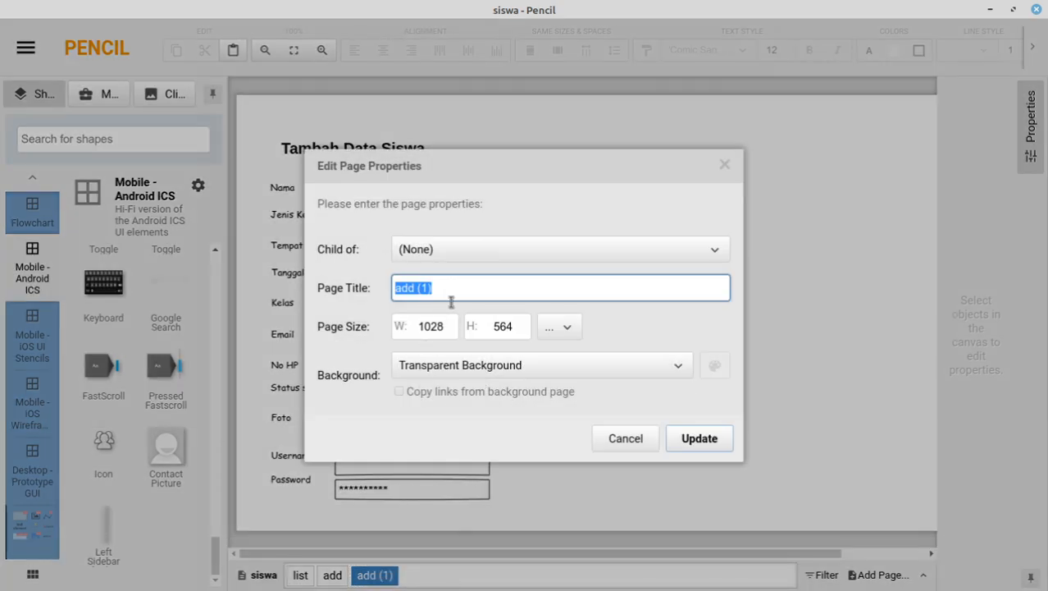
drag(464, 292, 289, 285)
text(edit)
click(702, 437)
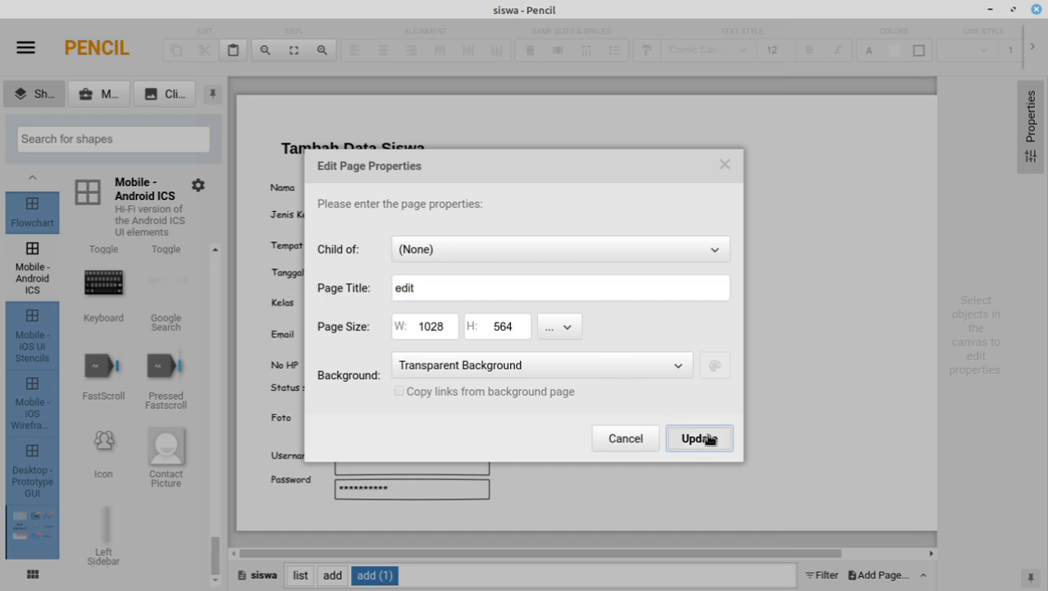
click(301, 575)
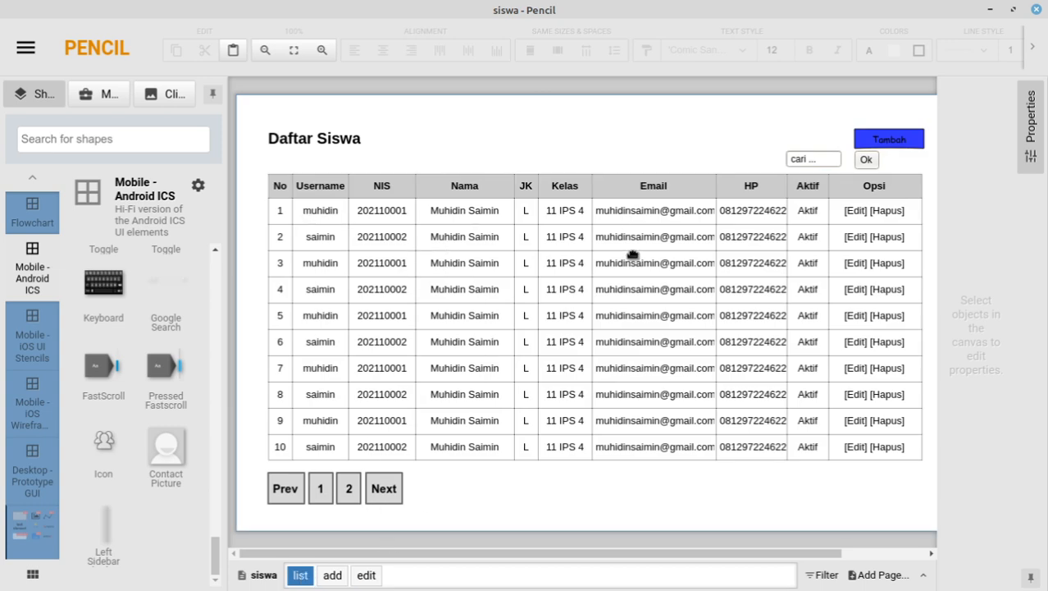
click(371, 579)
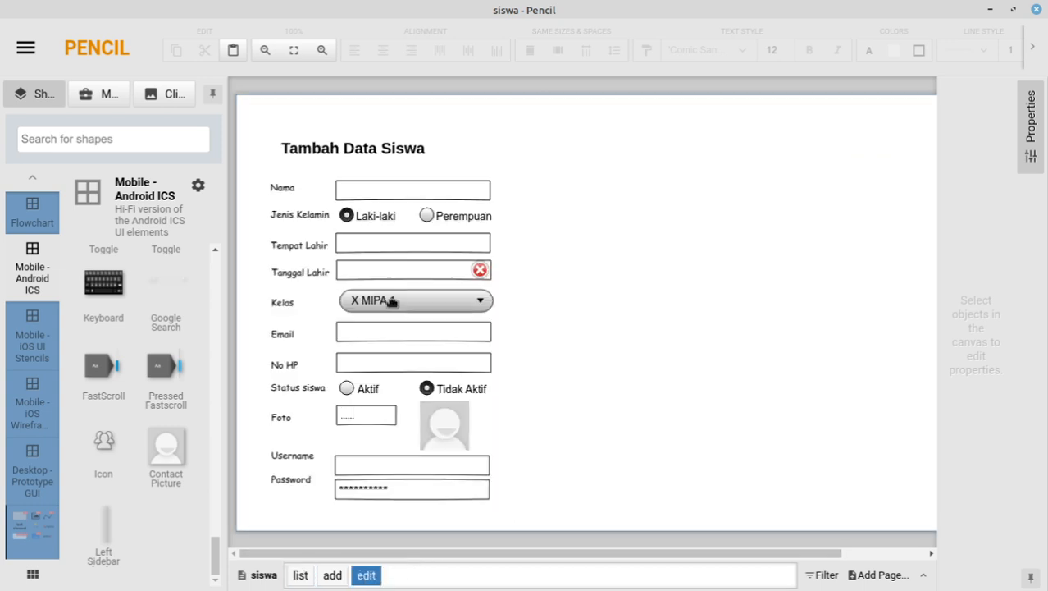
Step: Fill the edit page's Nama field with a sample student's full name
click(385, 194)
click(988, 293)
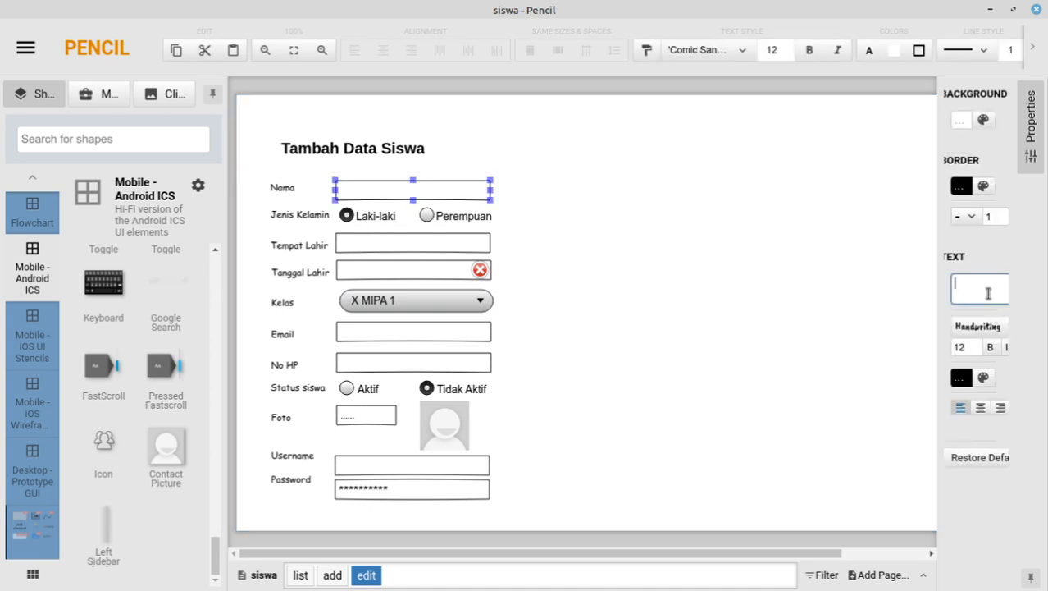
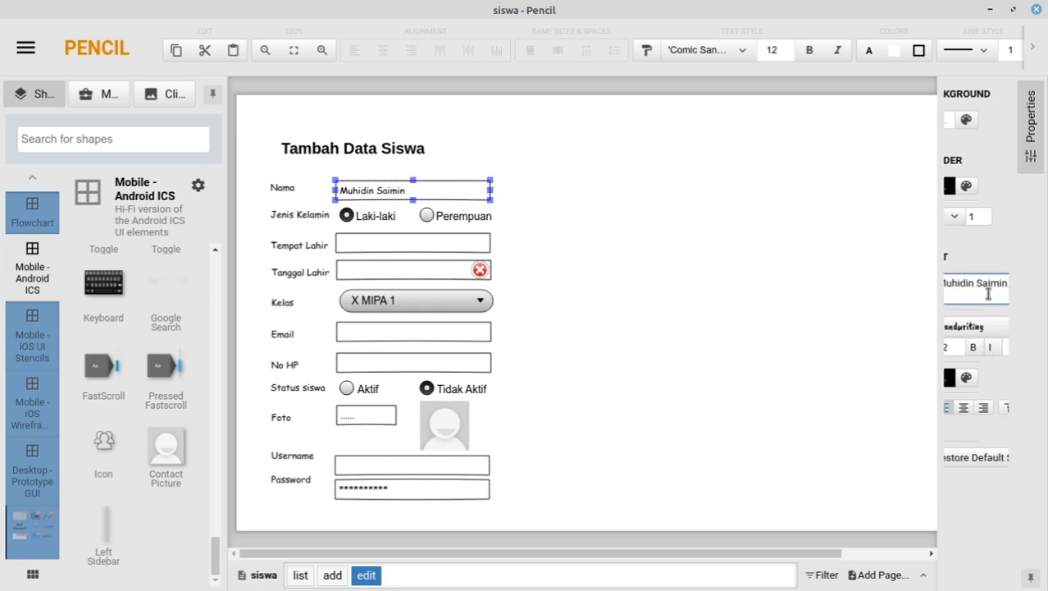
click(300, 575)
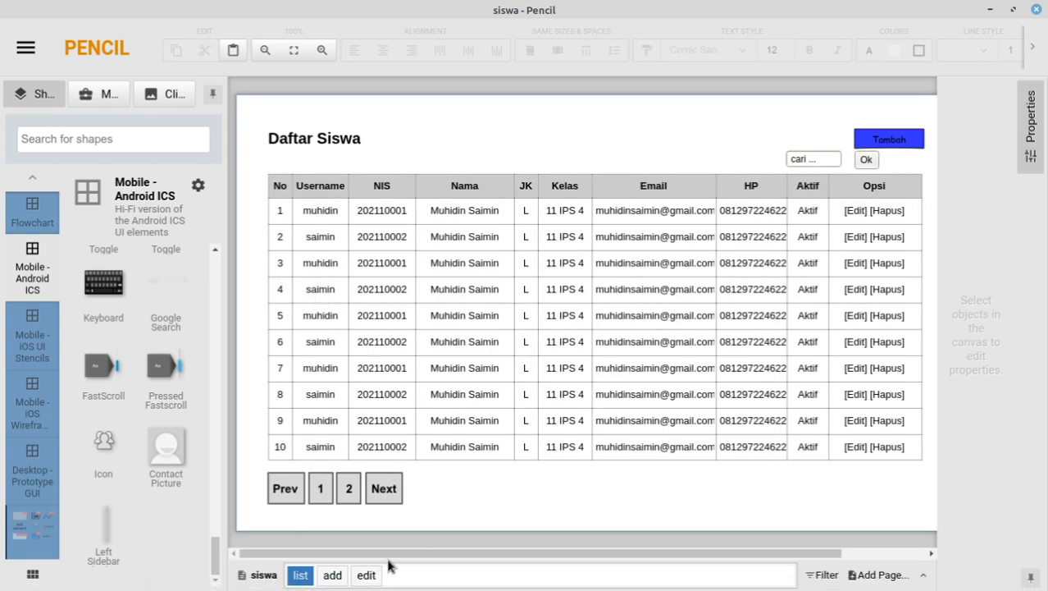
click(364, 576)
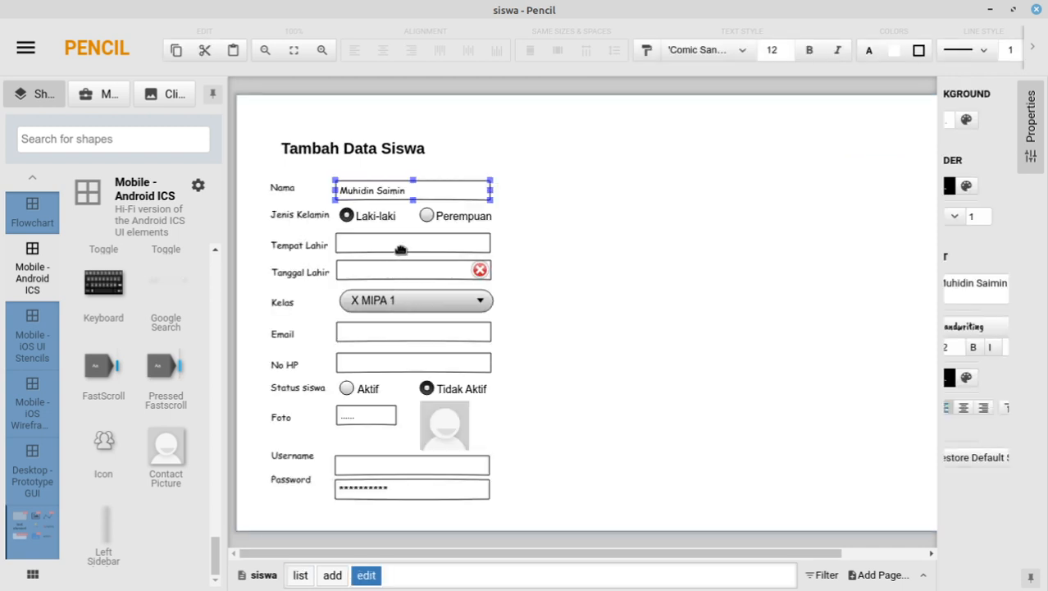
click(401, 250)
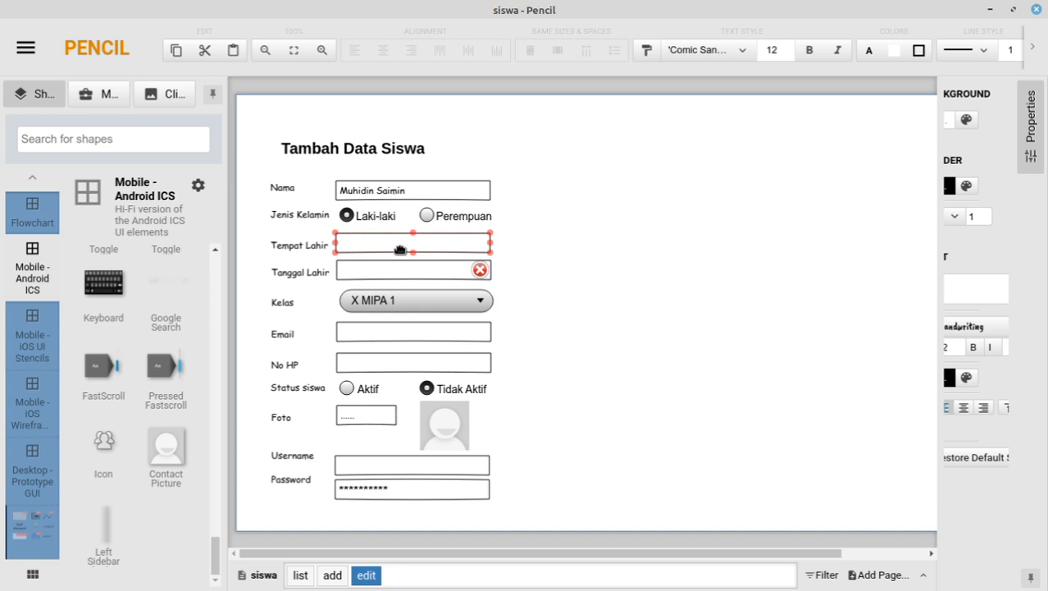
click(982, 288)
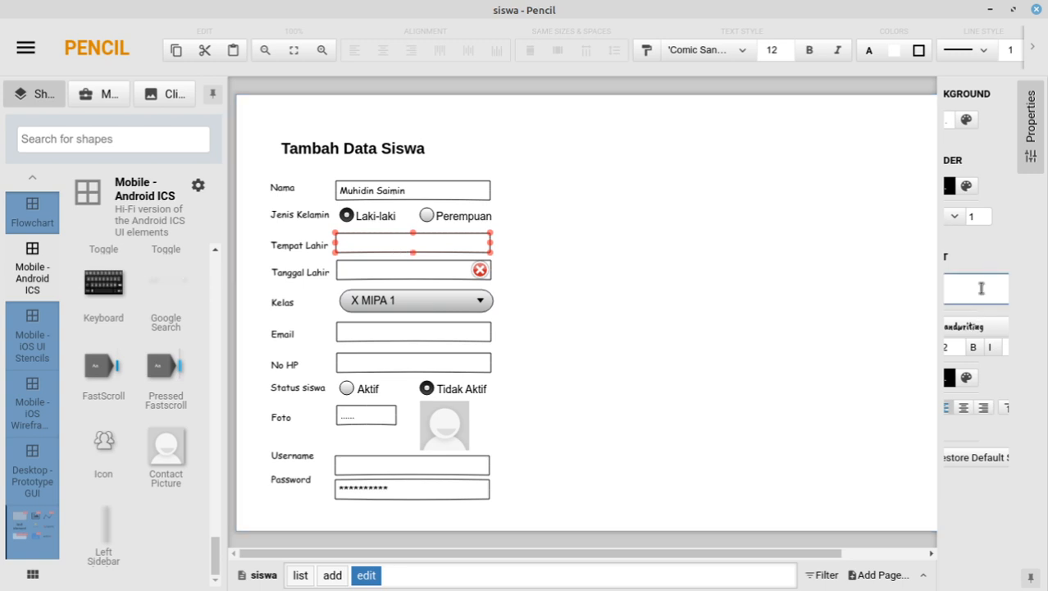
text(B)
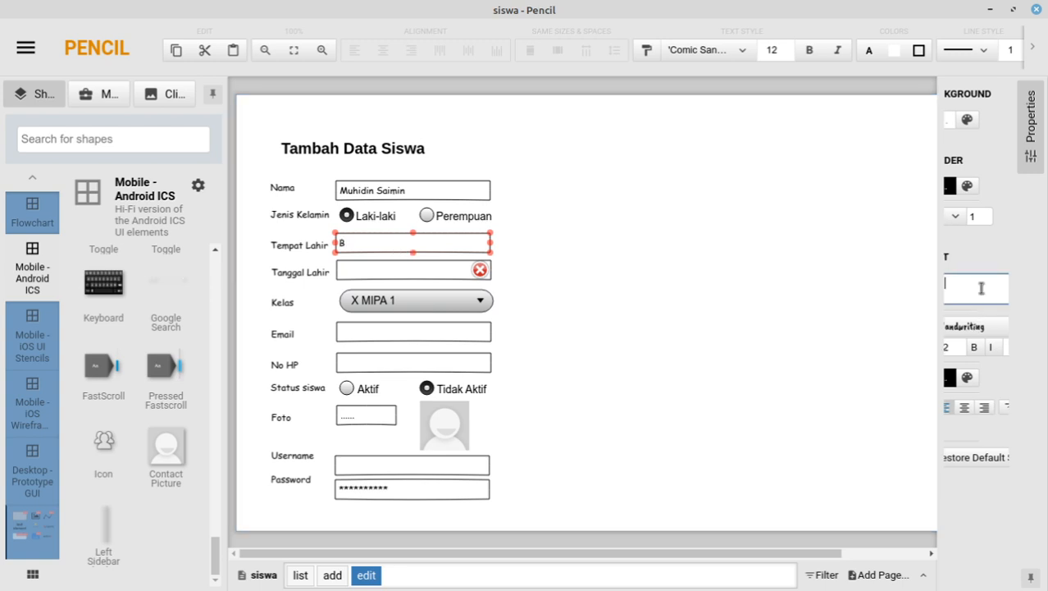
text(ogor)
click(411, 273)
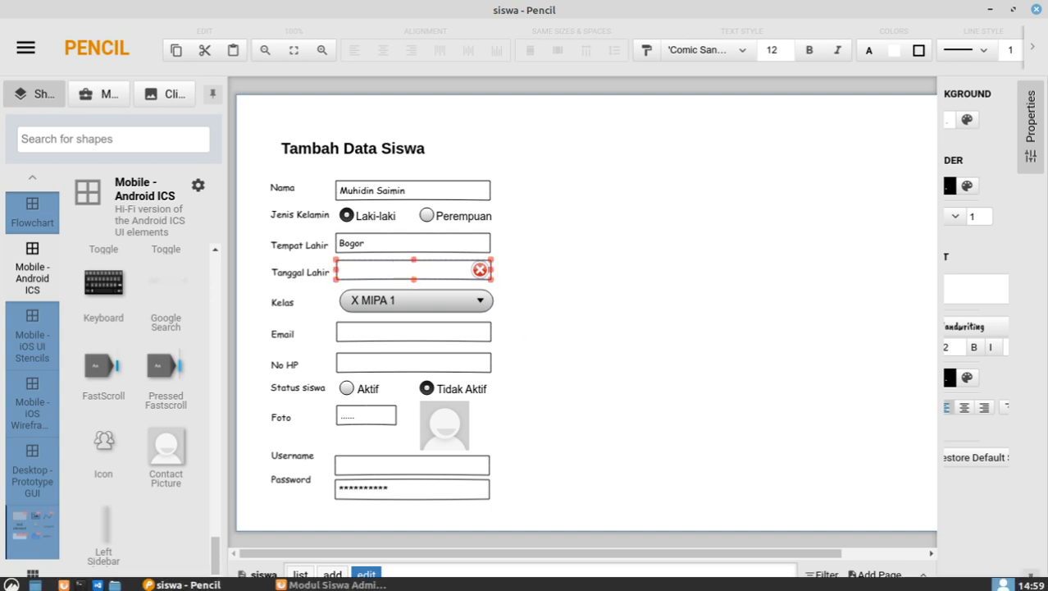
click(1032, 585)
click(1032, 585)
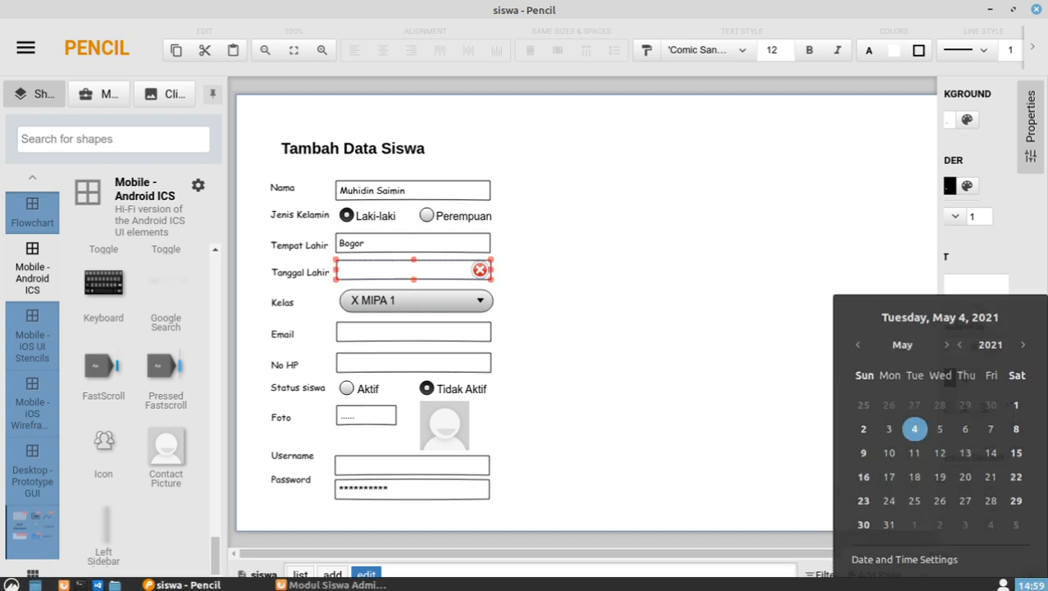
click(420, 269)
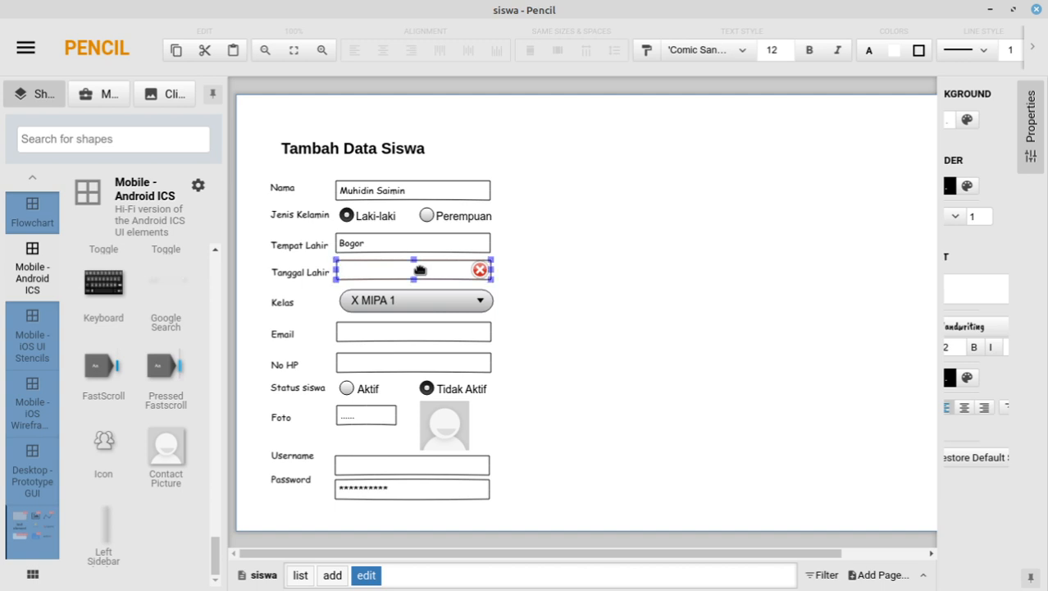
click(979, 292)
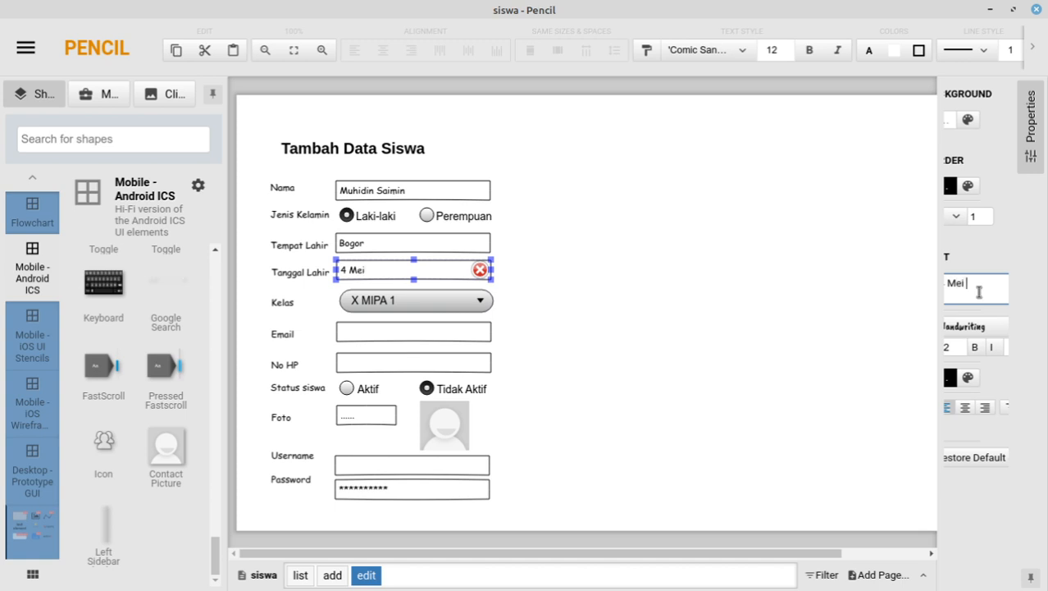
text(2001)
Step: Enter the sample student's e-mail address into the Email field on the edit page
click(377, 332)
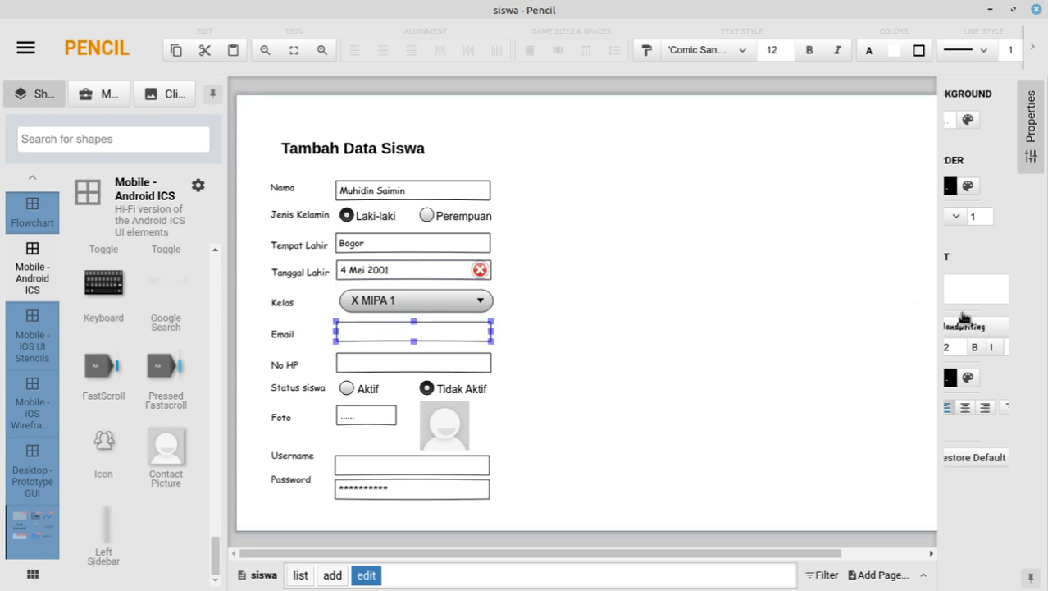
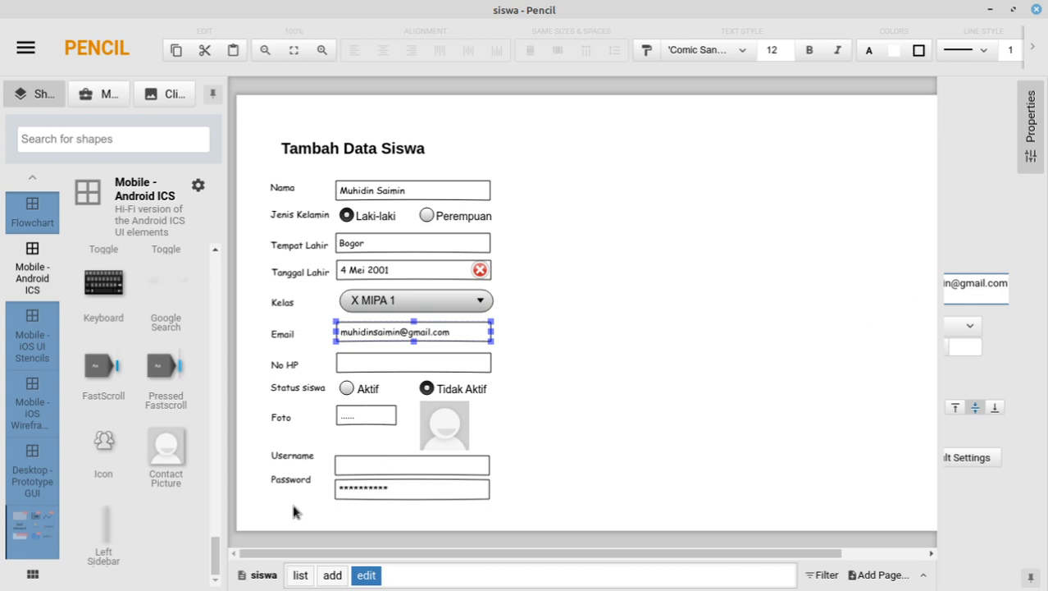
click(267, 576)
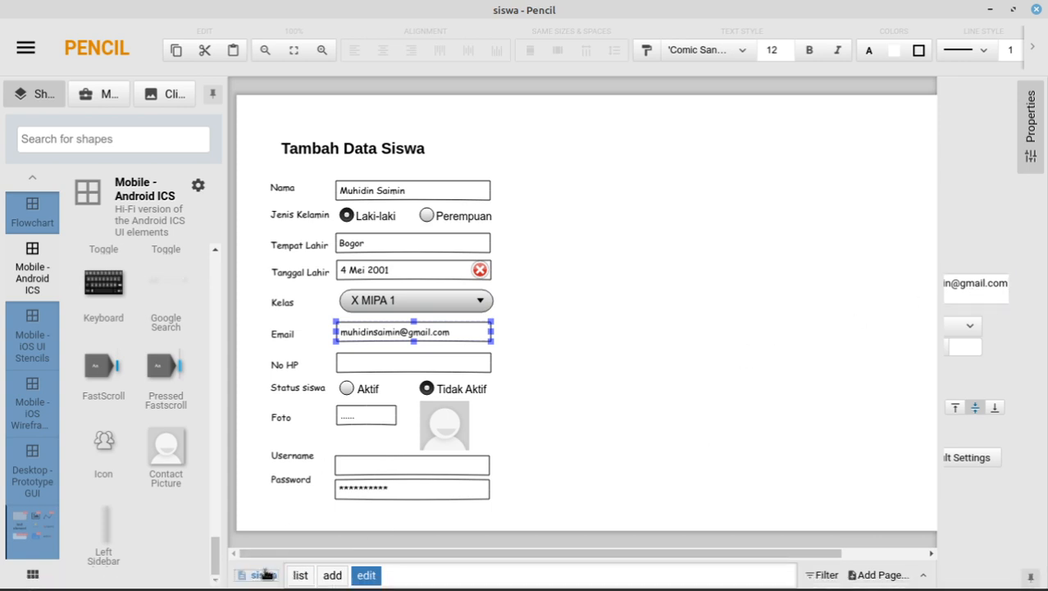
click(301, 576)
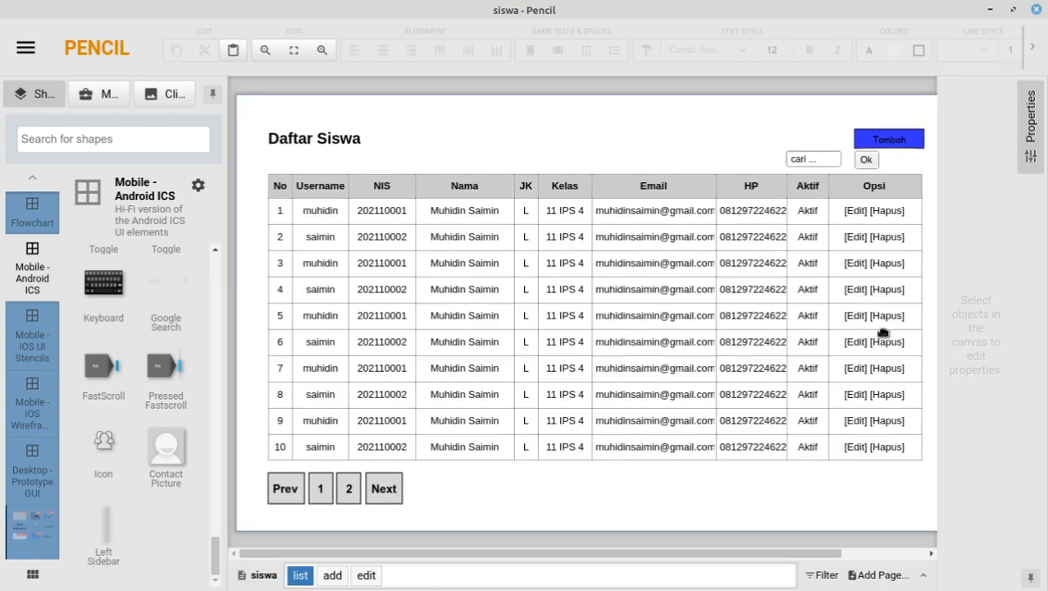
click(367, 576)
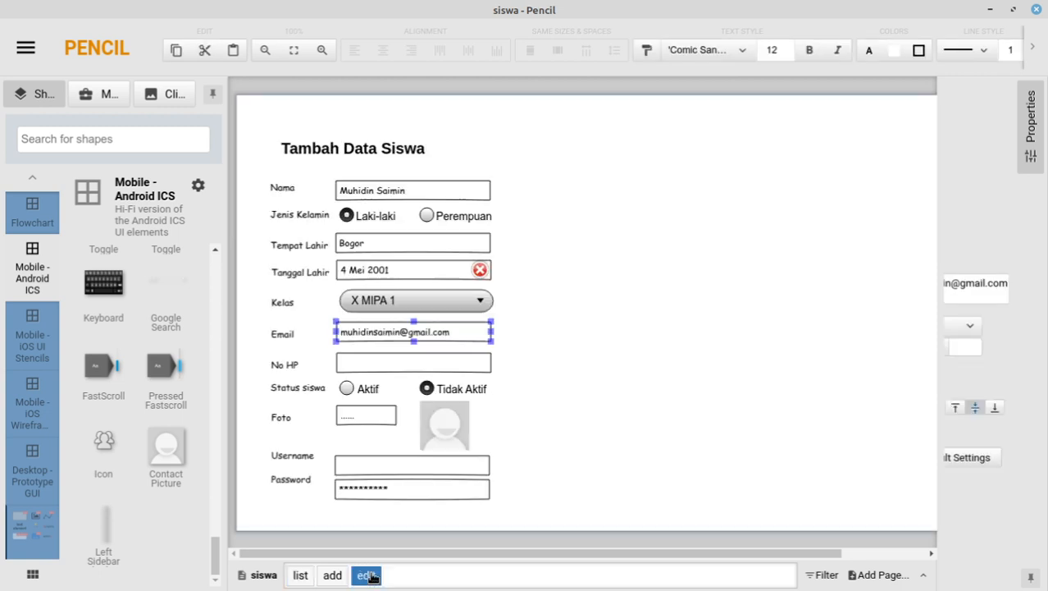
Step: Fill No HP with the student's phone number and Username with a sample username
click(369, 368)
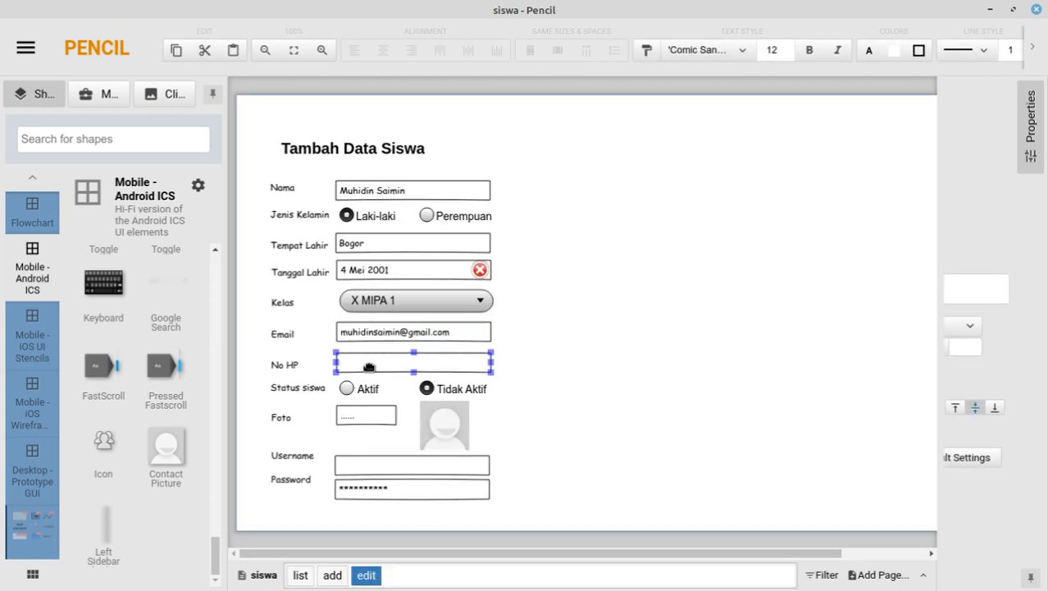
click(992, 286)
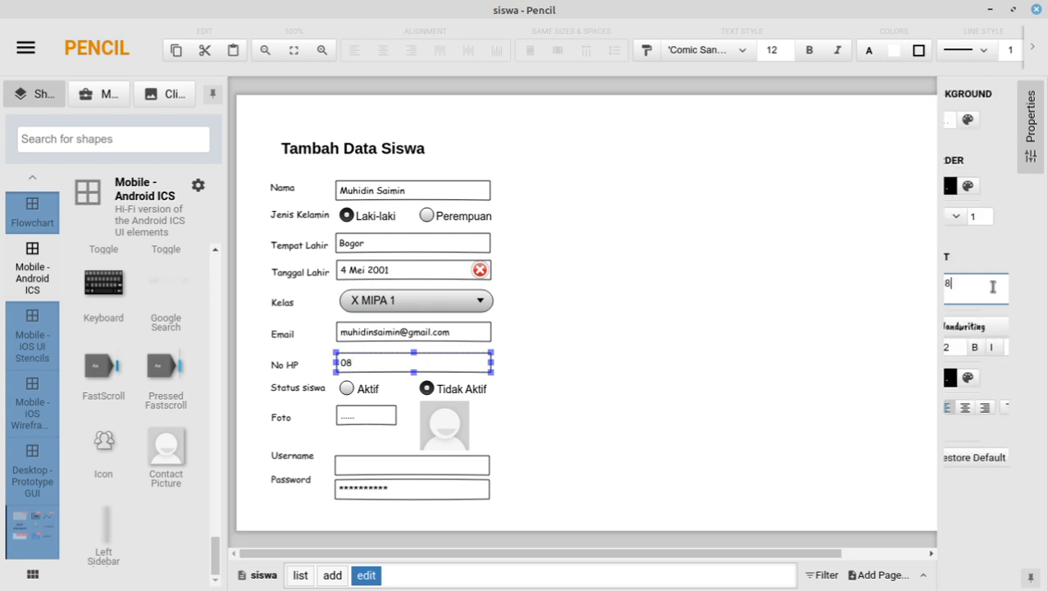
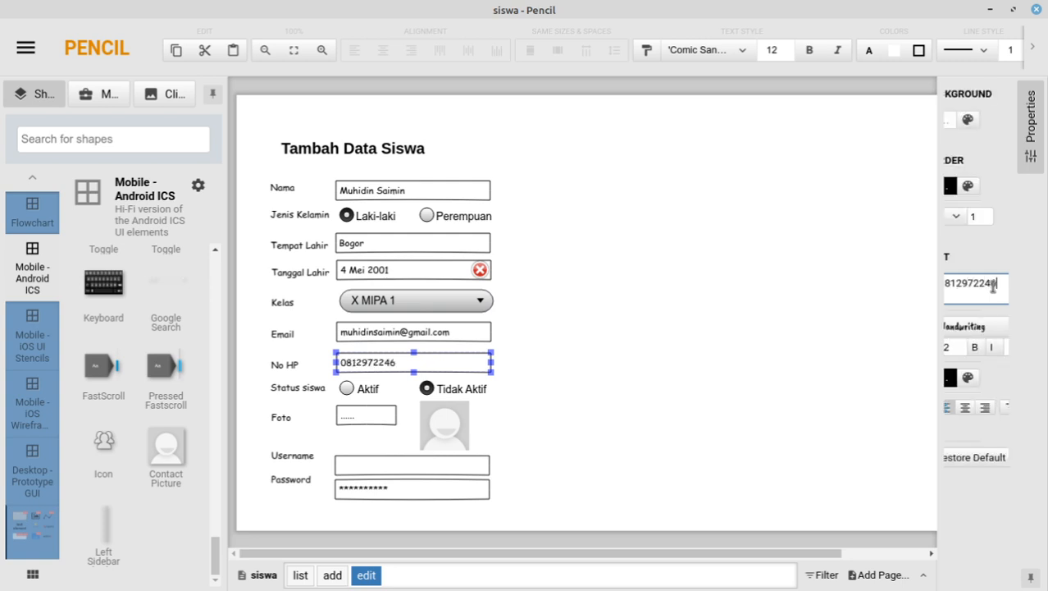
click(369, 416)
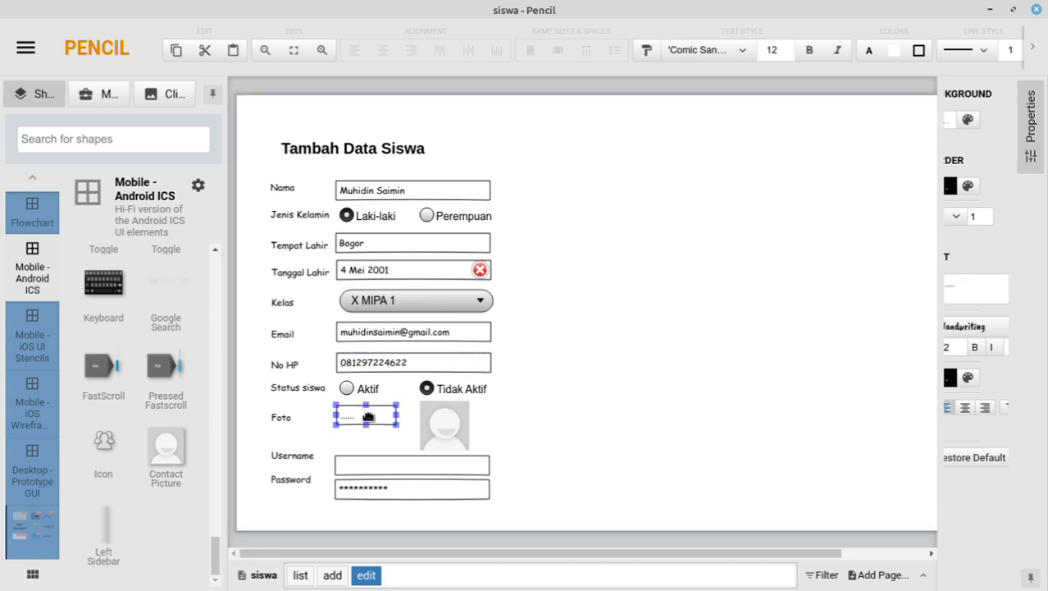
click(389, 469)
click(979, 295)
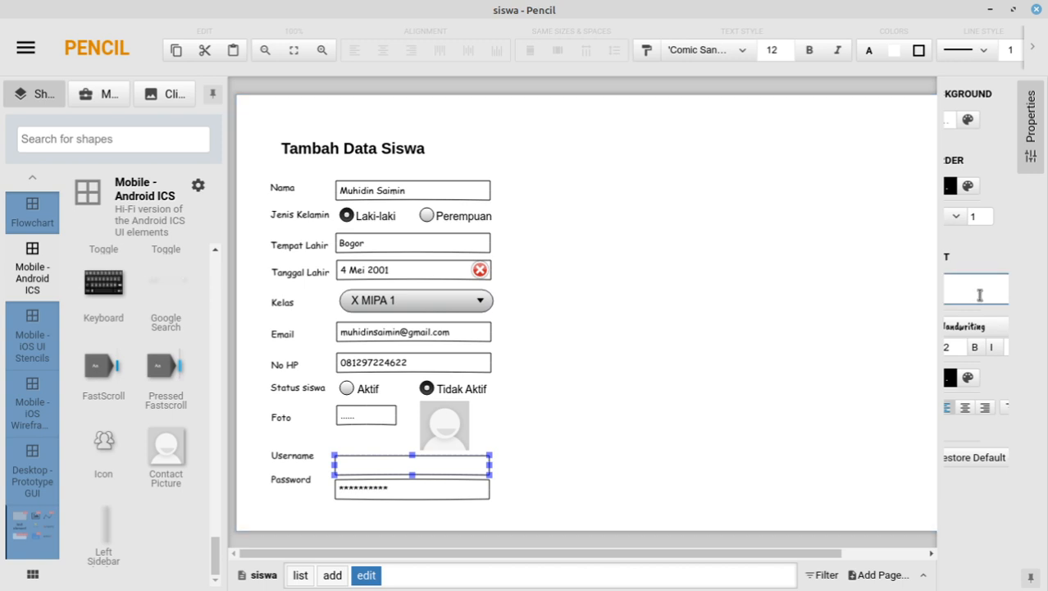
text(muhidin)
click(584, 507)
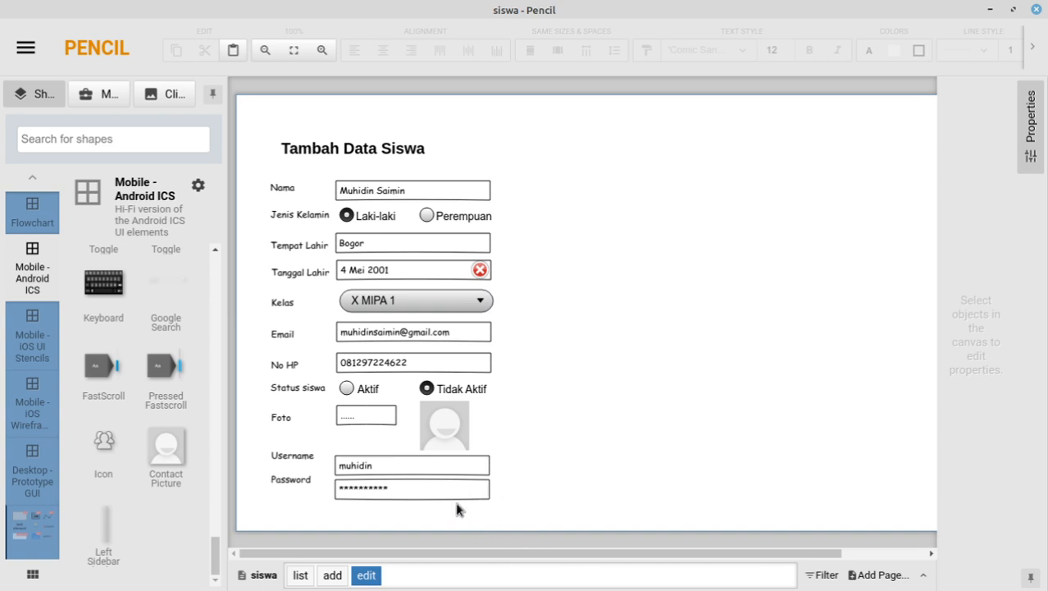
Step: On the add page, drop a Gradient Blue button below Password and move Username and Password up beside Nama
click(333, 575)
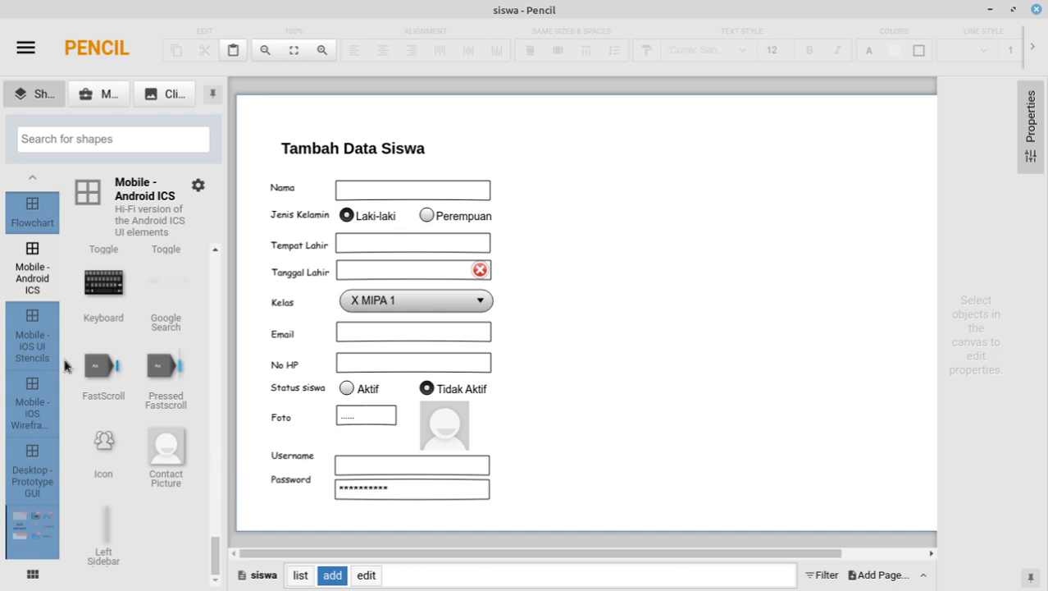
click(34, 395)
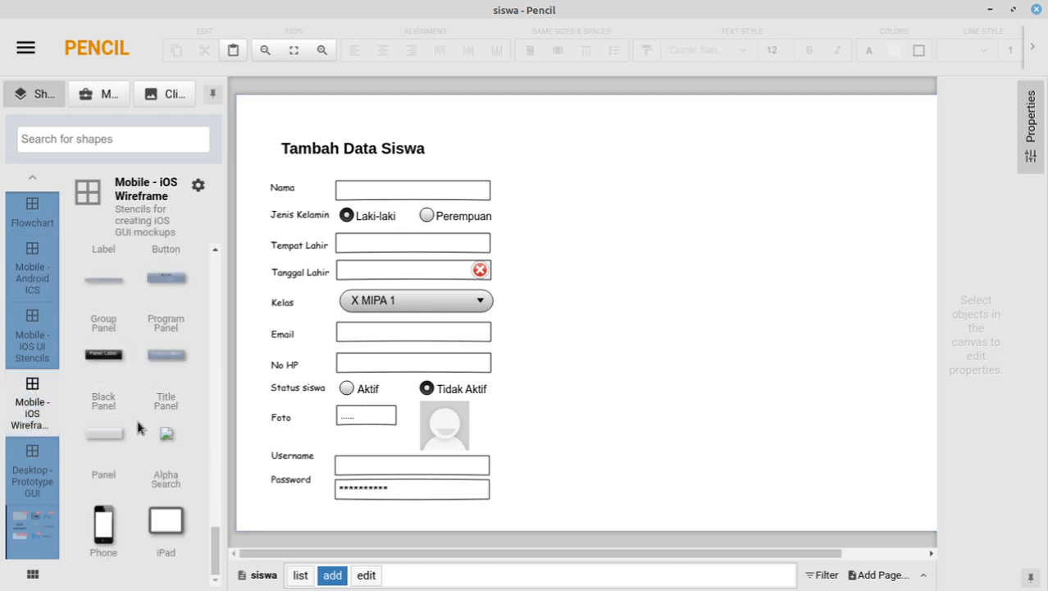
scroll(138, 427, up, 10)
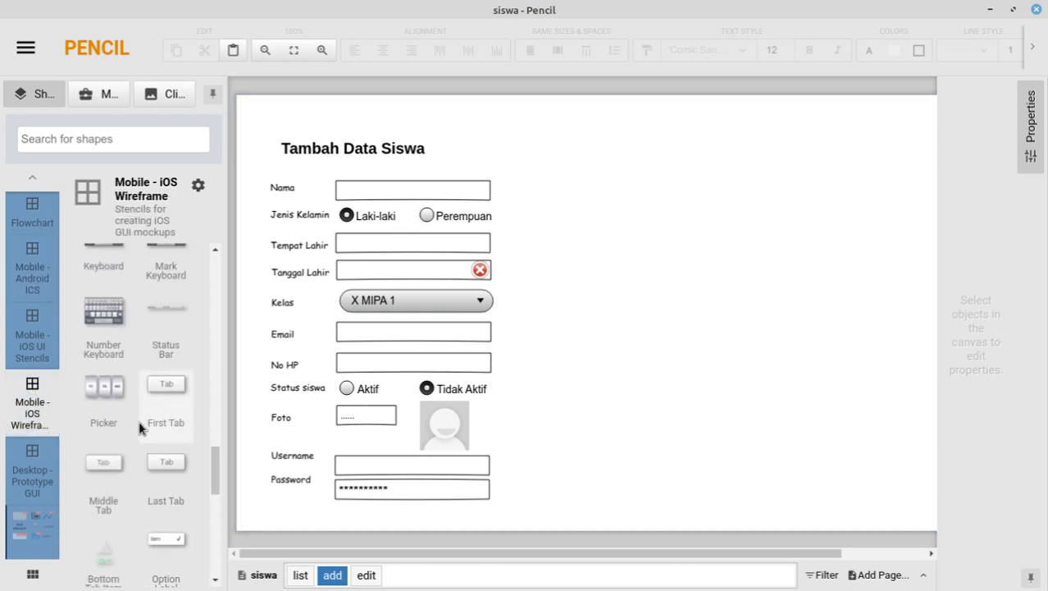
scroll(139, 427, up, 15)
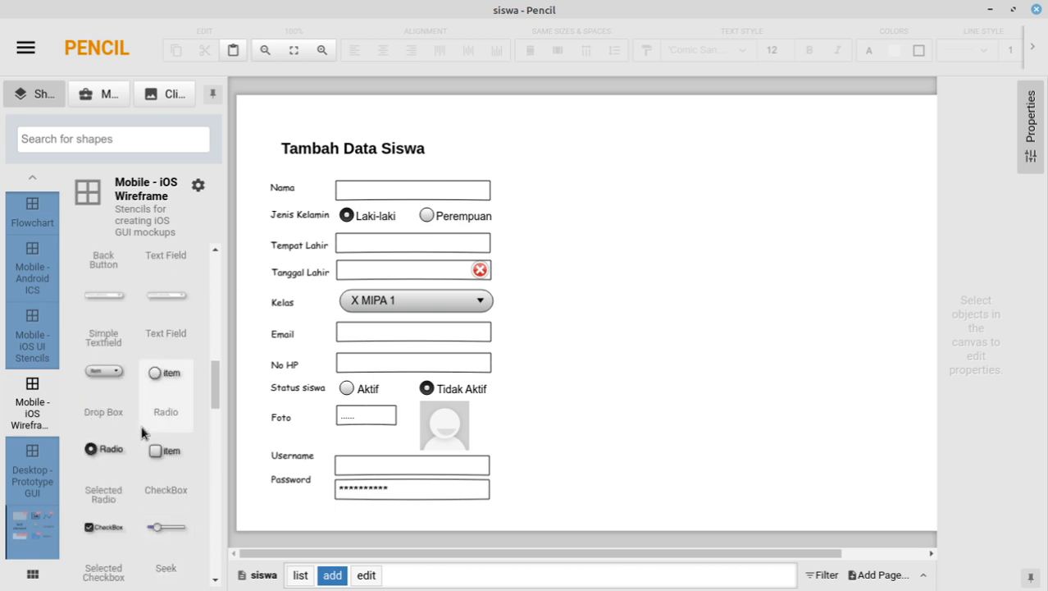
scroll(201, 395, up, 5)
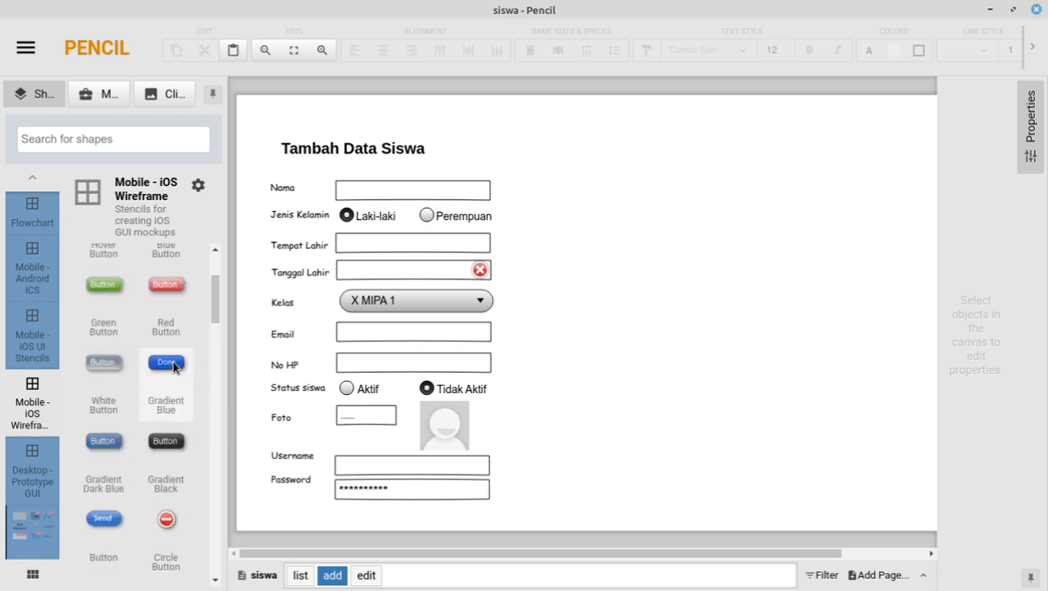
drag(172, 366, 742, 505)
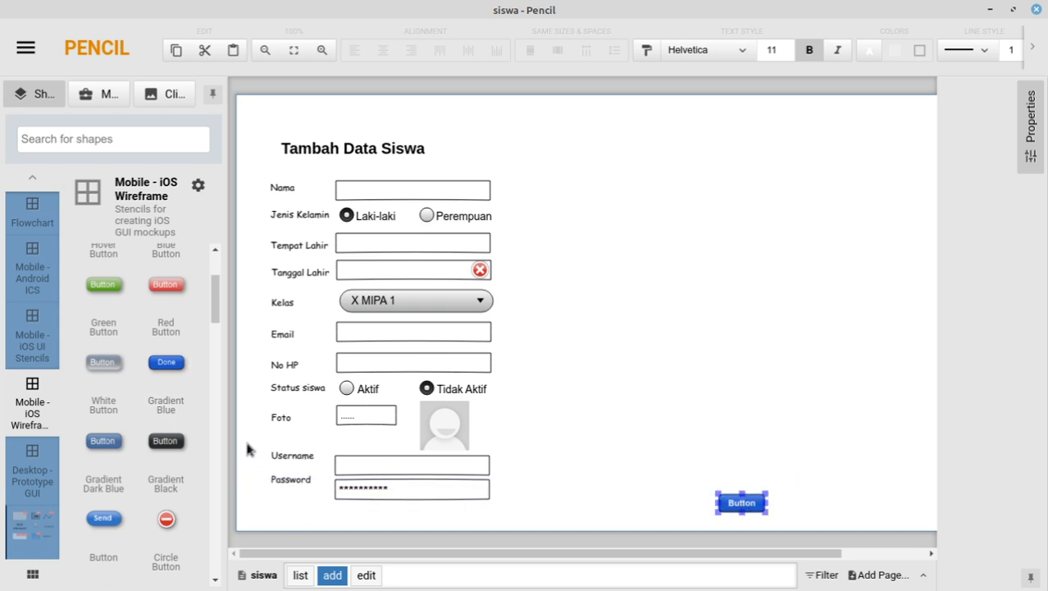
drag(250, 447, 516, 504)
drag(421, 473, 785, 193)
Step: Nudge the blue button up and right and label it Simpan
drag(766, 499, 841, 488)
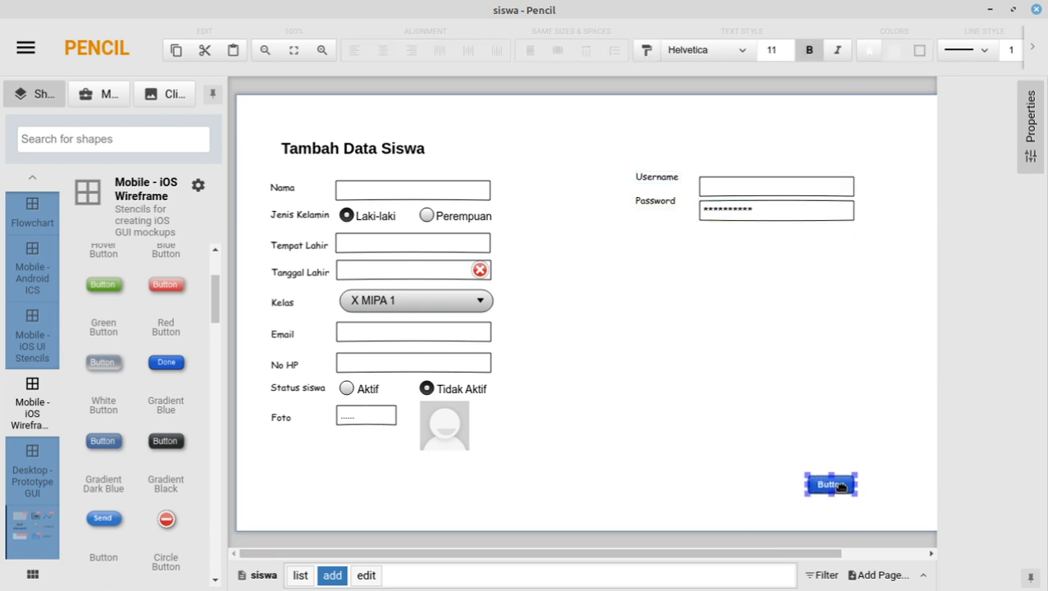
double_click(840, 485)
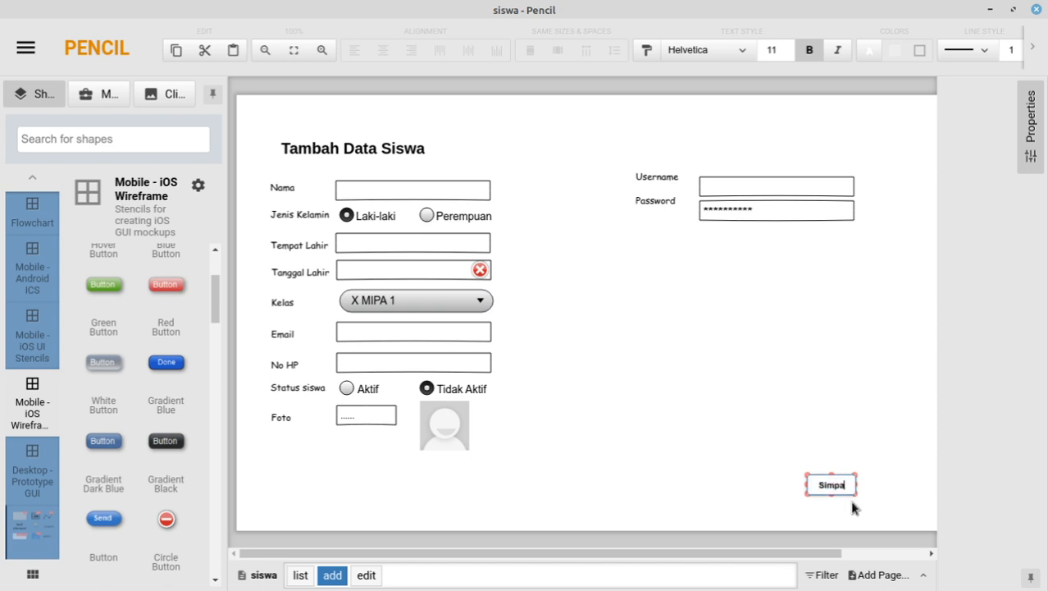
click(717, 486)
Step: Add a red button labelled Reset just left of Simpan
scroll(167, 409, up, 1)
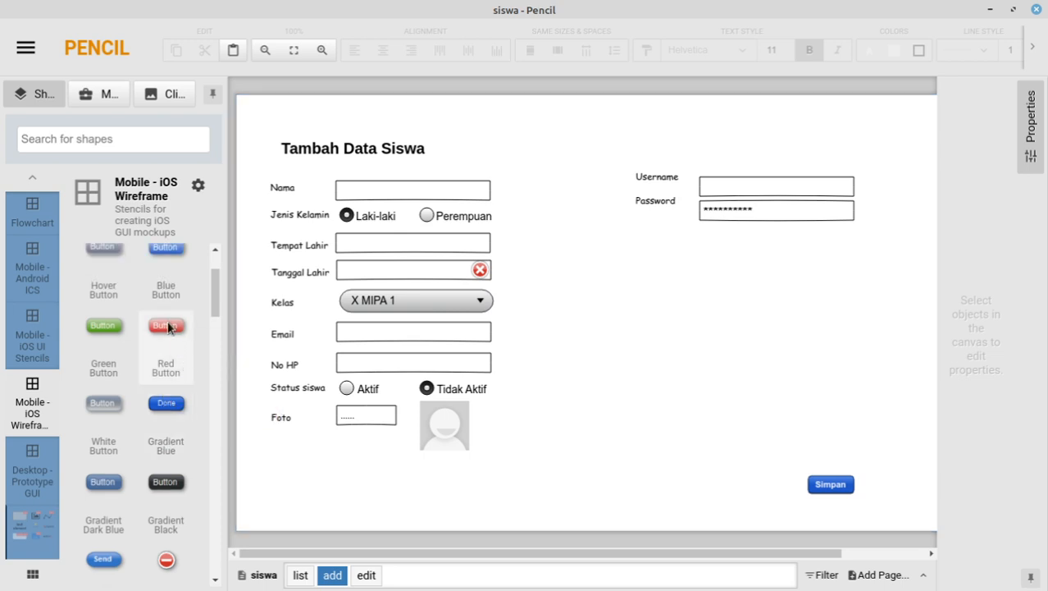
drag(652, 499, 702, 477)
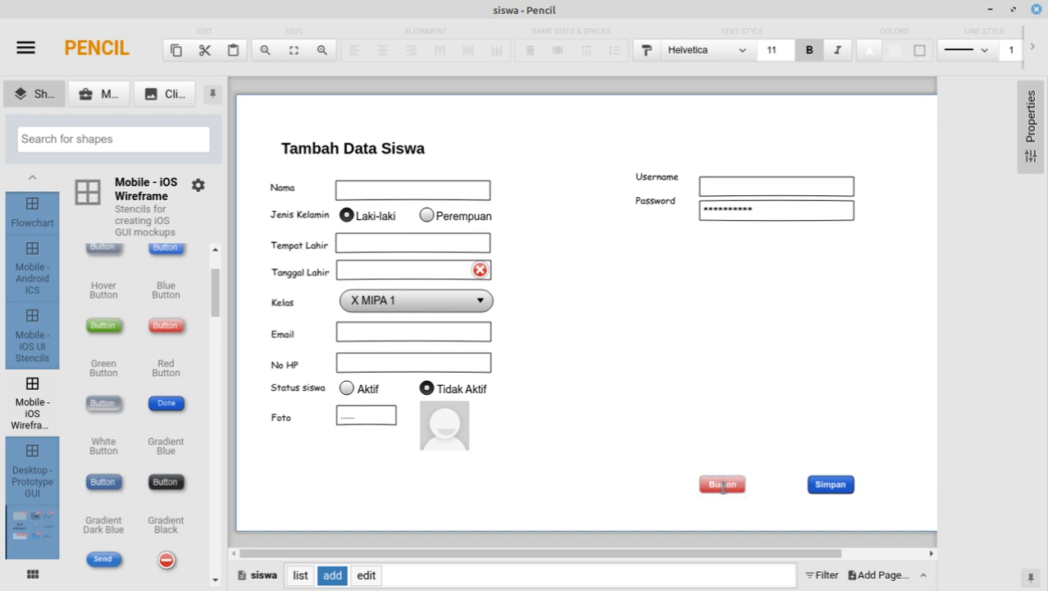
double_click(722, 484)
text(R)
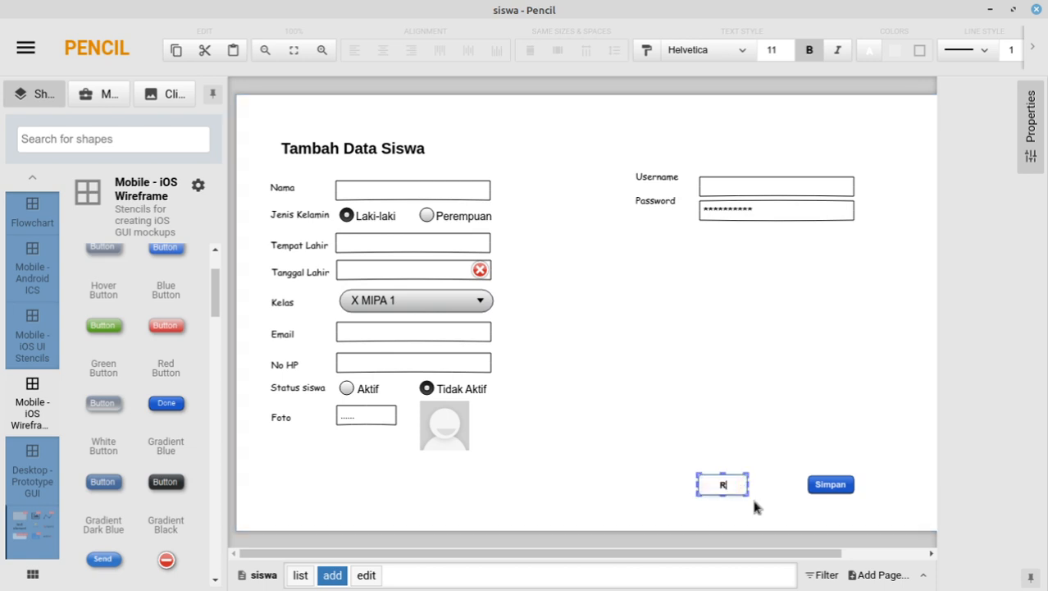
text(eset)
click(740, 461)
drag(737, 484, 749, 486)
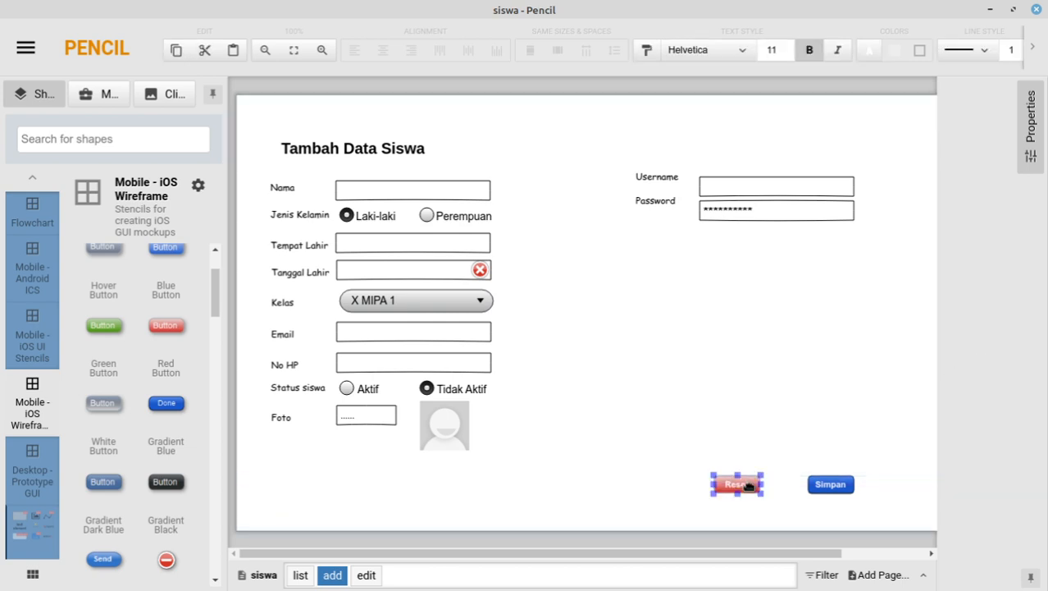
Step: Move the edit page's Username and Password fields to the form's upper right
click(365, 575)
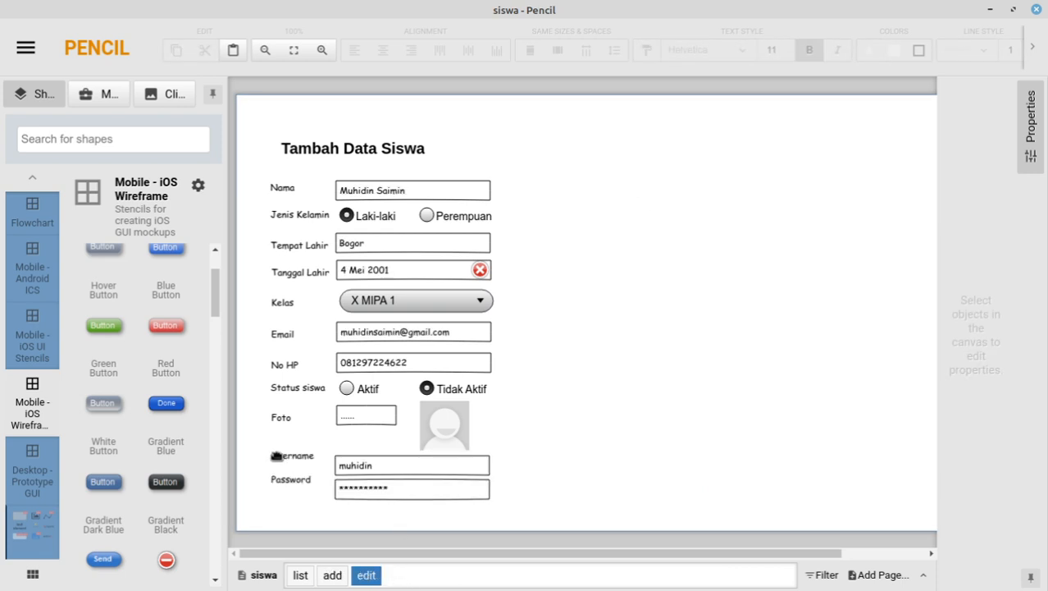
drag(257, 451, 410, 495)
drag(525, 506, 526, 506)
drag(449, 462, 832, 186)
Step: Set the Foto field's text to muhidin.jpg
click(381, 418)
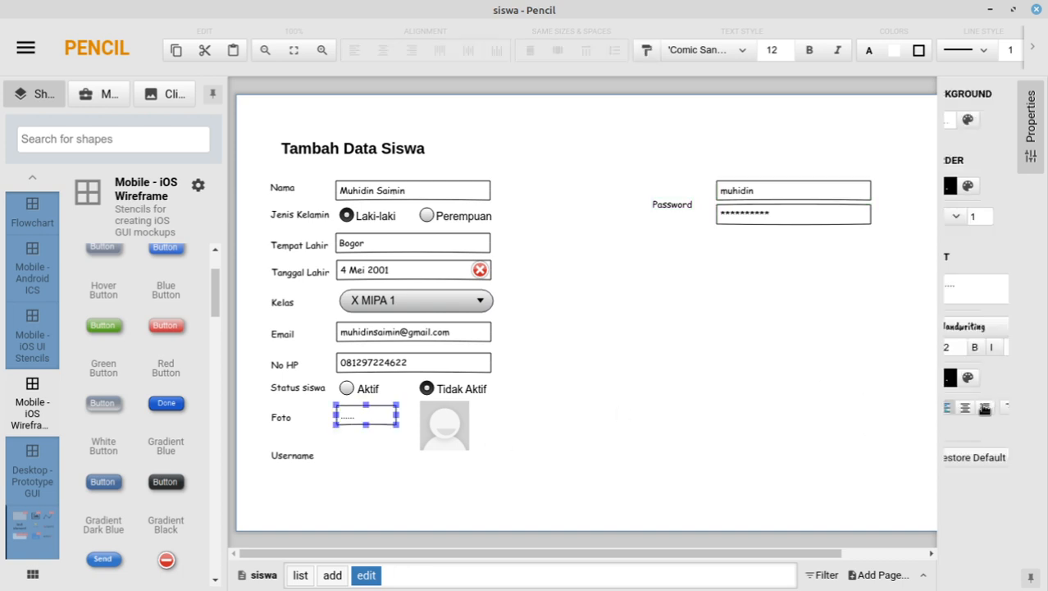
click(978, 292)
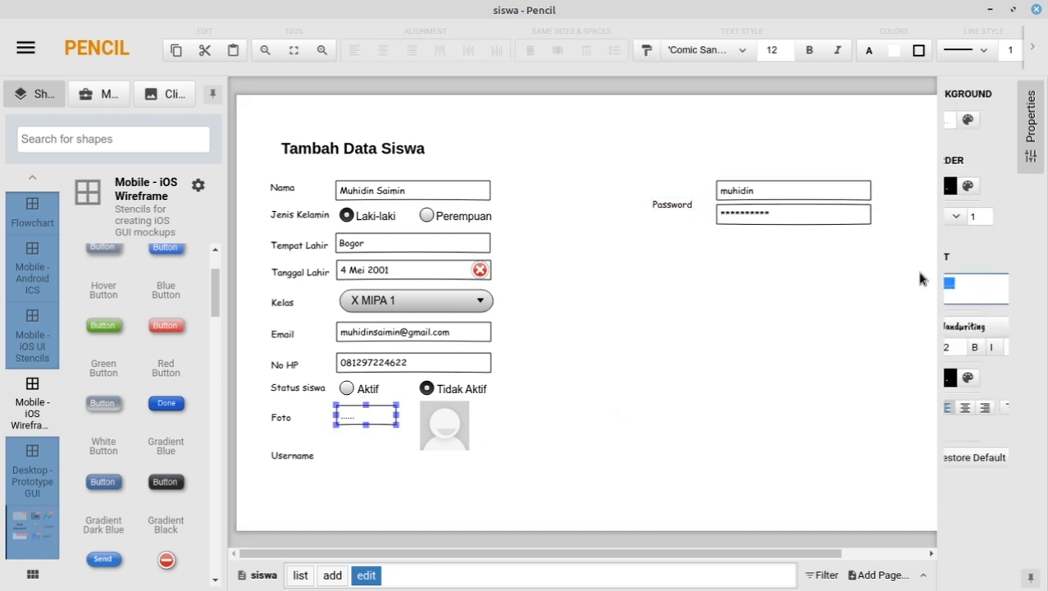
text(muhidin.jpg)
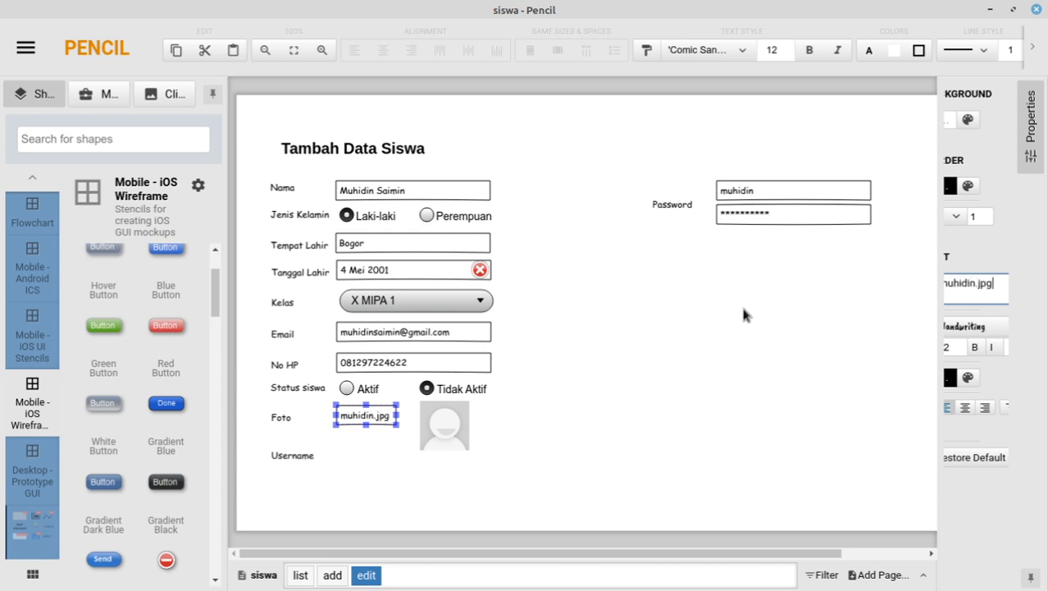
click(597, 373)
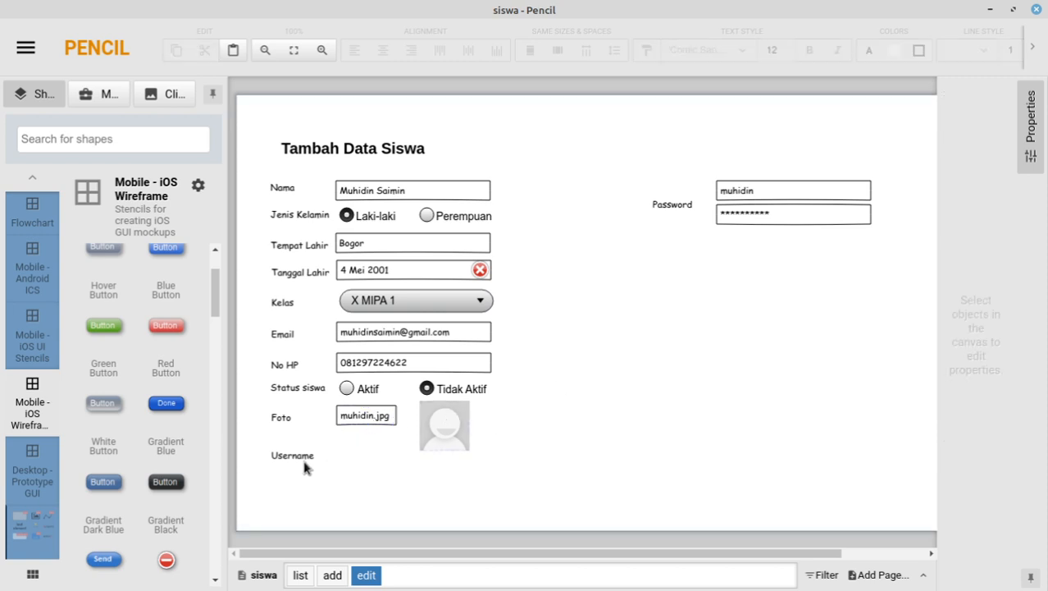
Step: Align the Username and Password labels beside their moved fields
drag(303, 459, 681, 210)
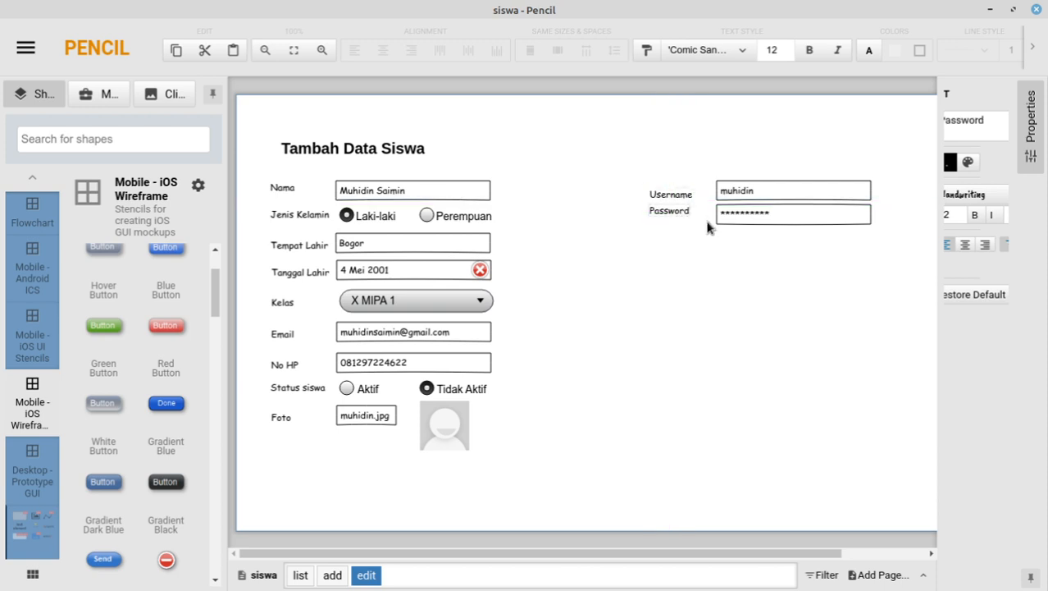
drag(674, 211, 684, 216)
click(693, 264)
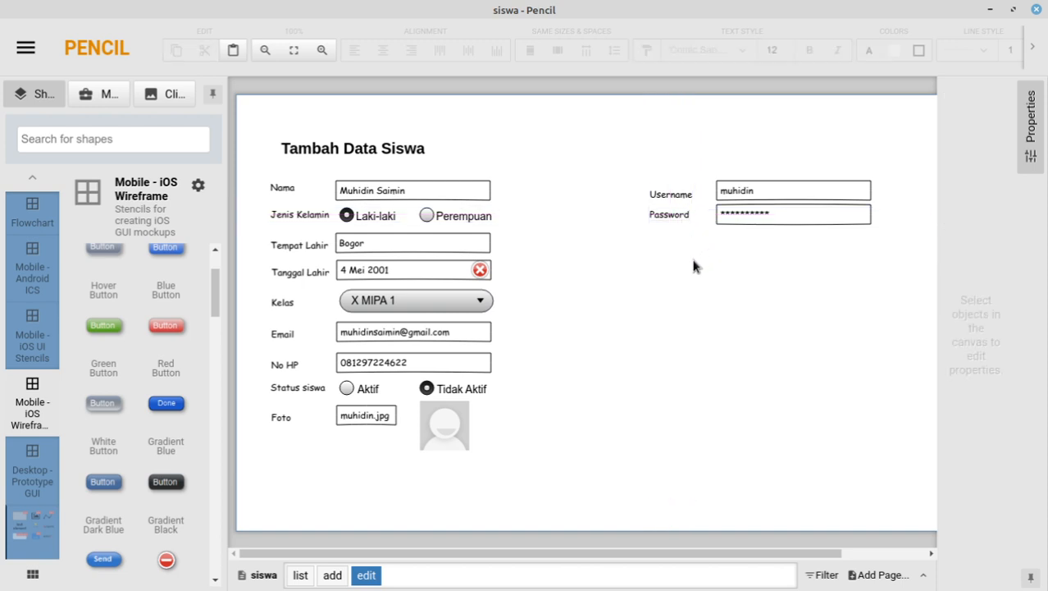
Step: Copy the Reset and Simpan buttons from add to edit, relabelling Simpan as Update
click(327, 574)
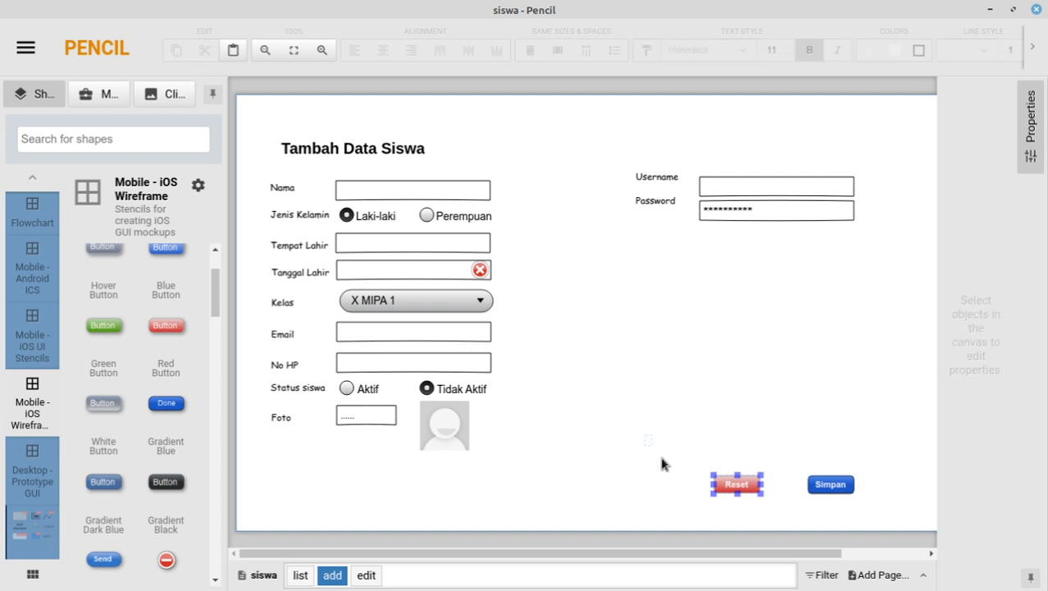
drag(663, 464, 864, 528)
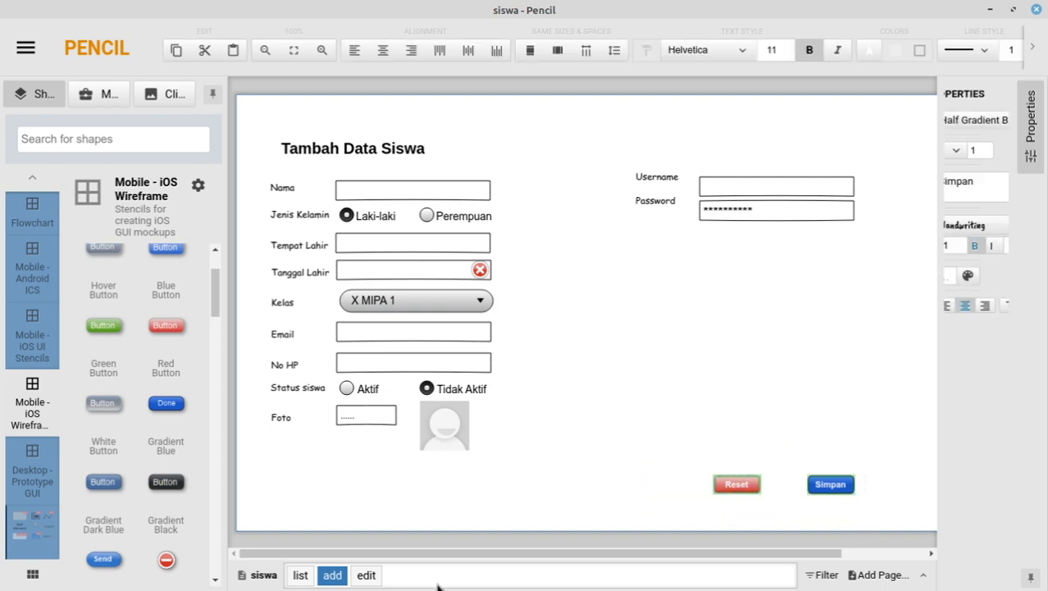
click(361, 575)
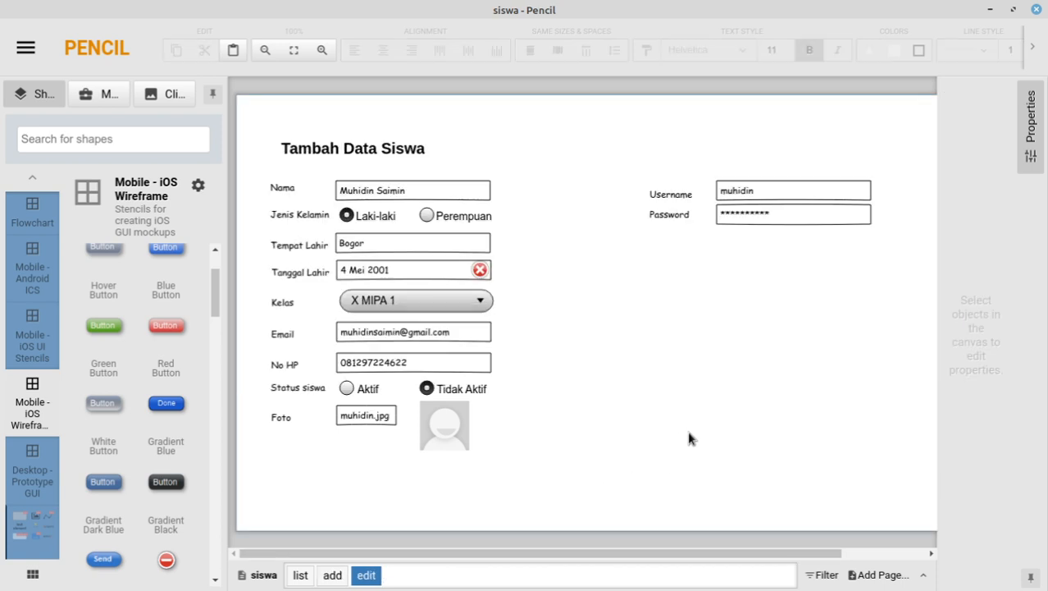
key(ctrl+v)
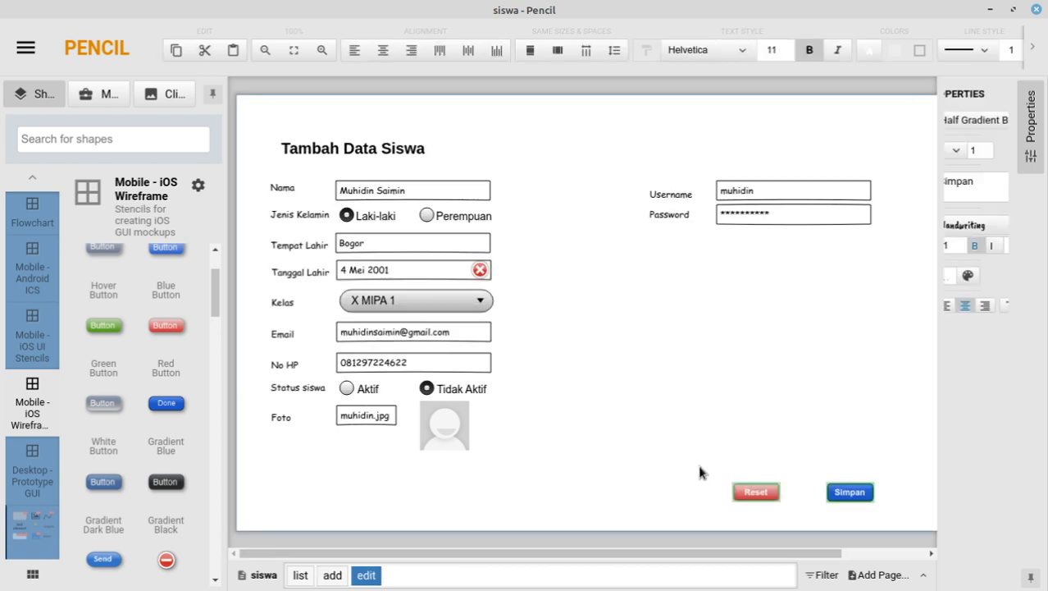
double_click(849, 492)
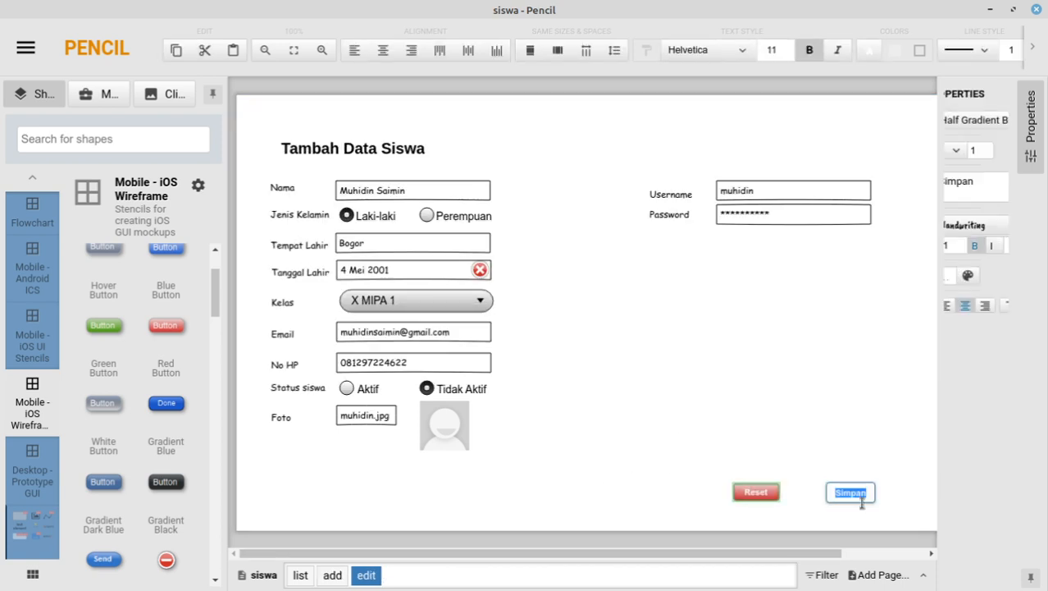
text(Update)
click(850, 481)
click(796, 406)
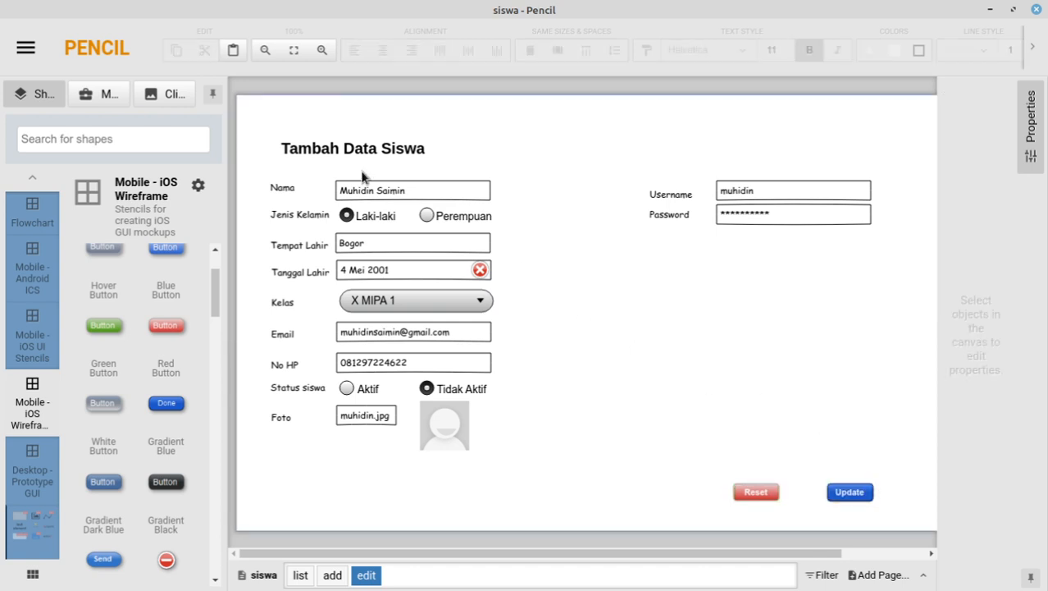
Step: Change the title word Tambah to Edit so it reads Edit Data Siswa
click(308, 150)
double_click(309, 148)
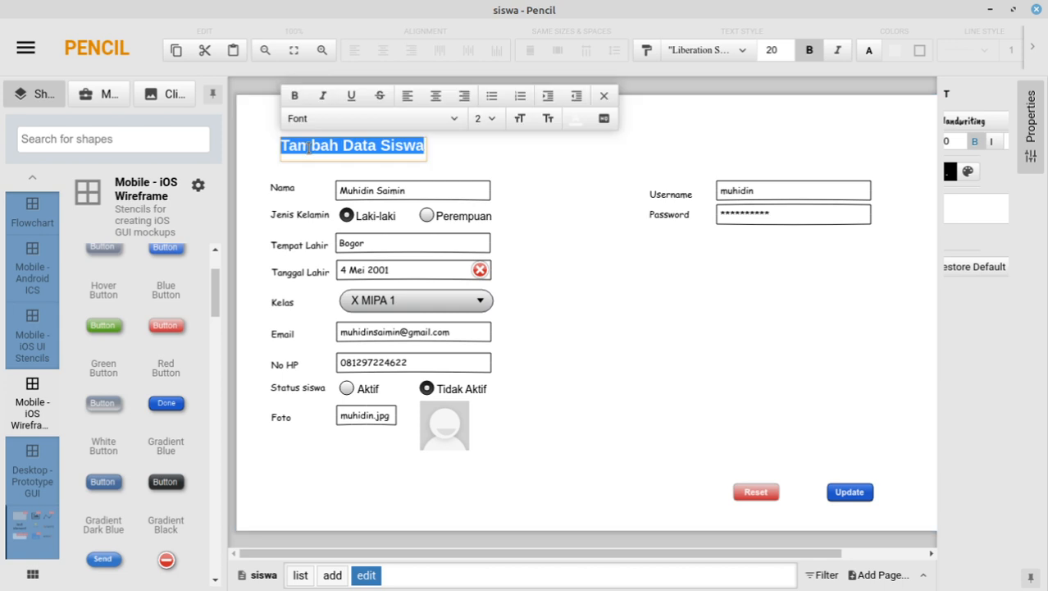
double_click(310, 146)
text(Edit)
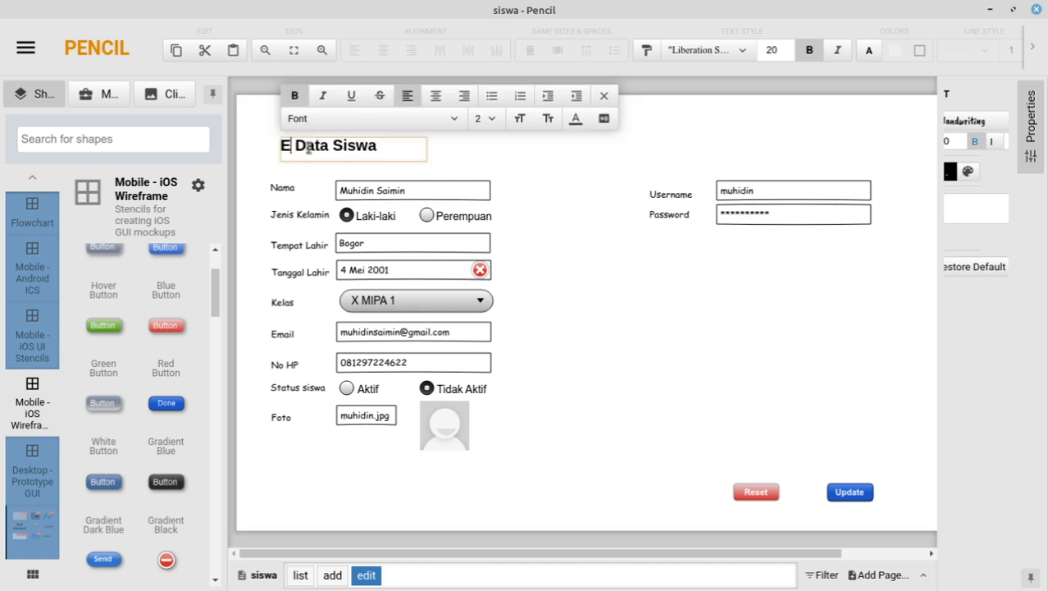
click(699, 399)
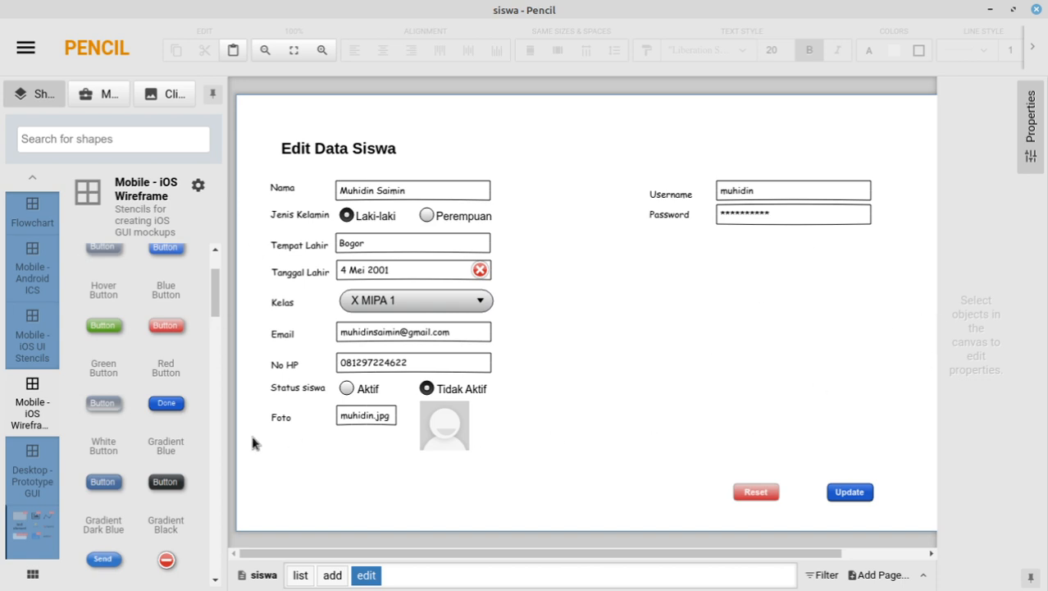
click(304, 575)
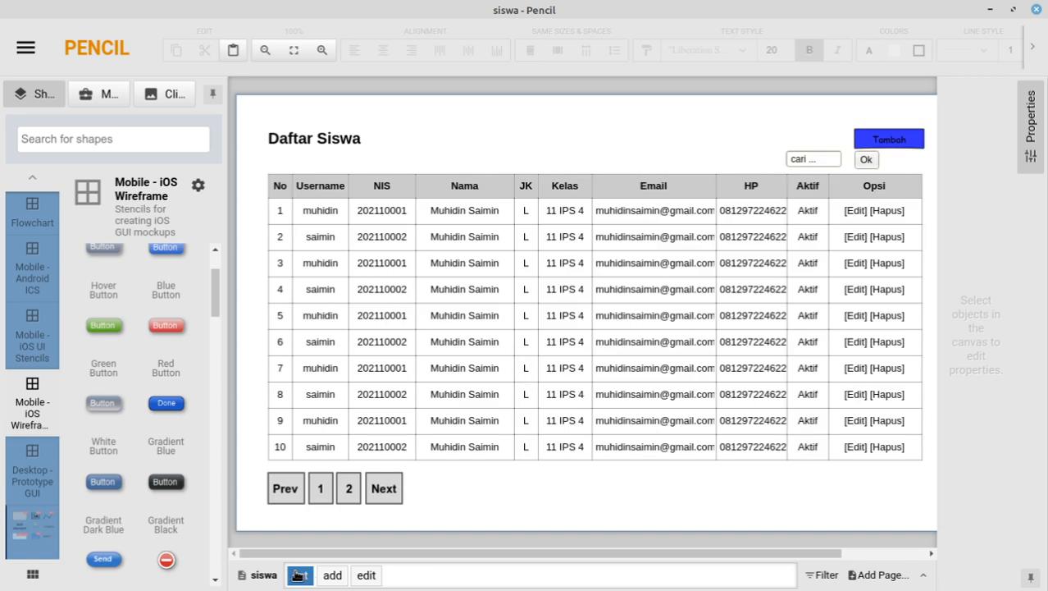
Step: Duplicate the list page and rename the resulting 'list (1)' page to del in Page Properties
right_click(297, 575)
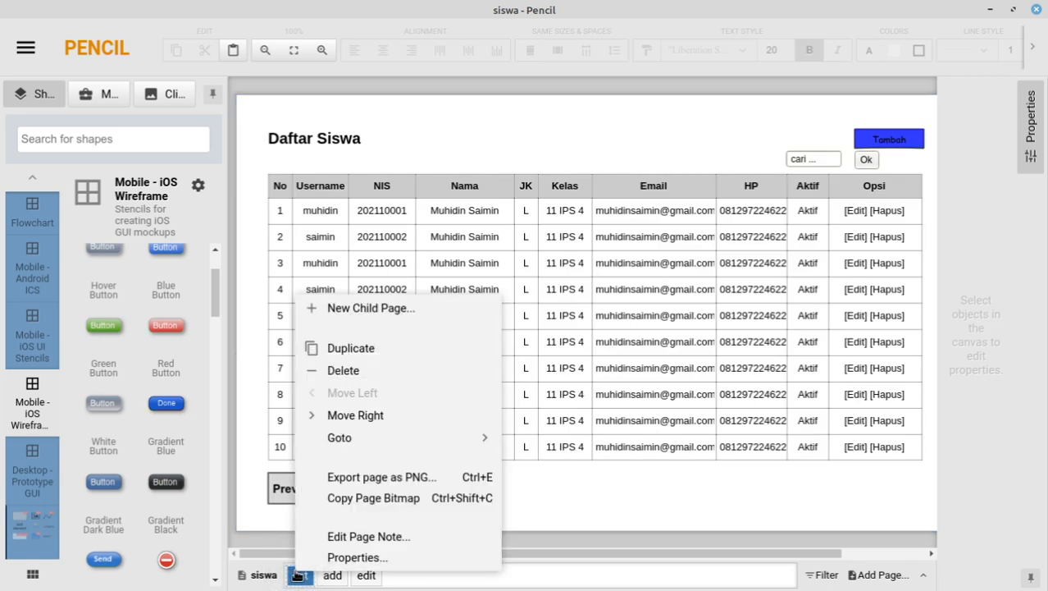
click(346, 349)
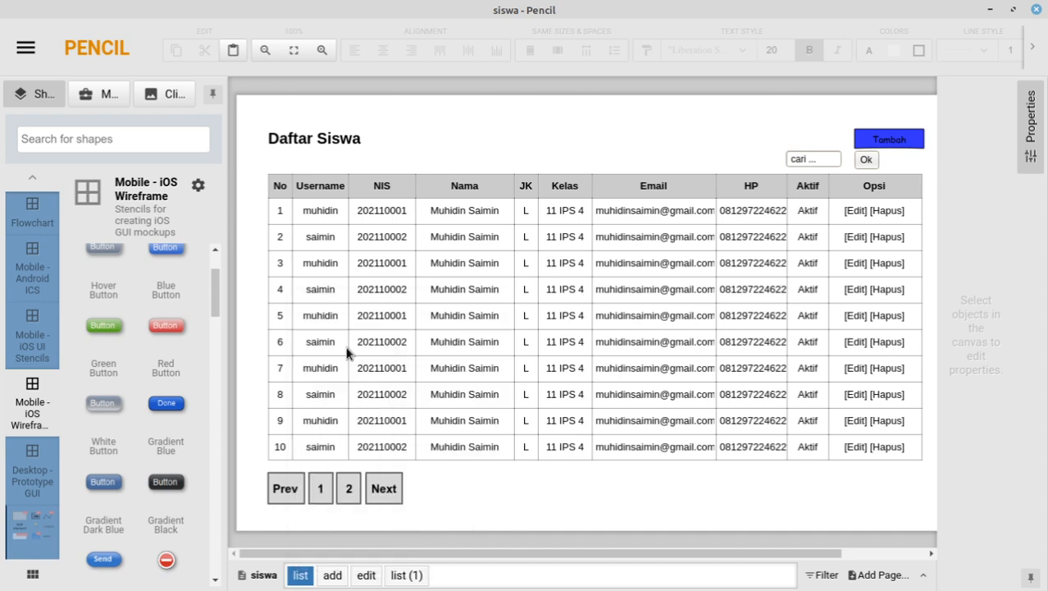
click(414, 575)
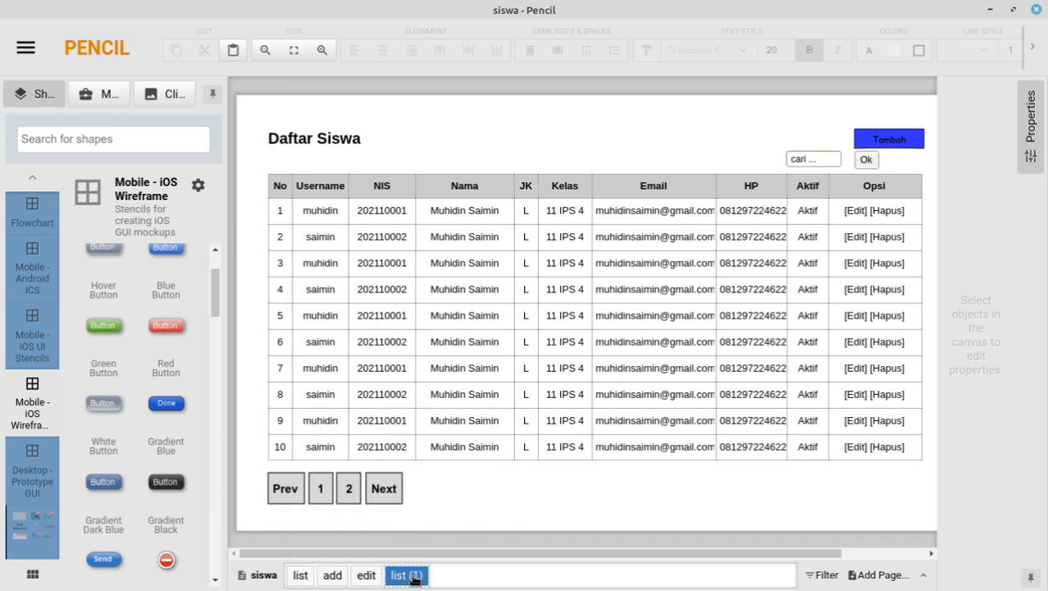
right_click(415, 576)
mouse_move(467, 449)
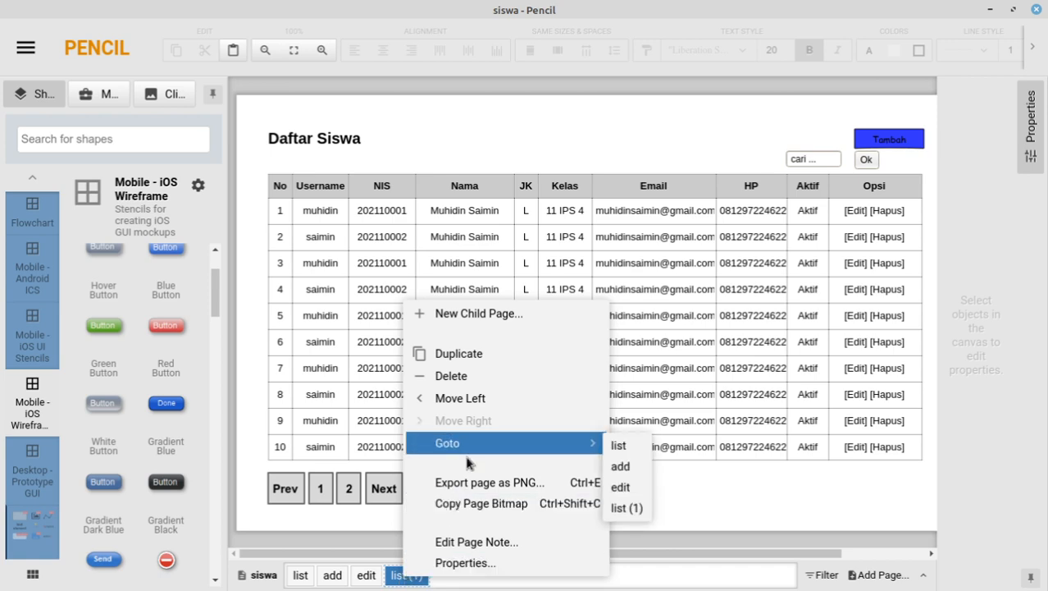
click(473, 563)
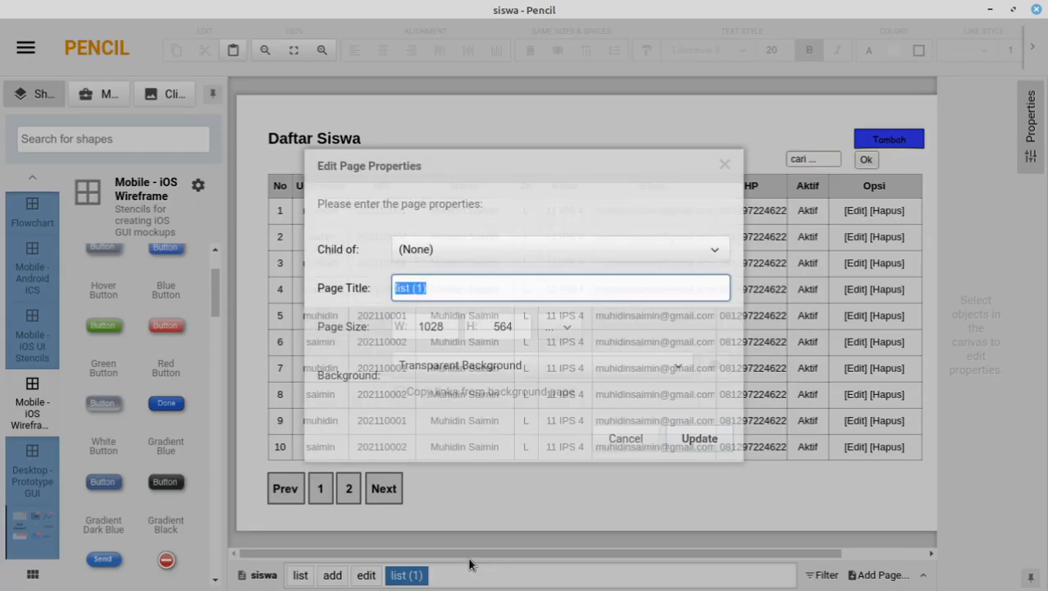
drag(436, 285, 320, 261)
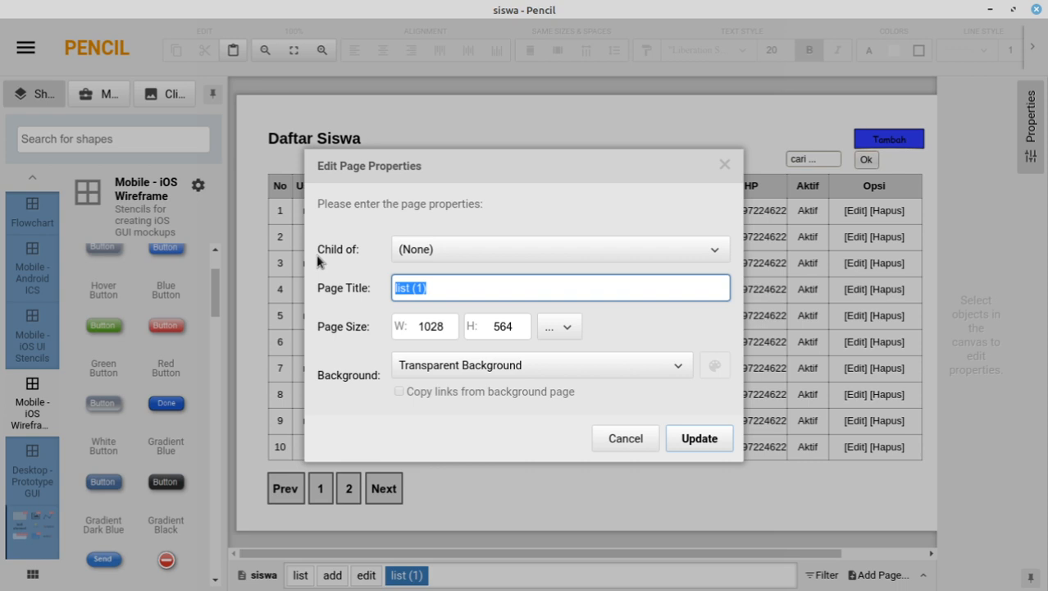
text(del)
click(700, 436)
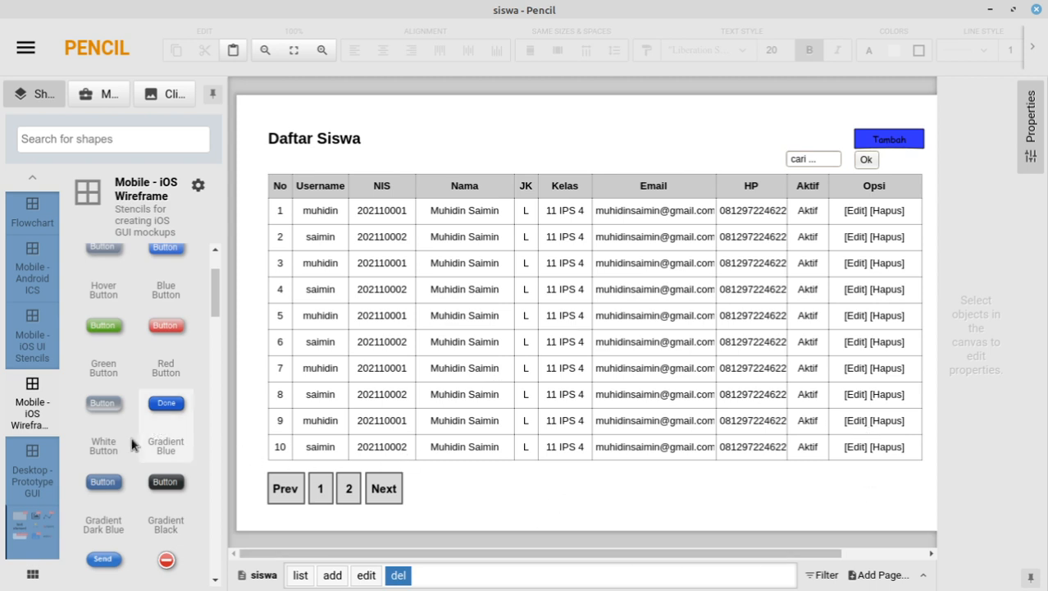
Step: Place a Desktop Prototype GUI dialog box over the del page's student table
click(37, 462)
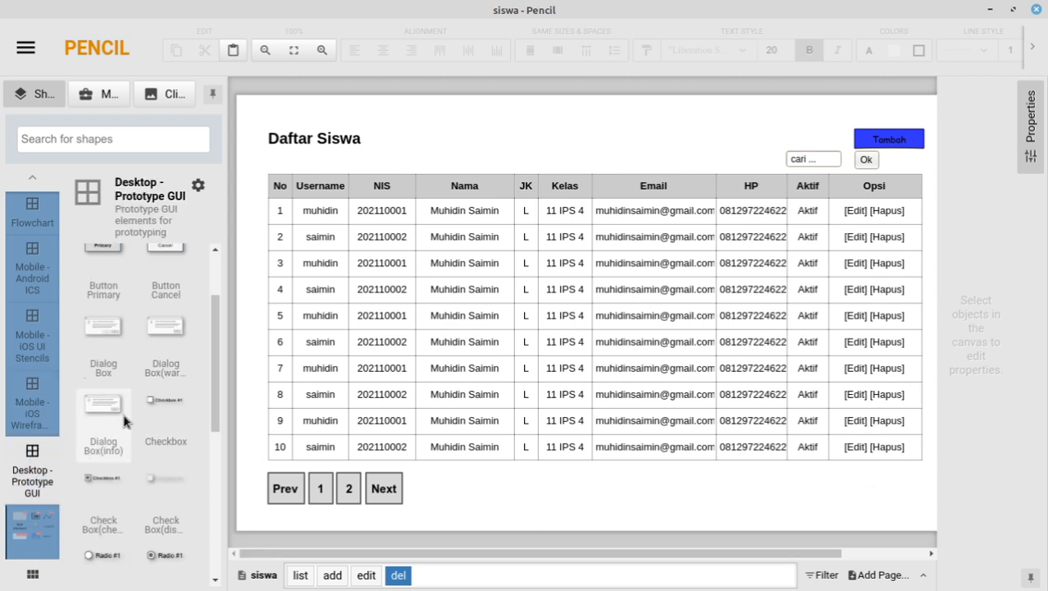
scroll(125, 421, up, 3)
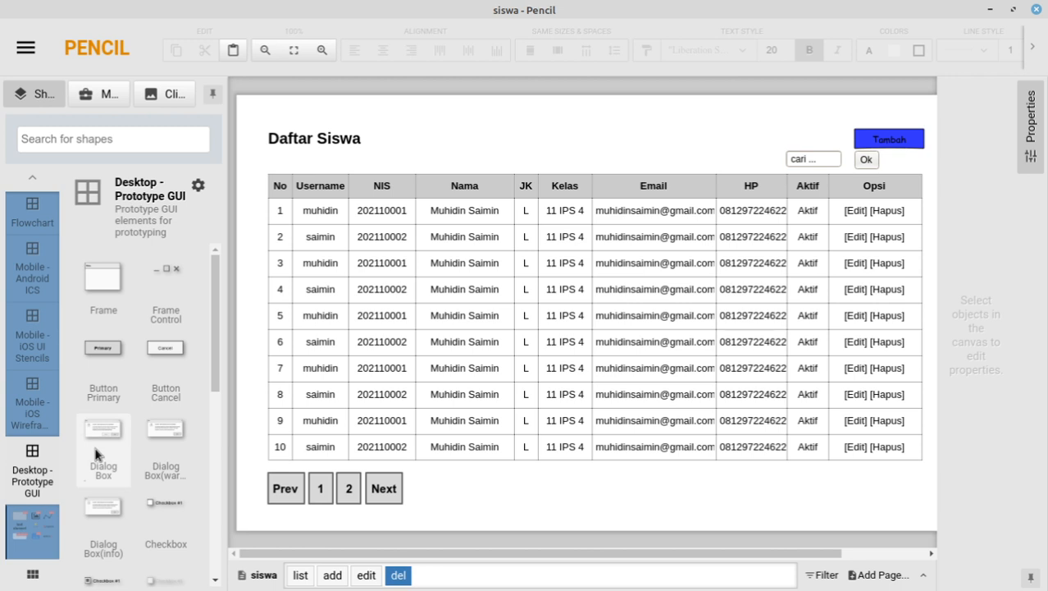
drag(95, 454, 574, 327)
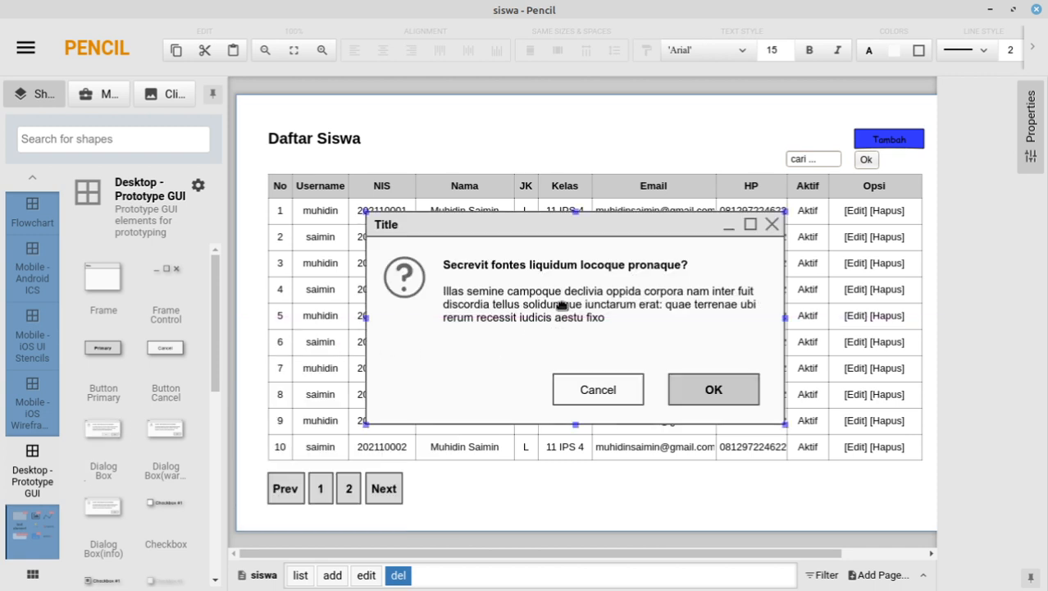
drag(603, 220, 583, 234)
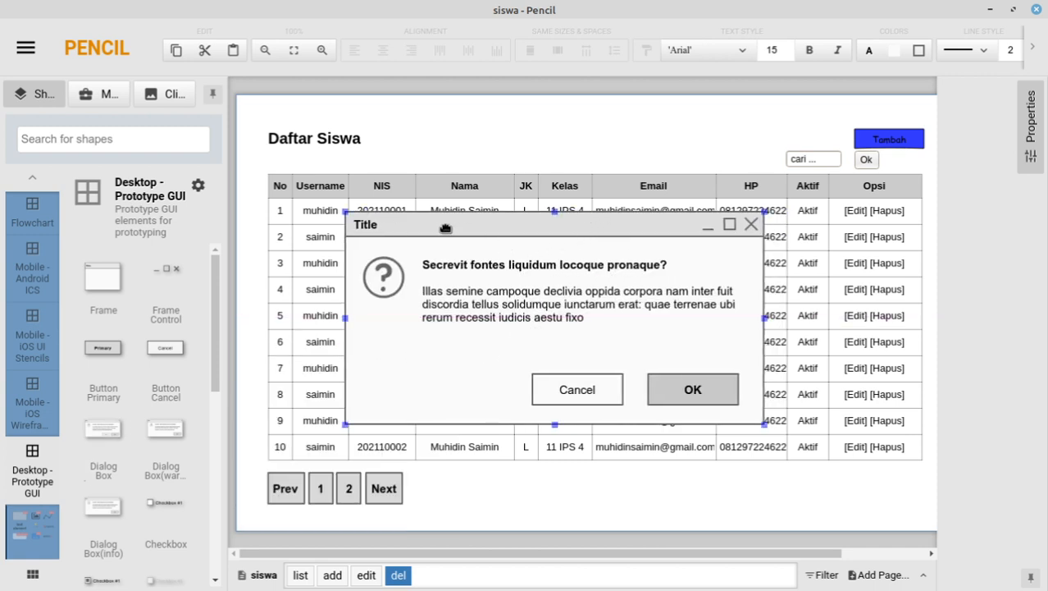
Step: Retitle the dialog 'Hapus Data Siswa'
double_click(373, 227)
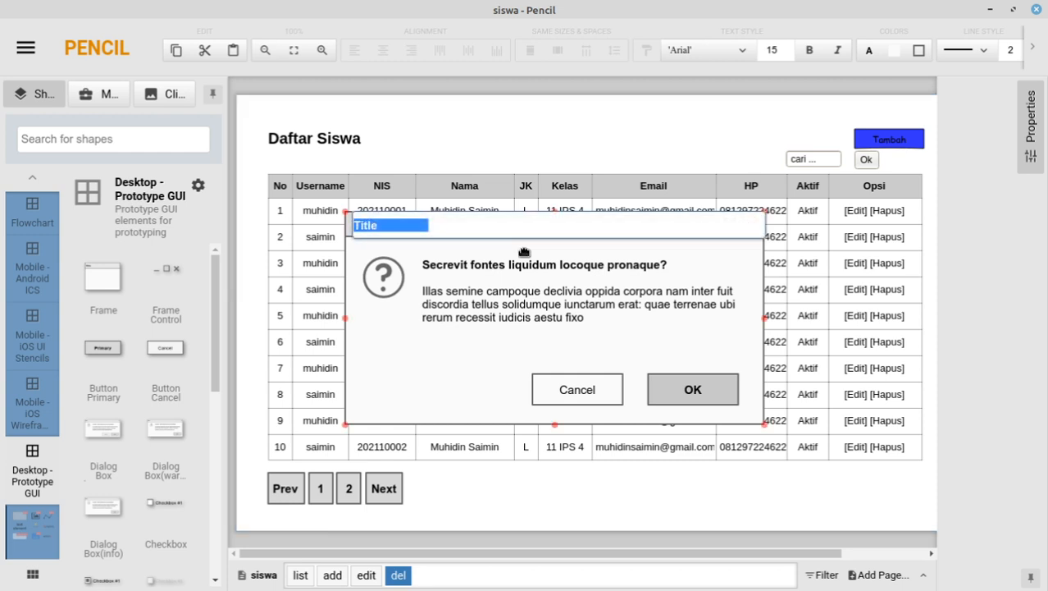
text(Hapus Data Siswa)
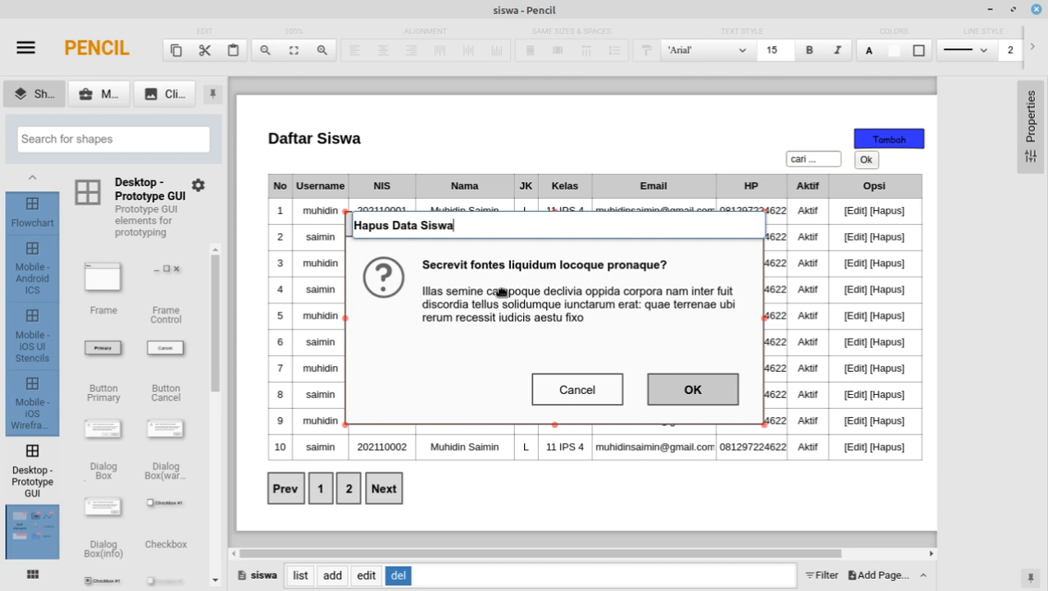
key(Return)
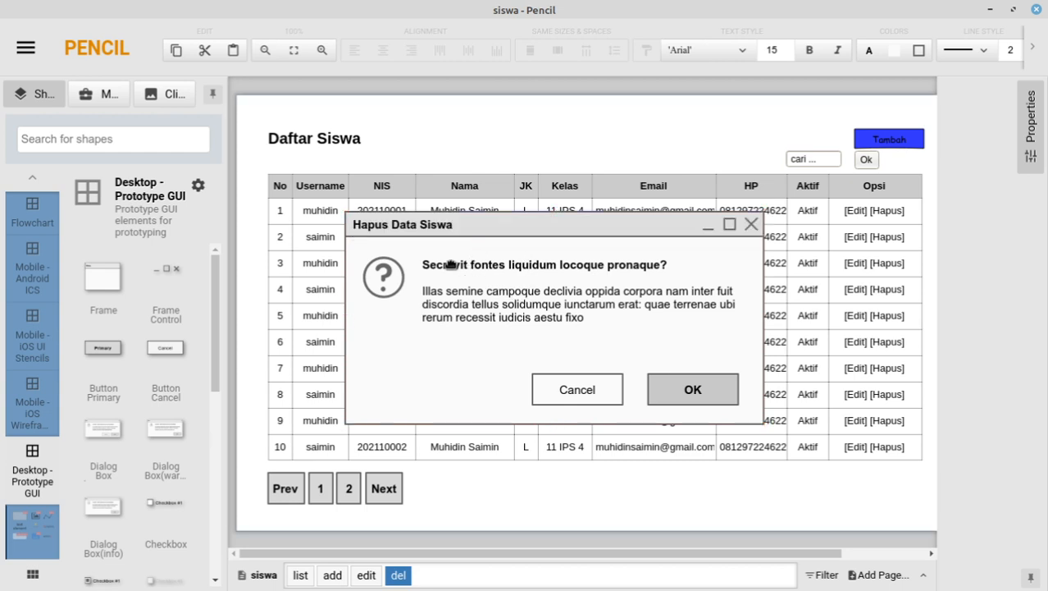
double_click(462, 311)
click(473, 300)
double_click(488, 298)
right_click(488, 299)
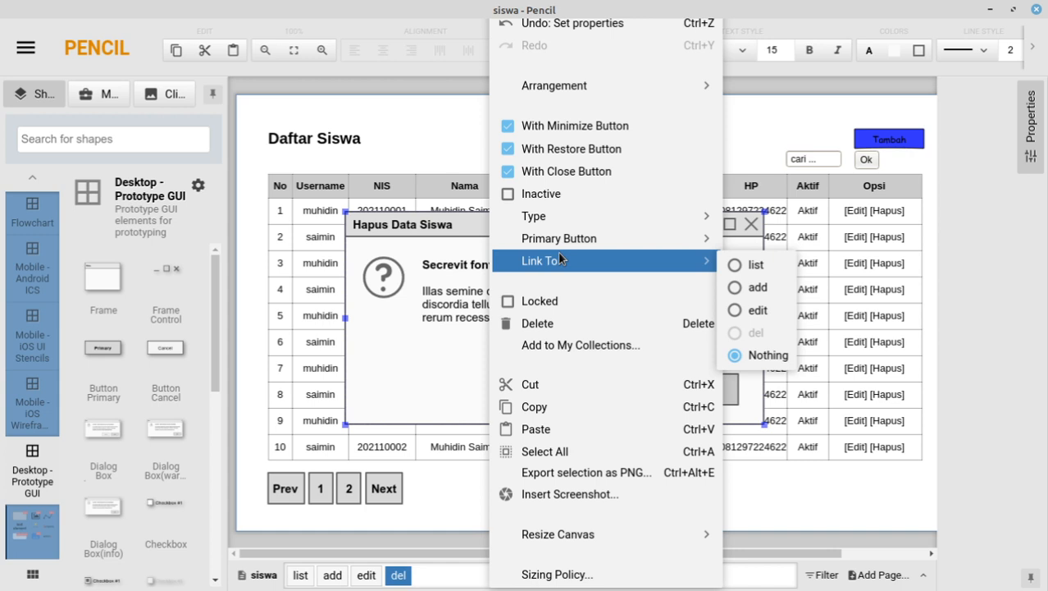
click(423, 349)
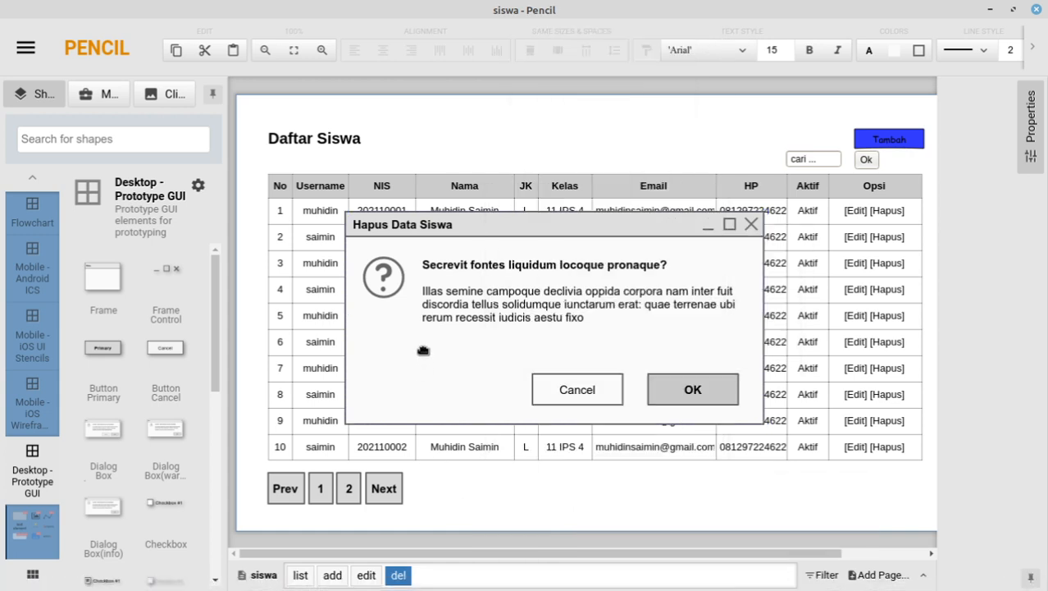
click(1033, 133)
click(1033, 133)
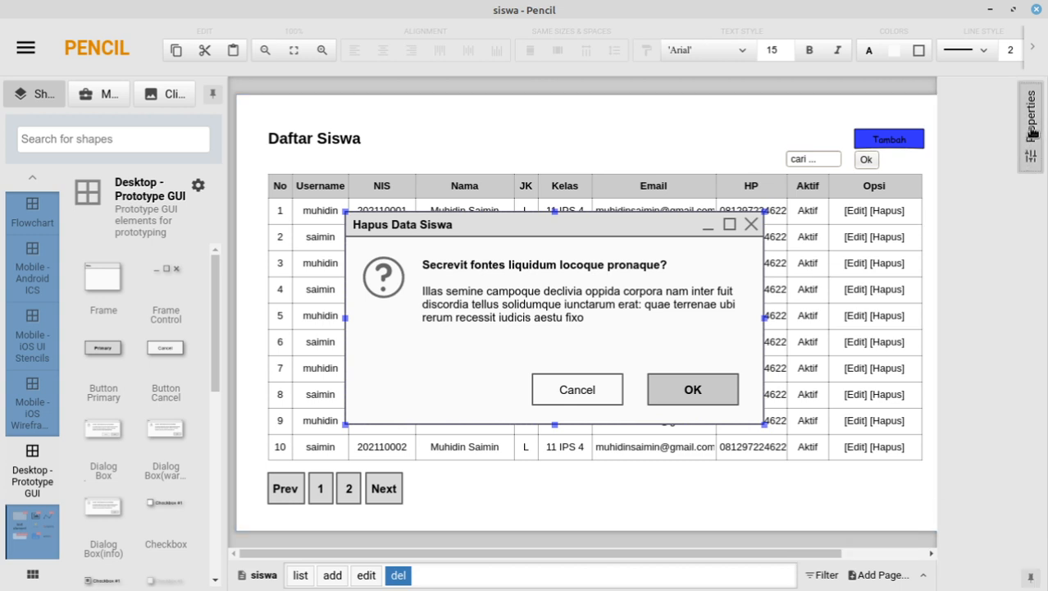
Step: Replace the dialog's placeholder message with 'Yakin siswa akan dihapus?'
click(562, 319)
double_click(562, 318)
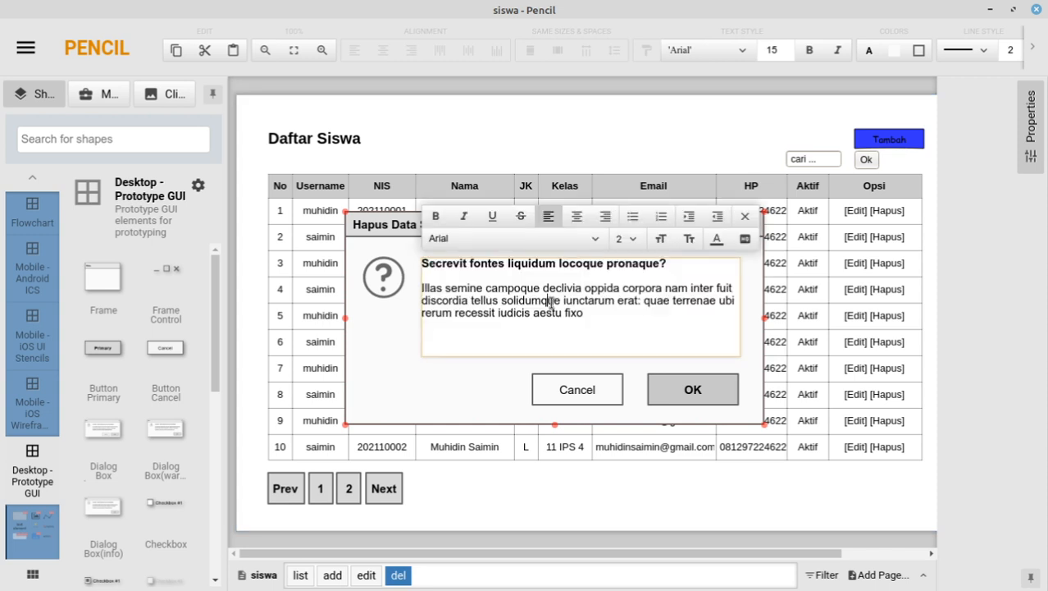
drag(613, 312, 333, 298)
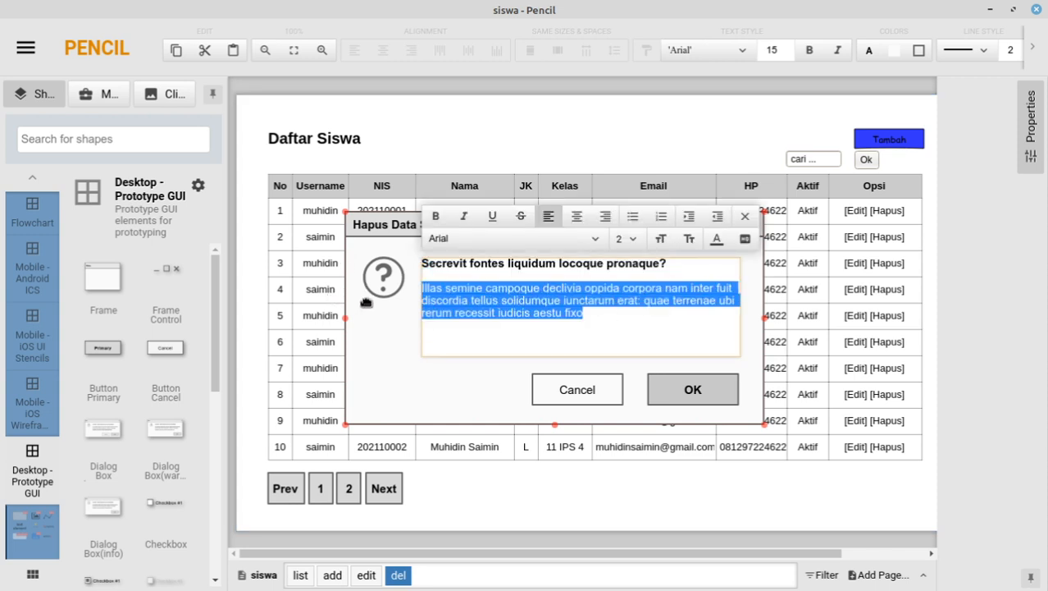
text(Yakin siswa akan dihapus)
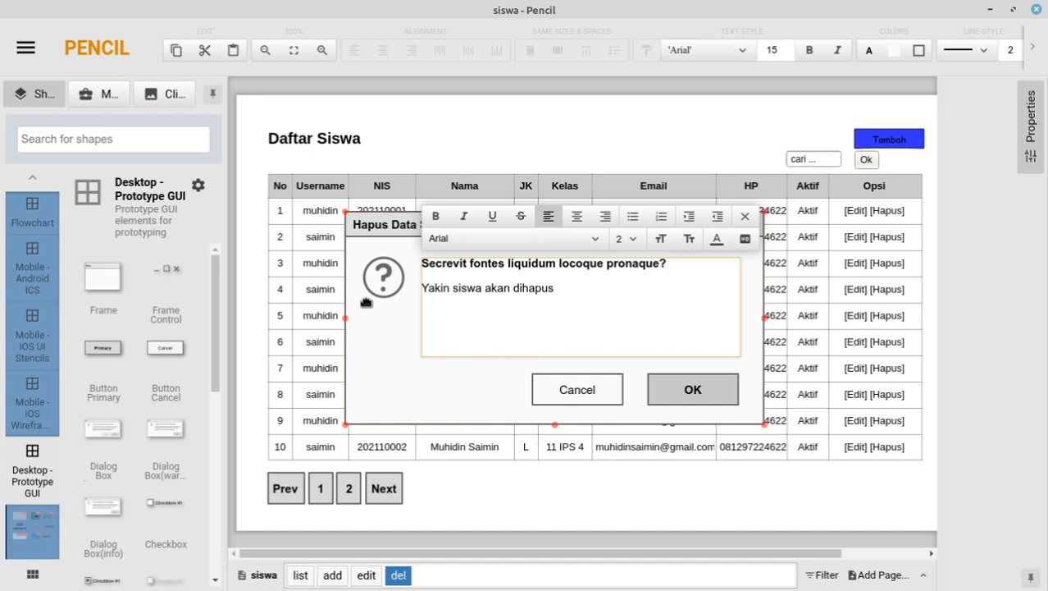
Step: Change the dialog's bold heading to 'Hapus Siswa?'
click(487, 263)
triple_click(545, 279)
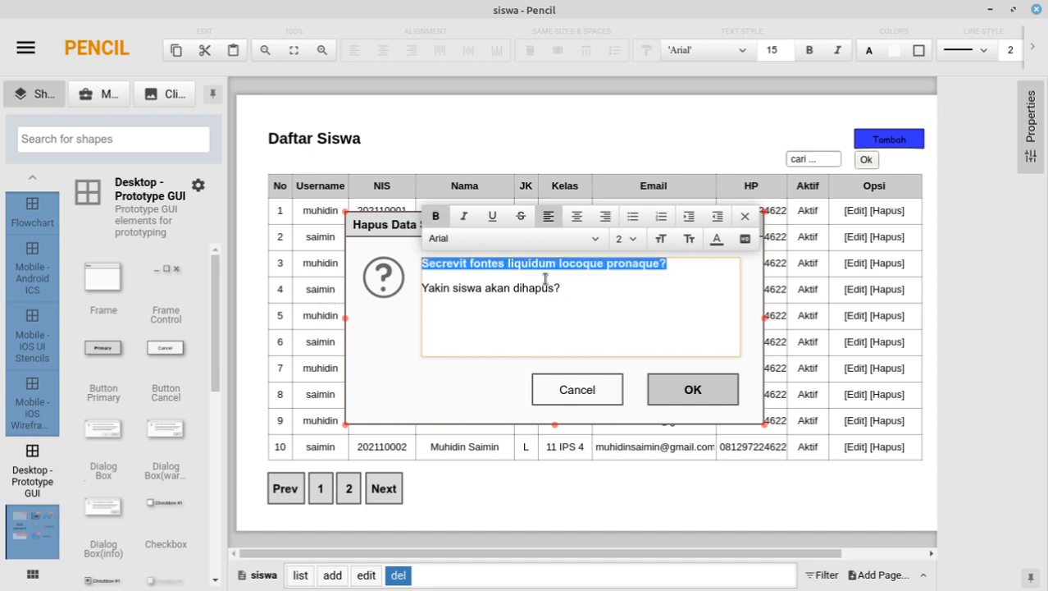
text(H)
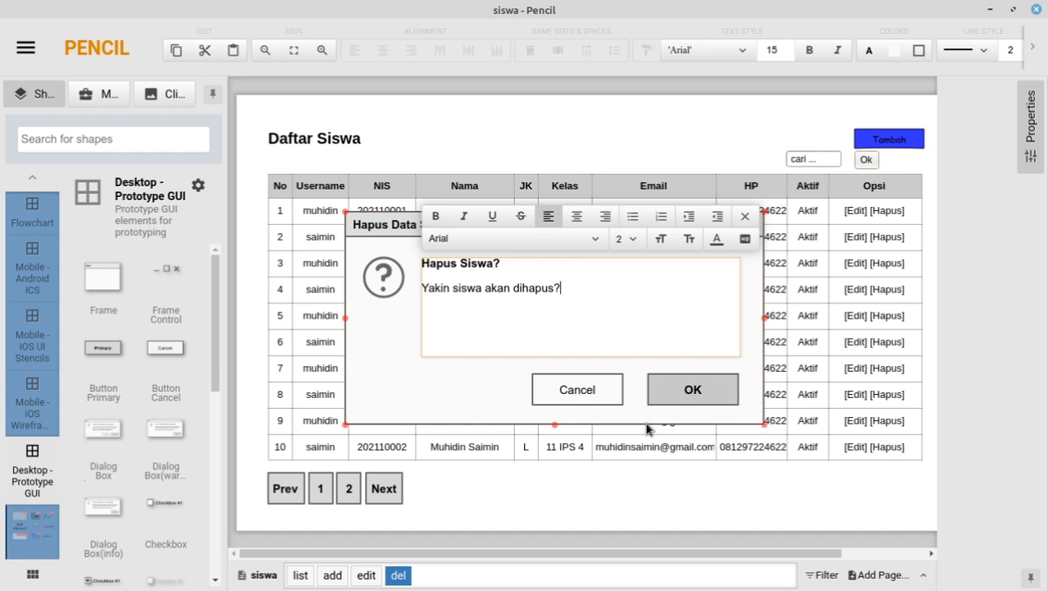
click(423, 366)
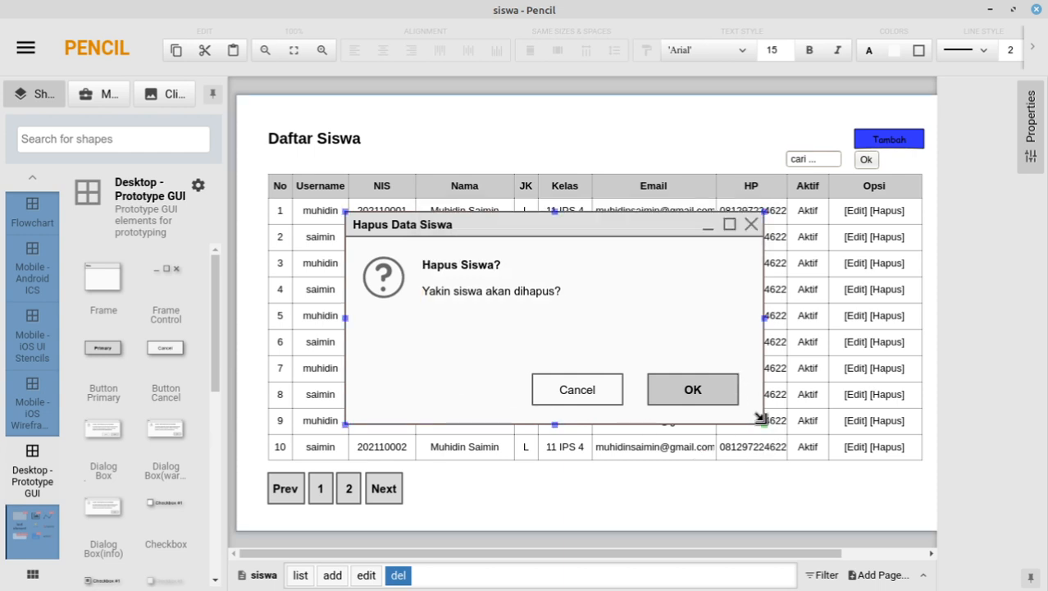
Step: Resize the dialog smaller and centre it over the Daftar Siswa table, leaving the table text unchanged
drag(763, 423, 623, 382)
drag(586, 329, 715, 356)
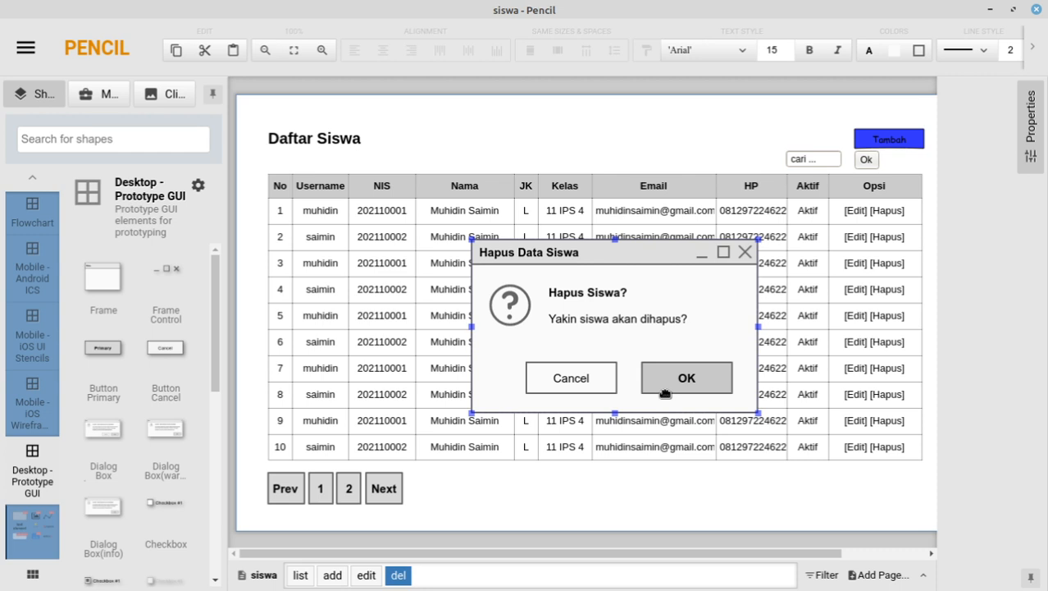
click(897, 410)
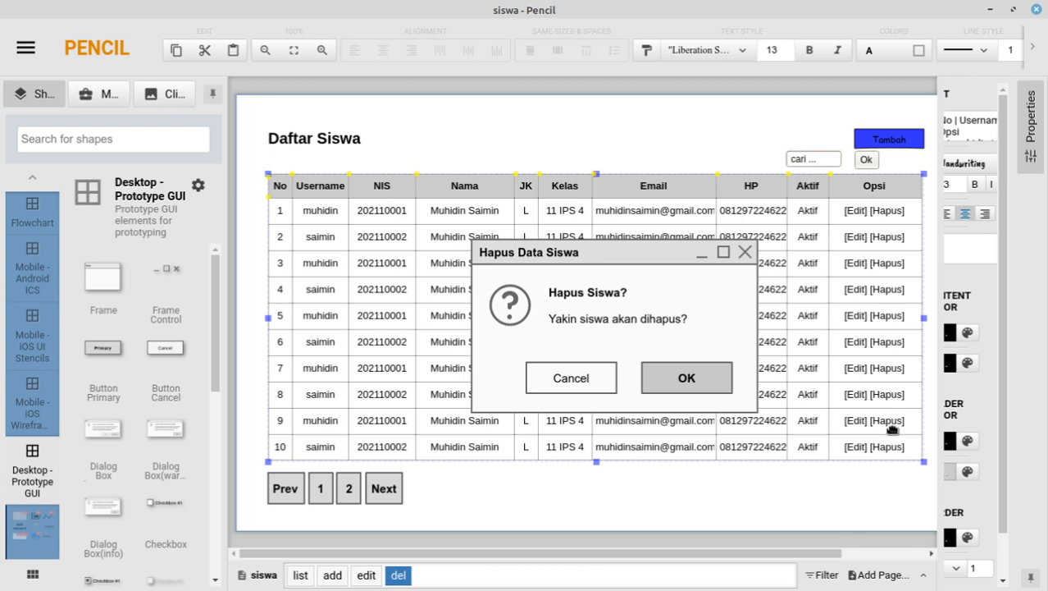
double_click(885, 406)
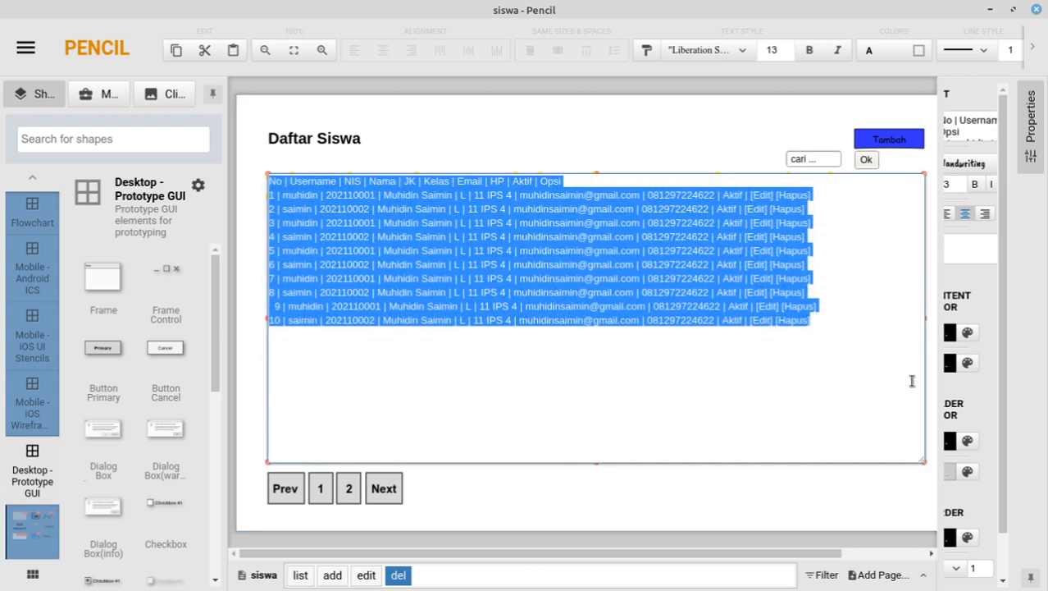
click(837, 287)
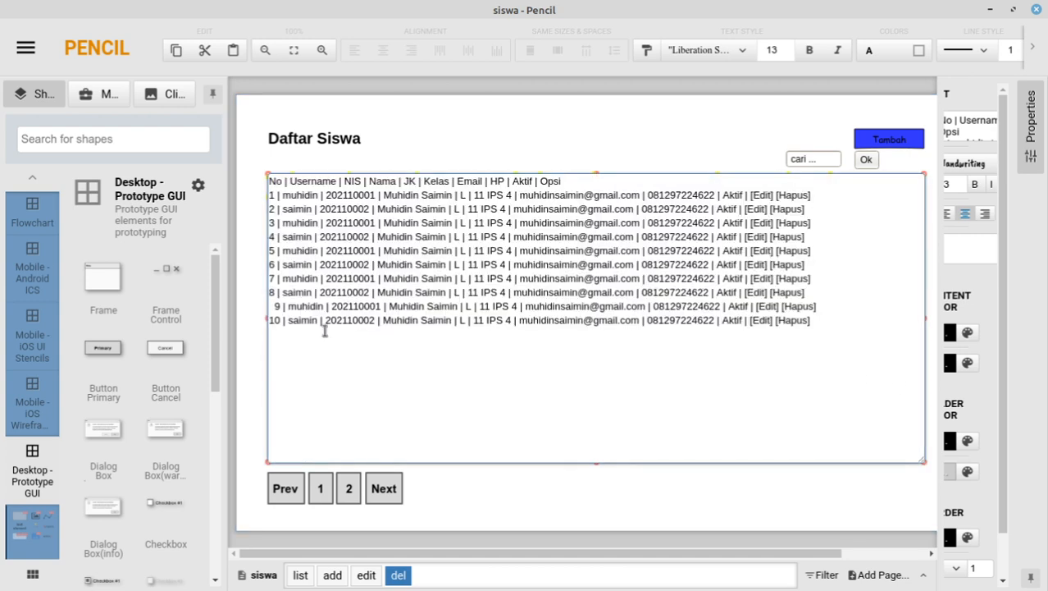
drag(835, 305, 235, 314)
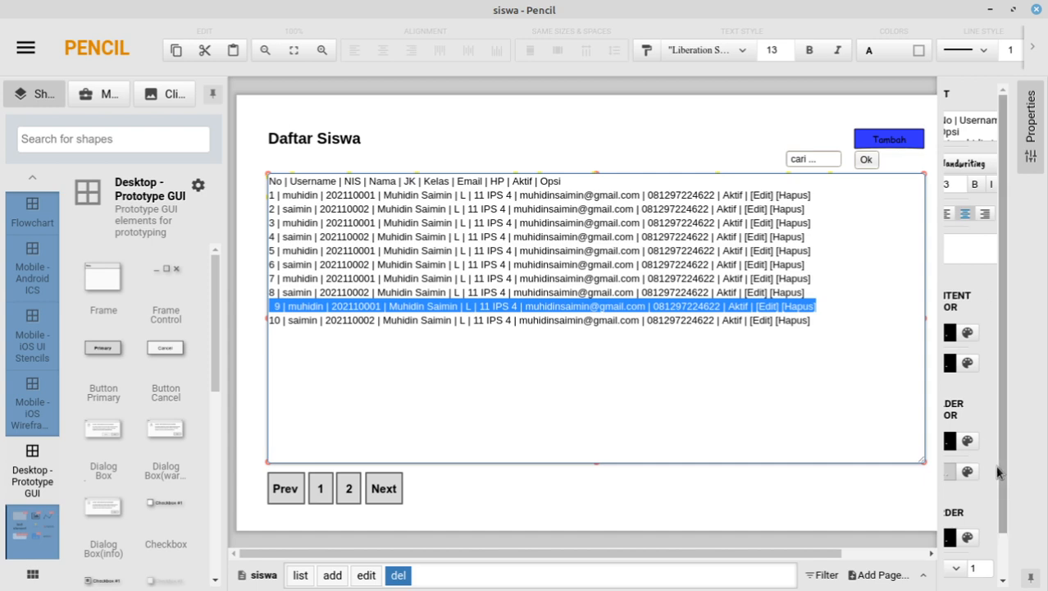
click(984, 329)
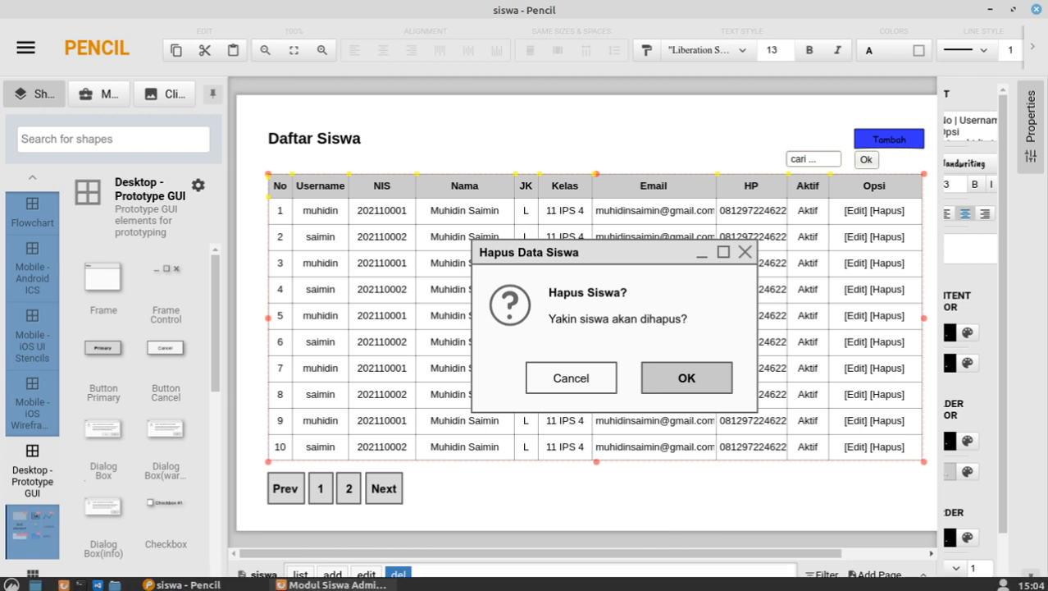
mouse_move(332, 584)
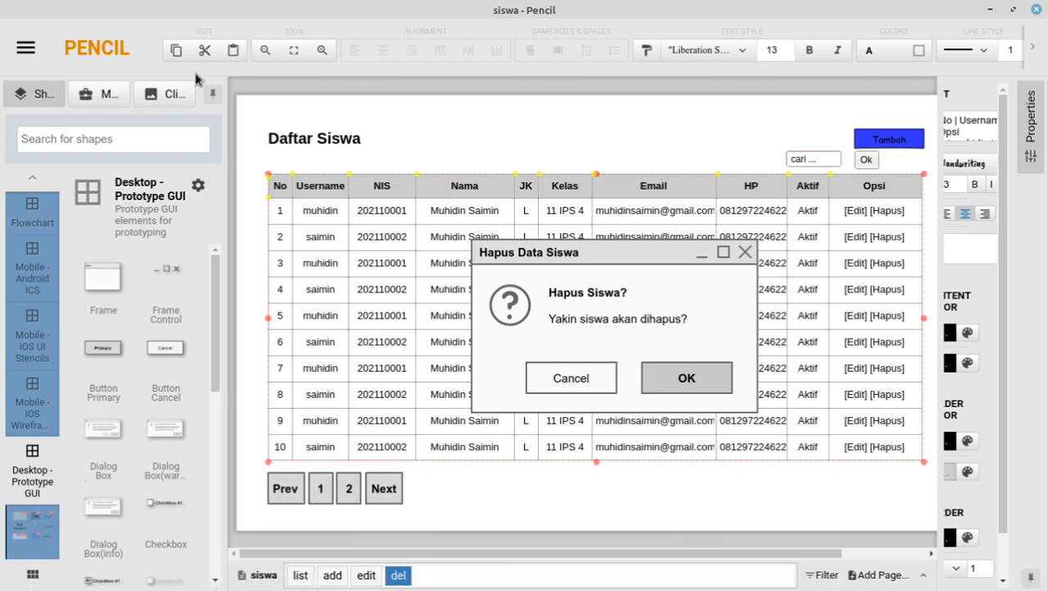
Step: Save the siswa document and export all four pages as PNG images
click(26, 49)
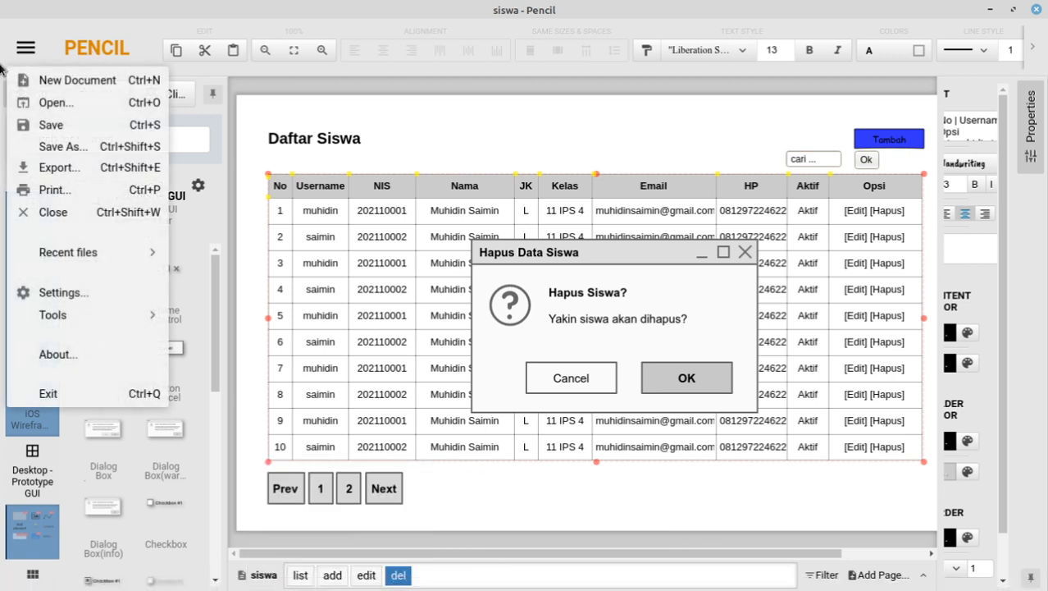
click(40, 134)
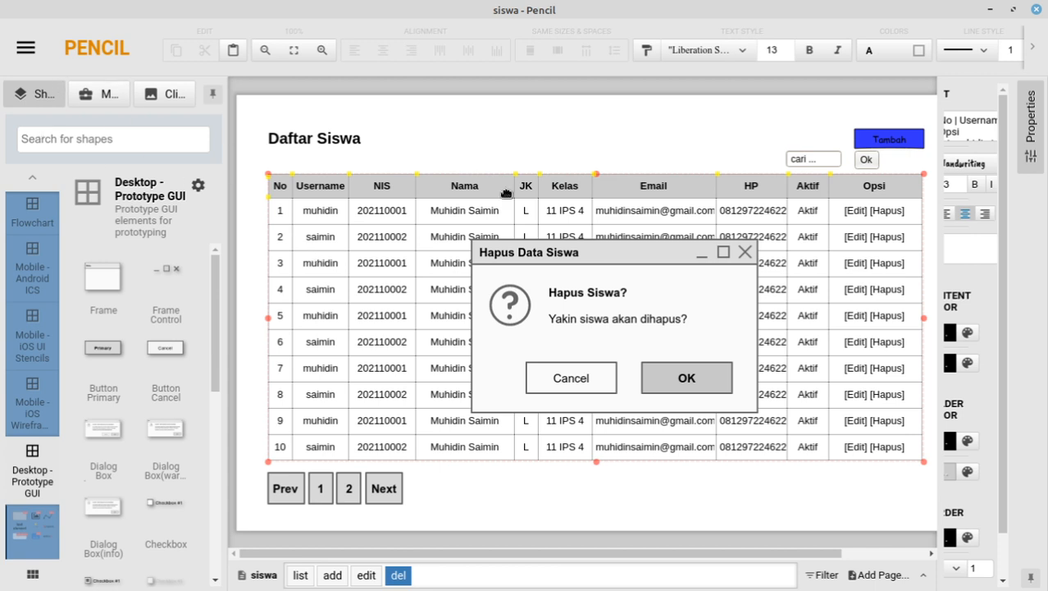
click(25, 48)
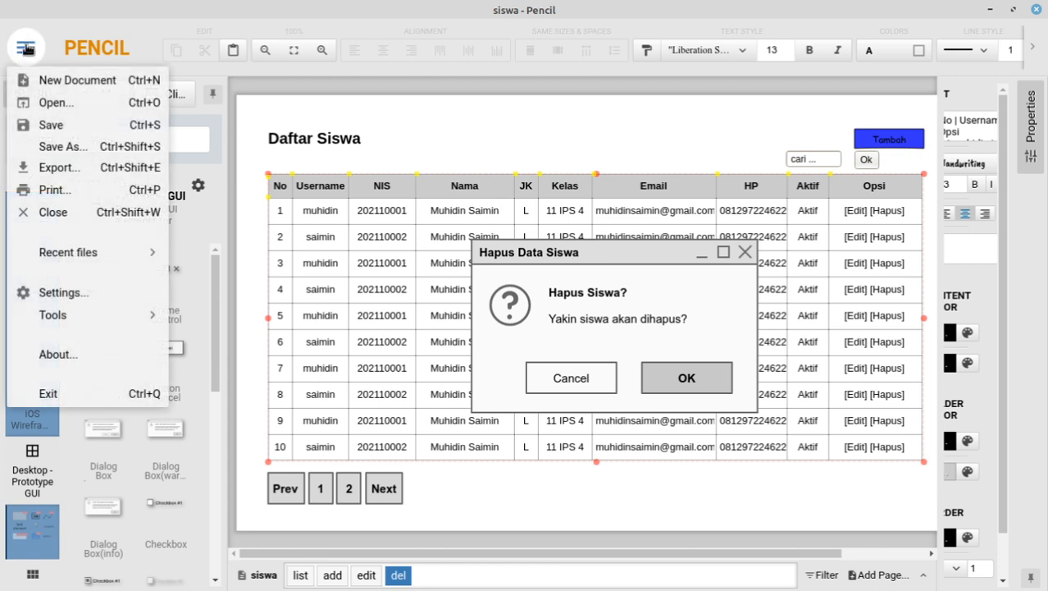
click(72, 169)
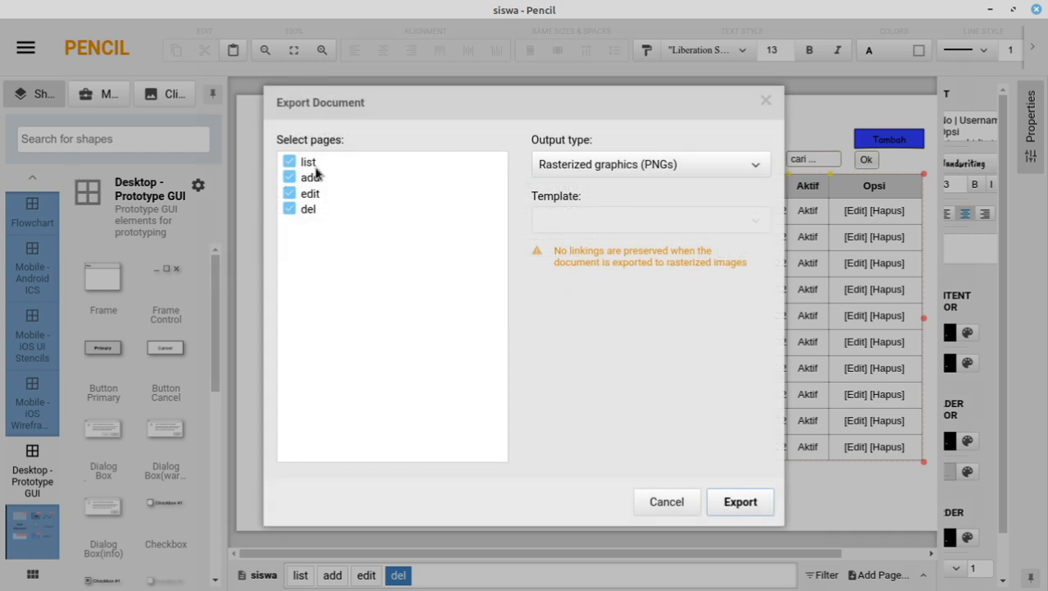
click(740, 506)
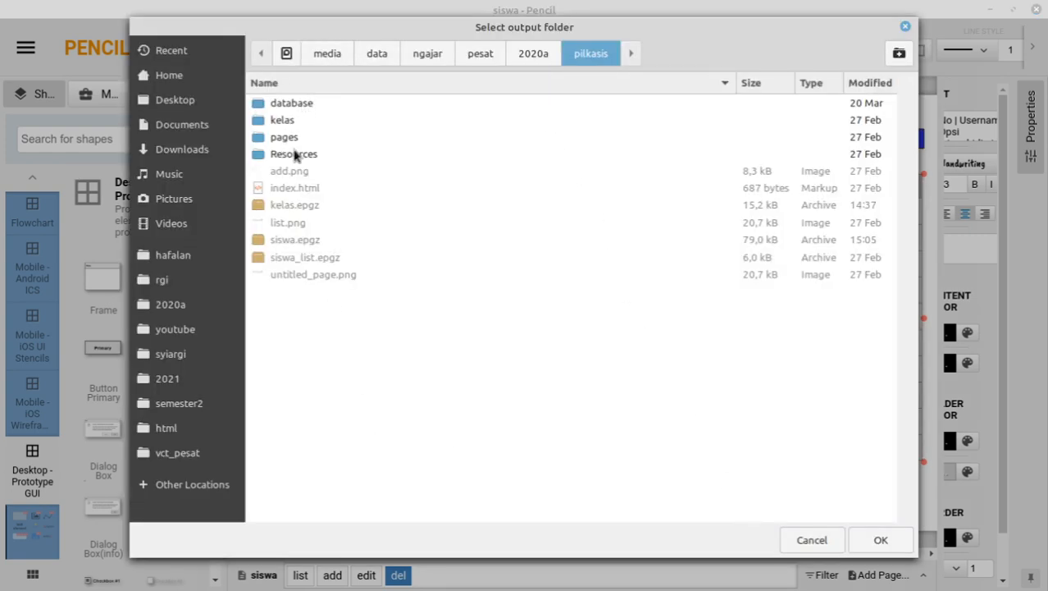
Step: Create a 'siswa' folder inside pilkasis and use it as the export destination
click(899, 52)
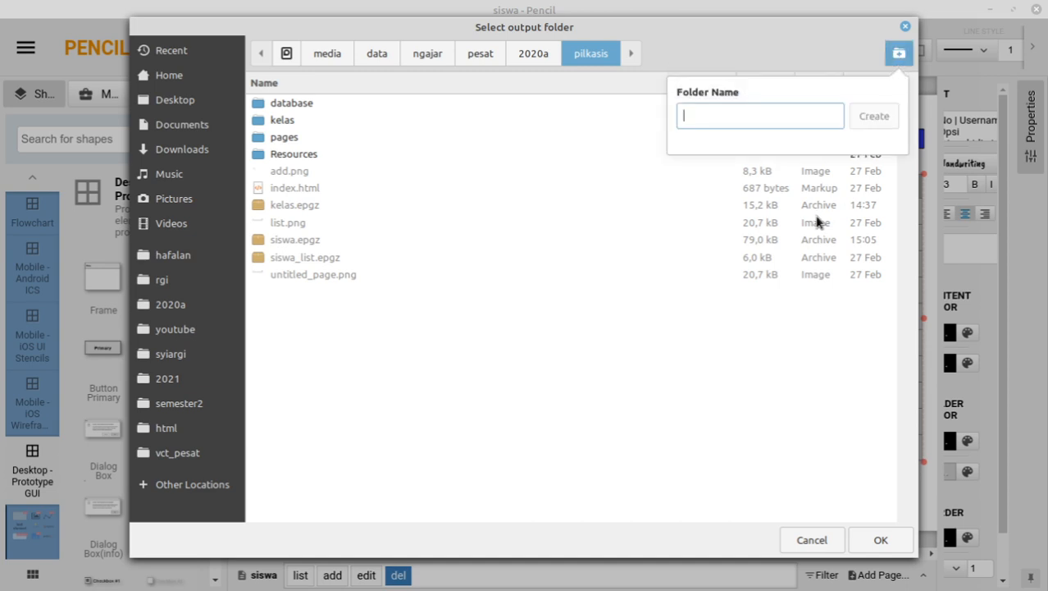
text(siswa)
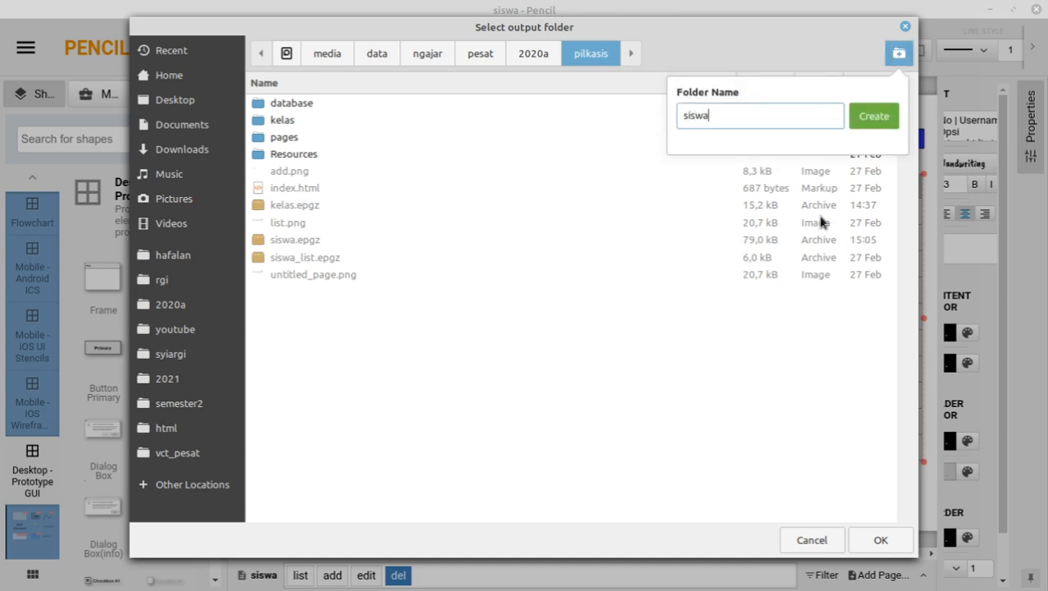
click(874, 115)
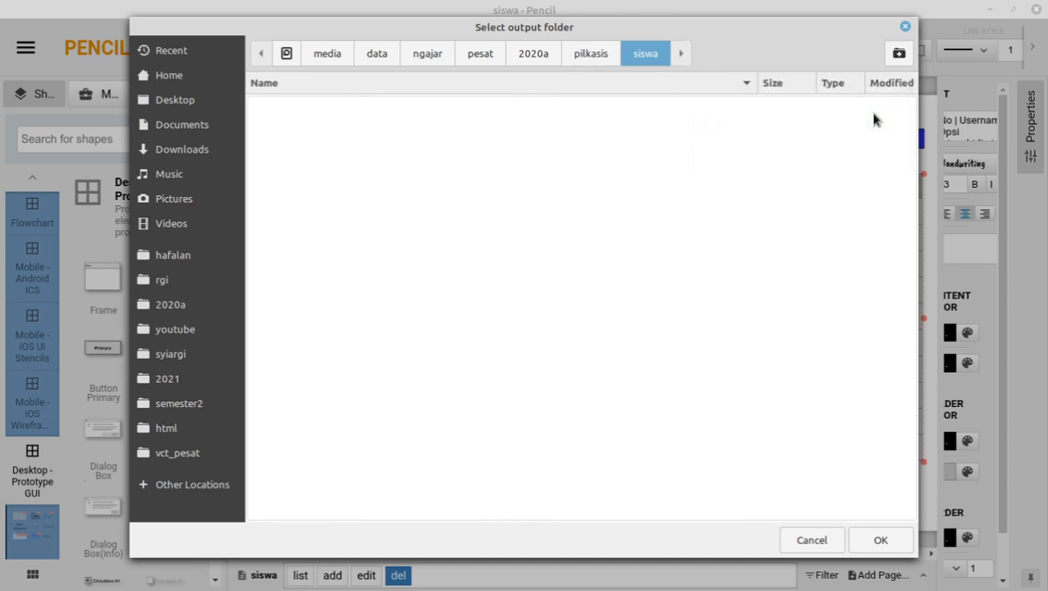
click(878, 538)
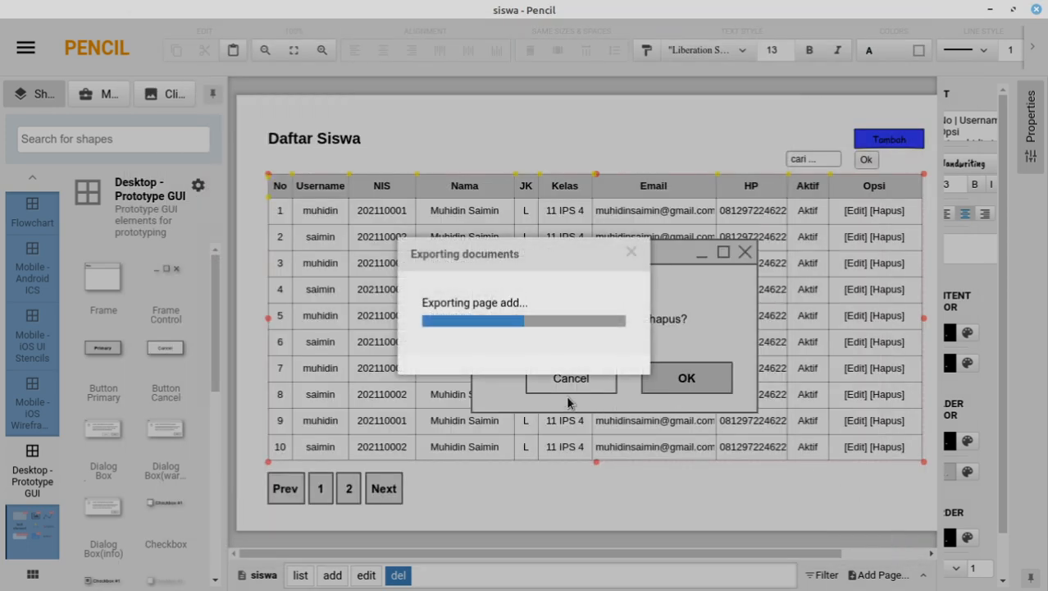
mouse_move(231, 587)
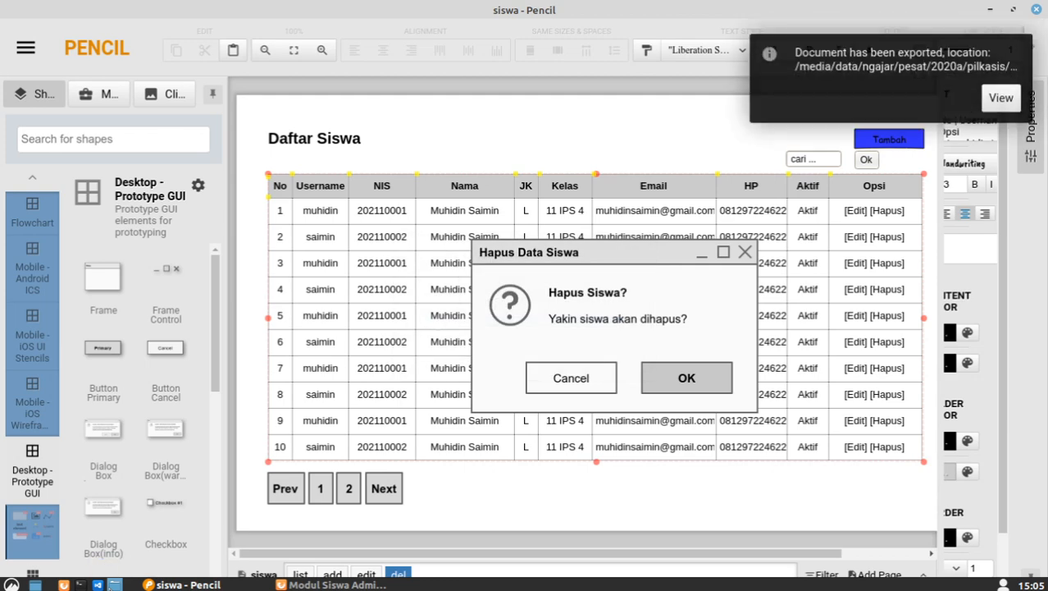
click(115, 585)
Step: Check the siswa document's save folder in Pencil's Save As dialog, then cancel
click(488, 124)
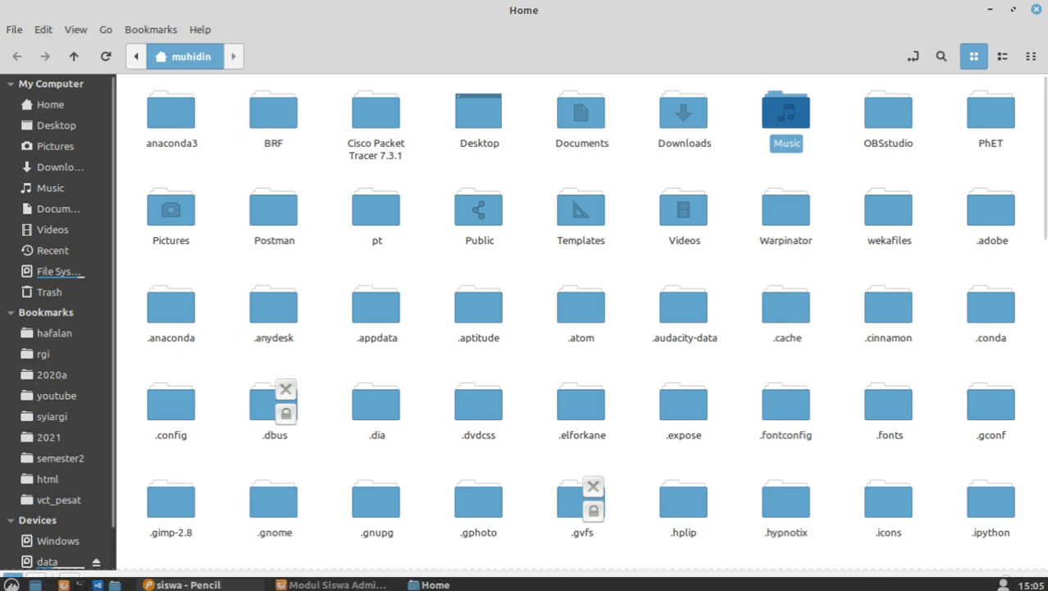
click(187, 584)
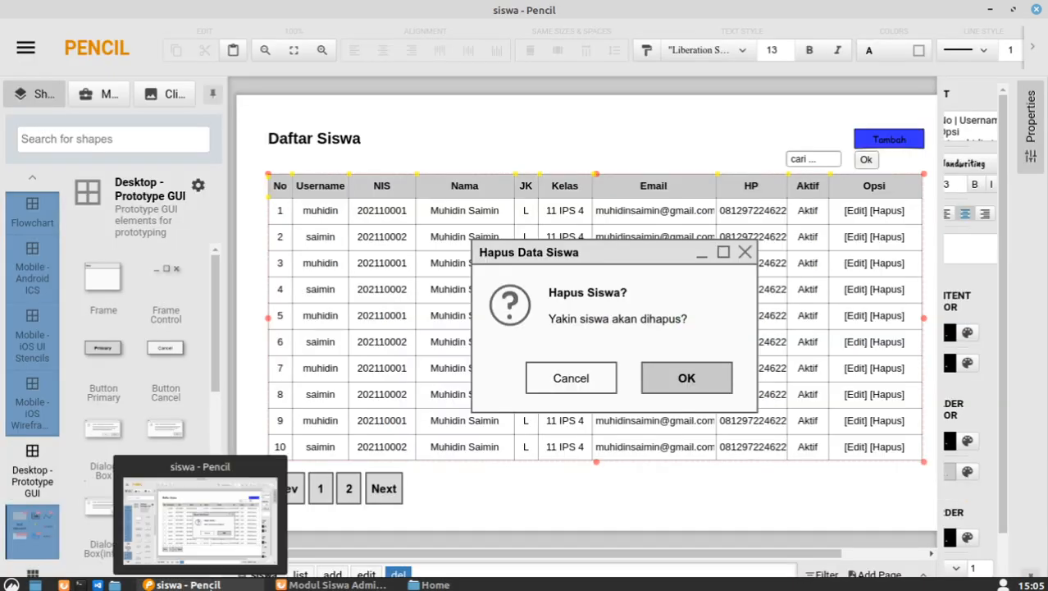
click(26, 48)
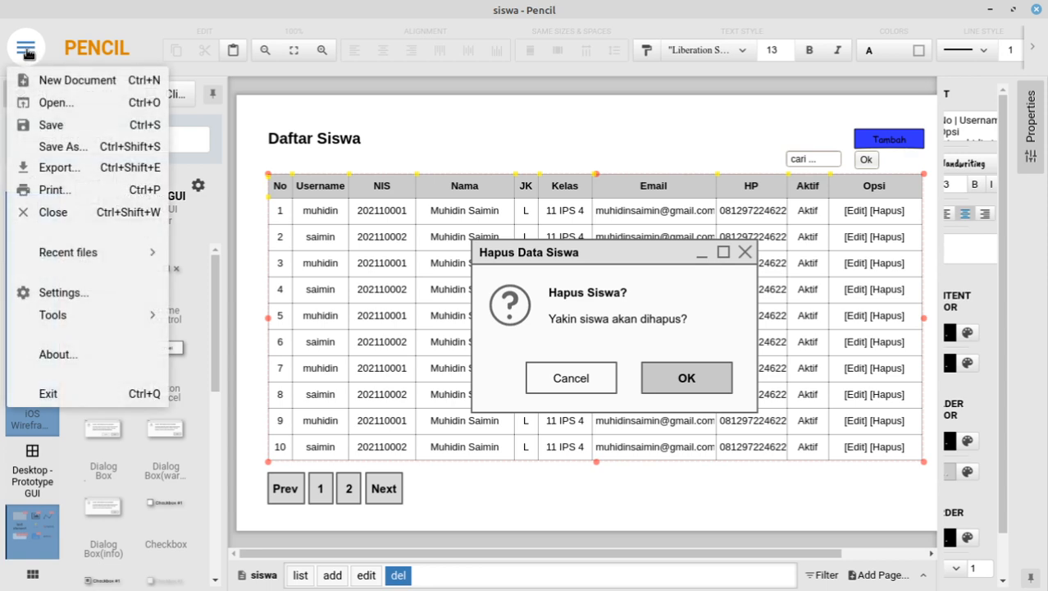
click(72, 148)
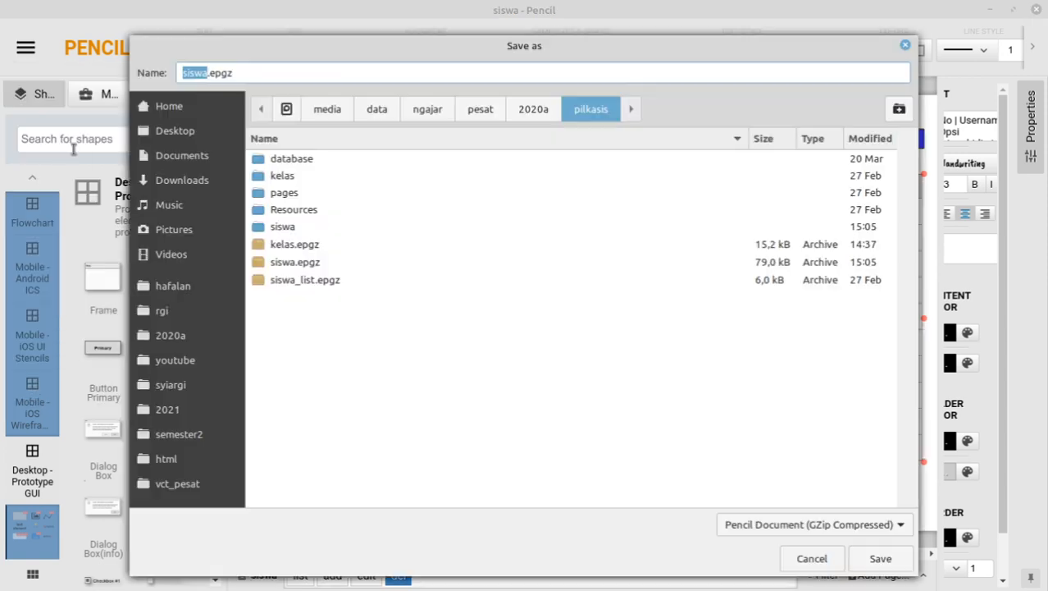
click(810, 558)
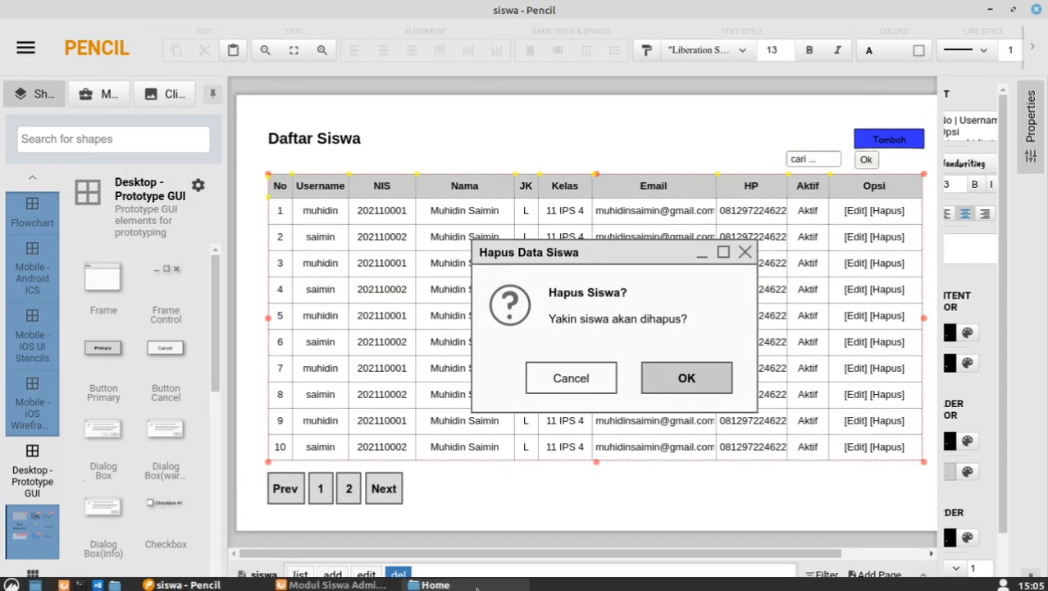
Step: Navigate the file manager to the rgi > 2020a folder
click(428, 583)
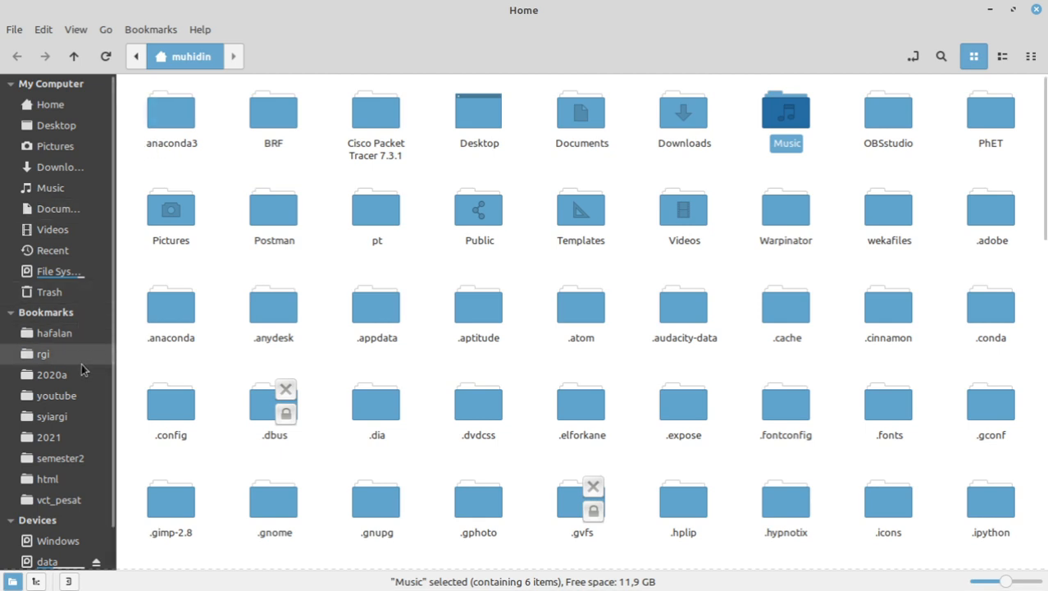
click(82, 360)
click(74, 376)
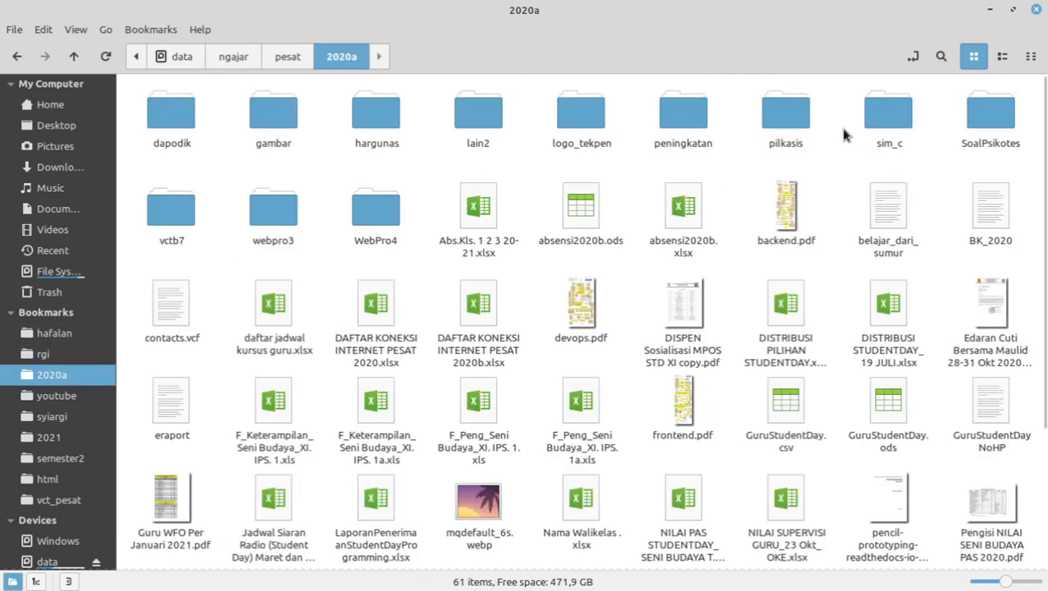
Step: Go into pilkasis > siswa and open add.png in the image viewer
double_click(776, 111)
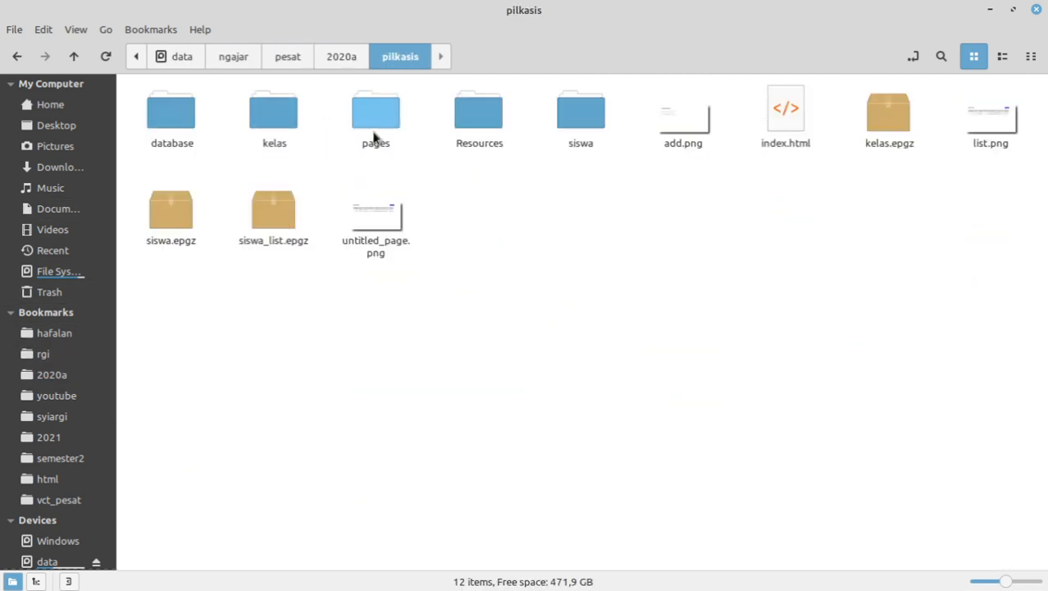
double_click(563, 113)
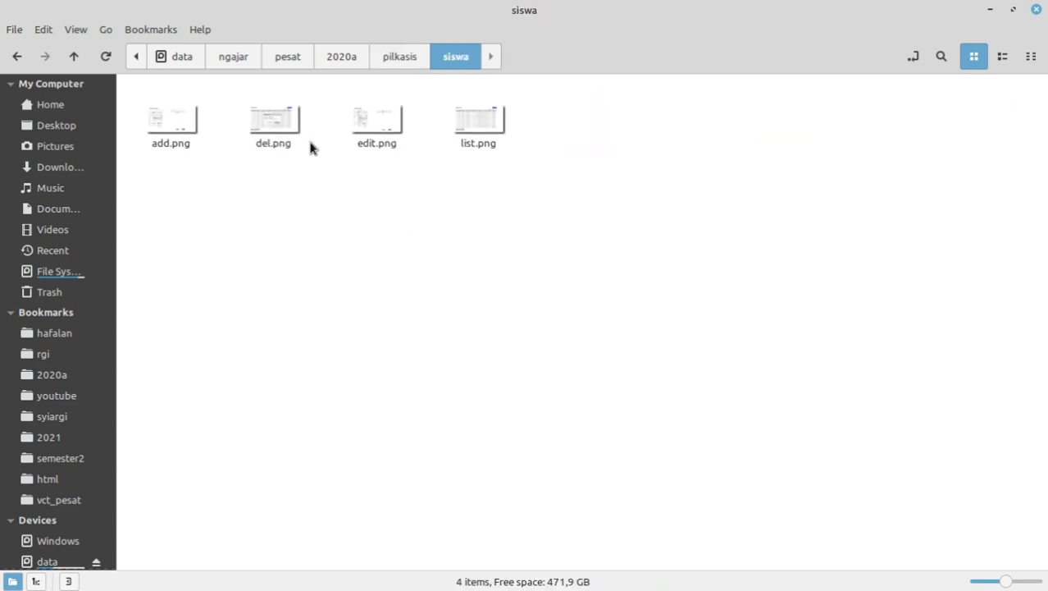
double_click(182, 127)
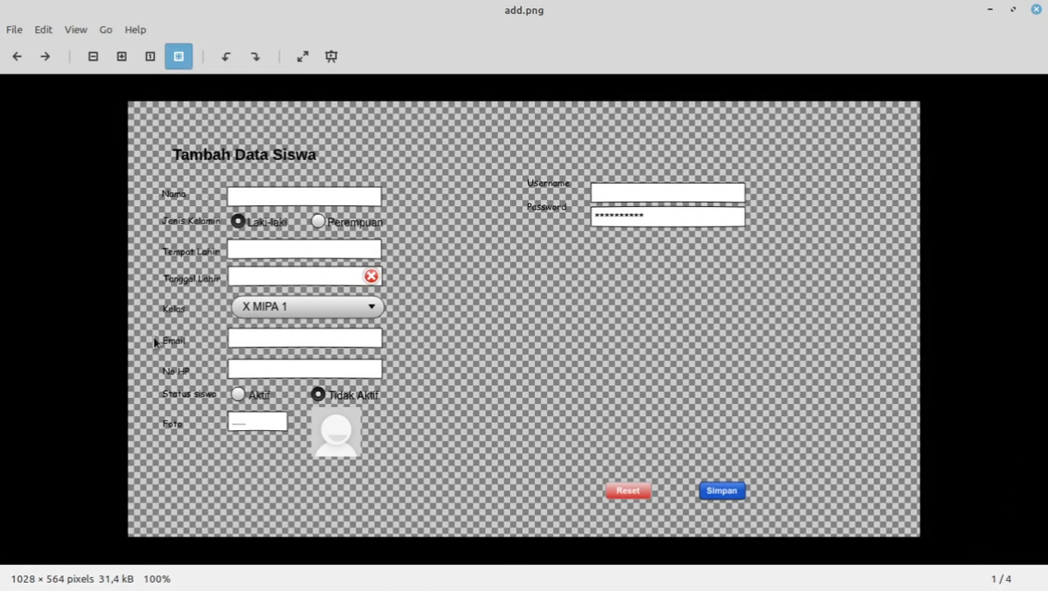
Step: Page through del.png, edit.png and list.png, then close Xviewer
click(45, 56)
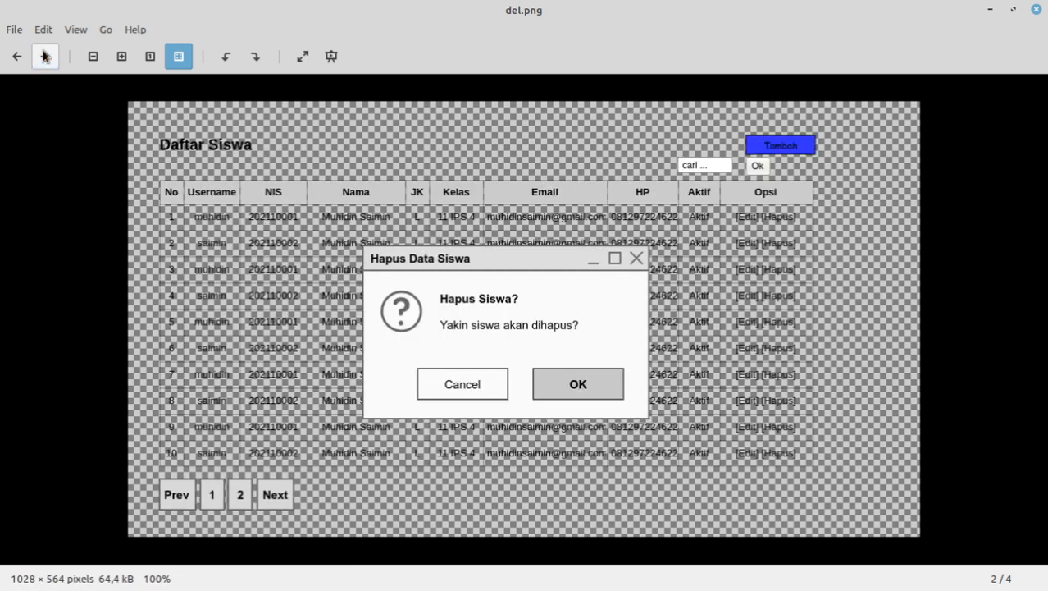
click(46, 56)
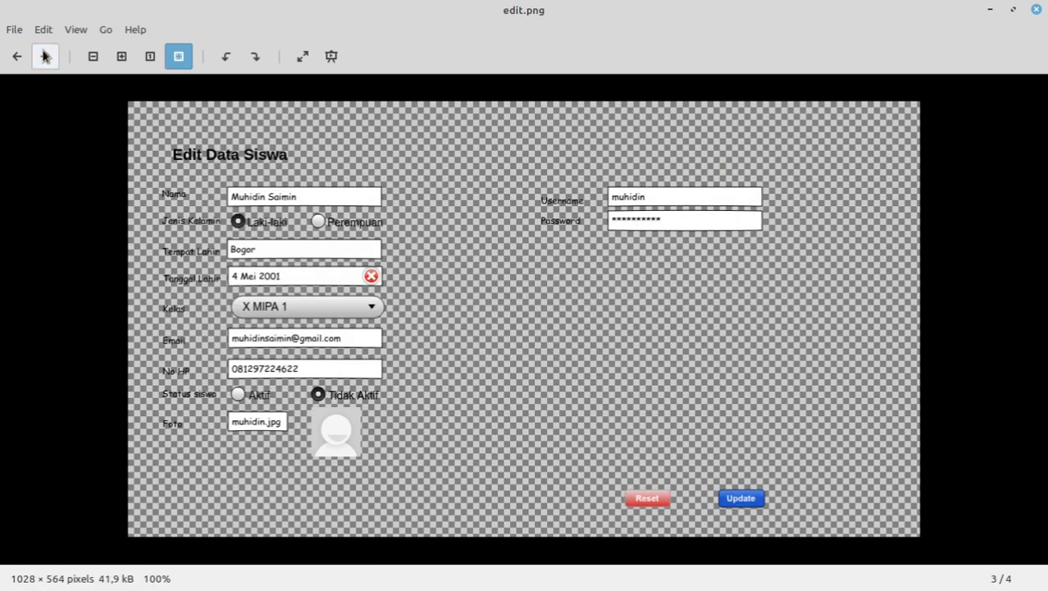
click(45, 55)
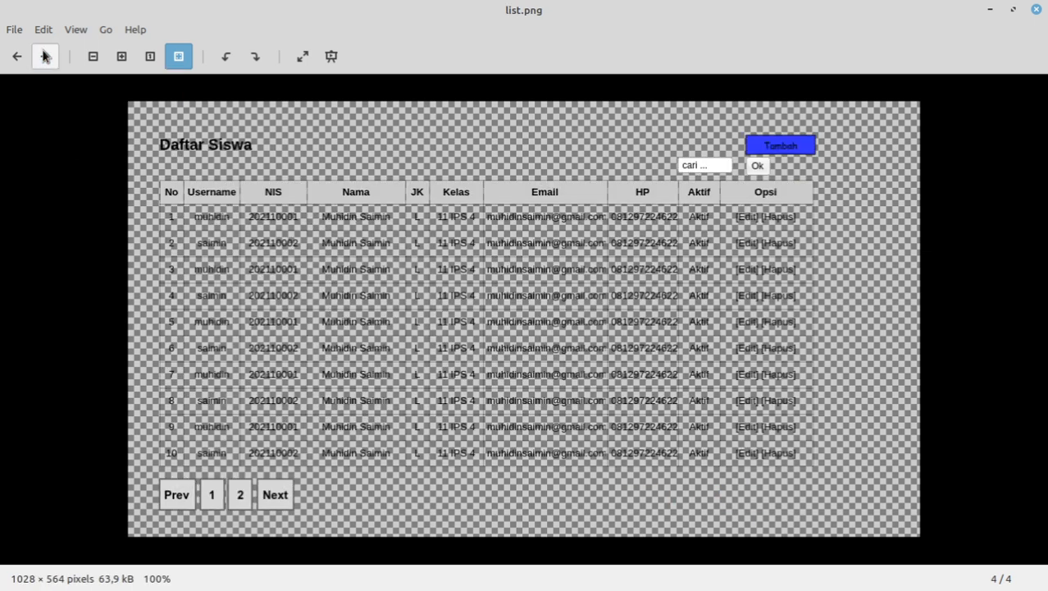
click(1037, 9)
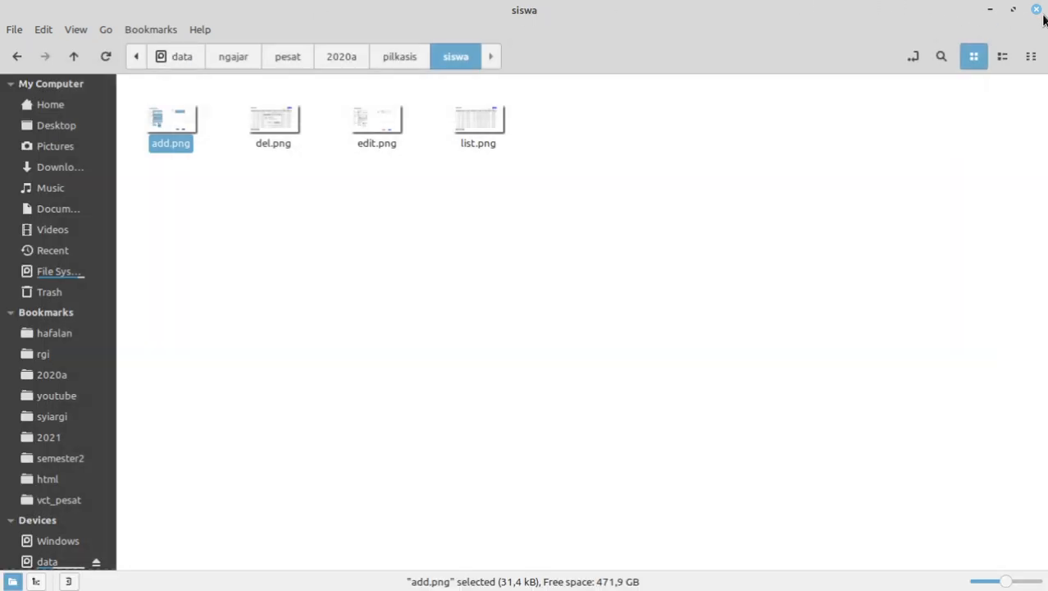
Step: Compare the Pencil mockup and siswa images against the Firefox Form Tambah Siswa page, ending on Firefox
click(332, 584)
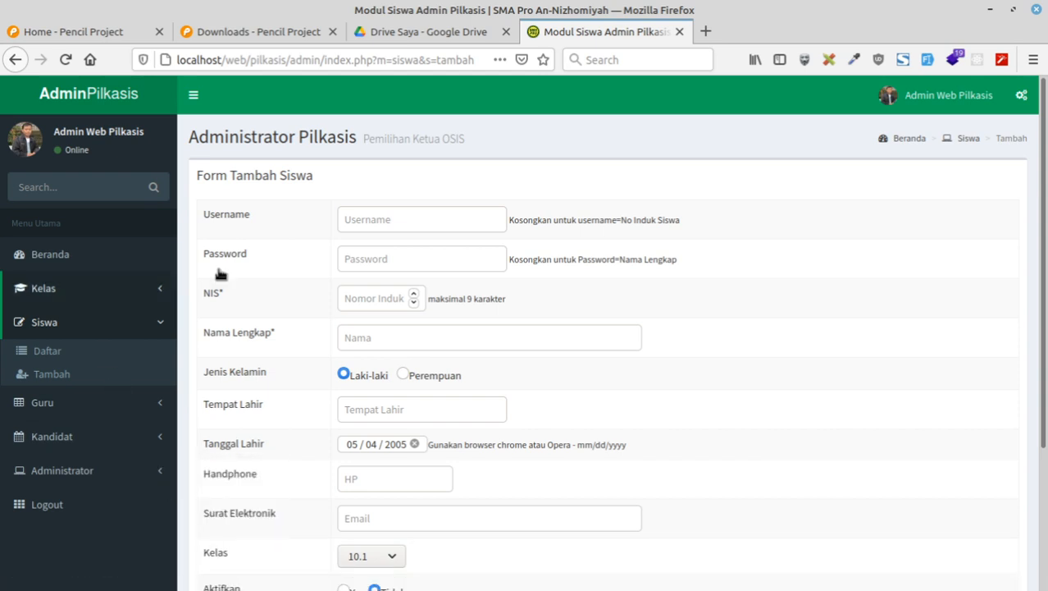
click(205, 584)
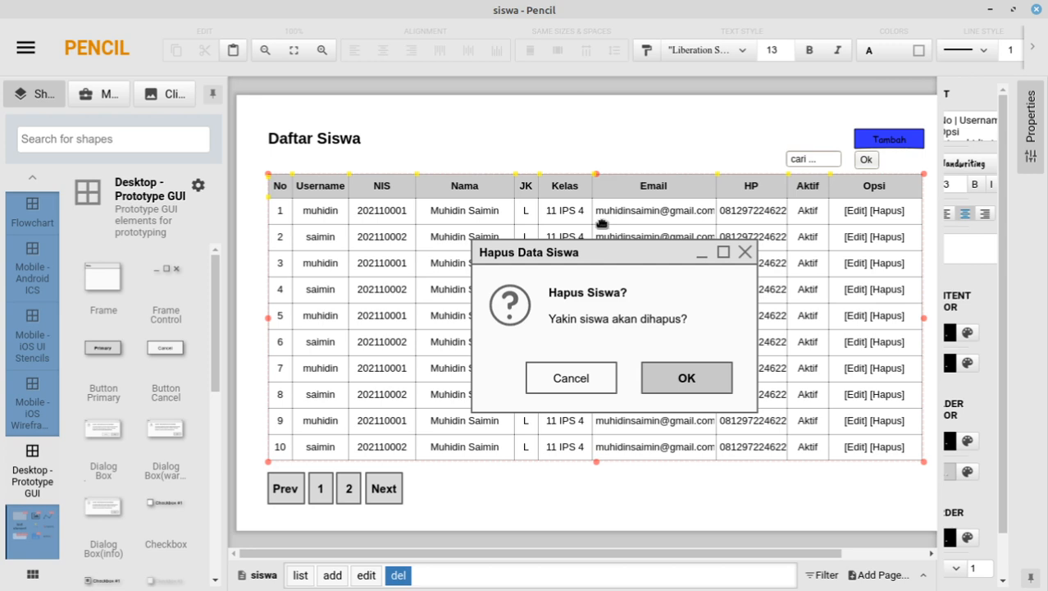
click(354, 585)
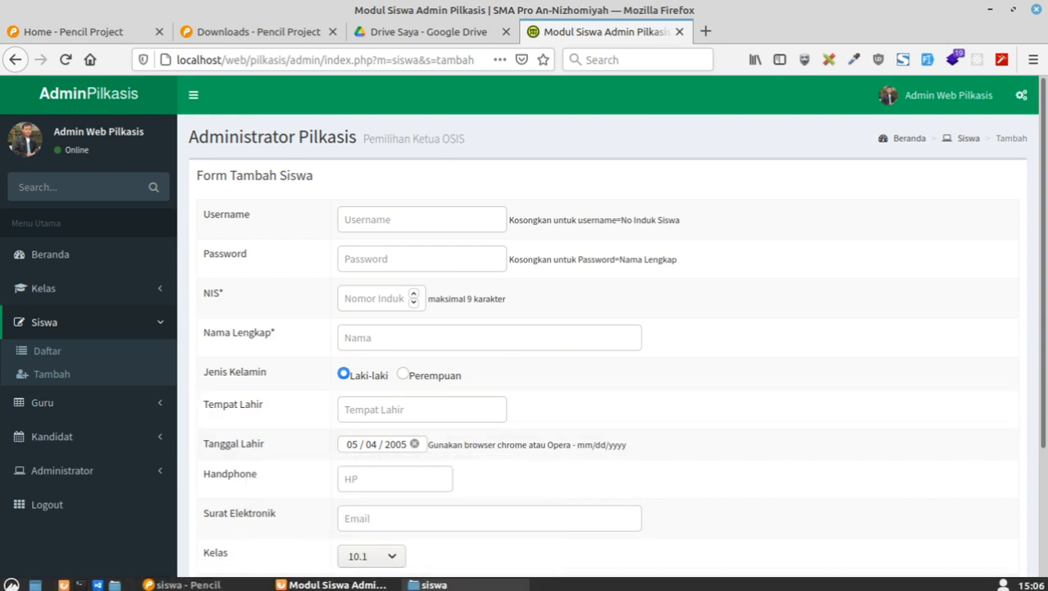
click(428, 584)
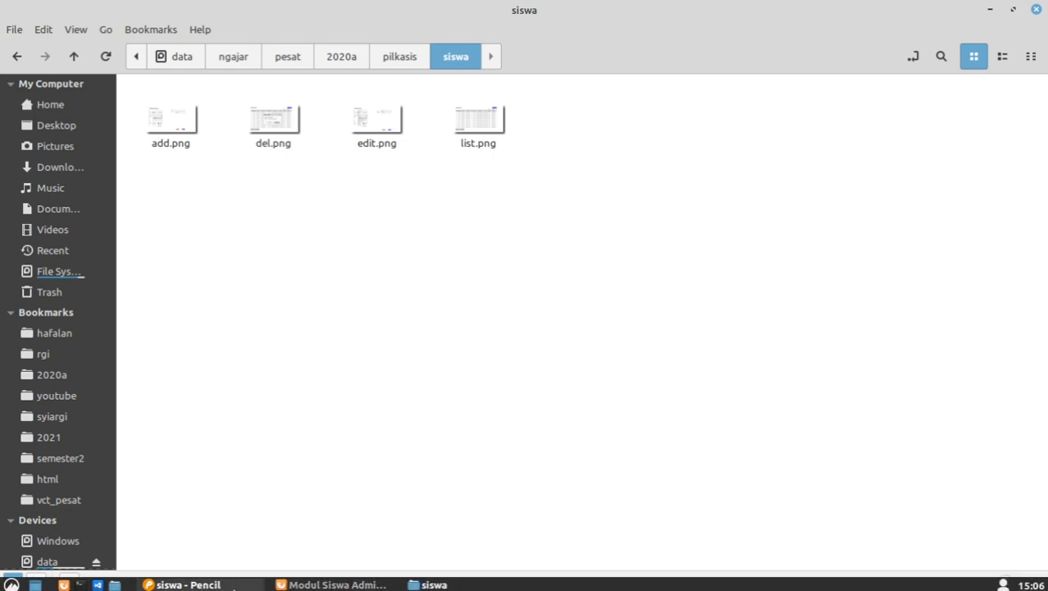
click(233, 585)
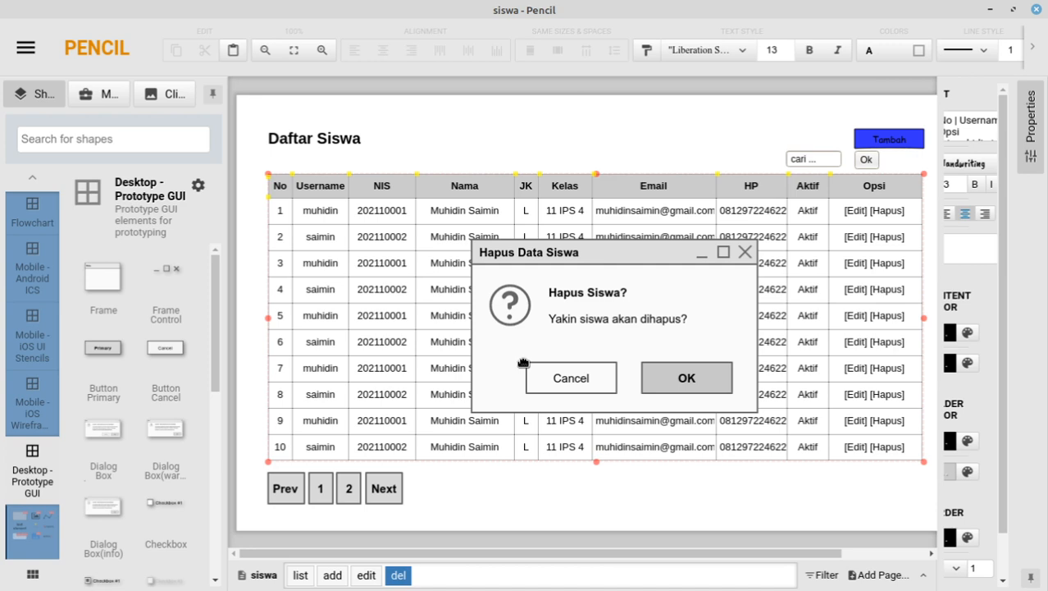
mouse_move(422, 584)
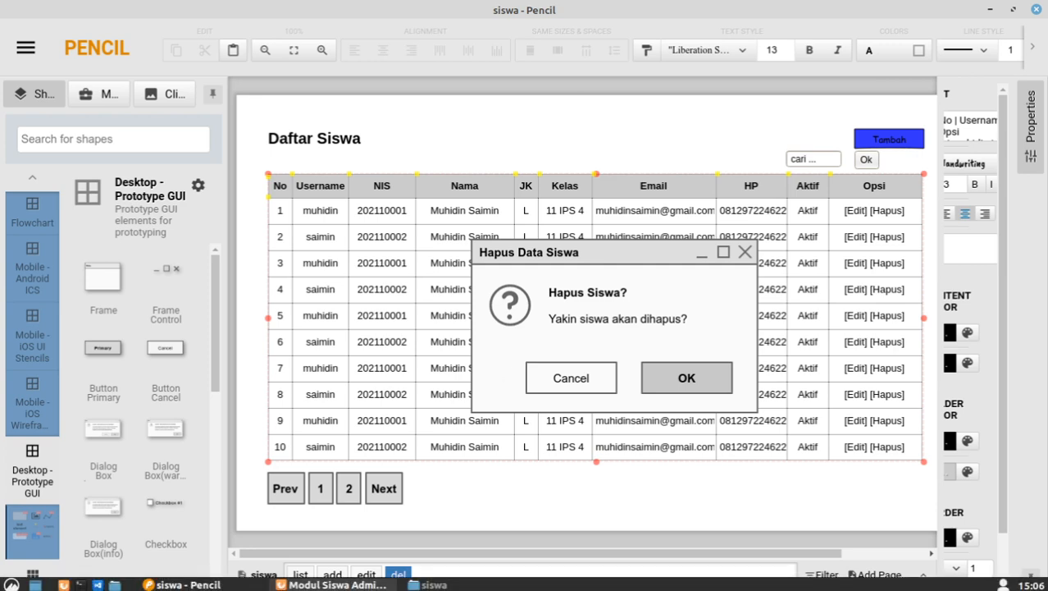
click(332, 584)
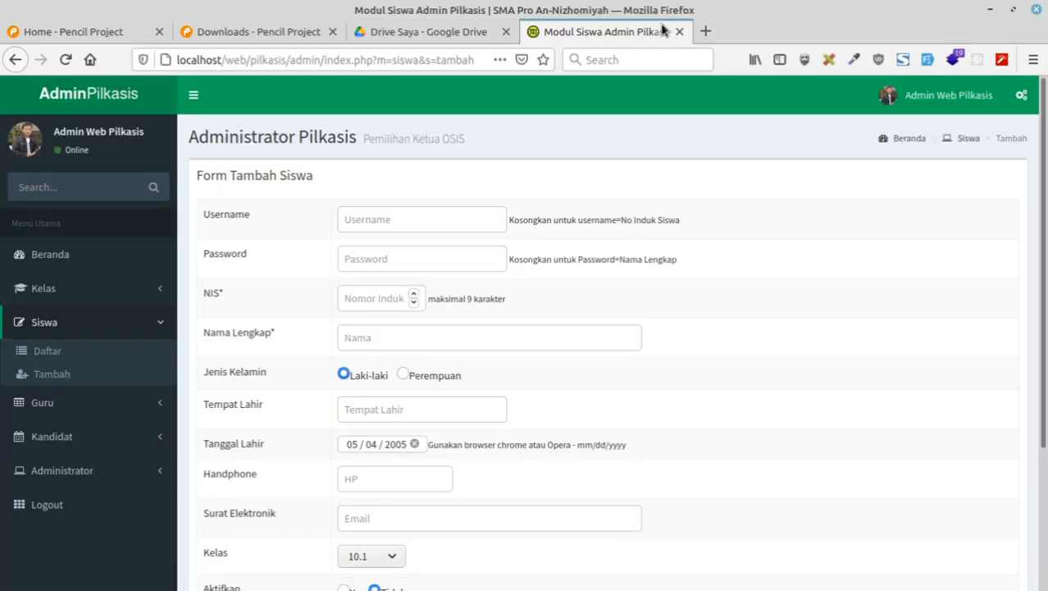
Step: Open tahapan_membuat_aplikasi from Drive Saya and scroll its slide filmstrip
click(429, 34)
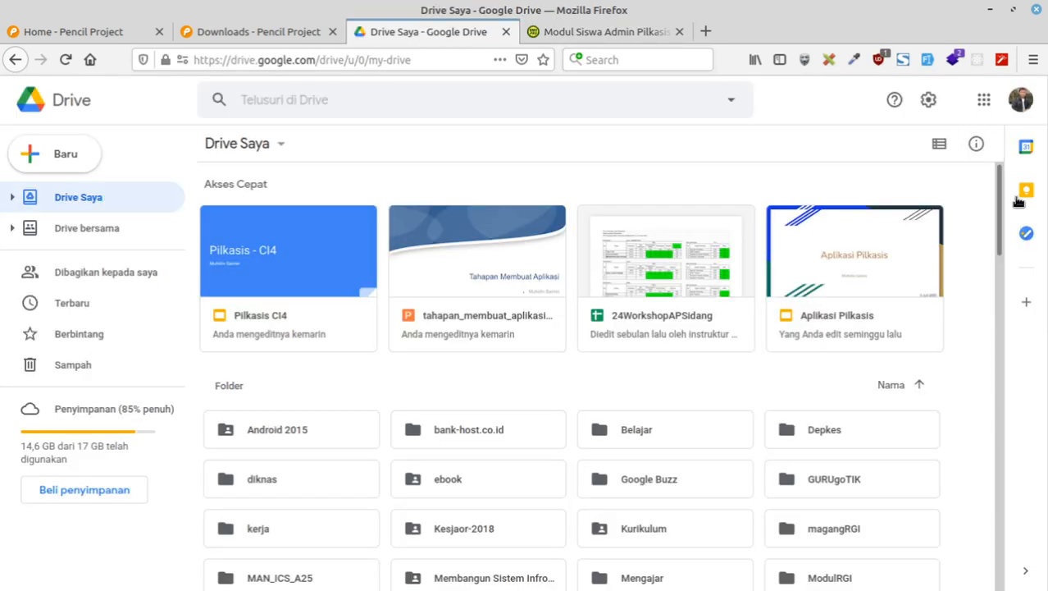
click(456, 316)
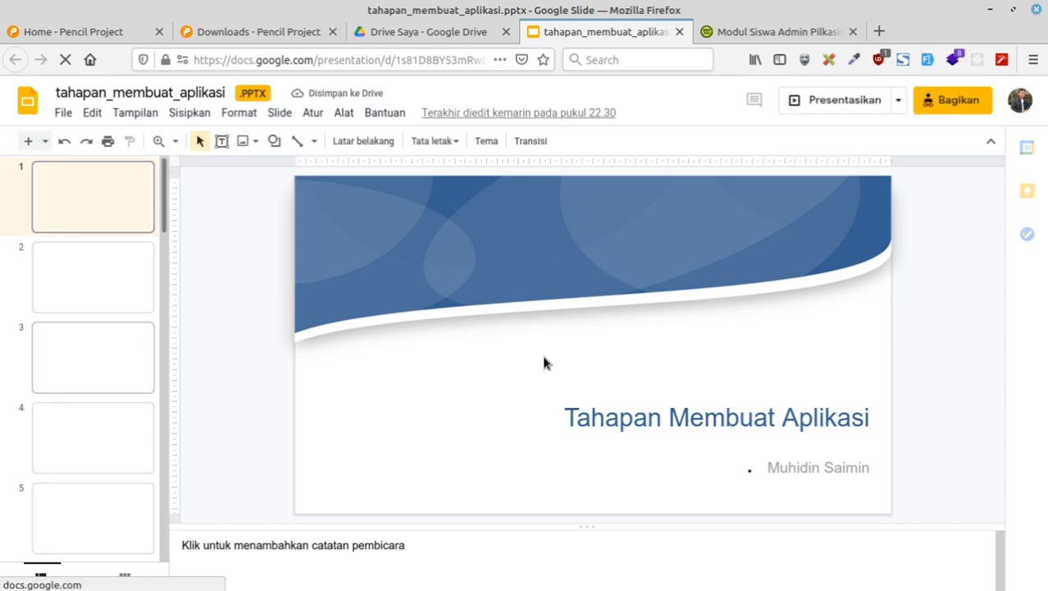
scroll(118, 382, down, 5)
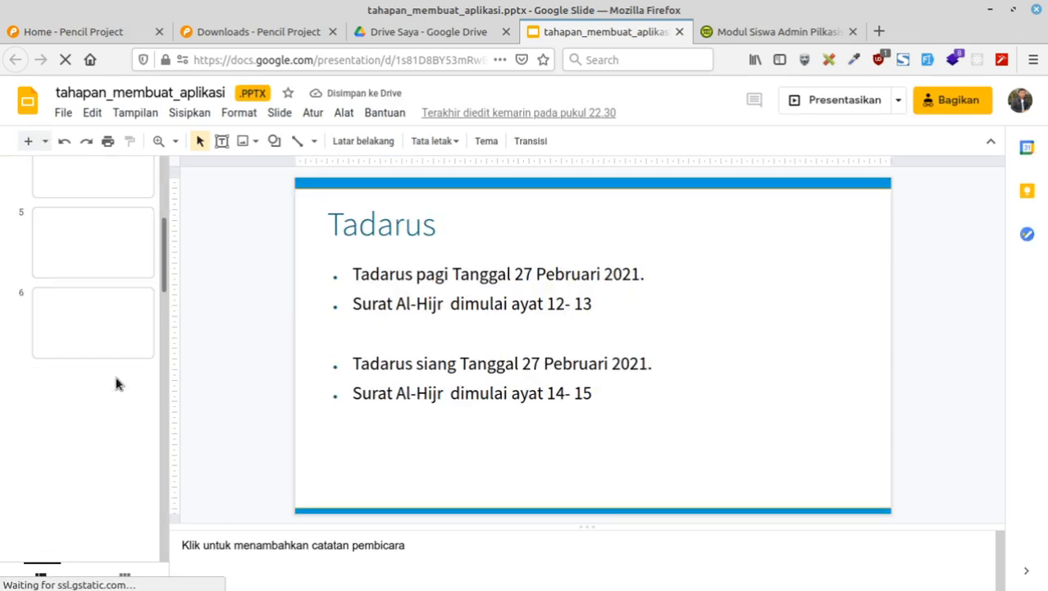